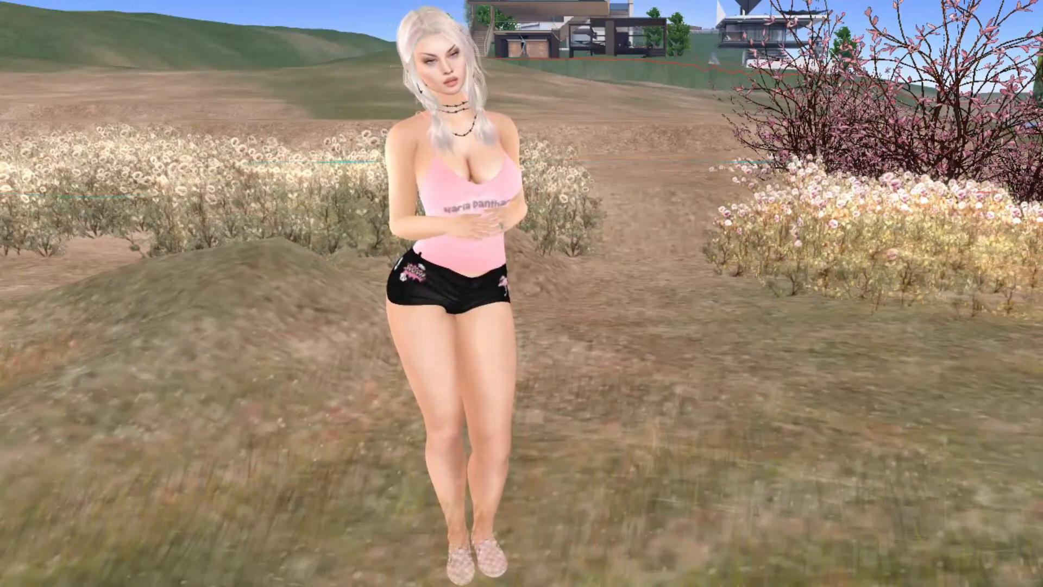
Check the inventory and examine the oversized white dress mesh from farther away.
{"action": "key", "text": "ctrl+i"}
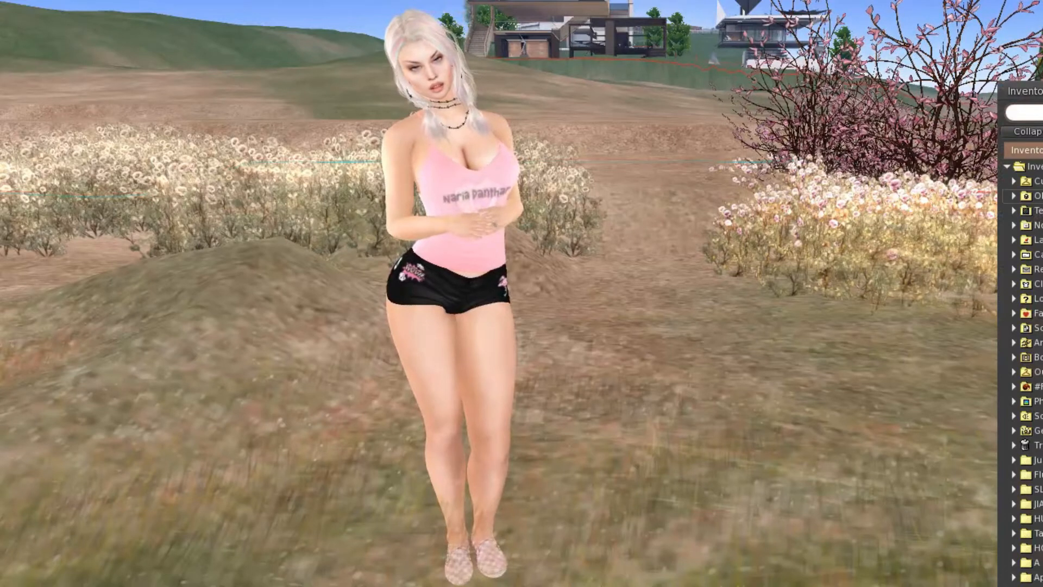
{"action": "key", "text": "ctrl+i"}
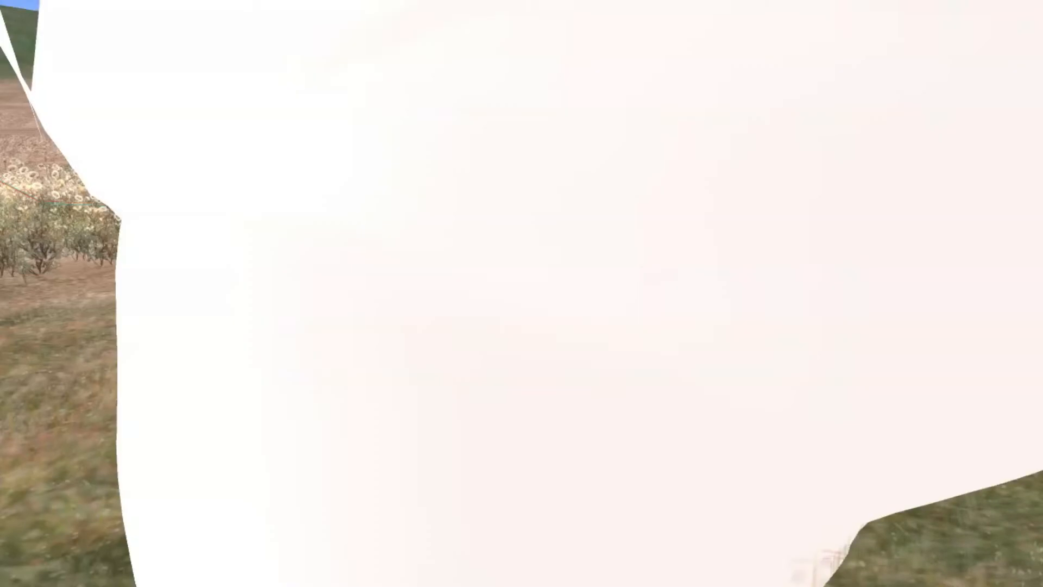
{"action": "scroll", "coordinate": [522, 294], "scroll_direction": "down", "scroll_amount": 5}
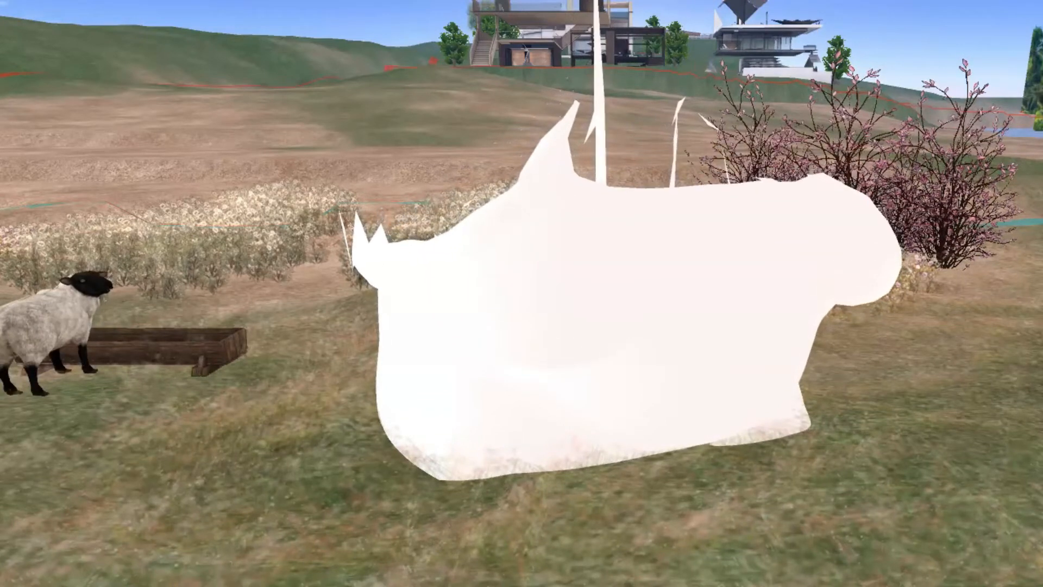
{"action": "scroll", "coordinate": [901, 523], "scroll_direction": "up", "scroll_amount": 5}
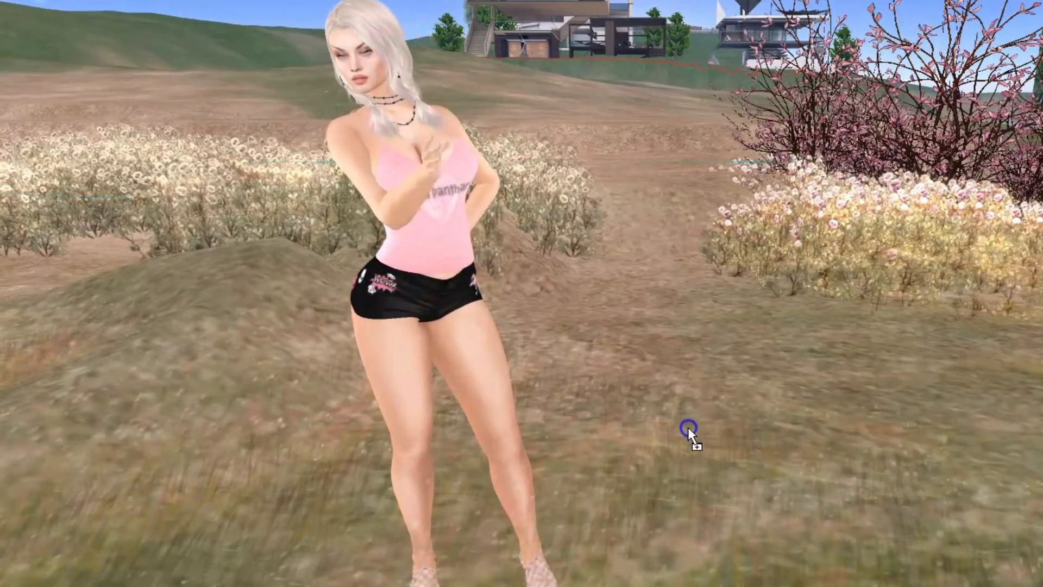
Edit the white dress mesh lying on the ground, rotating it upright to face the camera and raising it to the avatar's body height.
{"action": "right_click", "coordinate": [685, 361]}
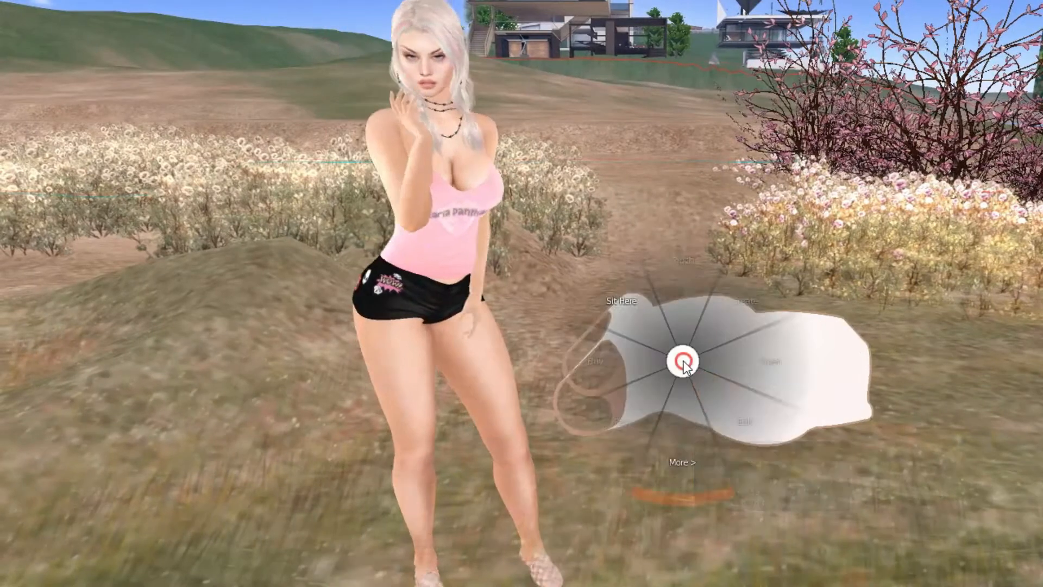
{"action": "left_click", "coordinate": [706, 382]}
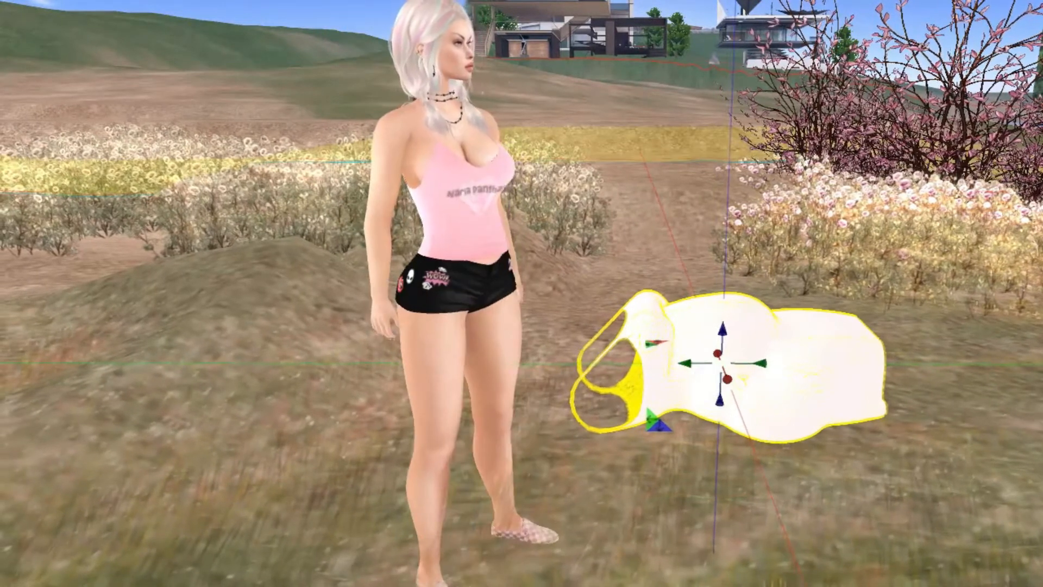
{"action": "key", "text": "ctrl"}
{"action": "left_click_drag", "start_coordinate": [698, 298], "coordinate": [926, 355]}
{"action": "left_click_drag", "start_coordinate": [789, 380], "coordinate": [618, 384]}
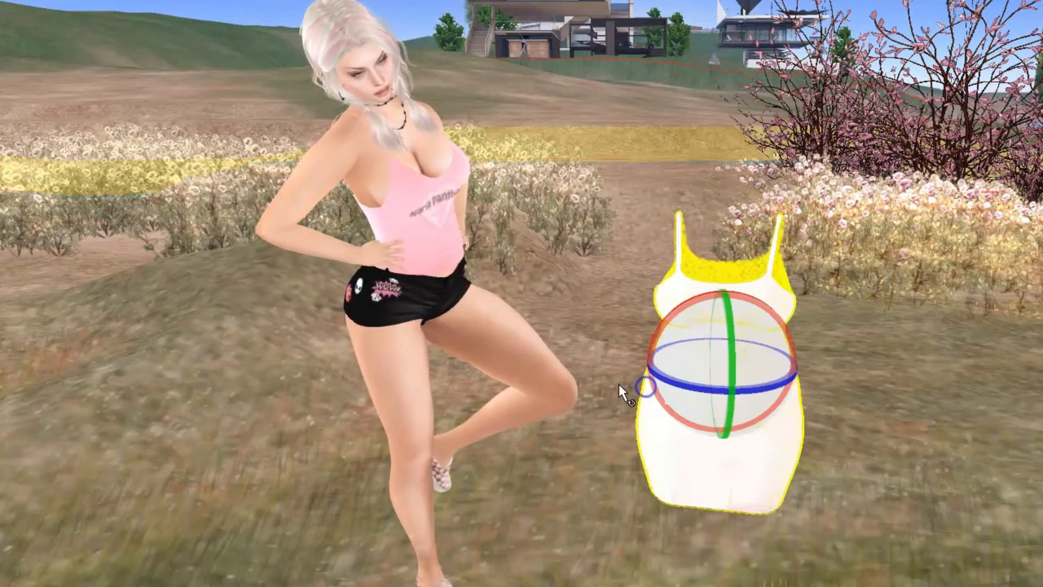
{"action": "left_click_drag", "start_coordinate": [723, 340], "coordinate": [728, 277]}
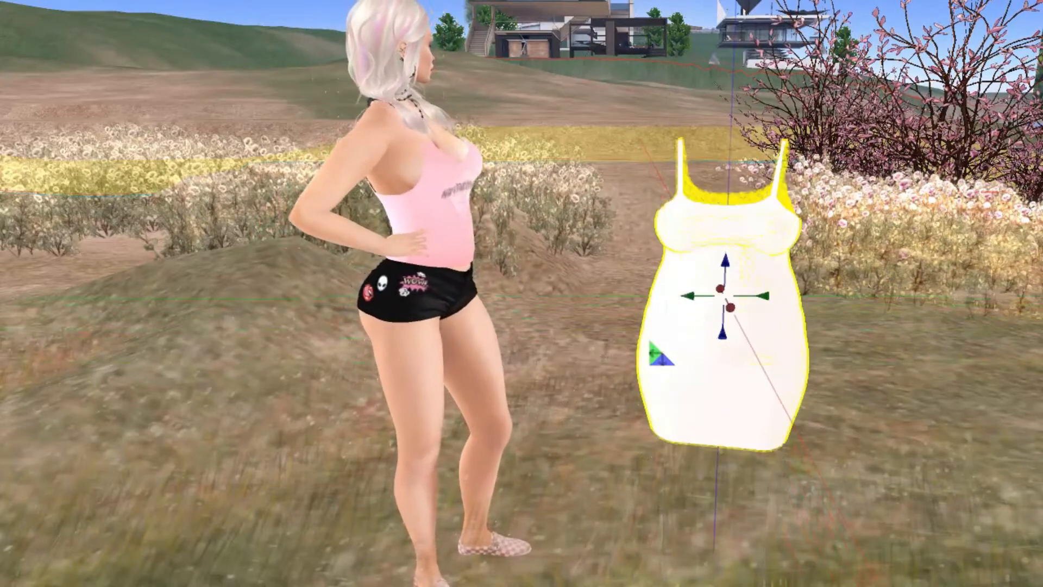
{"action": "key", "text": "Escape"}
Examine the upright dress mesh beside the avatar from several angles, including its bust, straps and object details.
{"action": "scroll", "coordinate": [810, 348], "scroll_direction": "up", "scroll_amount": 2}
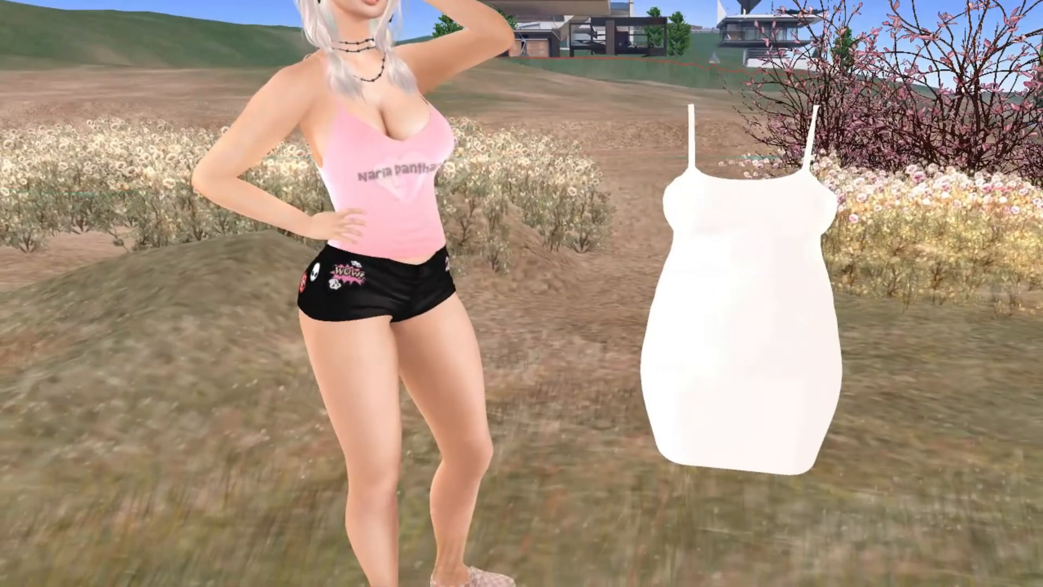
{"action": "left_click_drag", "start_coordinate": [753, 296], "coordinate": [815, 296], "text": "alt"}
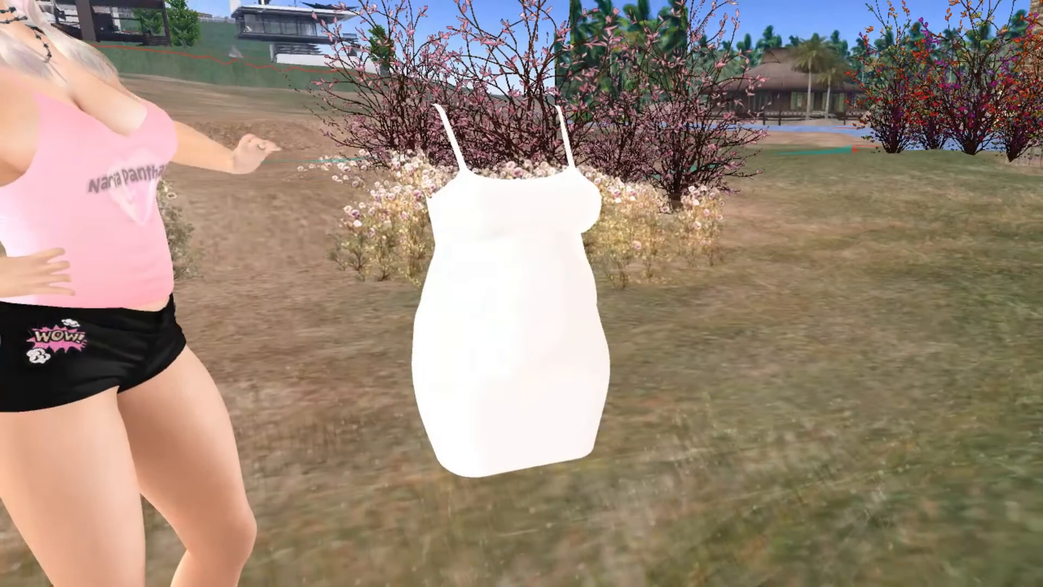
{"action": "left_click_drag", "start_coordinate": [133, 370], "coordinate": [40, 370], "text": "alt"}
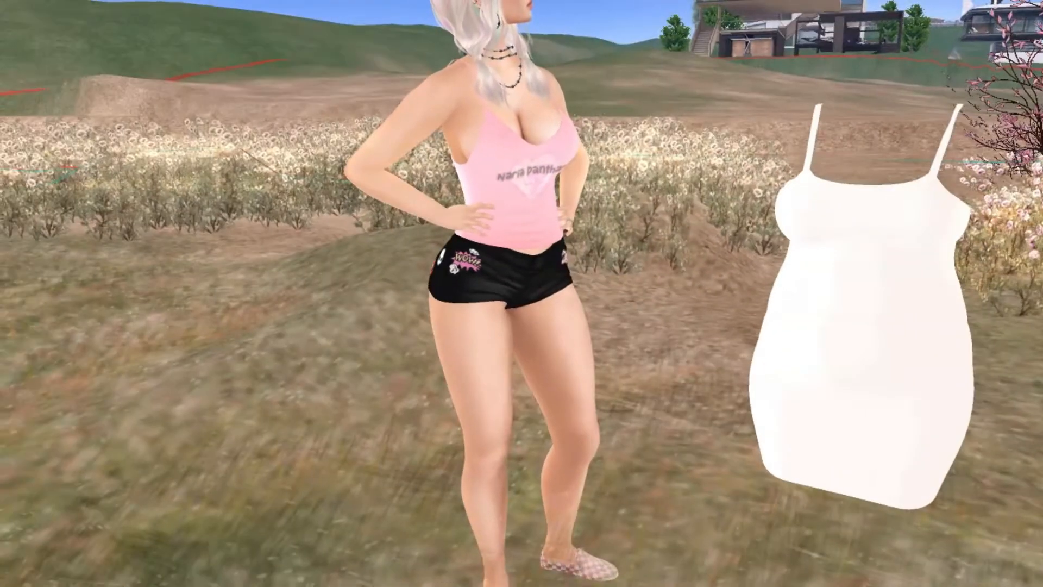
{"action": "left_click_drag", "start_coordinate": [621, 242], "coordinate": [573, 242], "text": "ctrl+alt+shift"}
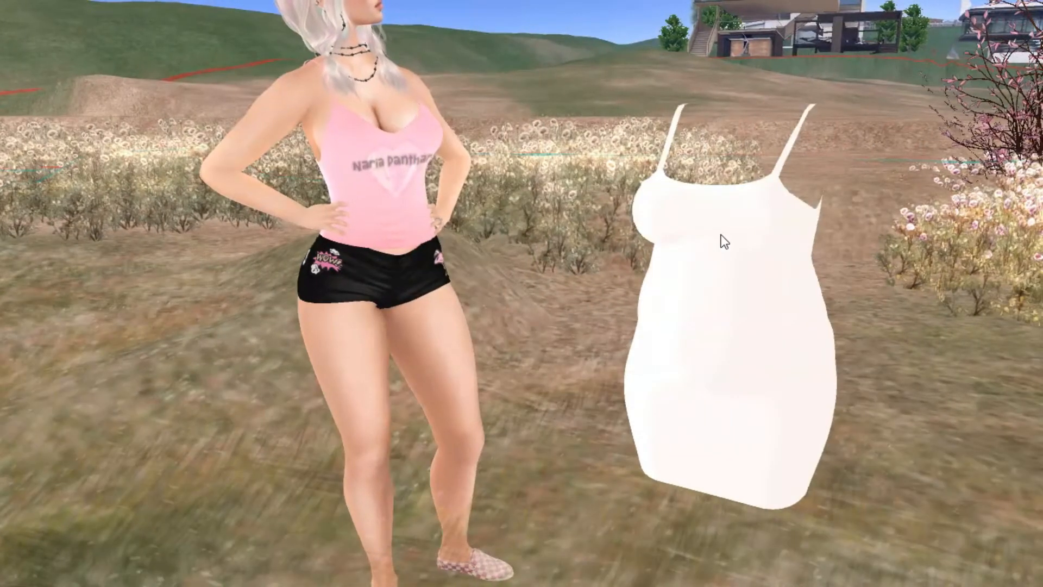
{"action": "mouse_move", "coordinate": [758, 305]}
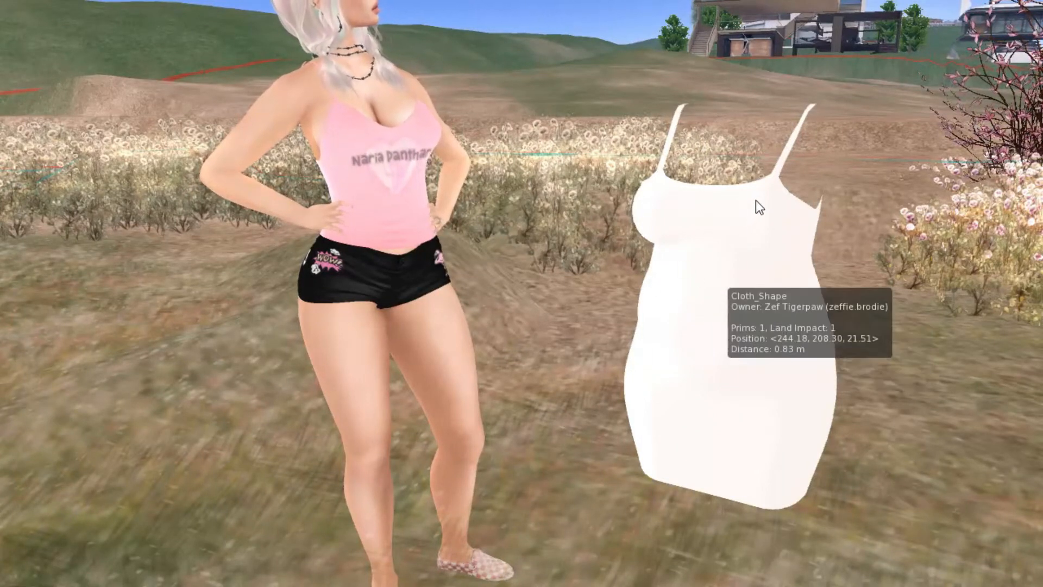
{"action": "left_click_drag", "start_coordinate": [715, 230], "coordinate": [750, 230], "text": "alt"}
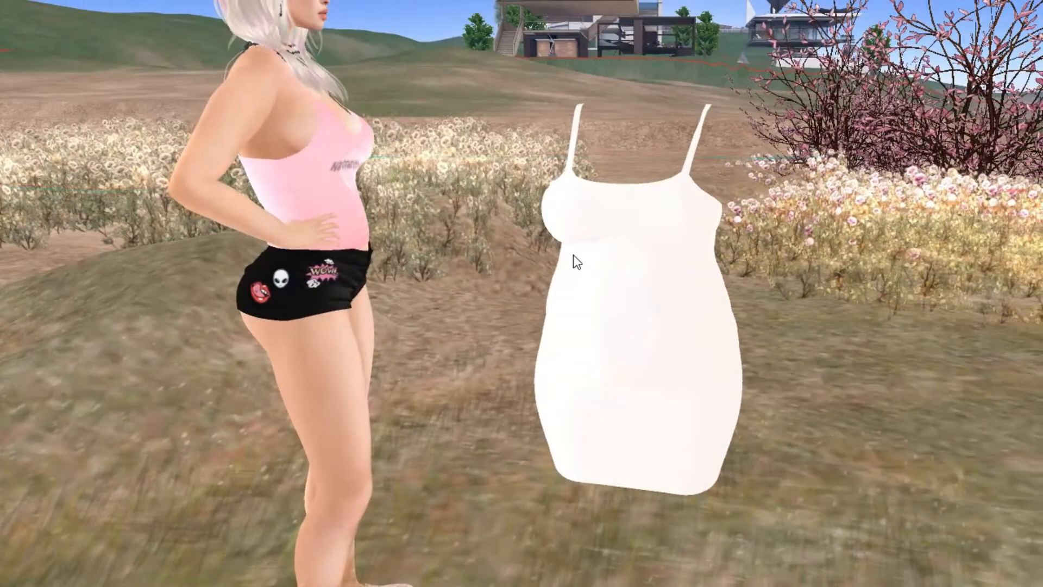
{"action": "mouse_move", "coordinate": [592, 239]}
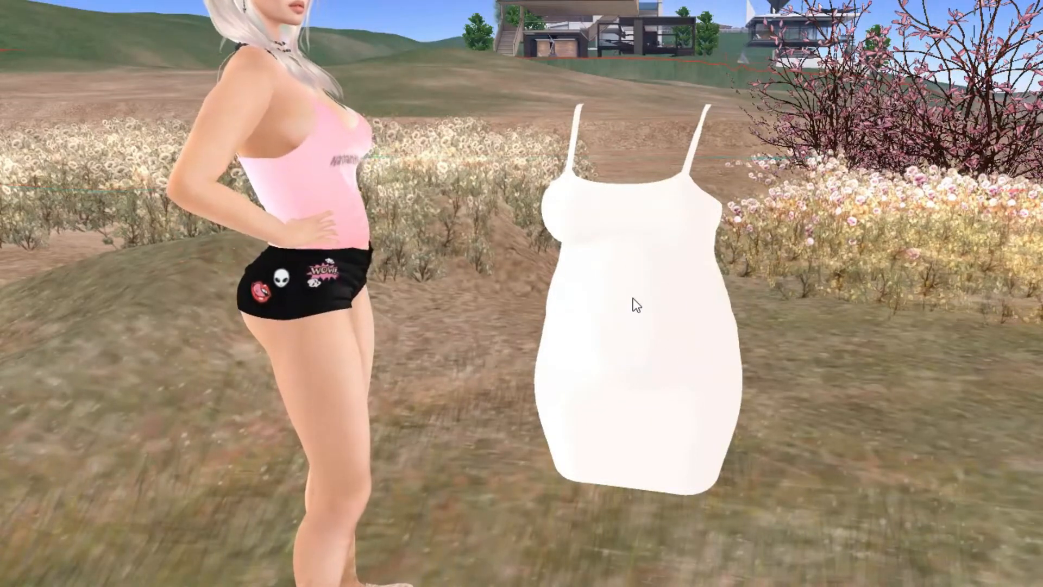
{"action": "mouse_move", "coordinate": [632, 299]}
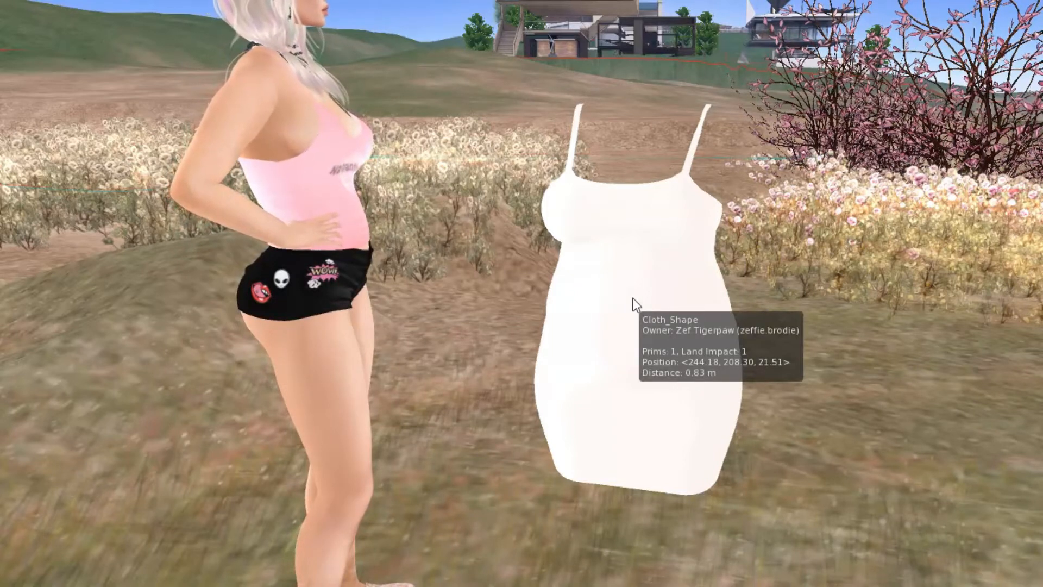
Take the white dress mesh back into the inventory.
{"action": "mouse_move", "coordinate": [644, 380]}
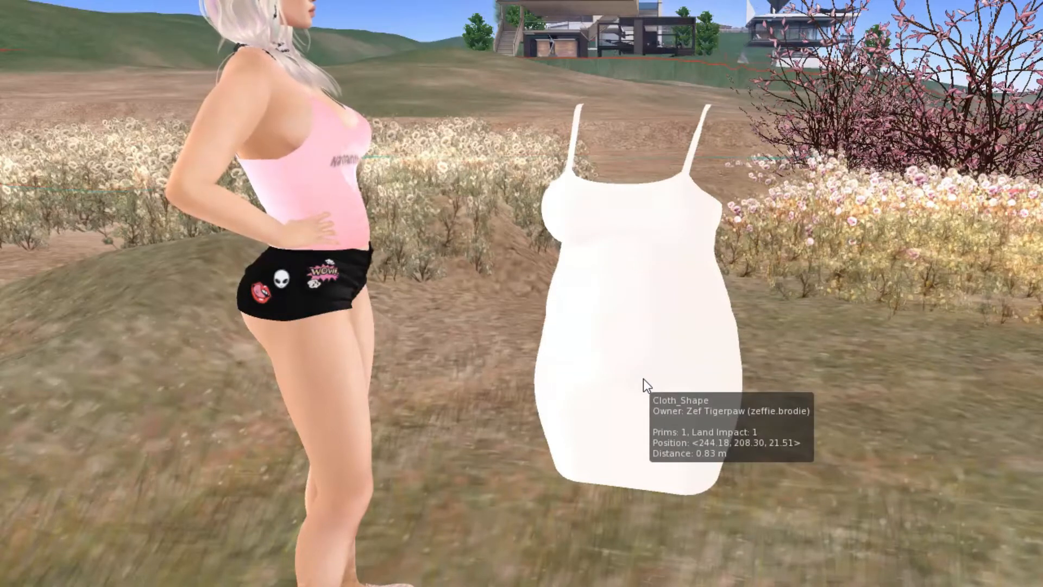
{"action": "right_click", "coordinate": [644, 306]}
{"action": "left_click", "coordinate": [595, 304]}
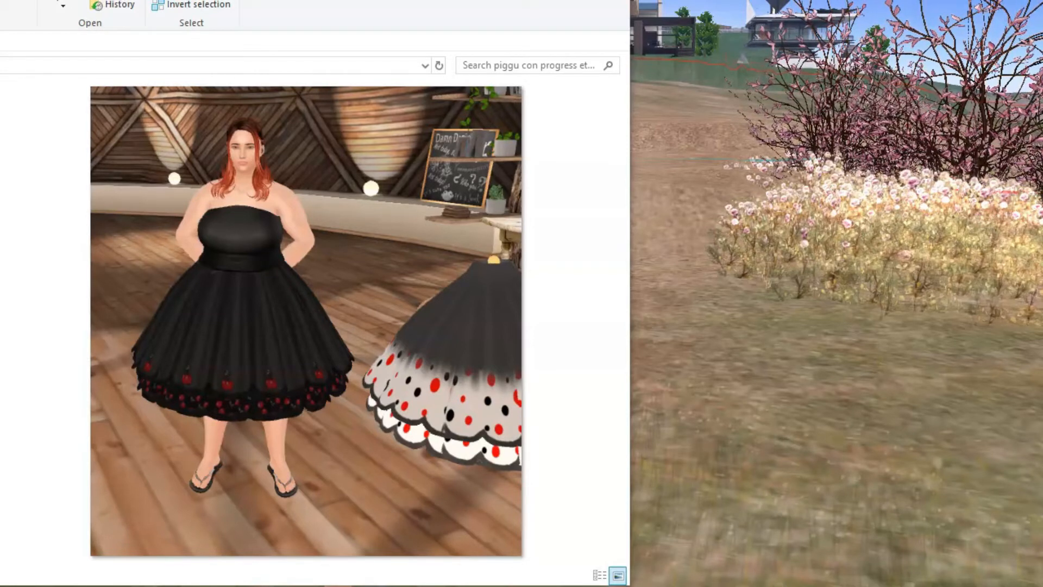
Switch back to Second Life and turn the avatar around on the brick plaza to view the surrounding shopfronts and signposts.
{"action": "key", "text": "alt+Tab"}
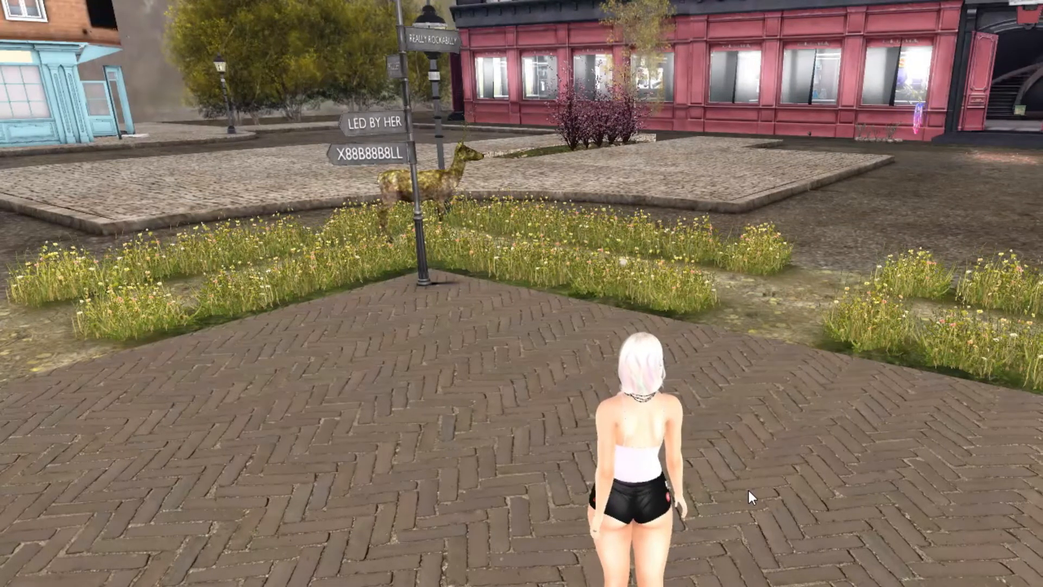
{"action": "key", "text": "Right"}
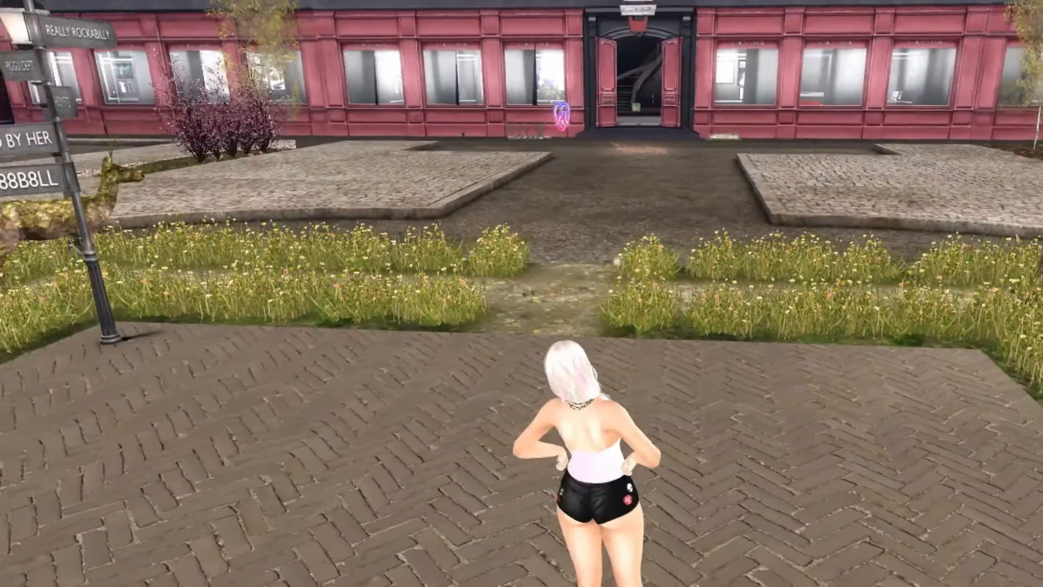
{"action": "key", "text": "Up"}
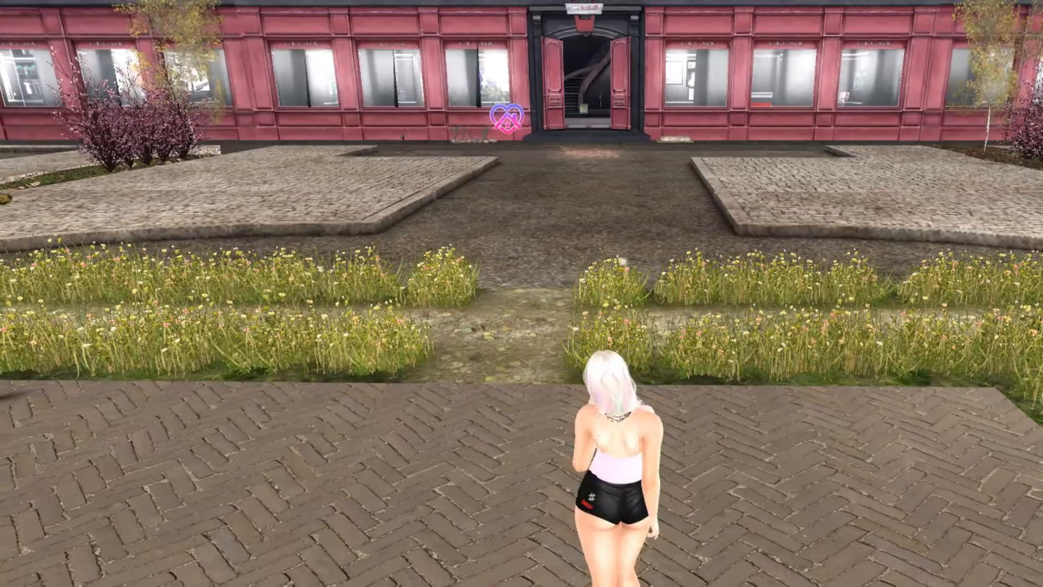
{"action": "key", "text": "ctrl+alt+Down"}
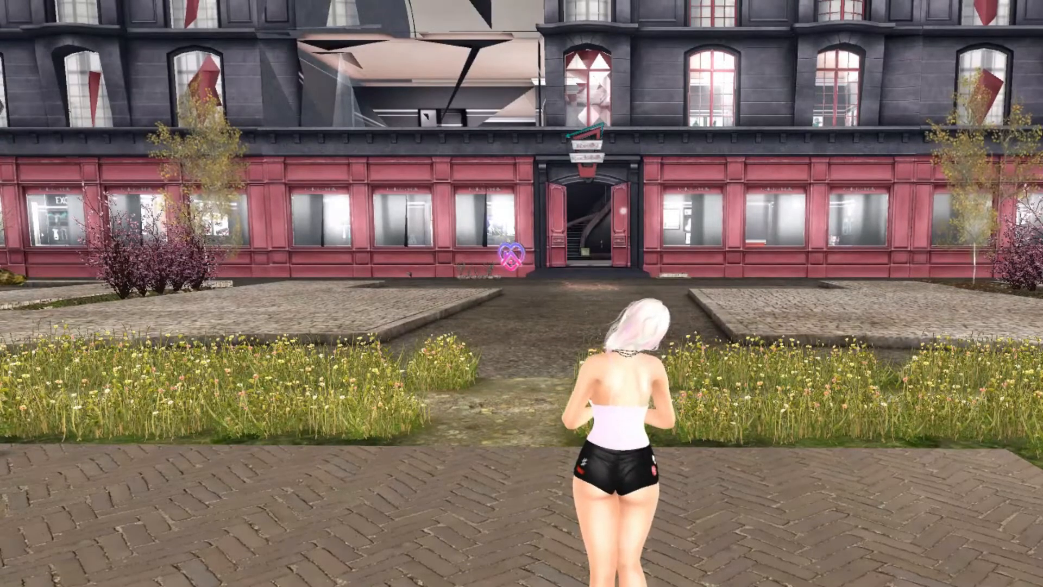
{"action": "key", "text": "ctrl+alt+Up"}
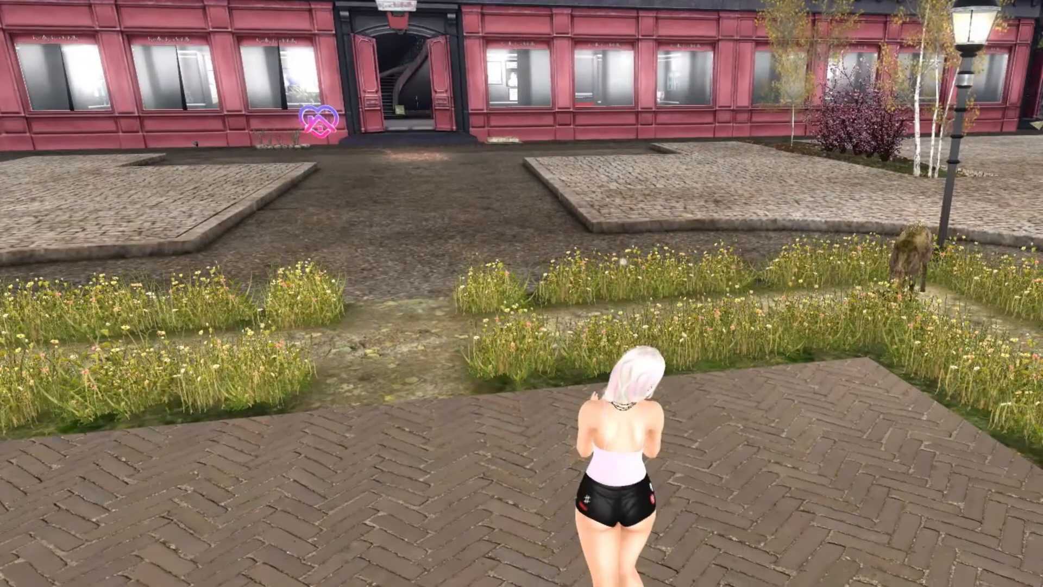
{"action": "key", "text": "Right"}
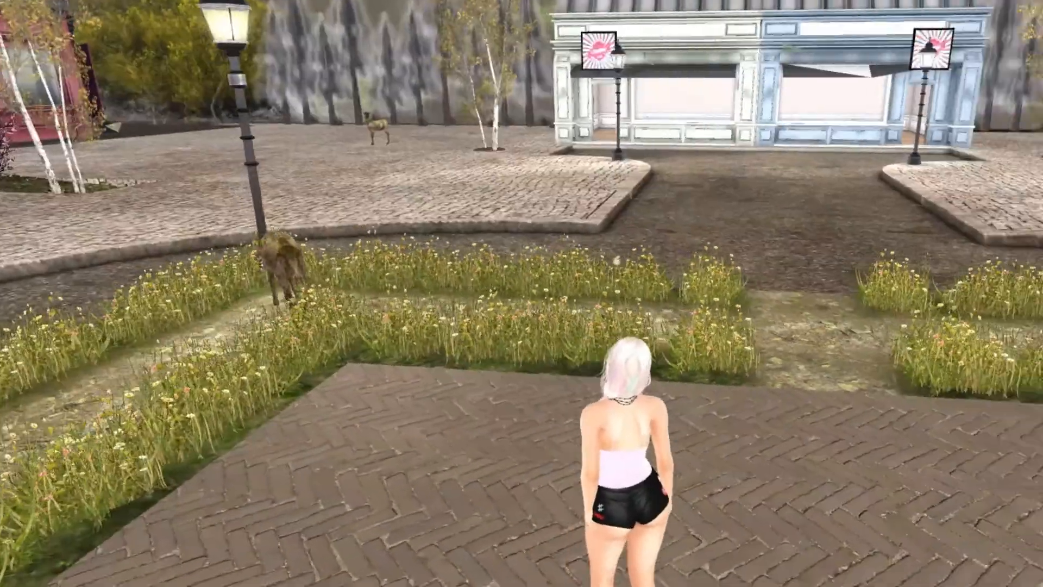
{"action": "key", "text": "Right"}
{"action": "key", "text": "Left"}
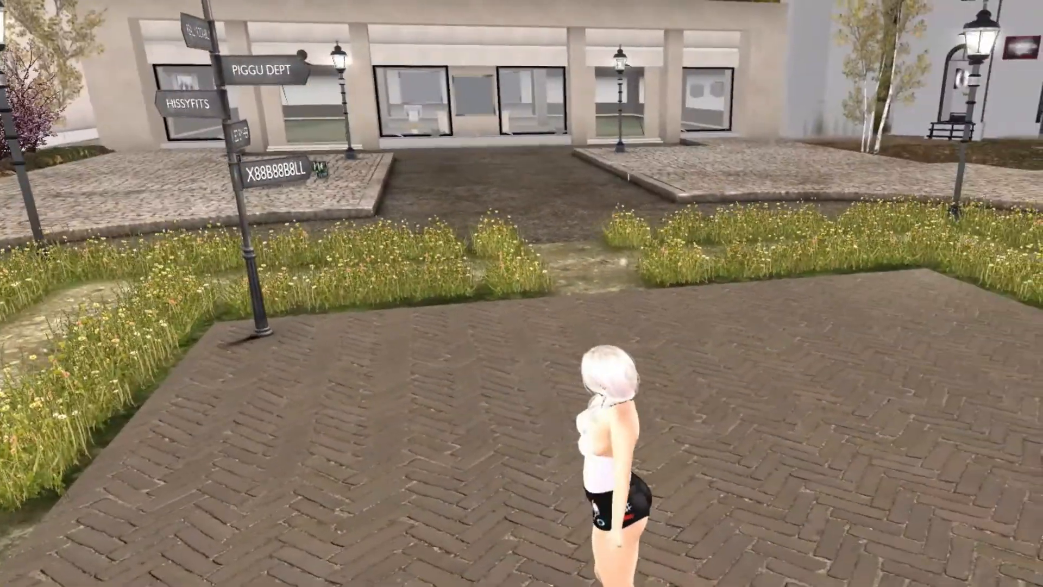
{"action": "key", "text": "Left"}
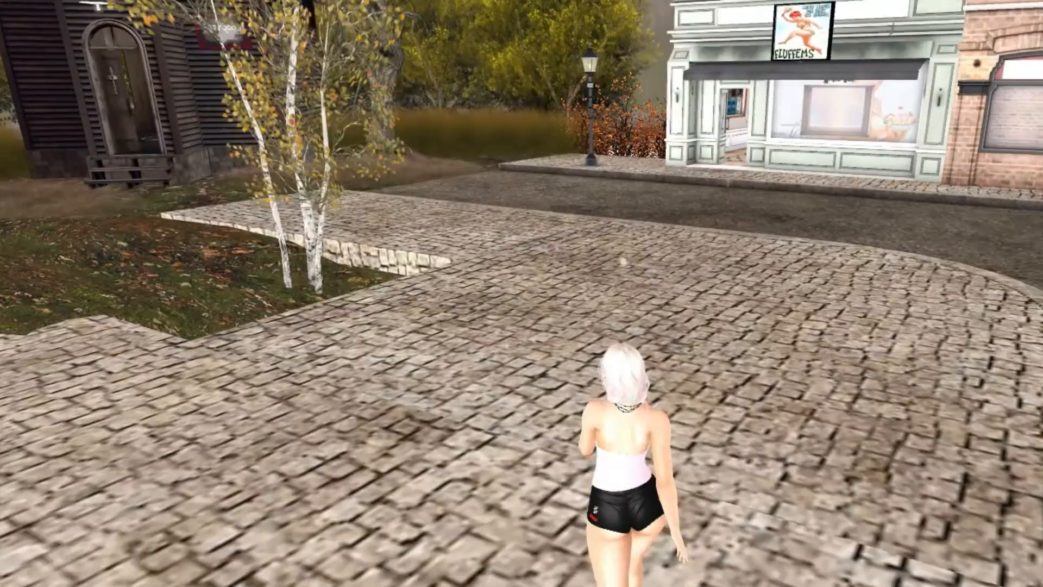
Walk the avatar over the cobblestones and across the street to the Fluffems shopfront.
{"action": "key", "text": "Right"}
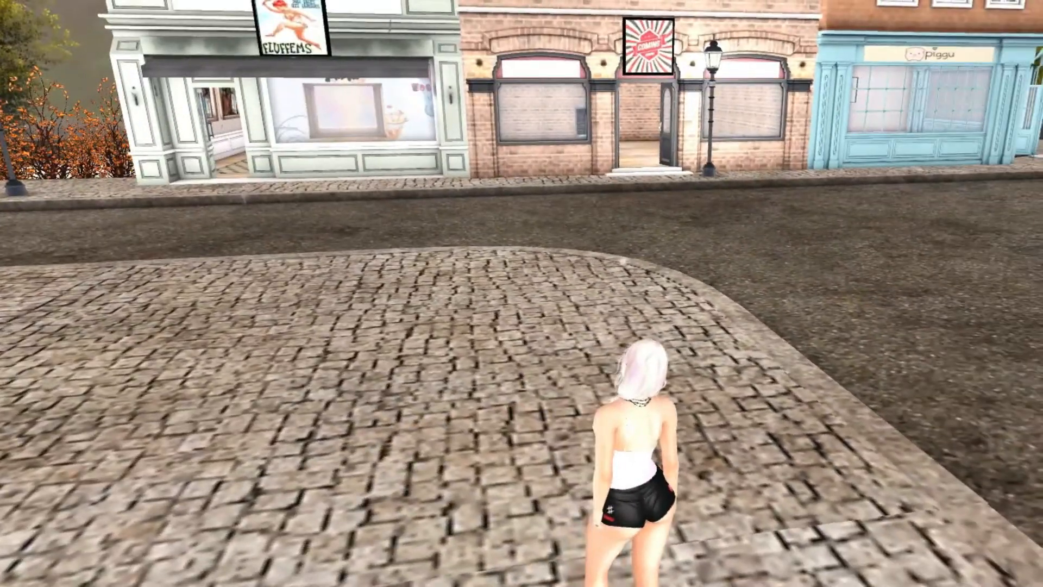
{"action": "key", "text": "Left"}
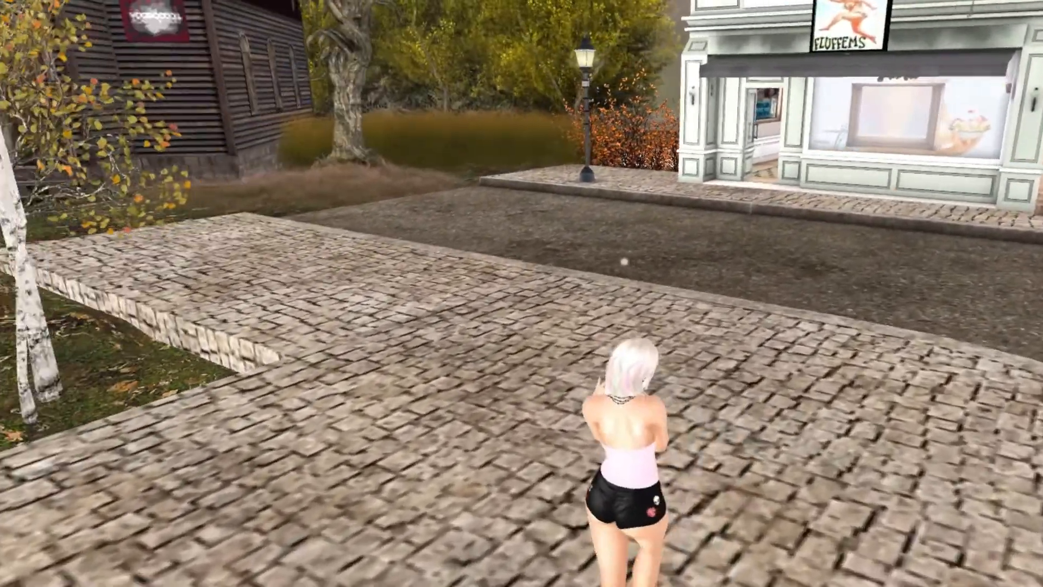
{"action": "key", "text": "Right"}
{"action": "key", "text": "Left"}
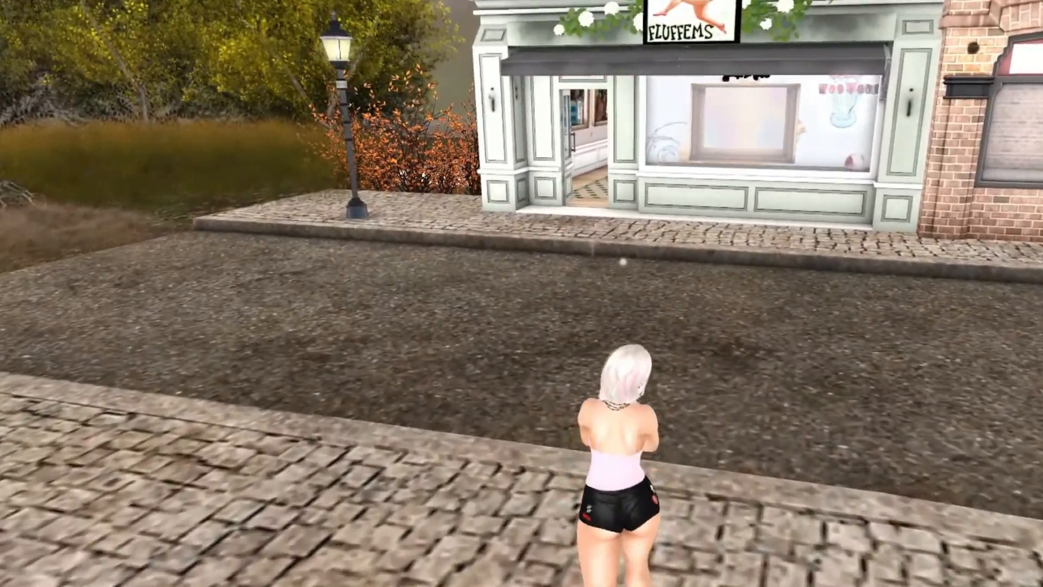
{"action": "key", "text": "Up"}
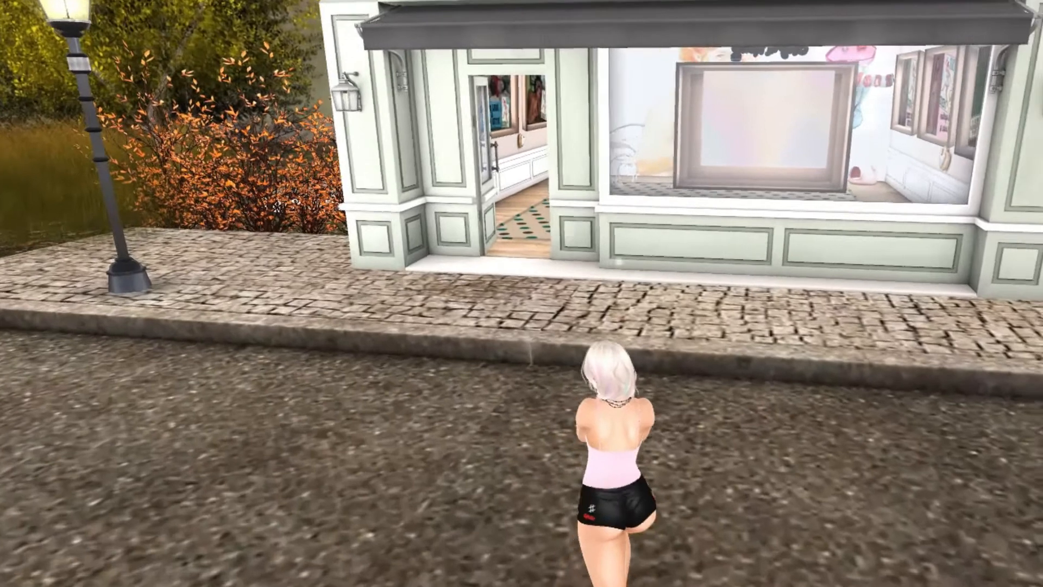
{"action": "key", "text": "Right"}
{"action": "key", "text": "Left"}
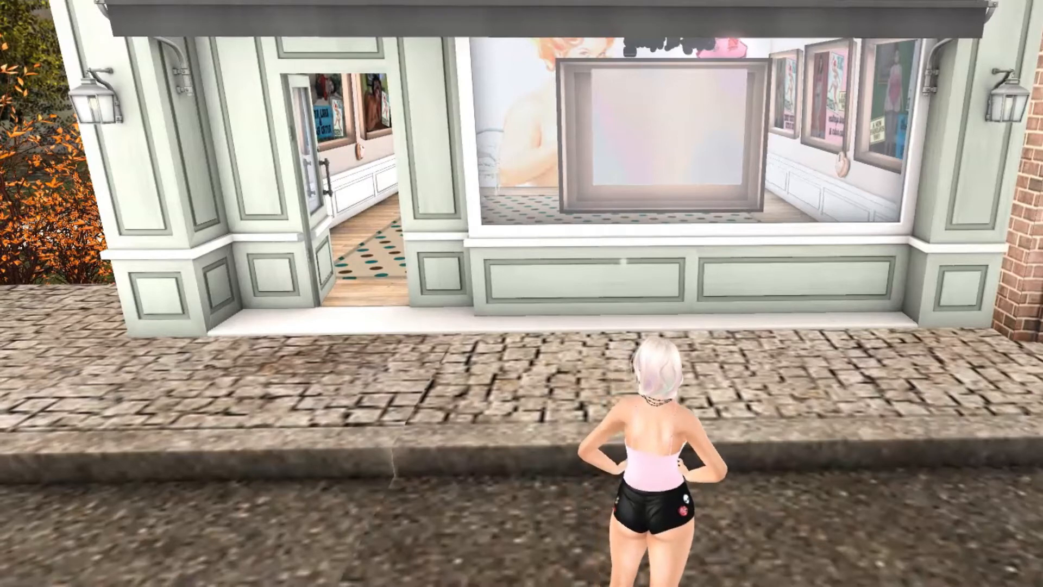
View the Fluffems sign above the shopfront and walk the avatar through the open door into the store.
{"action": "scroll", "coordinate": [594, 133], "scroll_direction": "down", "scroll_amount": 5}
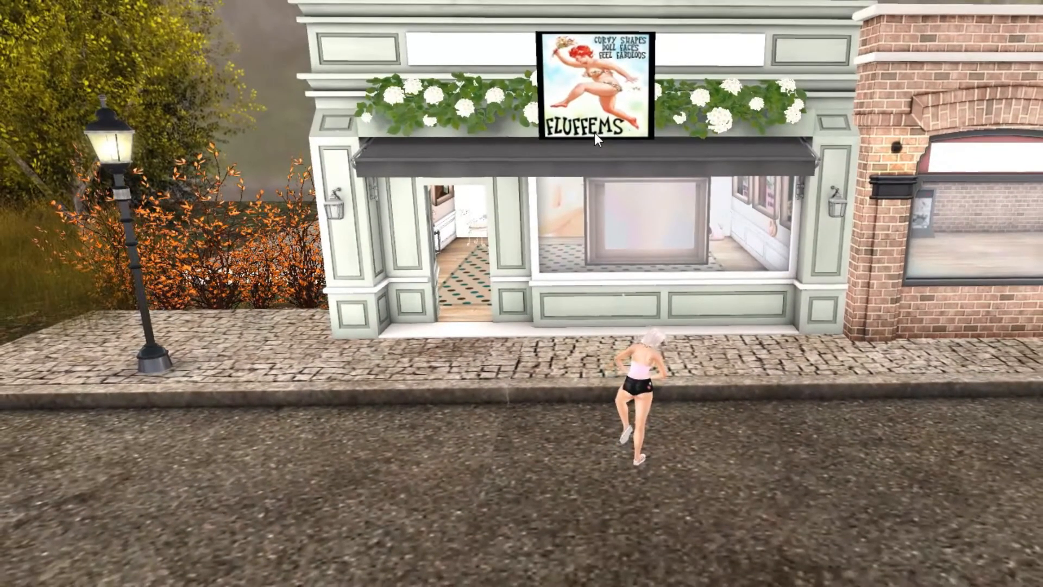
{"action": "scroll", "coordinate": [595, 133], "scroll_direction": "up", "scroll_amount": 5}
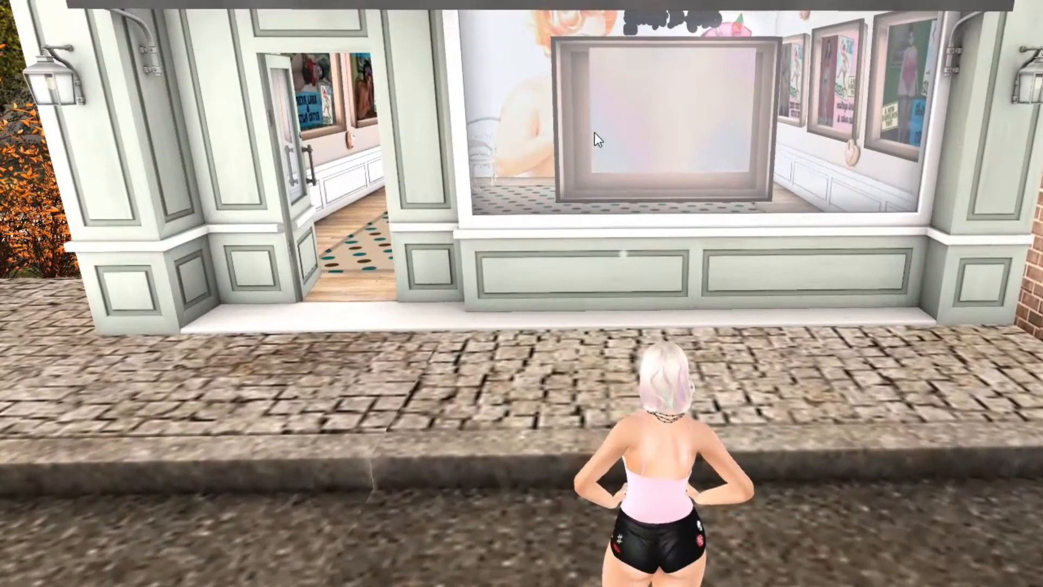
{"action": "key", "text": "Up"}
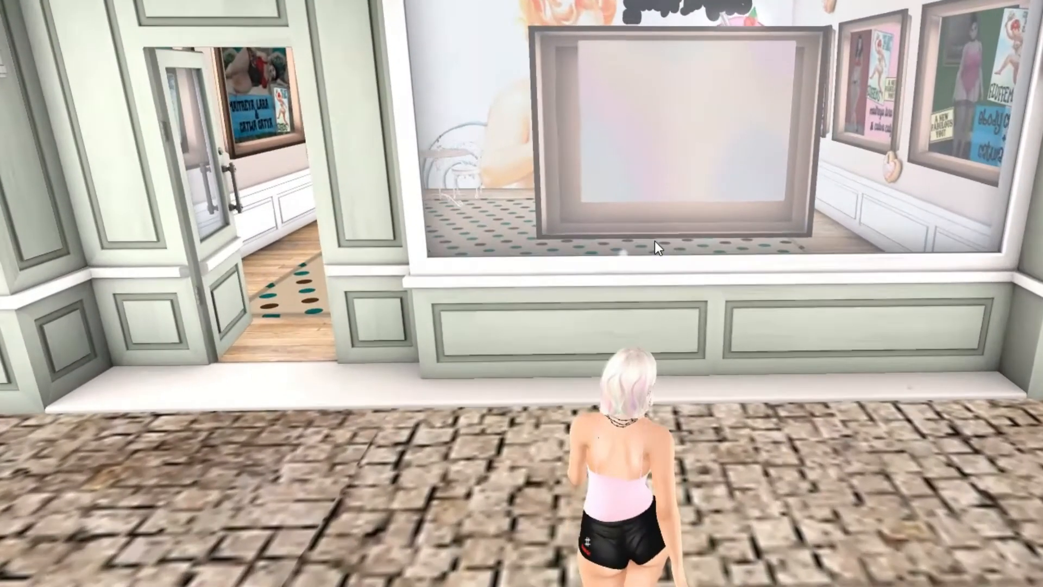
{"action": "key", "text": "Left"}
{"action": "key", "text": "Up"}
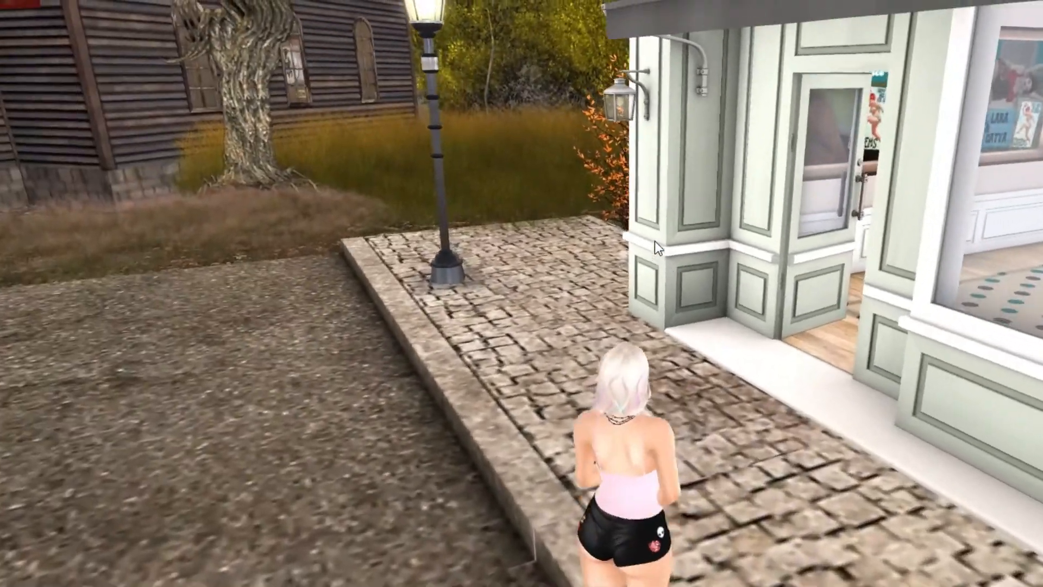
{"action": "key", "text": "Right"}
{"action": "key", "text": "Up"}
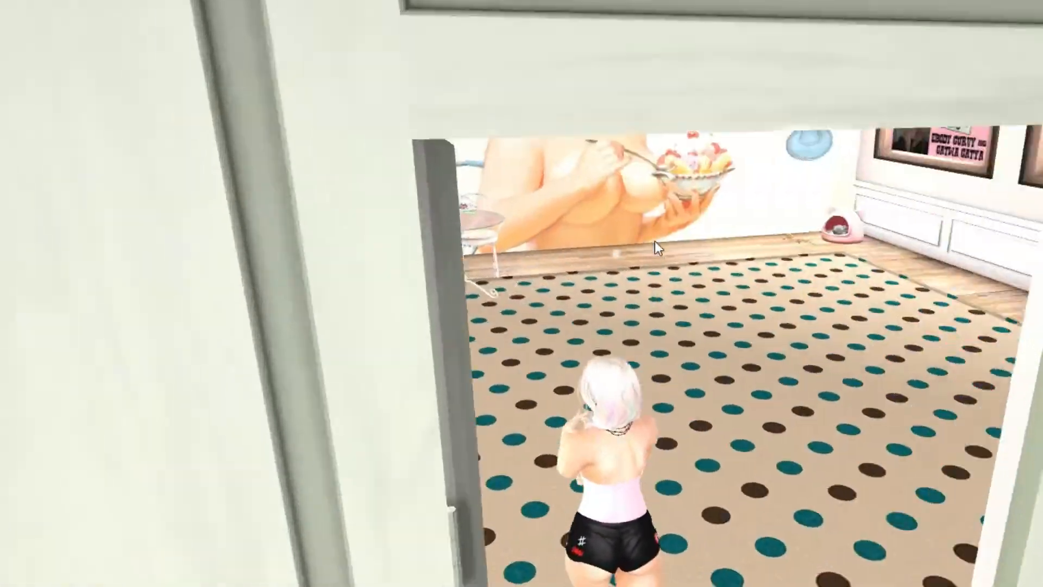
Walk the avatar past the shape posters to The Stay at Home Club poster in the front window.
{"action": "key", "text": "Right"}
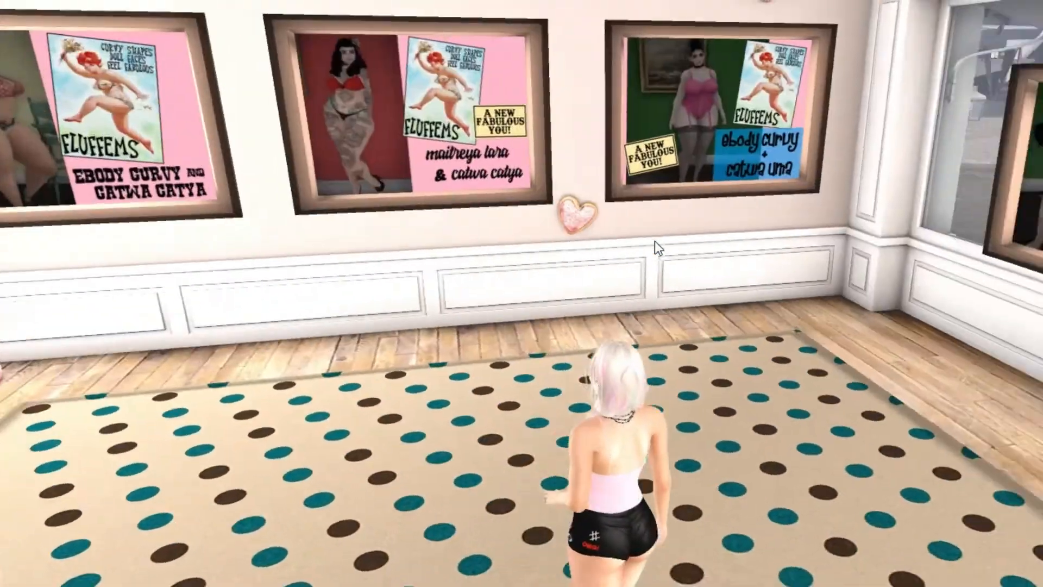
{"action": "key", "text": "Up"}
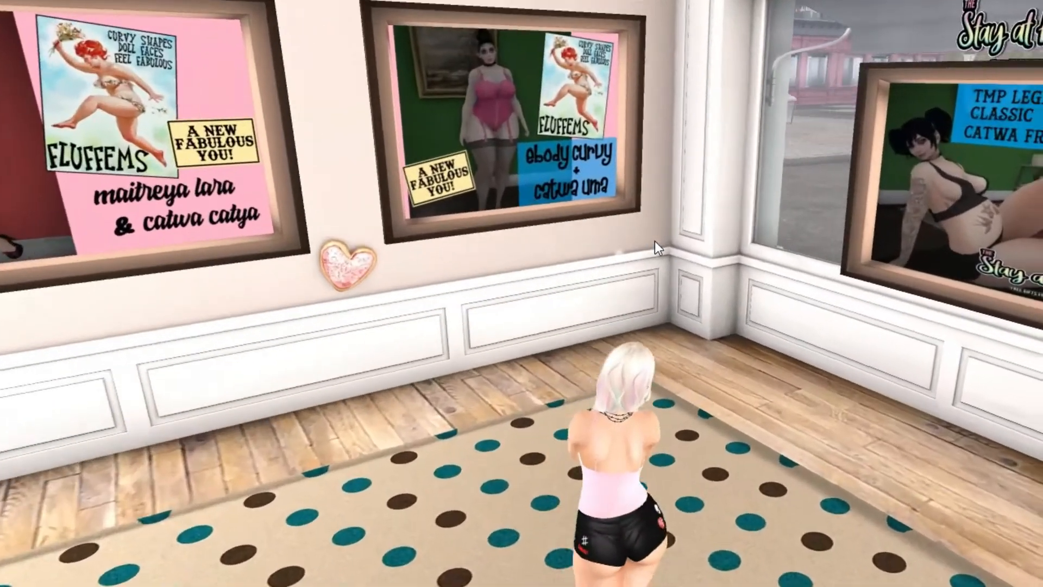
{"action": "key", "text": "Right"}
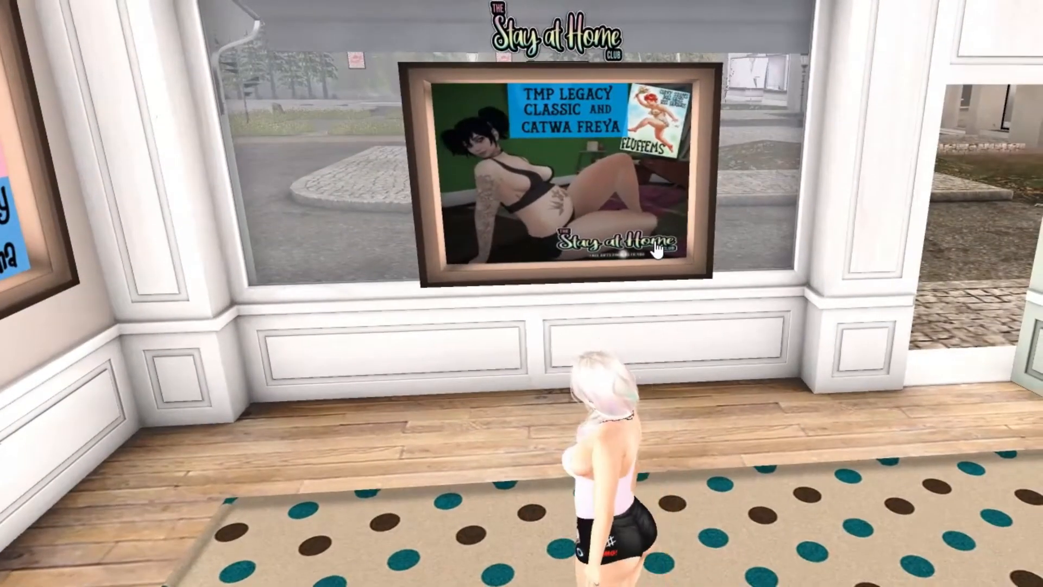
{"action": "key", "text": "Up"}
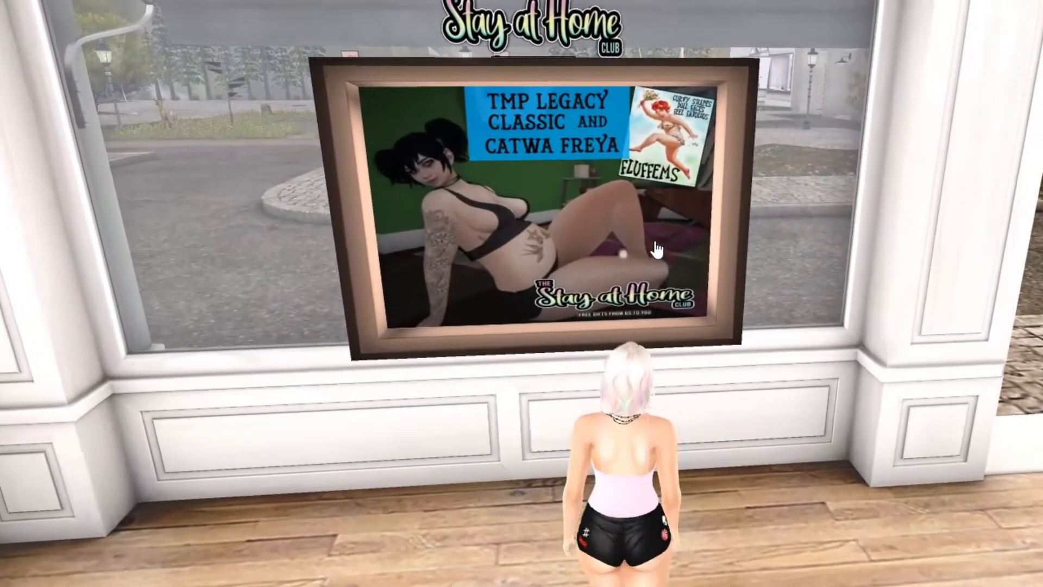
{"action": "key", "text": "Down"}
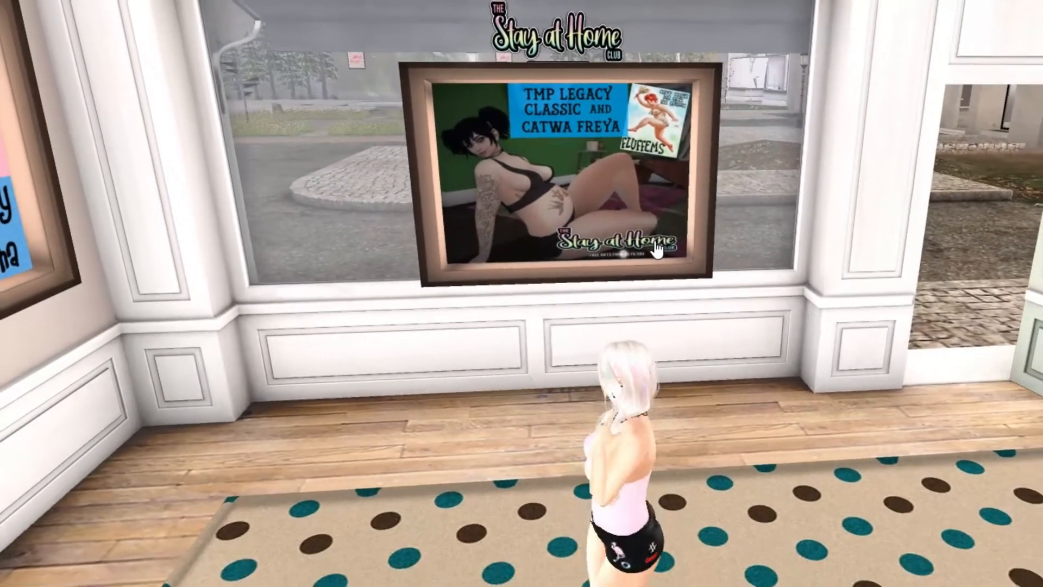
Turn the avatar around inside the Fluffems store to view the shape posters on both side walls and the back-wall mural.
{"action": "key", "text": "Right"}
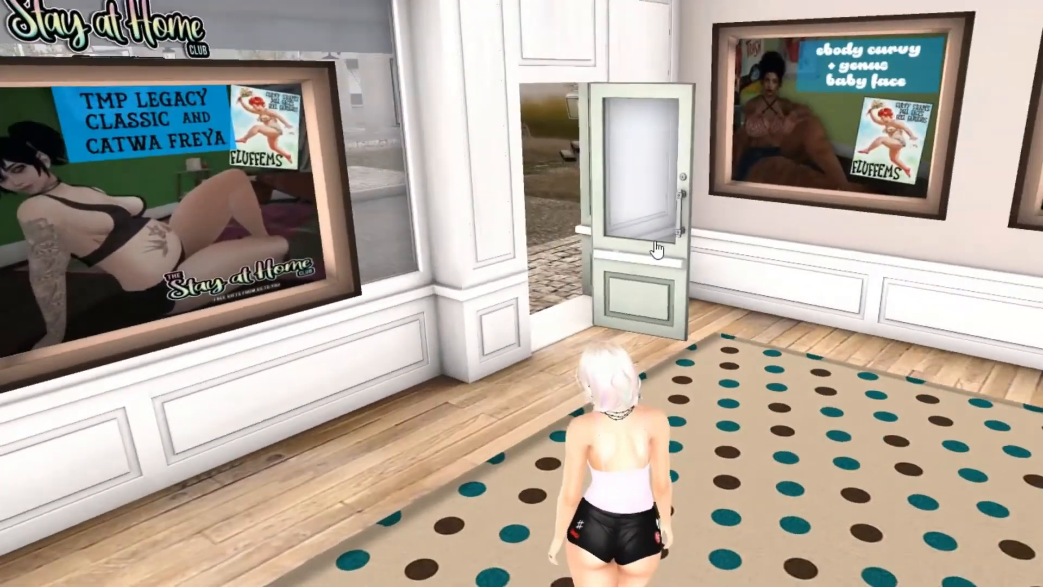
{"action": "key", "text": "Up"}
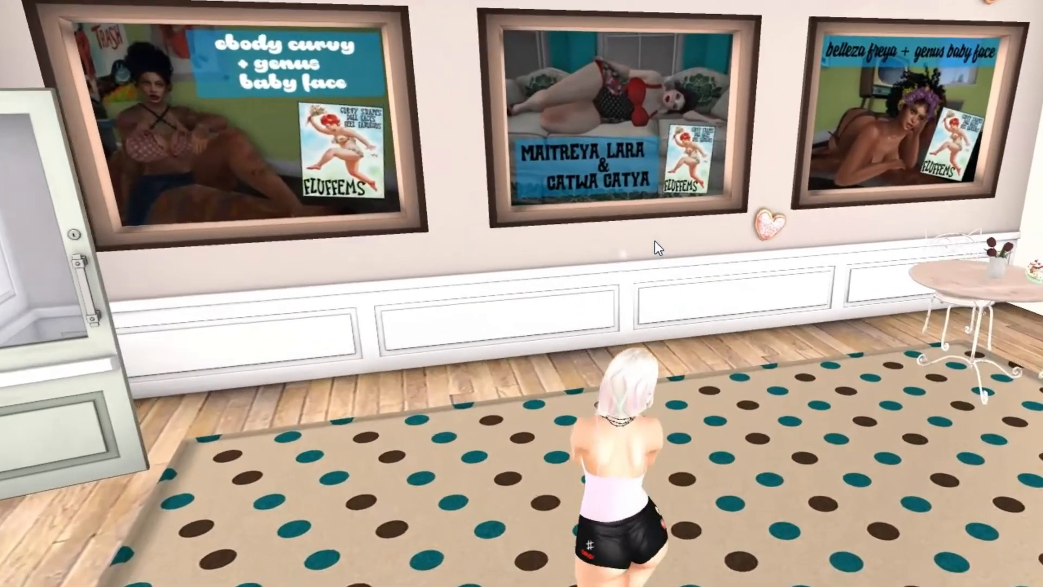
{"action": "key", "text": "Right"}
{"action": "key", "text": "Right"}
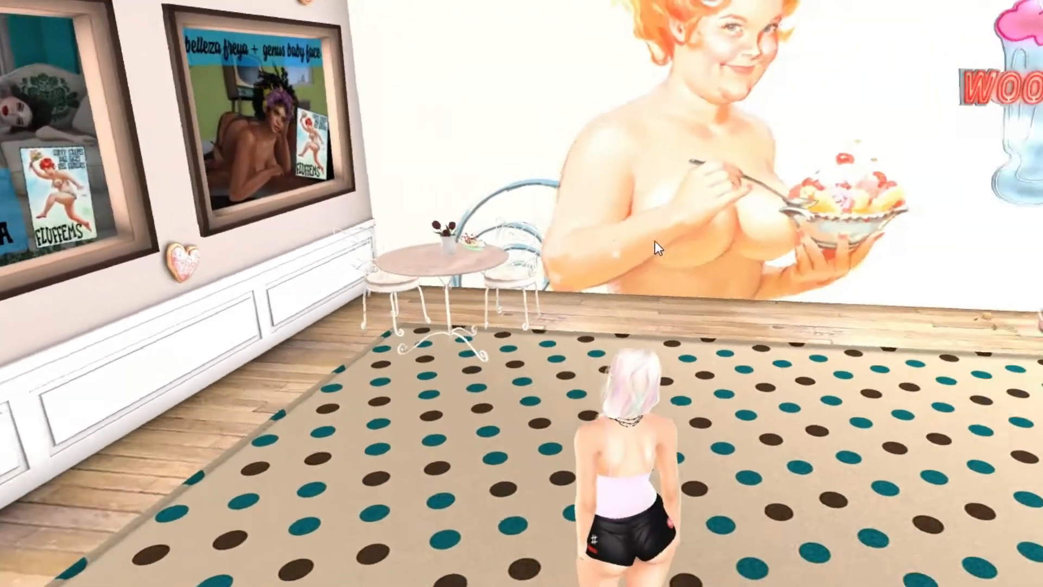
{"action": "key", "text": "Right"}
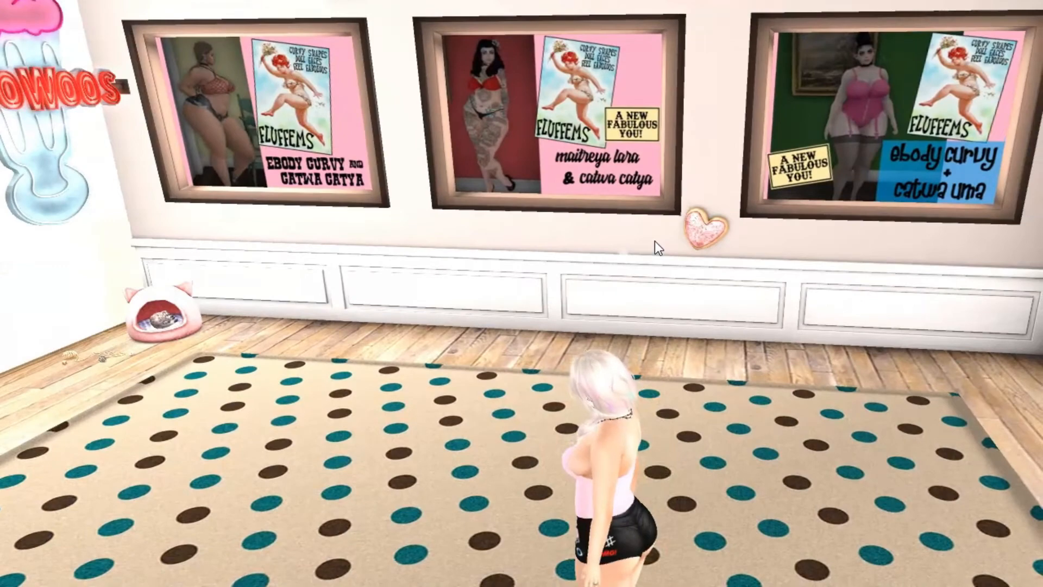
{"action": "key", "text": "Right"}
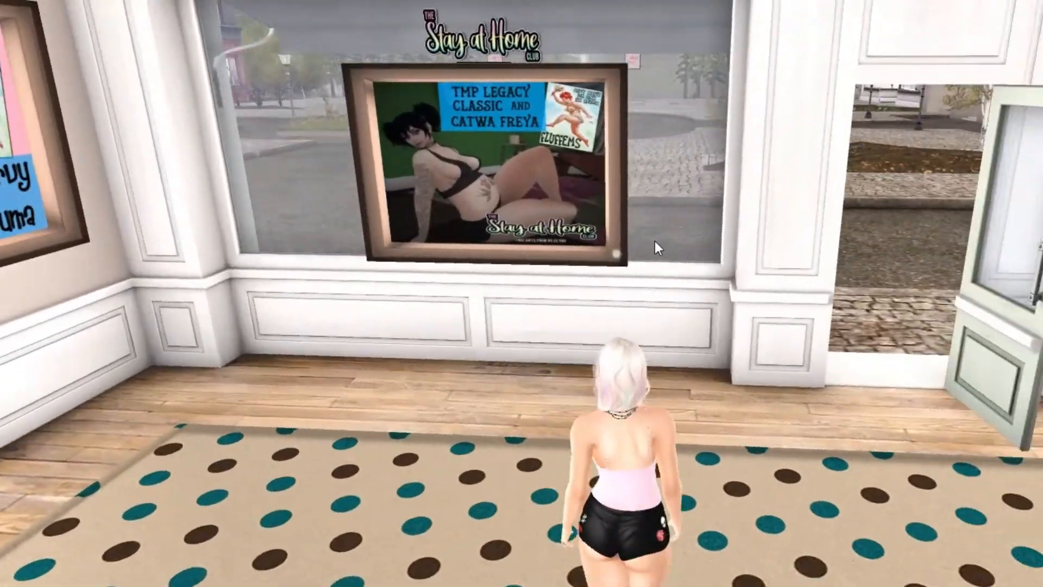
Walk the avatar out of the store into the street and turn back to view the whole Fluffems shopfront.
{"action": "key", "text": "Up"}
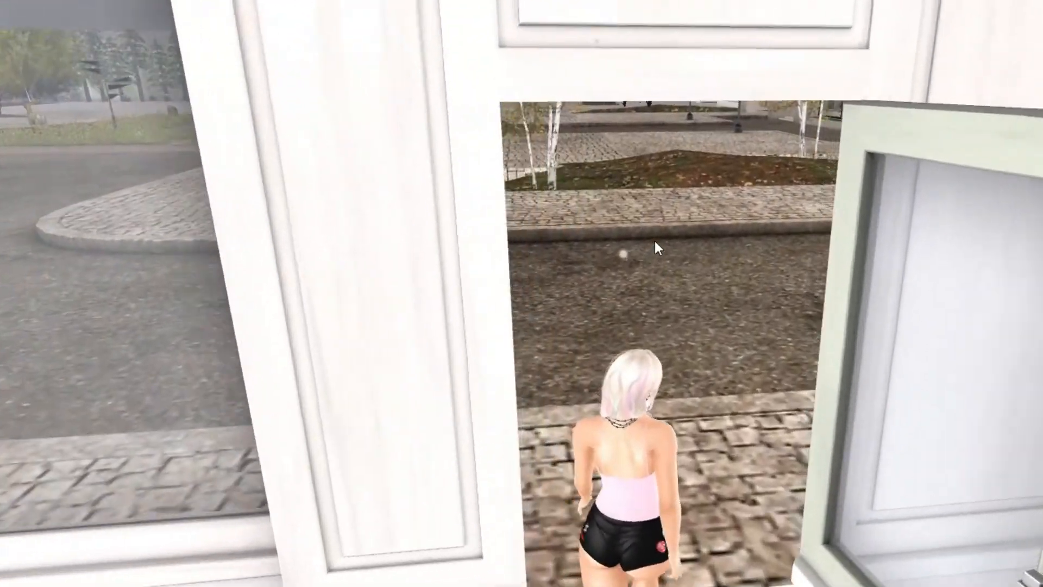
{"action": "key", "text": "Up"}
{"action": "key", "text": "Up"}
{"action": "key", "text": "Left"}
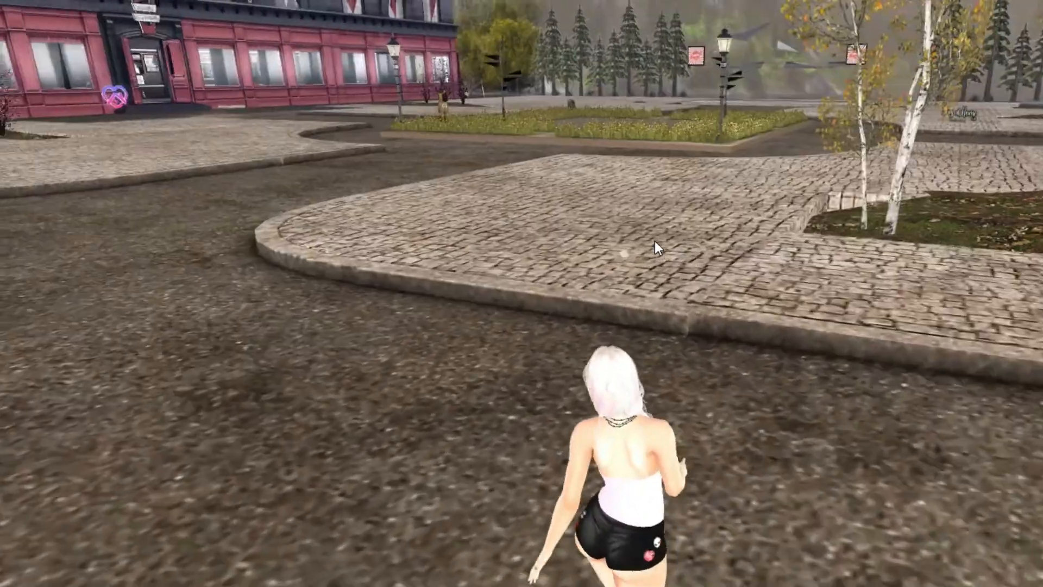
{"action": "key", "text": "Left"}
{"action": "key", "text": "Left"}
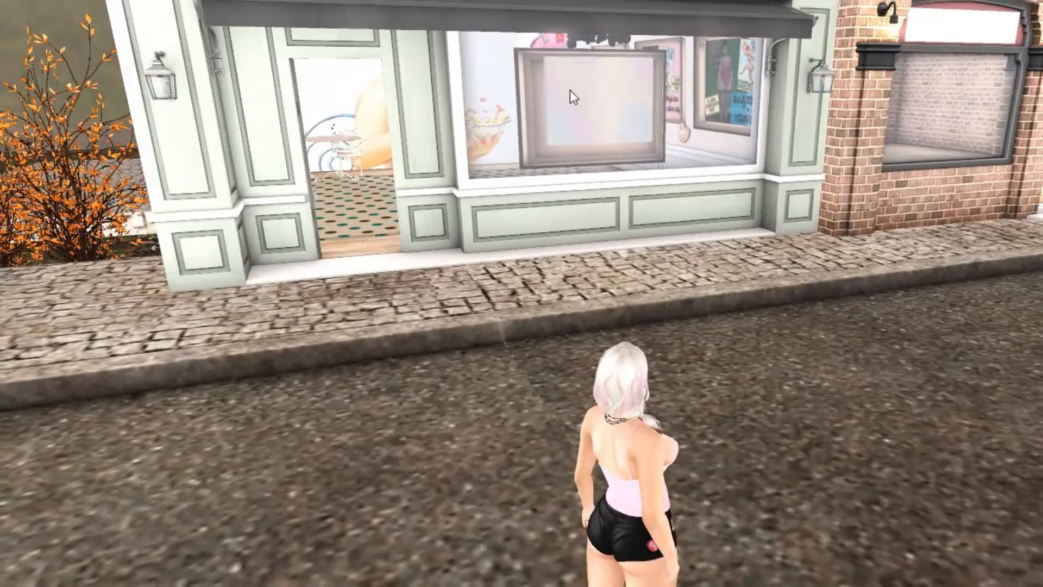
{"action": "scroll", "coordinate": [570, 91], "scroll_direction": "down", "scroll_amount": 5}
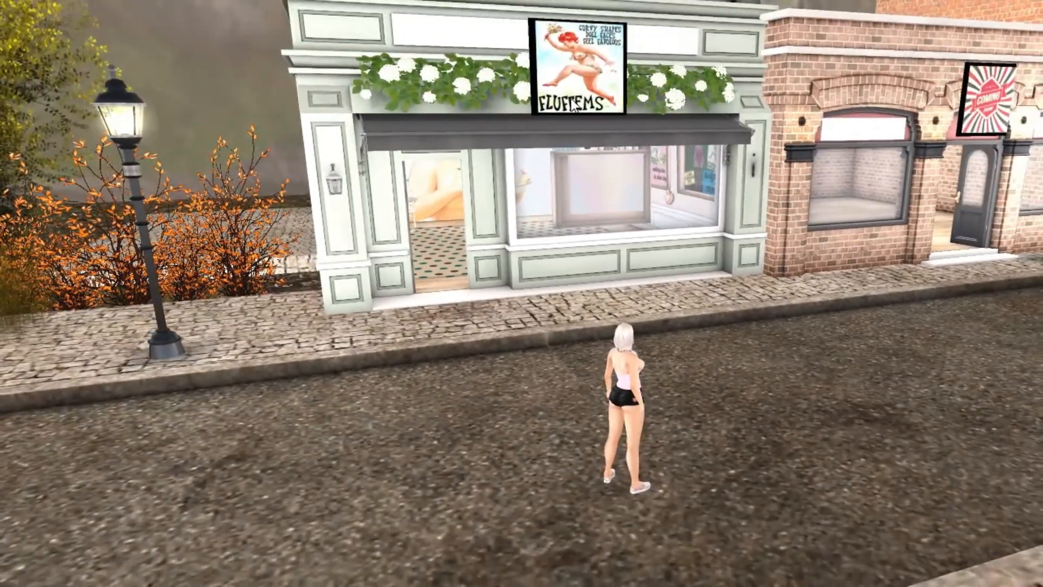
Walk the avatar across the street onto the cobblestone plaza and view the shops around the flower beds.
{"action": "key", "text": "Right"}
{"action": "key", "text": "Up"}
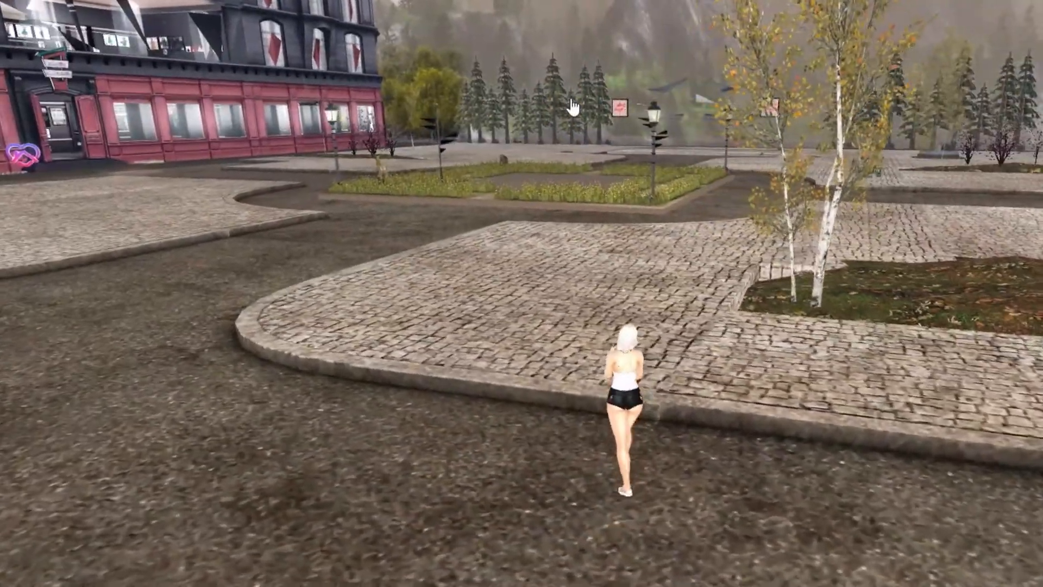
{"action": "key", "text": "Up"}
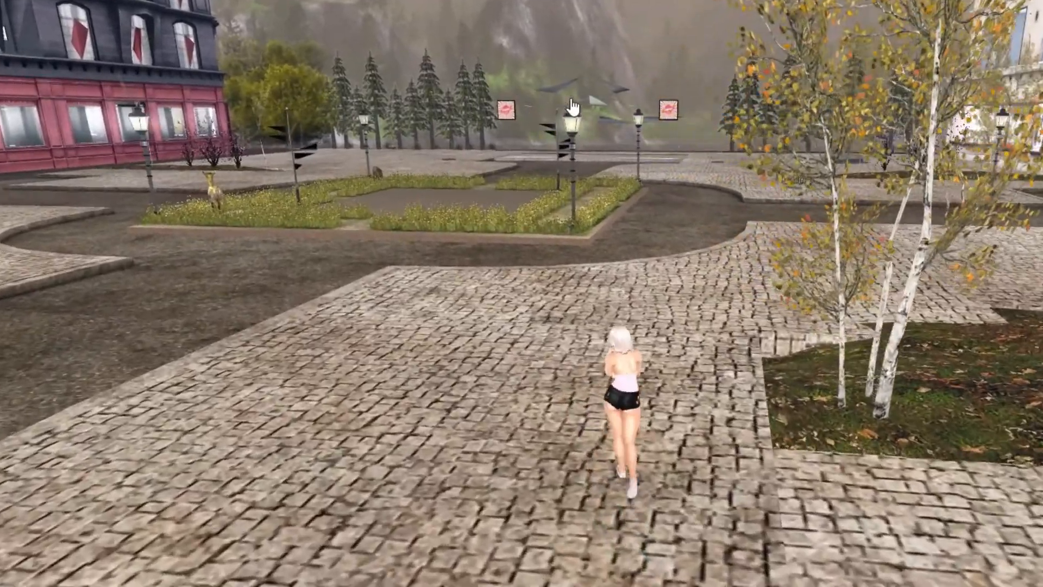
{"action": "key", "text": "Right"}
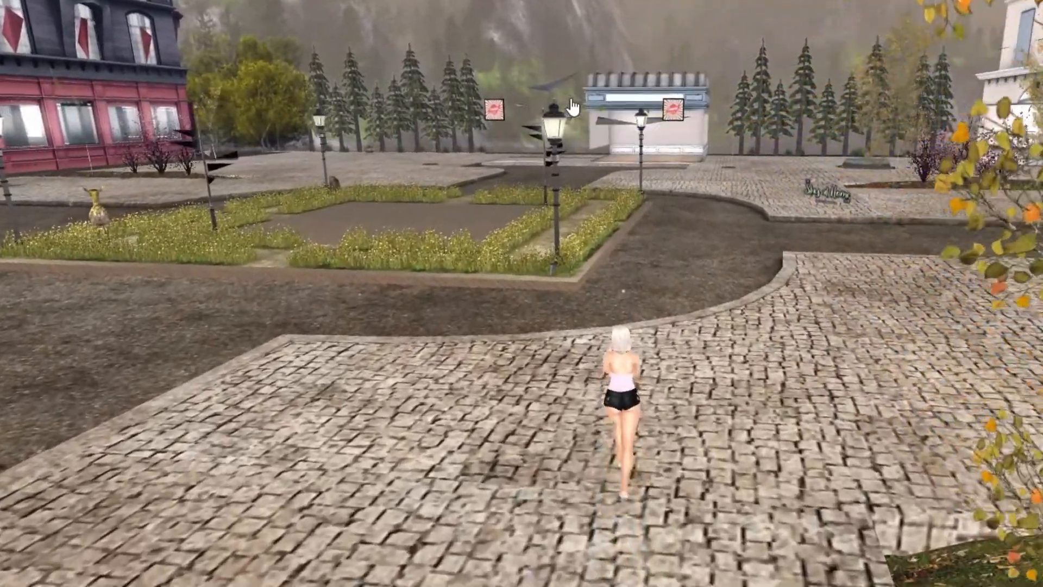
{"action": "key", "text": "Left"}
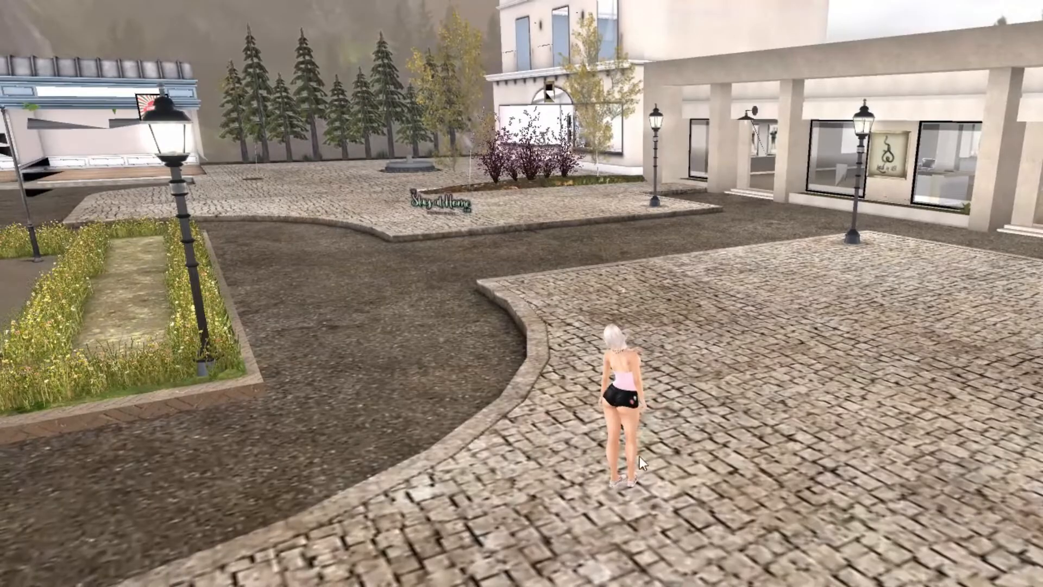
Walk the avatar over the cobblestones and through the open glass doors into the Led by HER store.
{"action": "key", "text": "Up"}
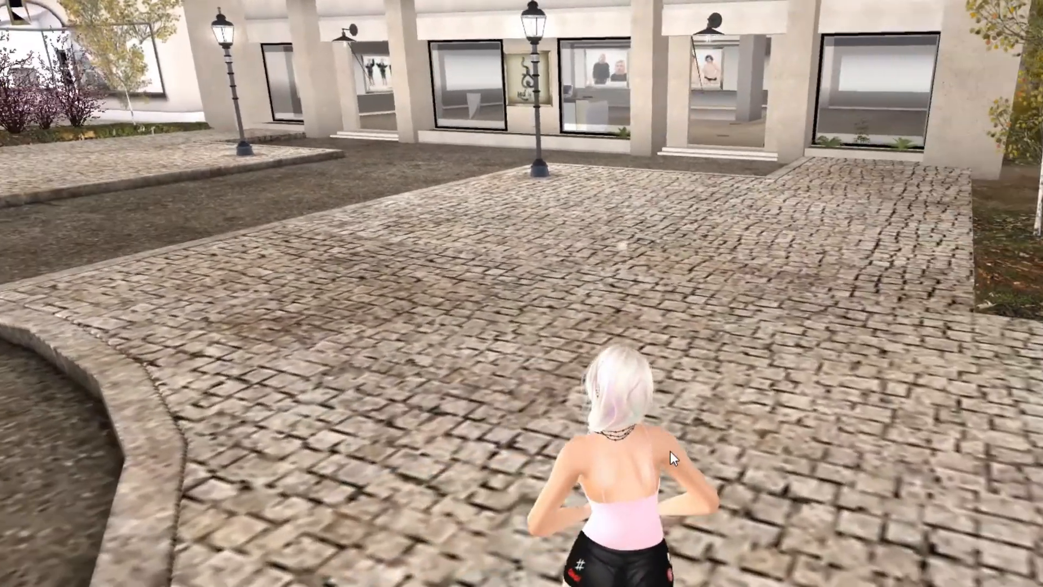
{"action": "key", "text": "Up"}
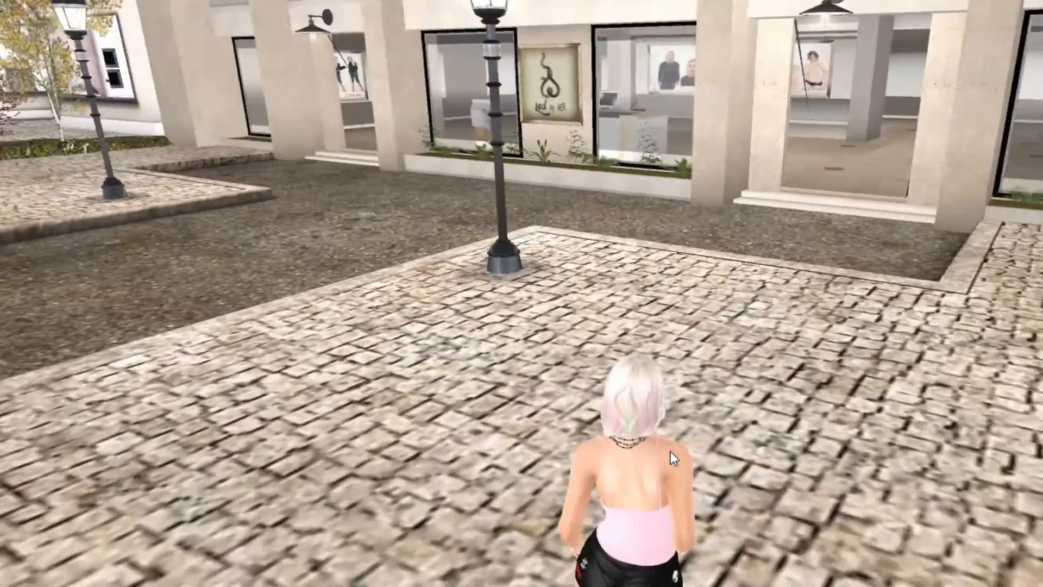
{"action": "key", "text": "Left"}
{"action": "key", "text": "Right"}
{"action": "key", "text": "Up"}
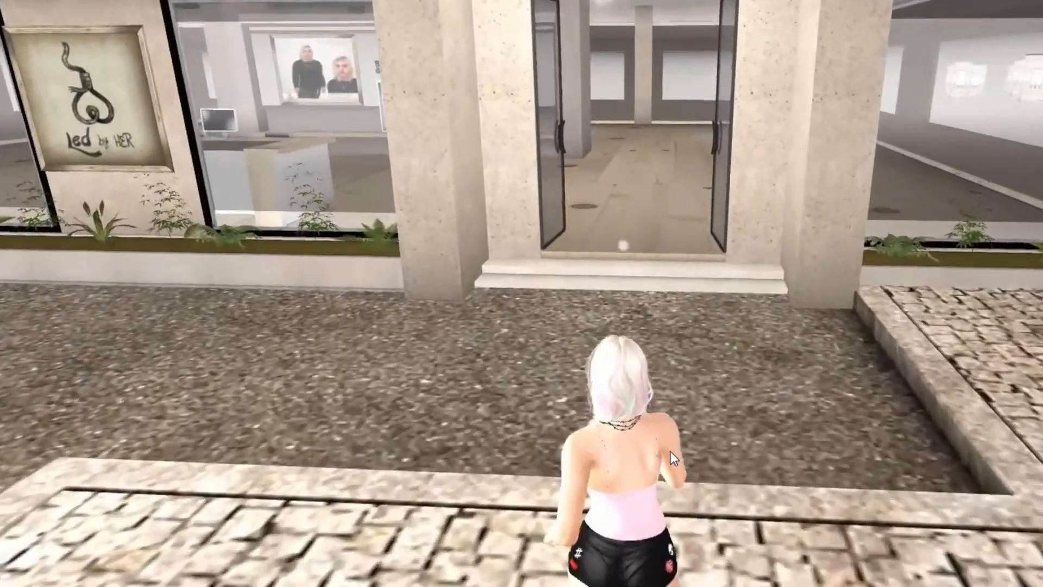
{"action": "key", "text": "Up"}
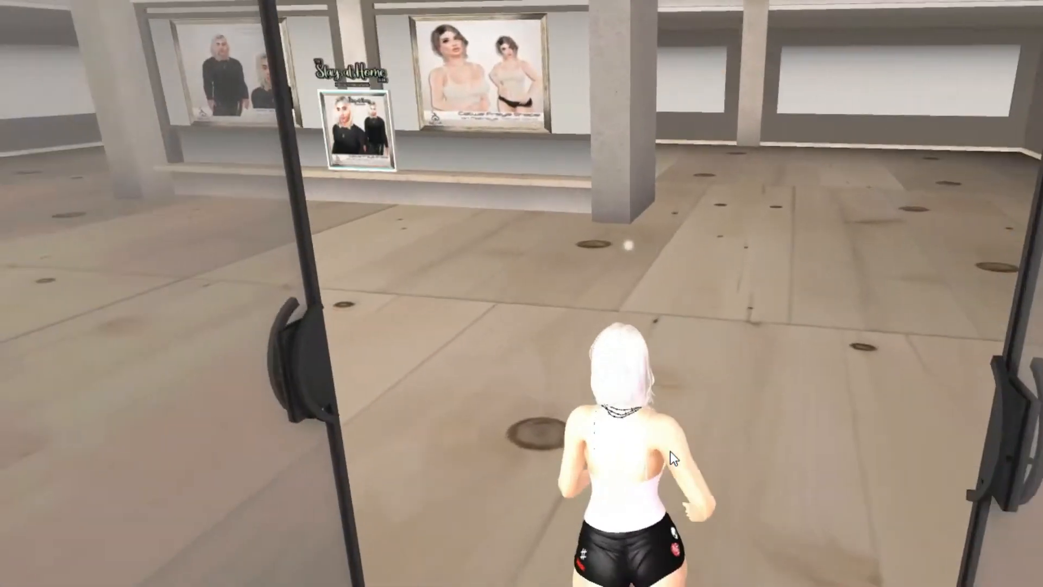
Walk the avatar up to The Stay at Home Club gift board showing the Catwa Freya Shape.
{"action": "key", "text": "Left"}
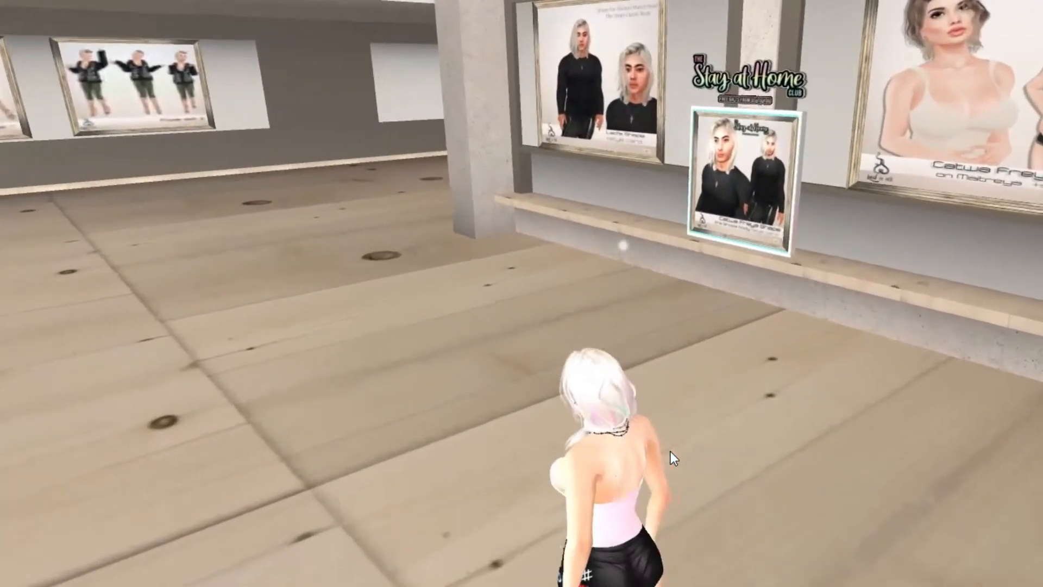
{"action": "key", "text": "Up"}
{"action": "key", "text": "Right"}
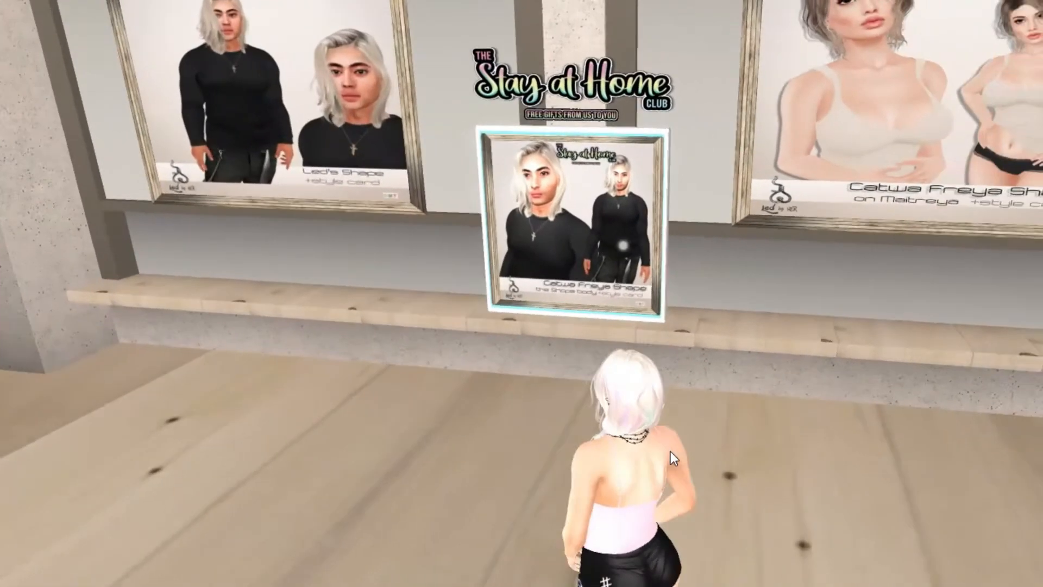
Walk the avatar past the landmark counter, out through the glass doors and back onto the cobblestone plaza.
{"action": "key", "text": "Left"}
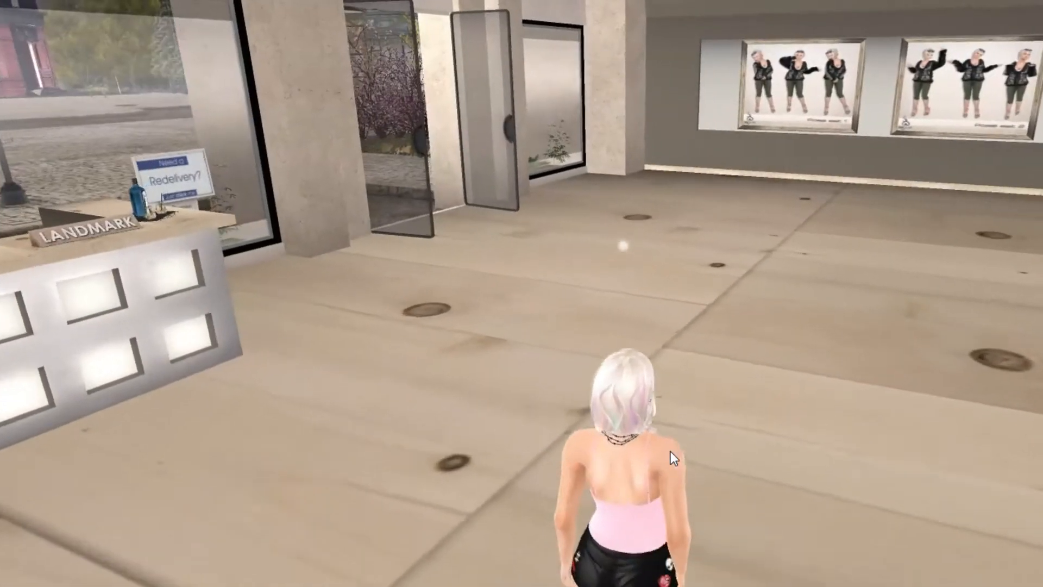
{"action": "key", "text": "Up"}
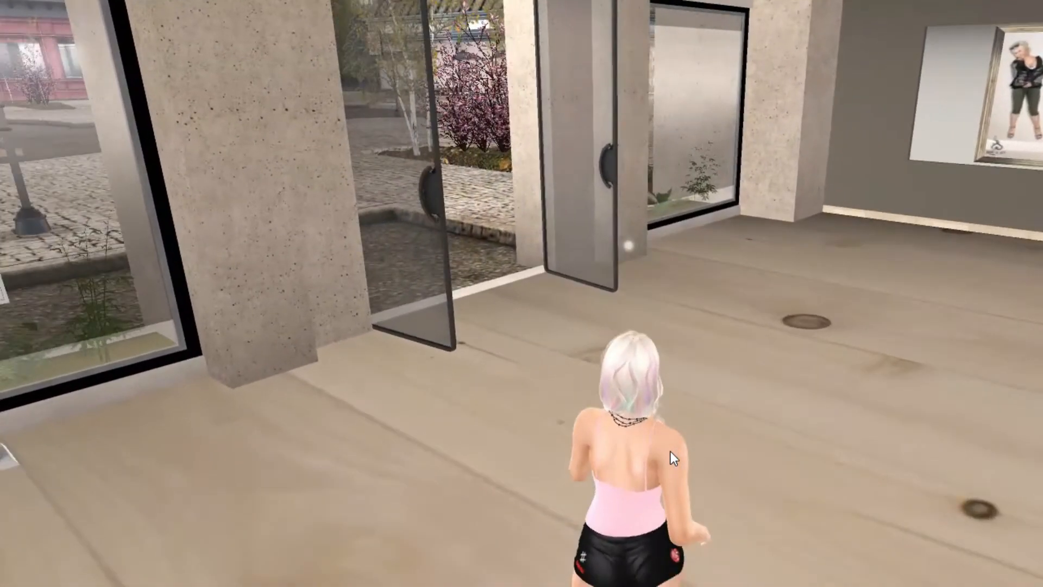
{"action": "key", "text": "Up"}
{"action": "key", "text": "Down"}
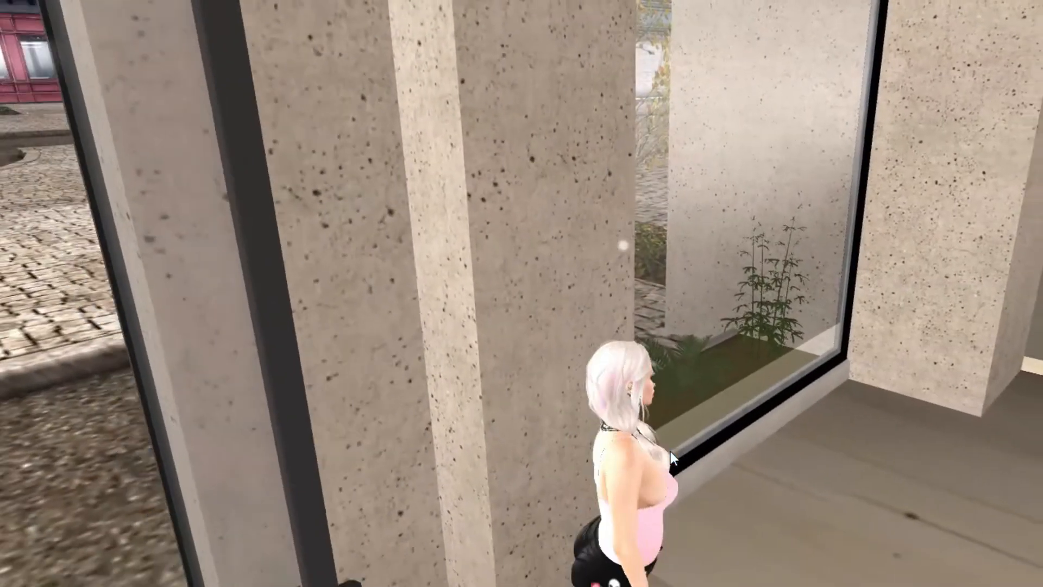
{"action": "key", "text": "Left"}
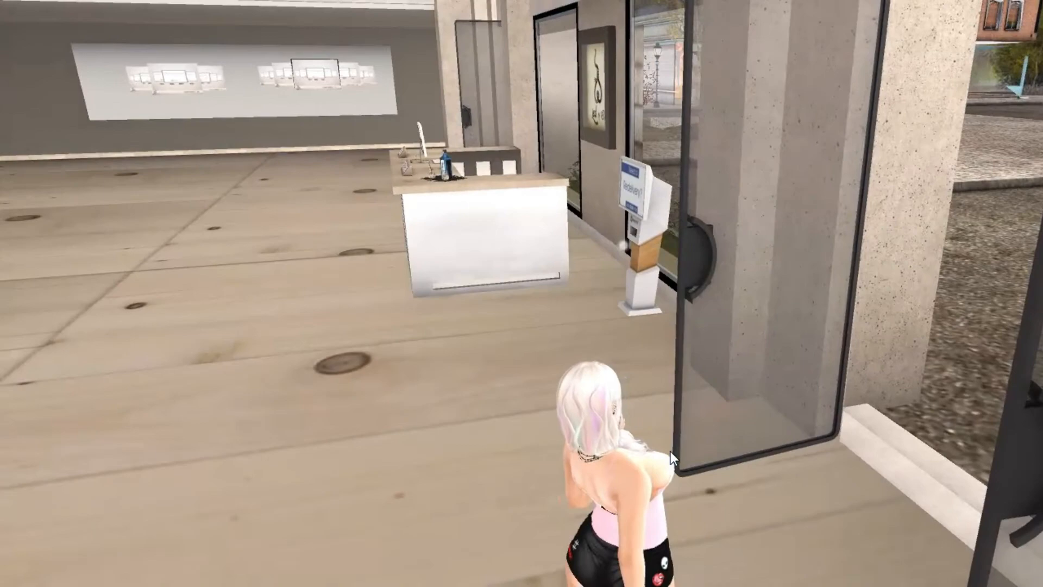
{"action": "key", "text": "Right"}
{"action": "key", "text": "Up"}
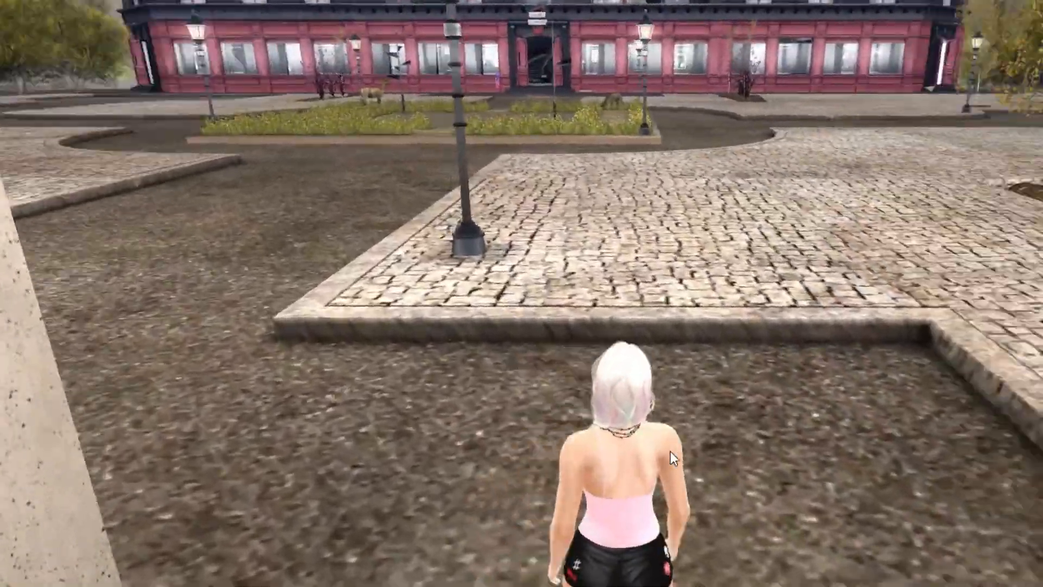
{"action": "key", "text": "Up"}
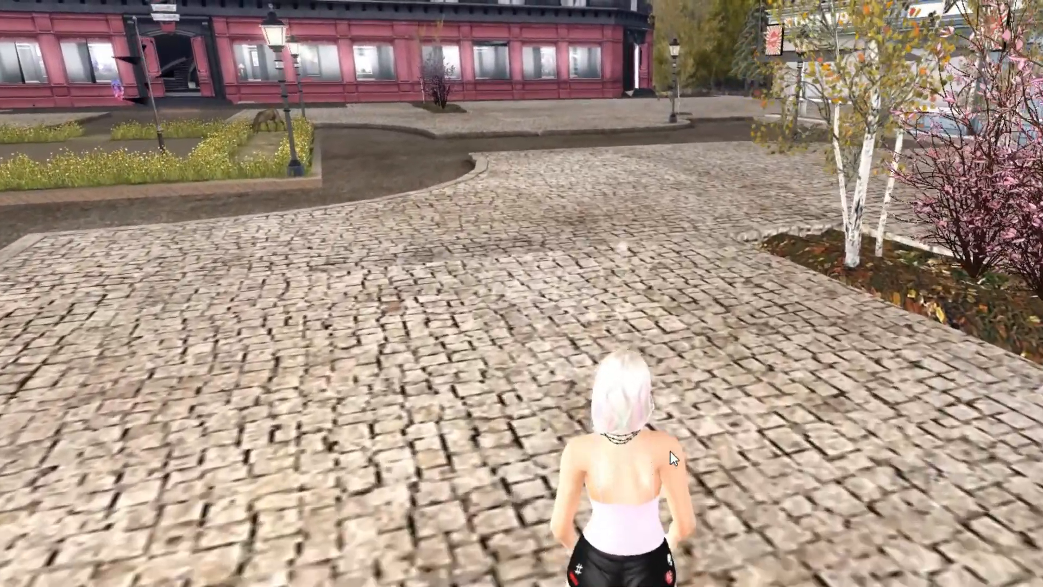
Walk the avatar forward over the cobblestone plaza and turn it toward the pastel storefronts beyond the street lamps.
{"action": "key", "text": "Up"}
{"action": "key", "text": "Right"}
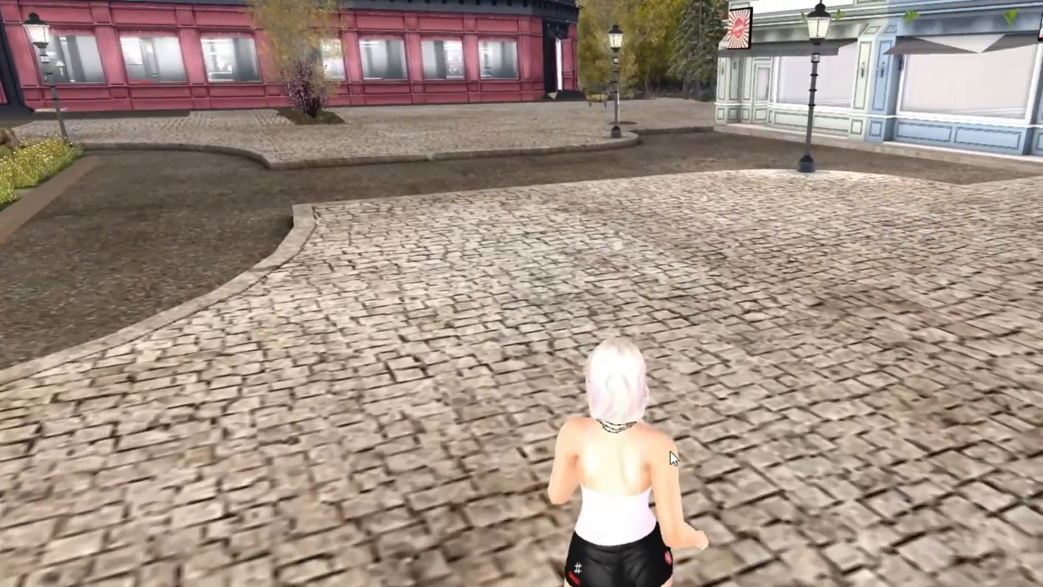
{"action": "key", "text": "Right"}
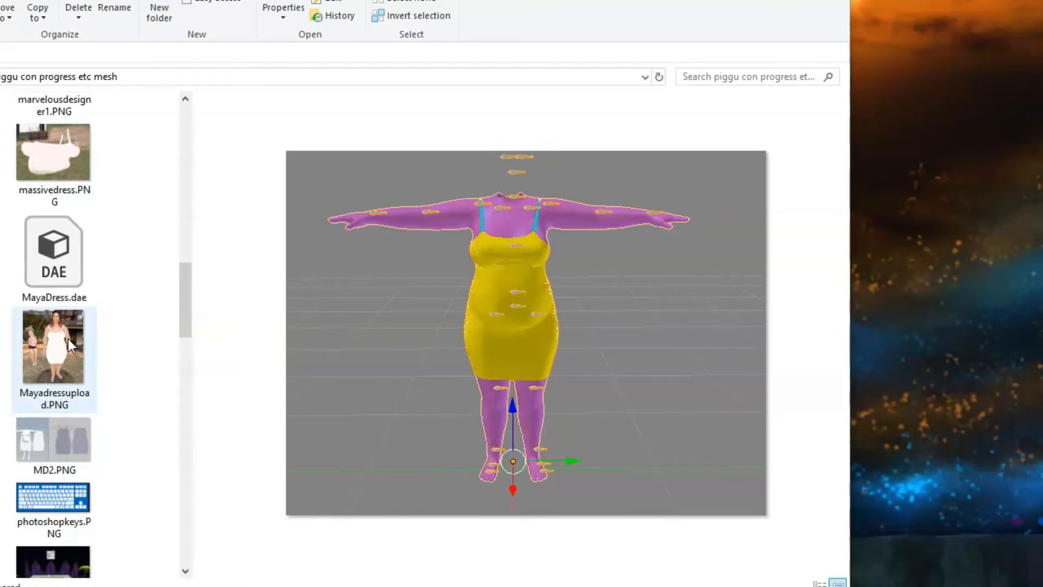
Preview massivedress.PNG and Mayadressupload.PNG in the piggu con progress etc mesh folder.
{"action": "left_click", "coordinate": [50, 156]}
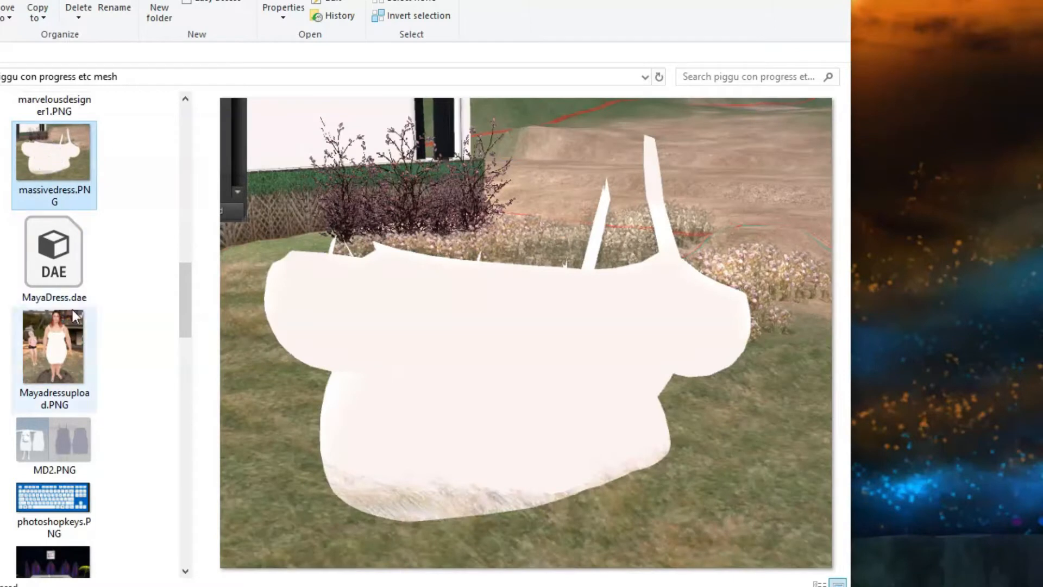
{"action": "left_click", "coordinate": [68, 350]}
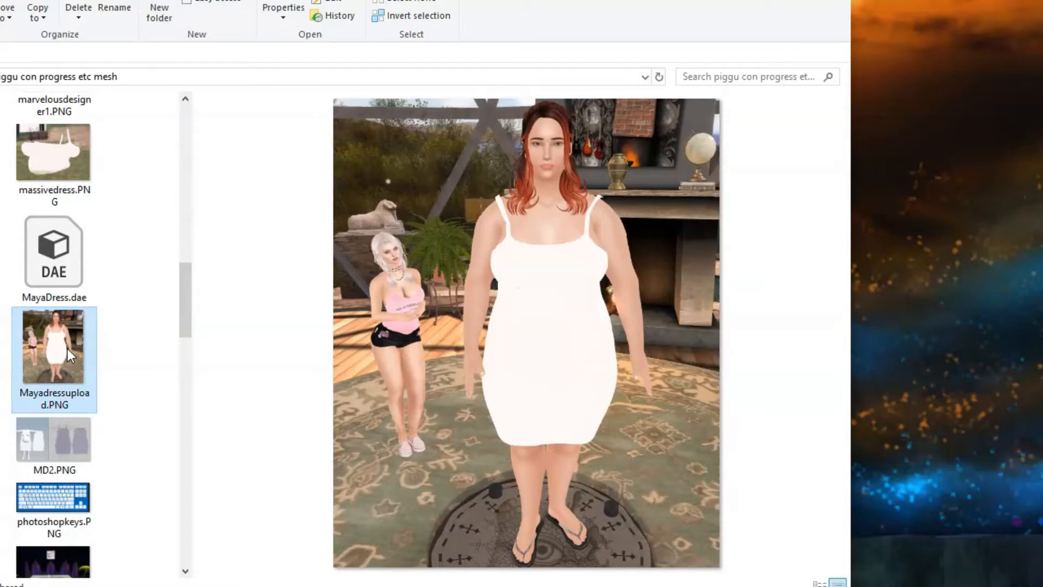
{"action": "left_click", "coordinate": [181, 310]}
{"action": "left_click_drag", "start_coordinate": [181, 311], "coordinate": [182, 313]}
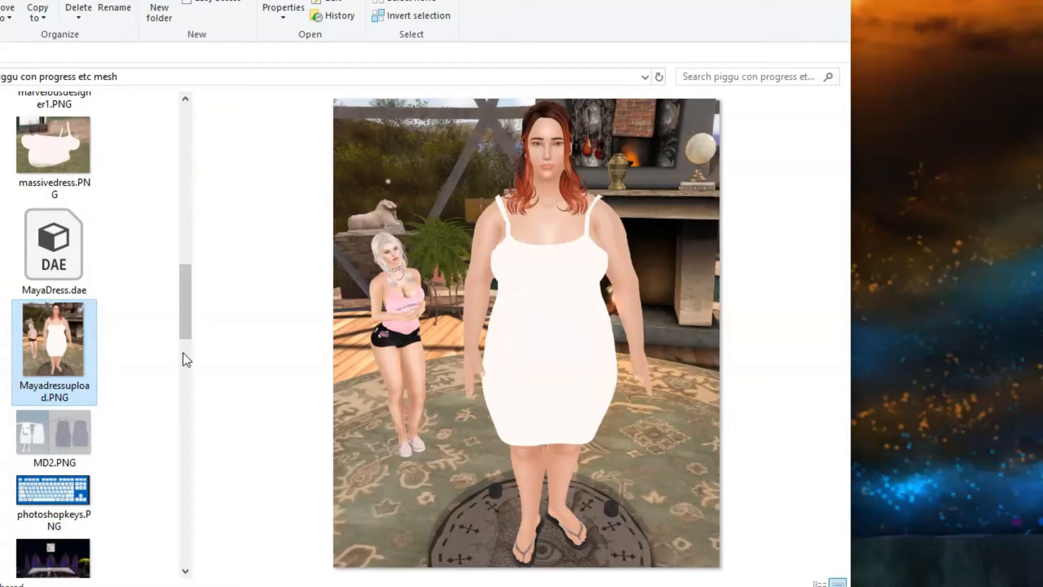
Preview RiggedDressonground.PNG and riggingjune1.PNG further down the mesh progress folder.
{"action": "left_click_drag", "start_coordinate": [187, 326], "coordinate": [185, 392]}
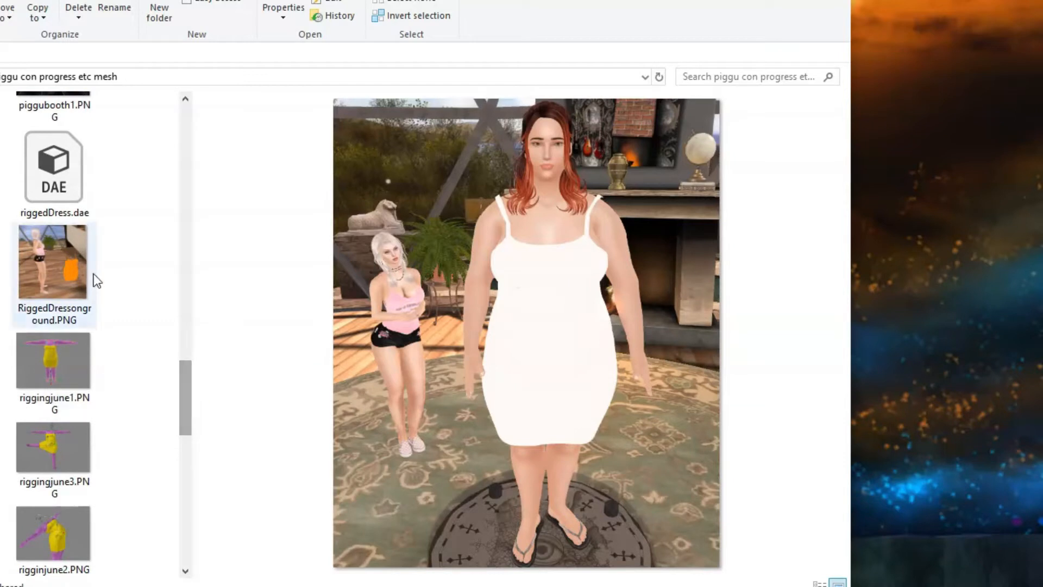
{"action": "left_click", "coordinate": [64, 268]}
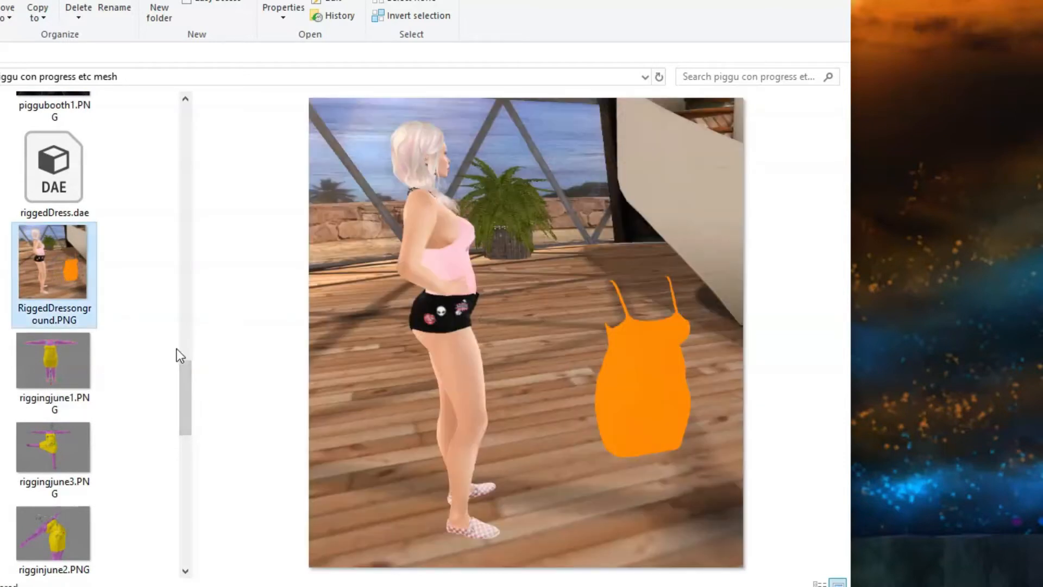
{"action": "left_click_drag", "start_coordinate": [188, 396], "coordinate": [194, 402]}
{"action": "left_click", "coordinate": [57, 311]}
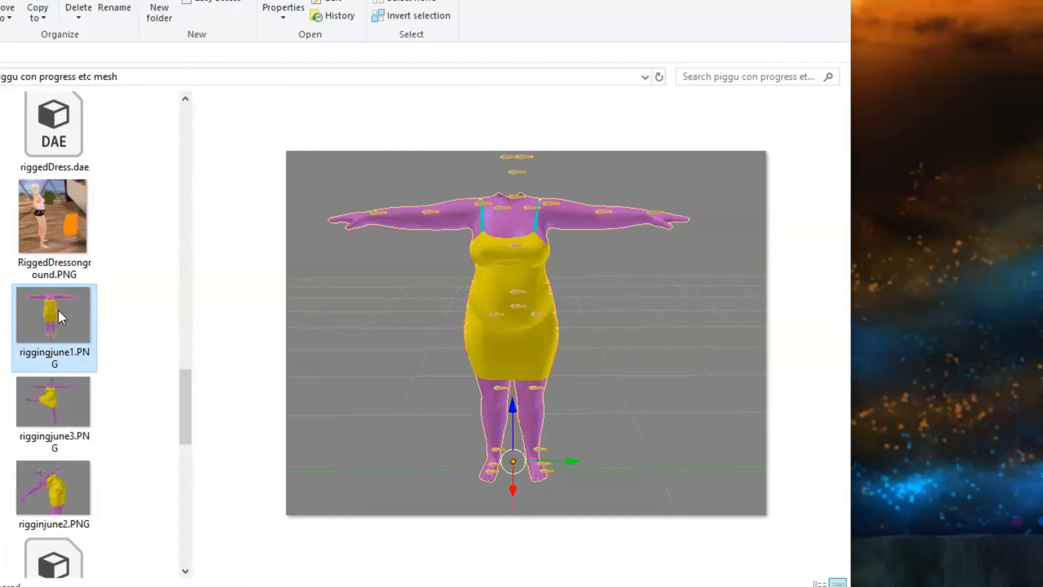
Preview the shirt pattern images top1035AM.PNG, topB1111AM.PNG and top1023AM.PNG.
{"action": "left_click_drag", "start_coordinate": [188, 390], "coordinate": [174, 502]}
{"action": "left_click", "coordinate": [67, 464]}
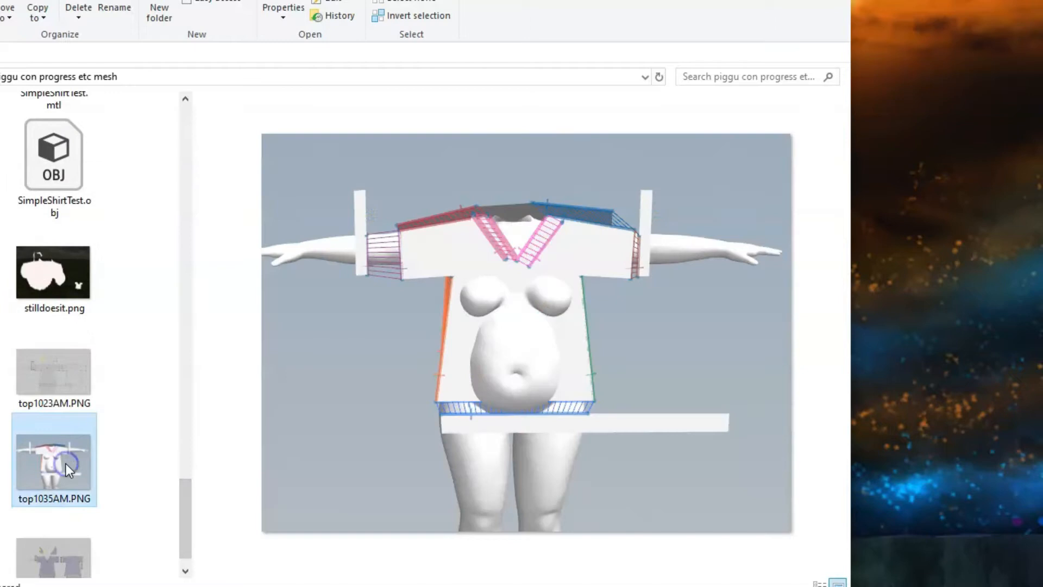
{"action": "left_click_drag", "start_coordinate": [182, 498], "coordinate": [188, 516]}
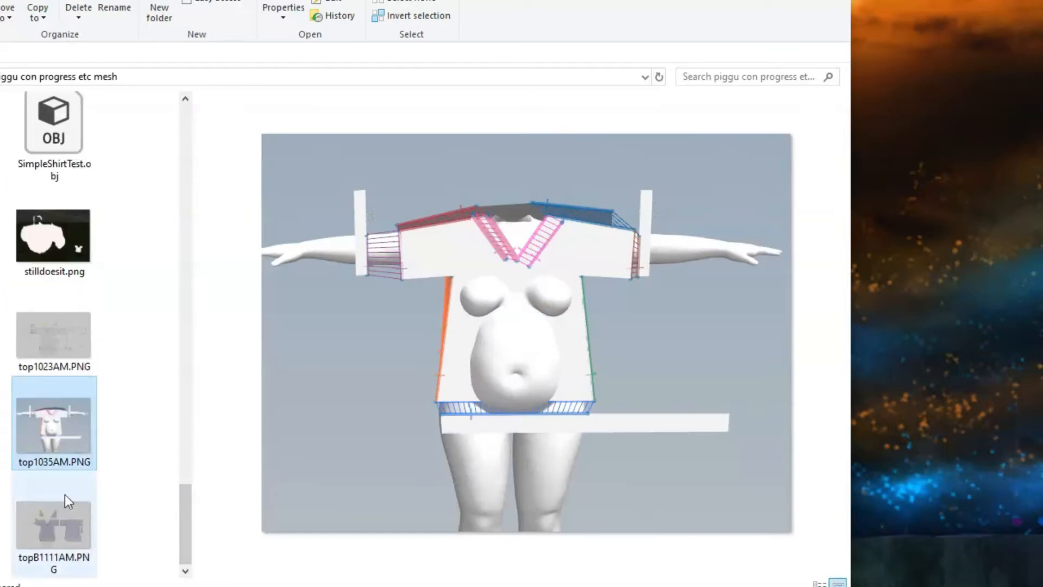
{"action": "left_click", "coordinate": [51, 521]}
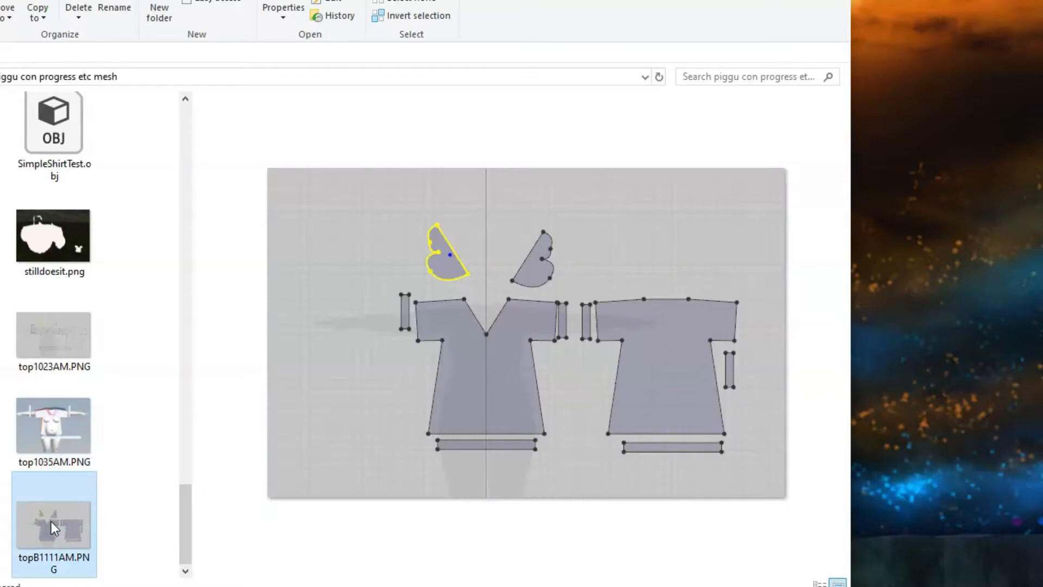
{"action": "left_click", "coordinate": [63, 438]}
{"action": "left_click", "coordinate": [60, 351]}
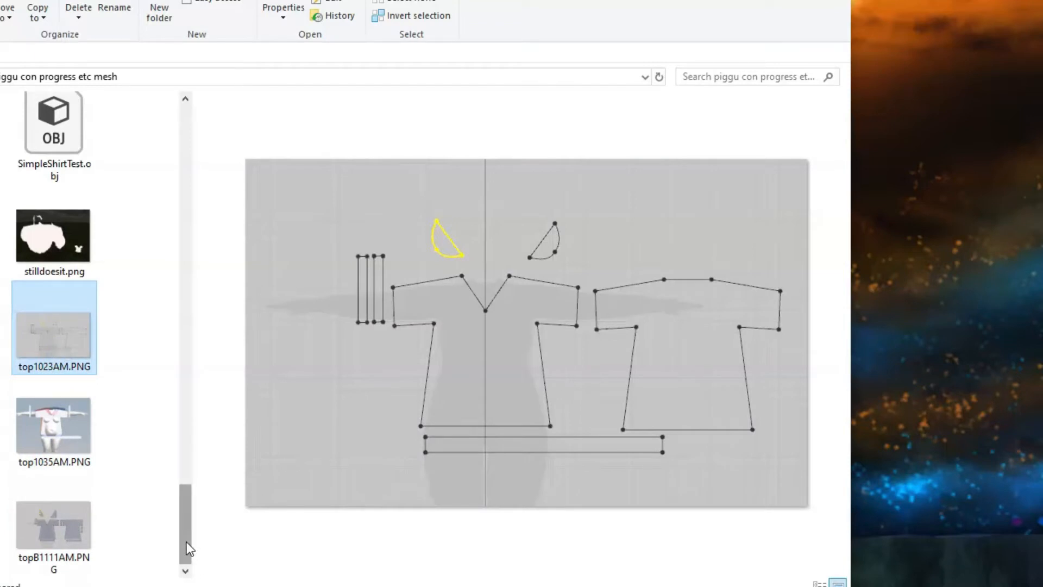
Return to the Desktop folder and open the Lara MD Folder.
{"action": "left_click_drag", "start_coordinate": [187, 546], "coordinate": [232, 158]}
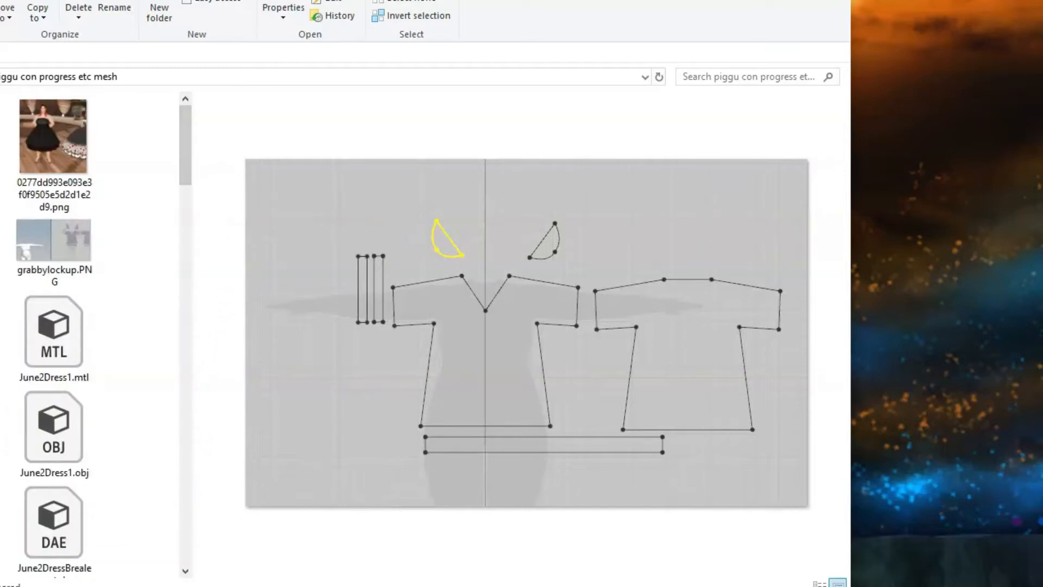
{"action": "key", "text": "alt+Left"}
{"action": "left_click_drag", "start_coordinate": [185, 317], "coordinate": [185, 334]}
{"action": "double_click", "coordinate": [62, 255]}
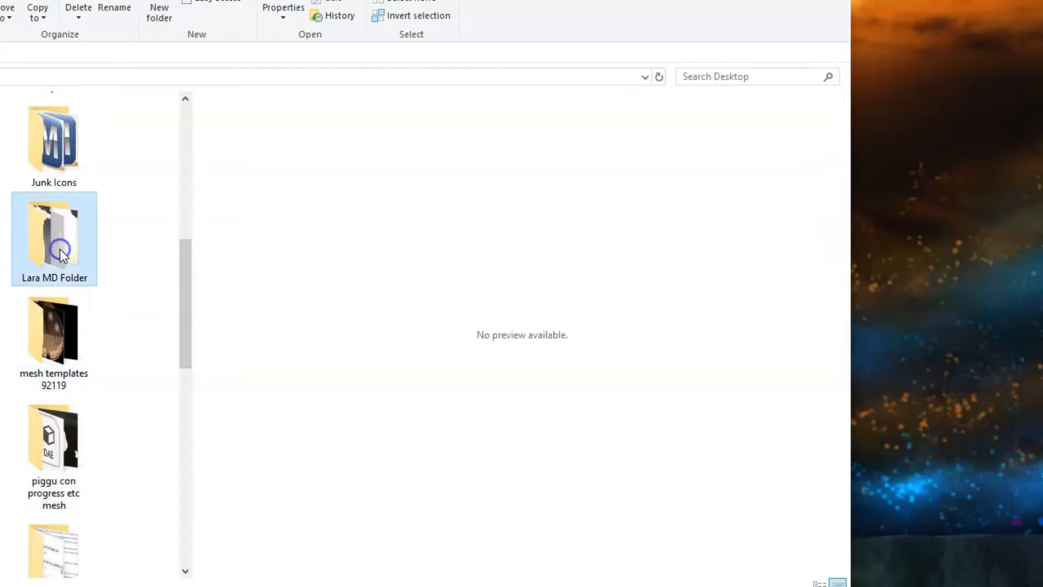
Preview the bodysuit image firstlarasincedunno.PNG and the top-and-shorts image larashorts.PNG.
{"action": "left_click_drag", "start_coordinate": [183, 239], "coordinate": [184, 321]}
{"action": "left_click", "coordinate": [62, 272]}
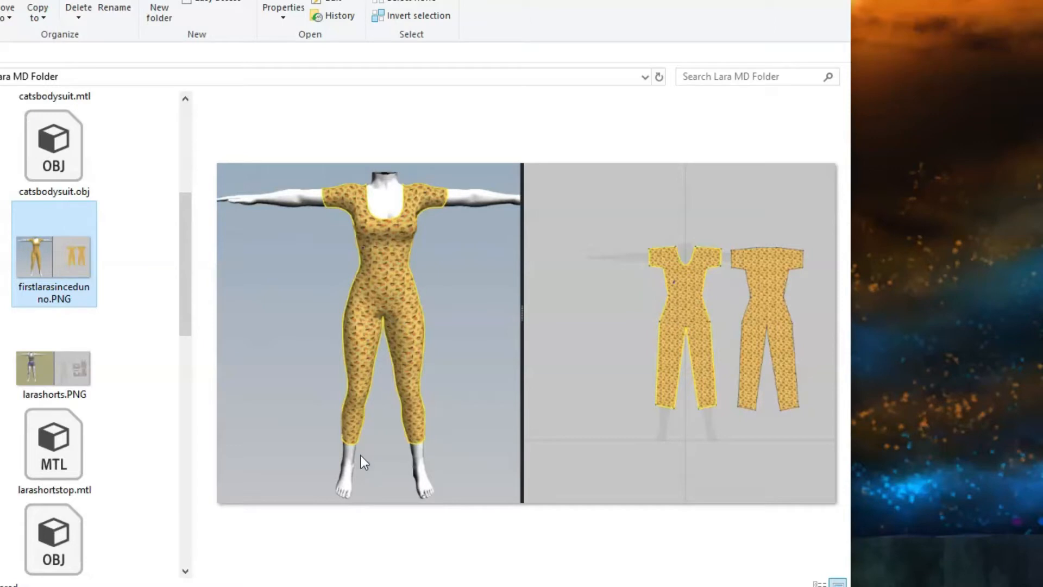
{"action": "left_click", "coordinate": [47, 379]}
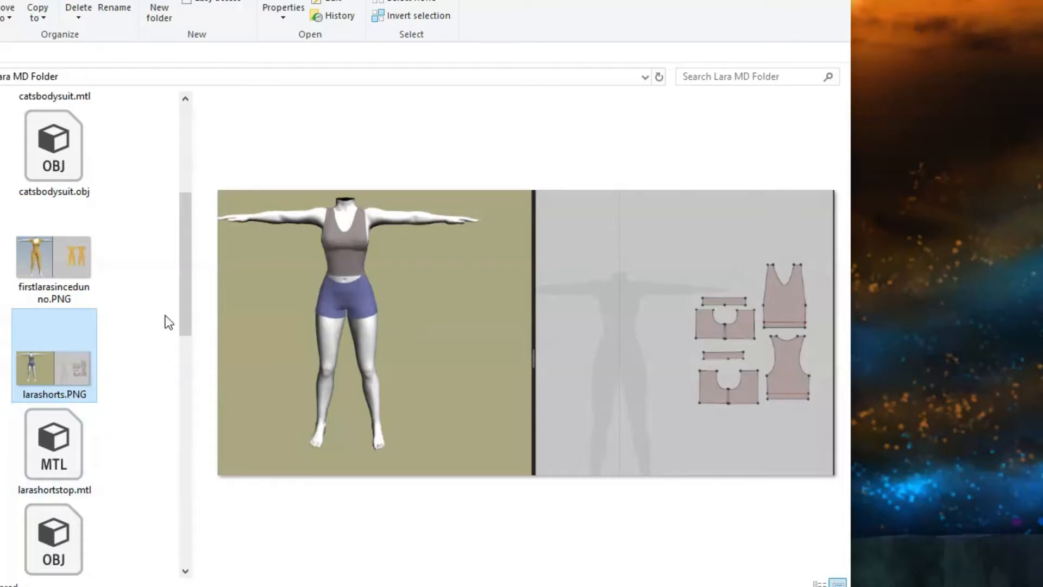
Preview the dress pattern image newtoy.PNG and the neckline close-up seam.PNG.
{"action": "left_click_drag", "start_coordinate": [184, 299], "coordinate": [181, 430]}
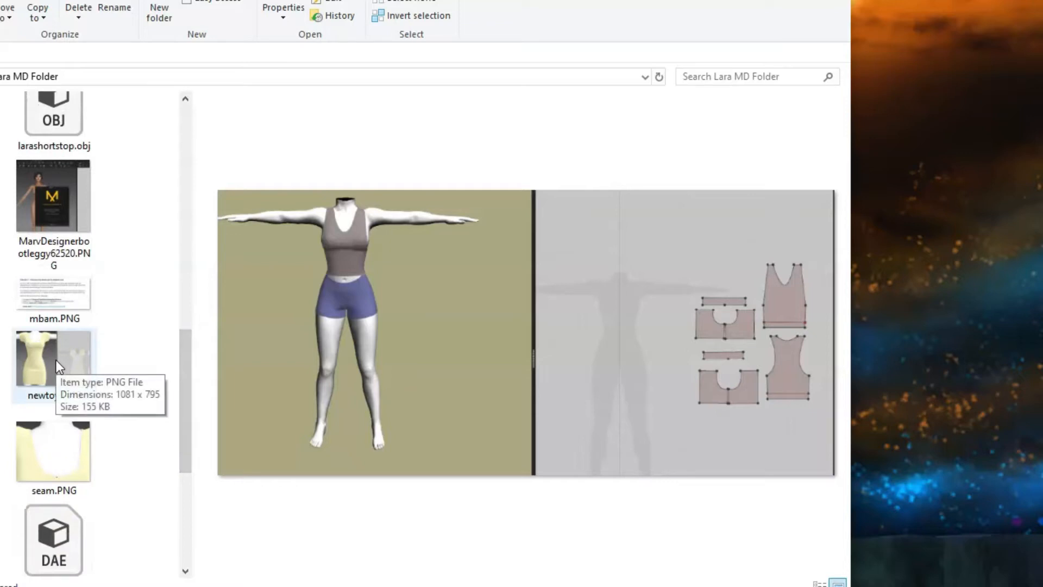
{"action": "left_click", "coordinate": [34, 359]}
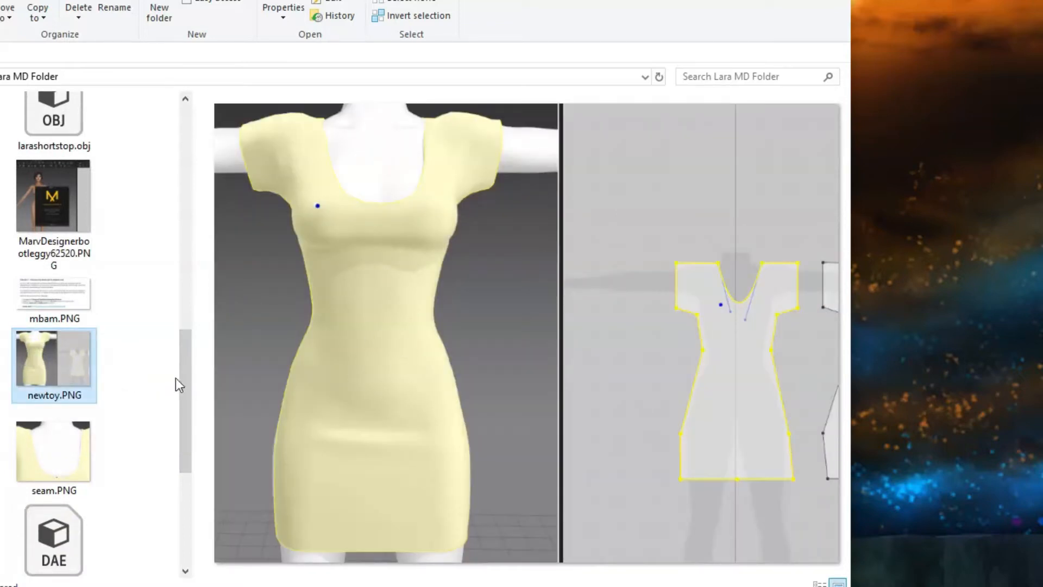
{"action": "left_click", "coordinate": [50, 457]}
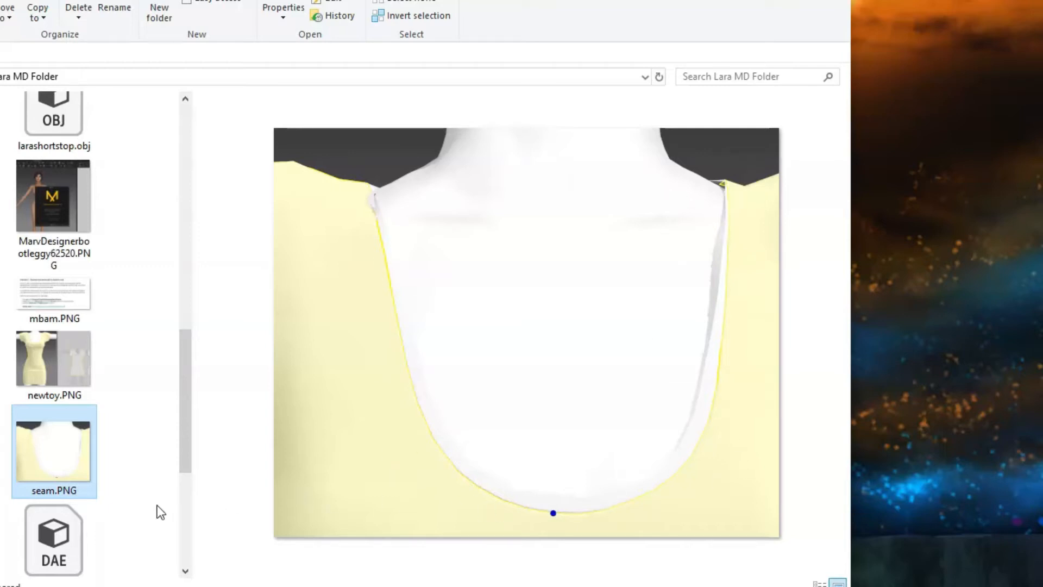
Preview the rigged figure in weightpaint.PNG, then go back to the newtoy.PNG dress image.
{"action": "left_click_drag", "start_coordinate": [191, 439], "coordinate": [200, 460]}
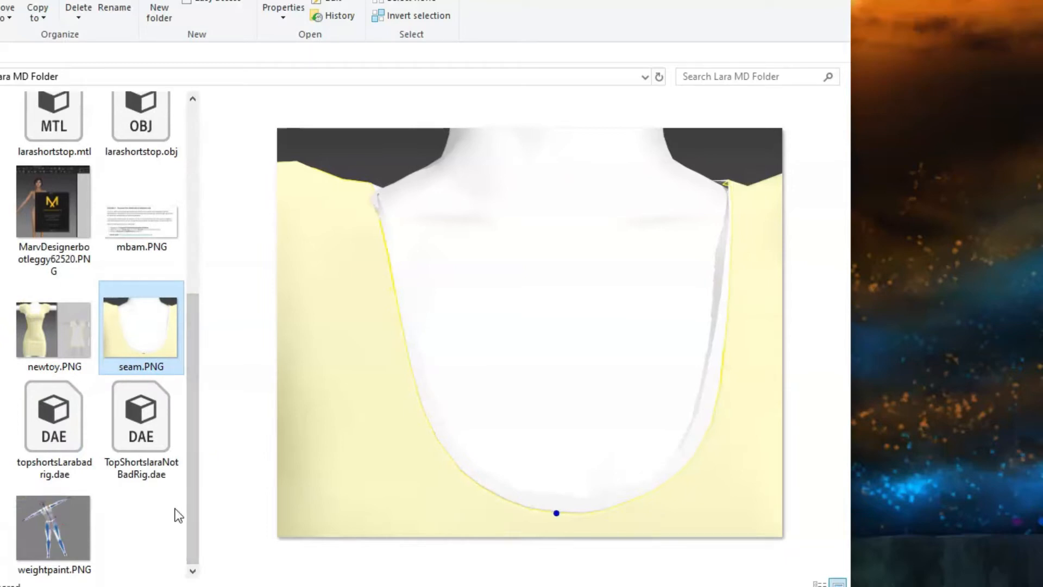
{"action": "left_click", "coordinate": [48, 526]}
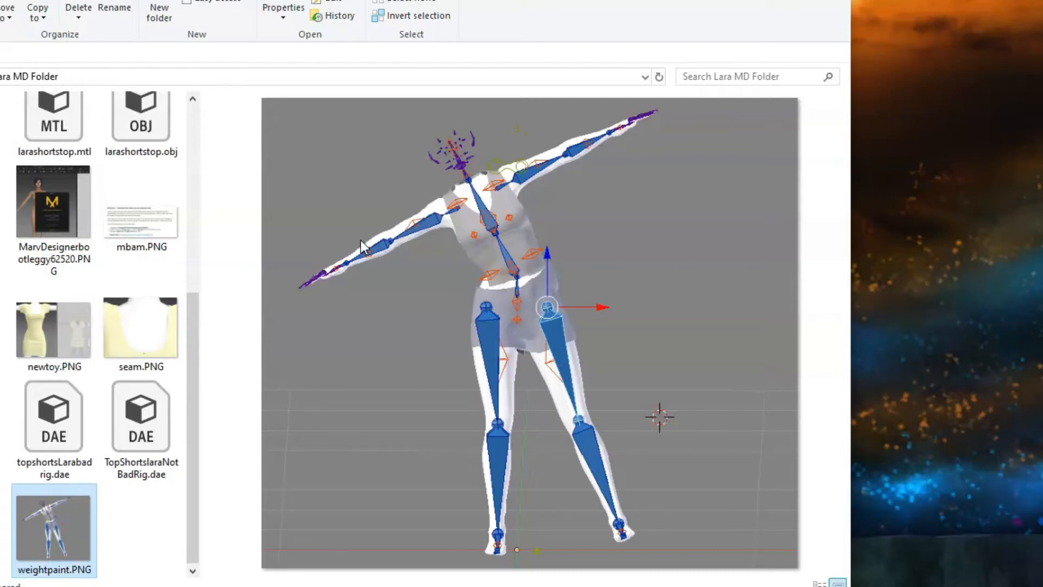
{"action": "left_click", "coordinate": [47, 334]}
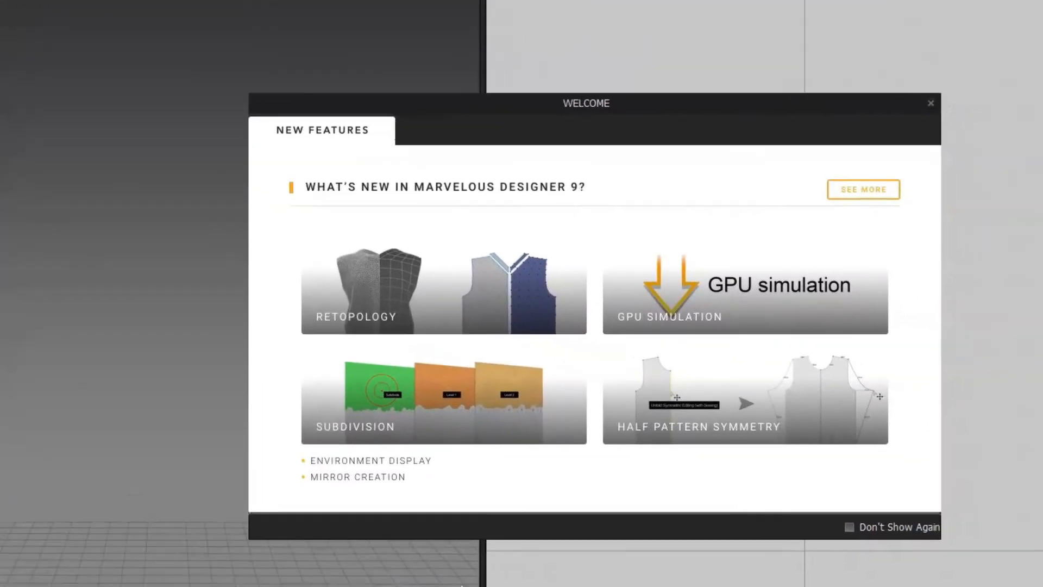
Switch to Marvelous Designer and dismiss its welcome window to reach the empty workspace.
{"action": "left_click", "coordinate": [930, 103]}
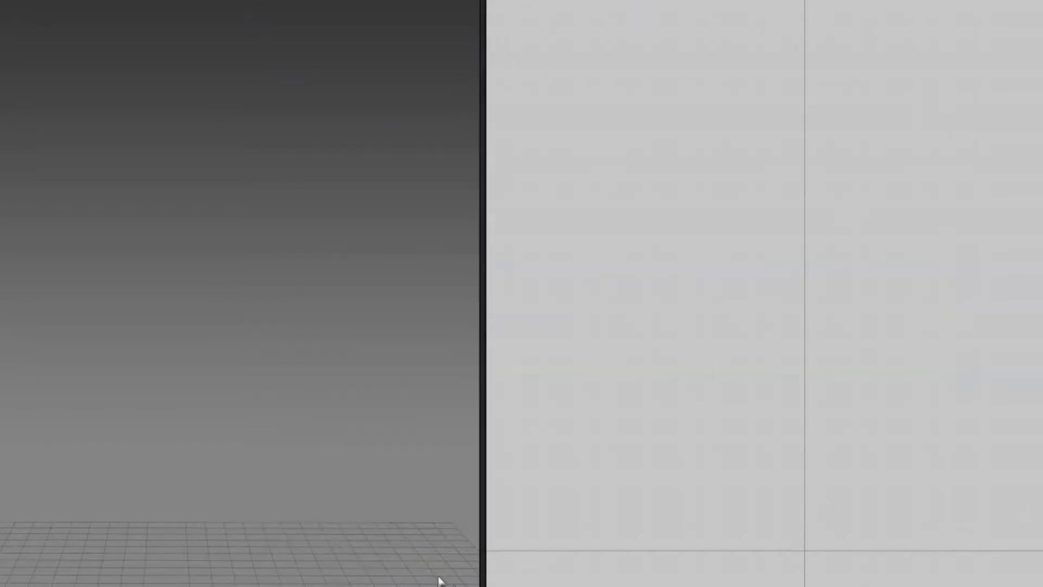
{"action": "left_click", "coordinate": [338, 568]}
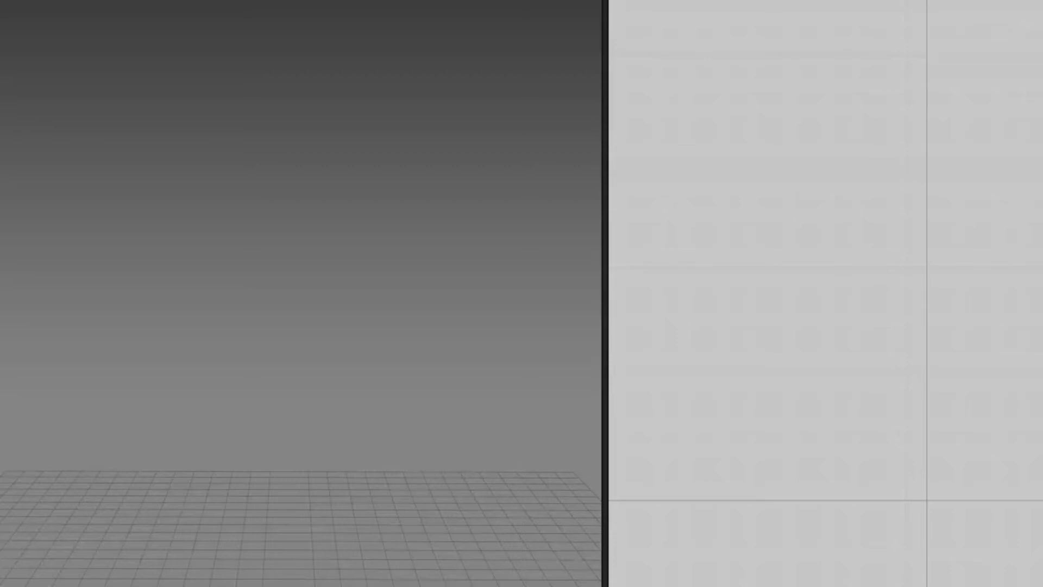
Import the Burning Bearded Lara Dev kit OBJ file as the avatar, with the scale in metres.
{"action": "key", "text": "alt+f"}
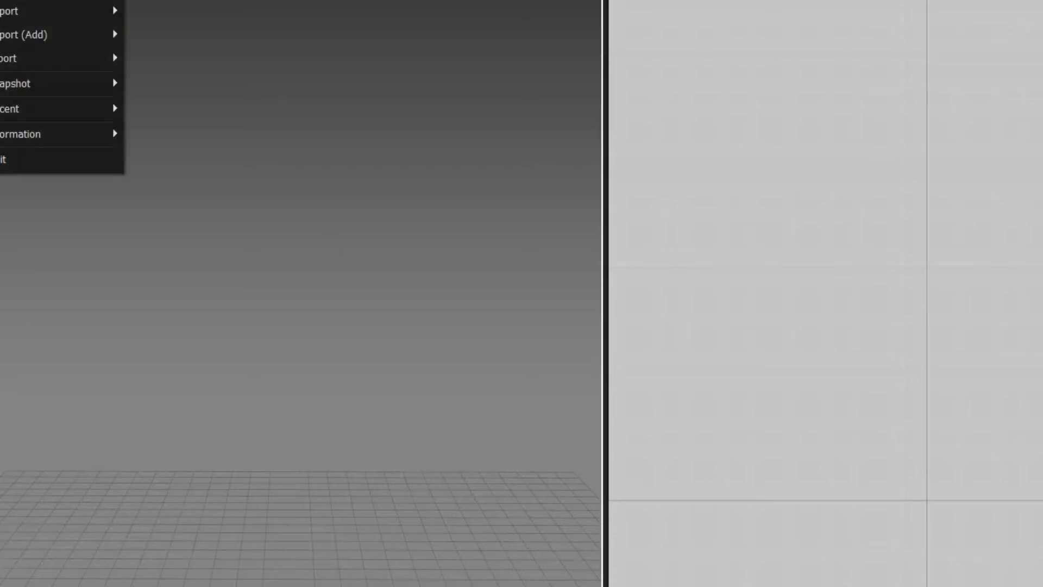
{"action": "mouse_move", "coordinate": [55, 1]}
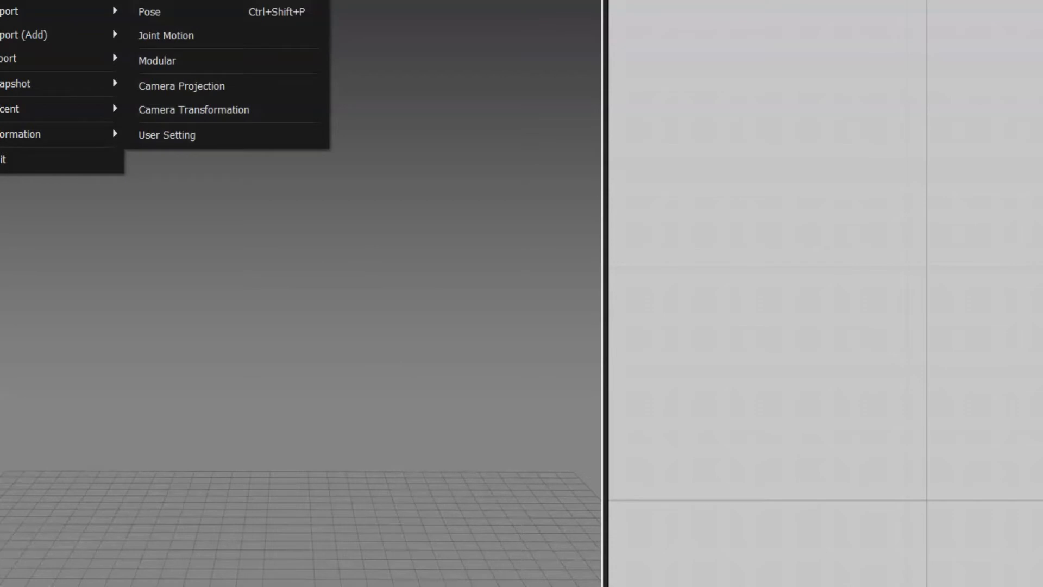
{"action": "left_click", "coordinate": [163, 1]}
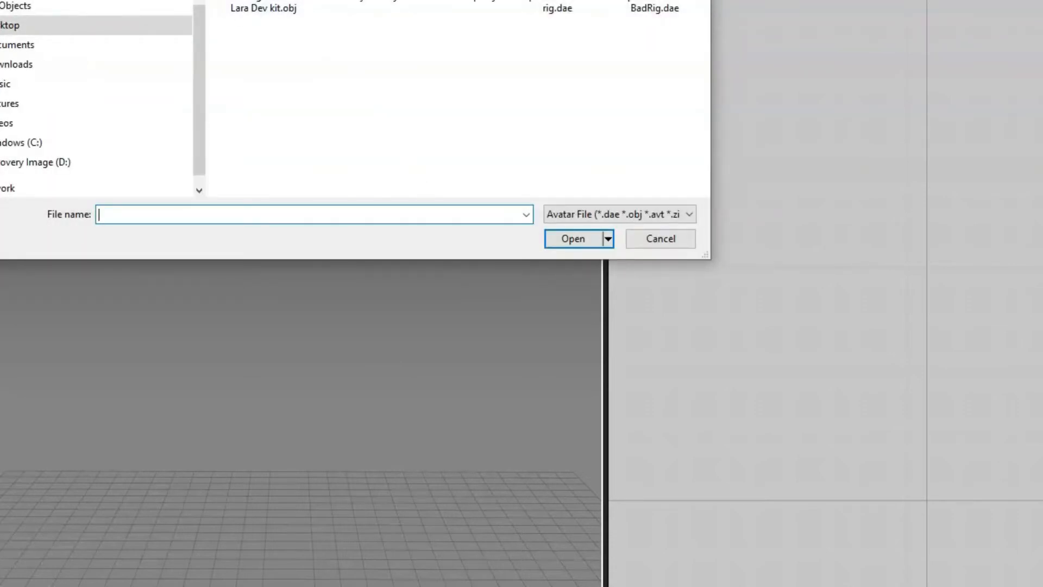
{"action": "mouse_move", "coordinate": [326, 1]}
{"action": "left_mouse_down"}
{"action": "mouse_move", "coordinate": [376, 1]}
{"action": "mouse_move", "coordinate": [300, 1]}
{"action": "mouse_move", "coordinate": [326, 1]}
{"action": "left_mouse_up"}
{"action": "left_click", "coordinate": [264, 4]}
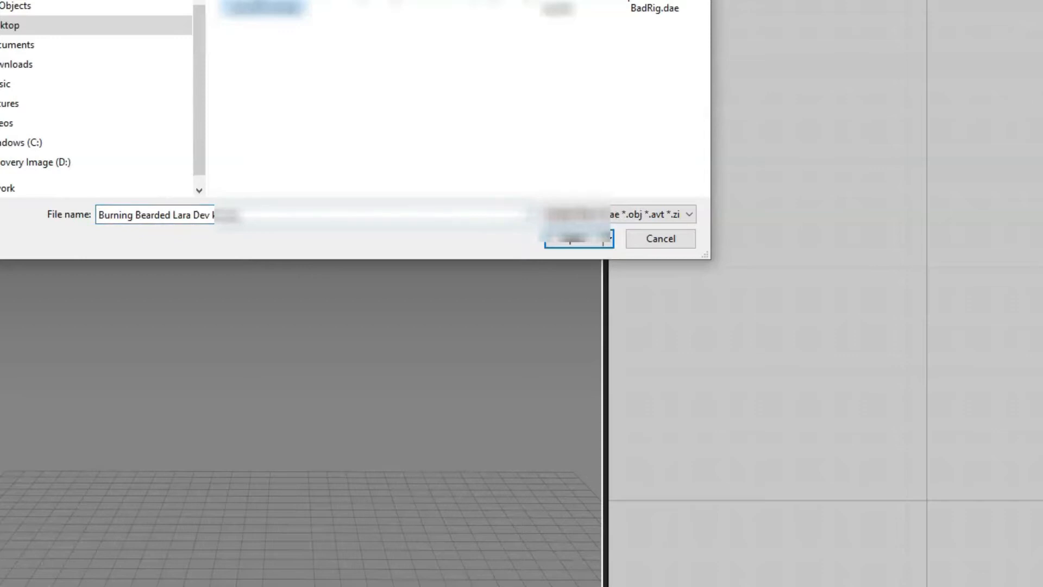
{"action": "left_click", "coordinate": [569, 244]}
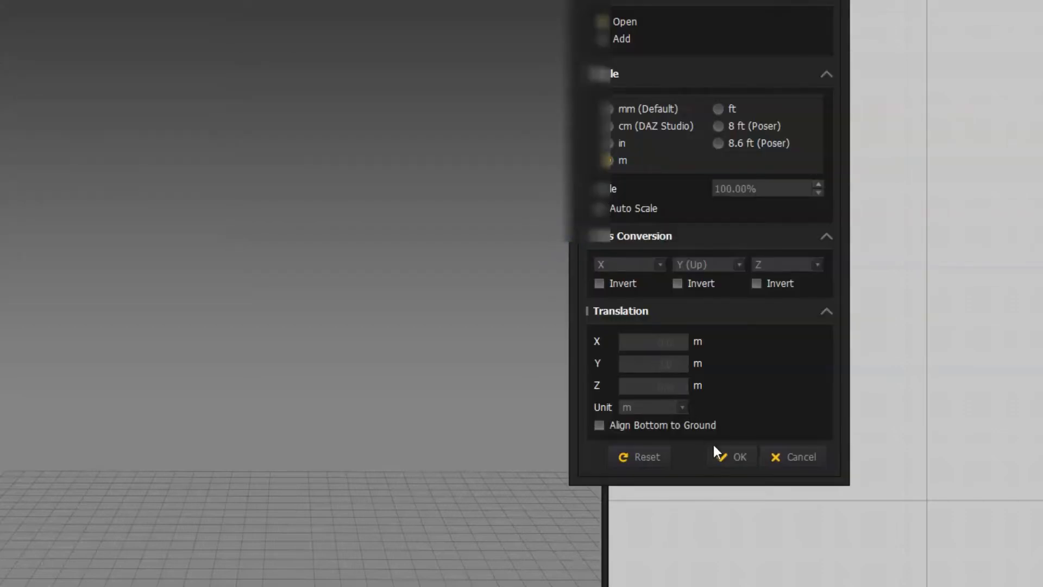
{"action": "left_click", "coordinate": [727, 456]}
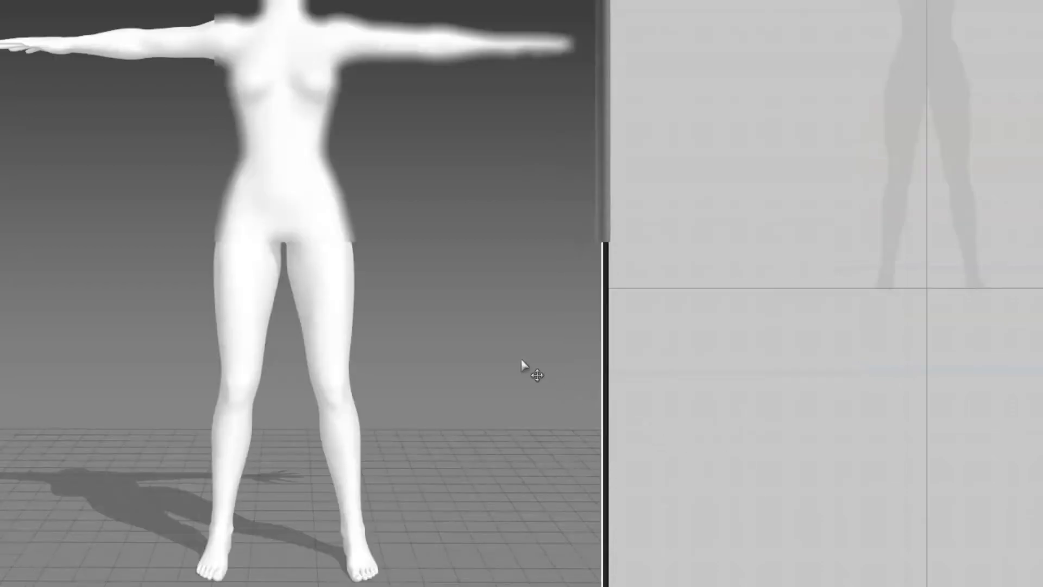
Zoom the 3D view out to show the whole imported avatar.
{"action": "scroll", "coordinate": [512, 360], "scroll_direction": "up", "scroll_amount": 2}
{"action": "scroll", "coordinate": [514, 362], "scroll_direction": "down", "scroll_amount": 4}
{"action": "scroll", "coordinate": [515, 362], "scroll_direction": "down", "scroll_amount": 2}
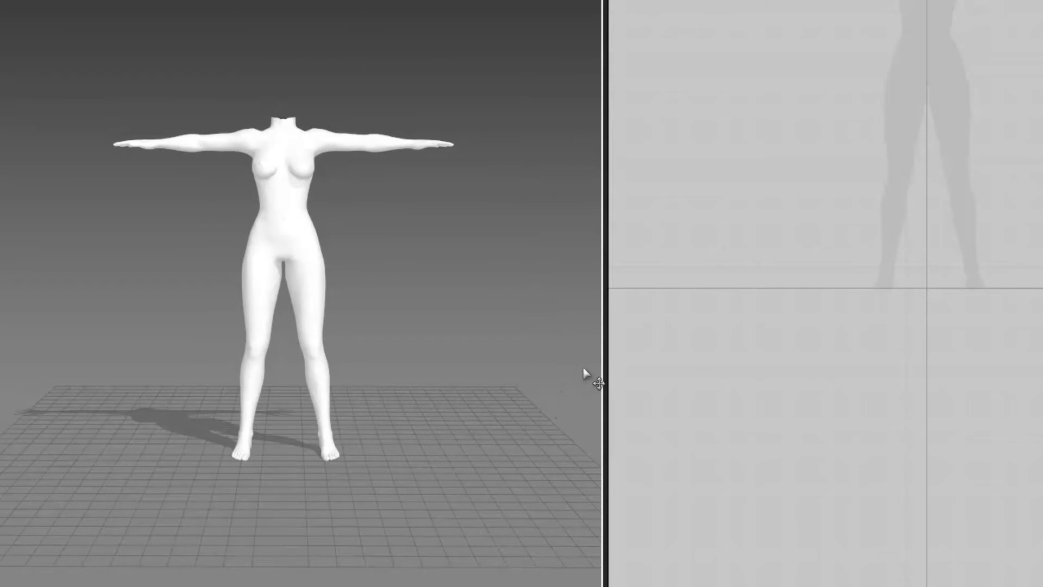
{"action": "left_click", "coordinate": [553, 355]}
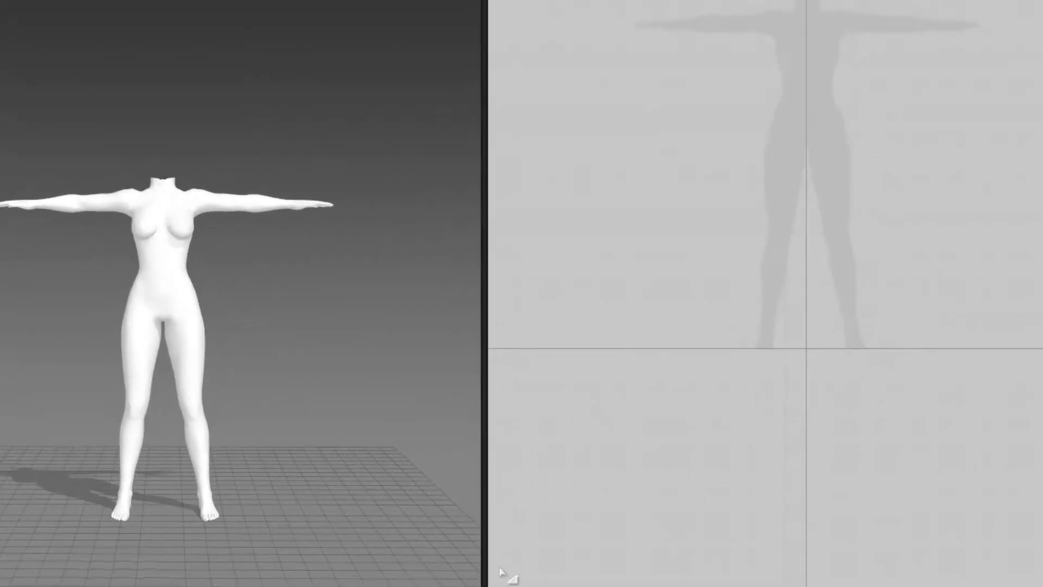
Frame the avatar's full silhouette from neck to feet in the 2D pattern view.
{"action": "right_click_drag", "start_coordinate": [875, 209], "coordinate": [866, 253]}
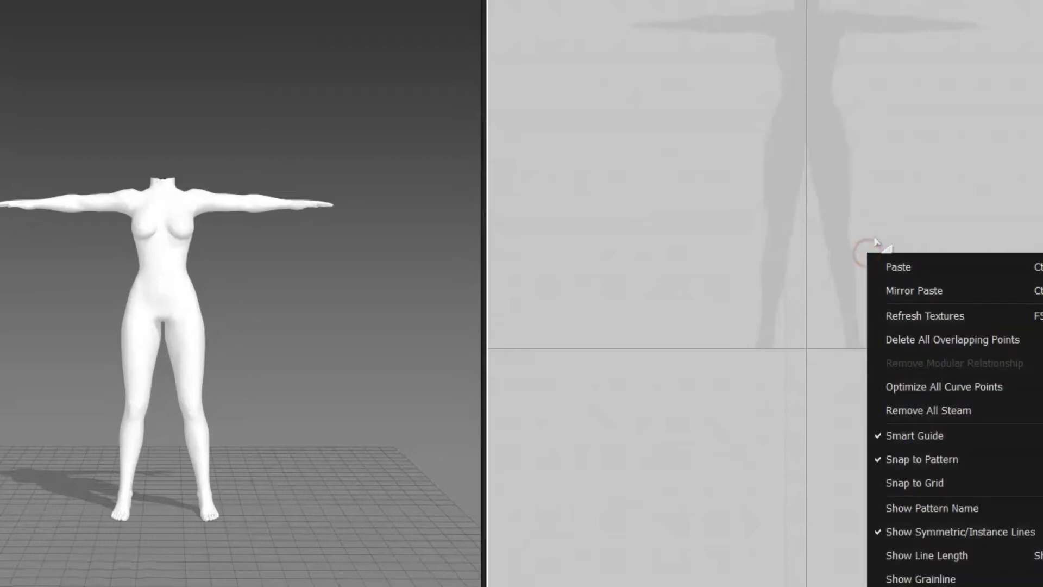
{"action": "left_click", "coordinate": [778, 267]}
{"action": "right_click_drag", "start_coordinate": [779, 270], "coordinate": [752, 477]}
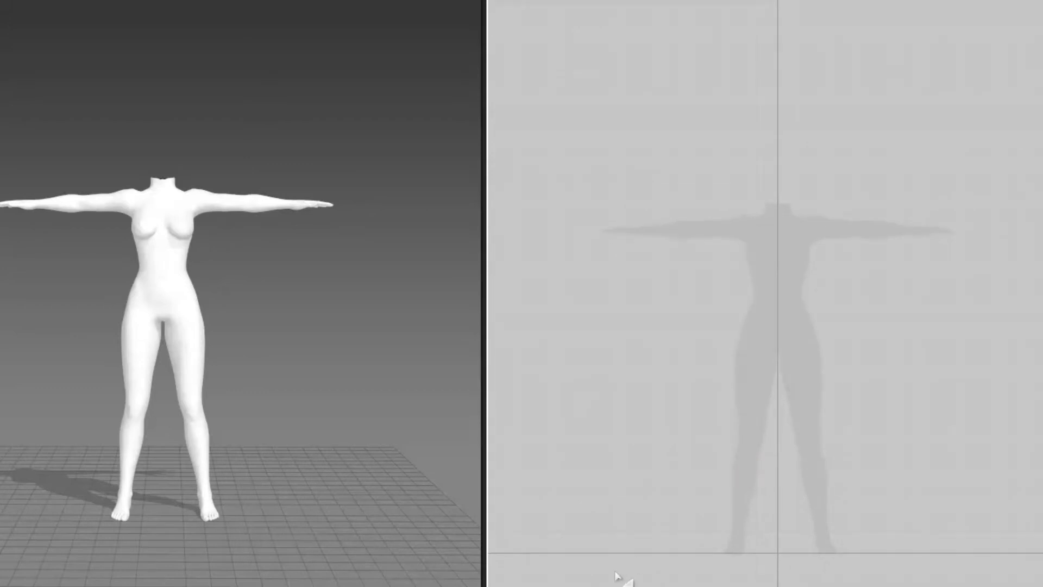
{"action": "scroll", "coordinate": [761, 432], "scroll_direction": "down", "scroll_amount": 2}
{"action": "scroll", "coordinate": [763, 426], "scroll_direction": "up", "scroll_amount": 4}
{"action": "scroll", "coordinate": [761, 422], "scroll_direction": "up", "scroll_amount": 1}
{"action": "scroll", "coordinate": [762, 422], "scroll_direction": "down", "scroll_amount": 2}
{"action": "scroll", "coordinate": [762, 421], "scroll_direction": "down", "scroll_amount": 2}
{"action": "scroll", "coordinate": [762, 422], "scroll_direction": "up", "scroll_amount": 3}
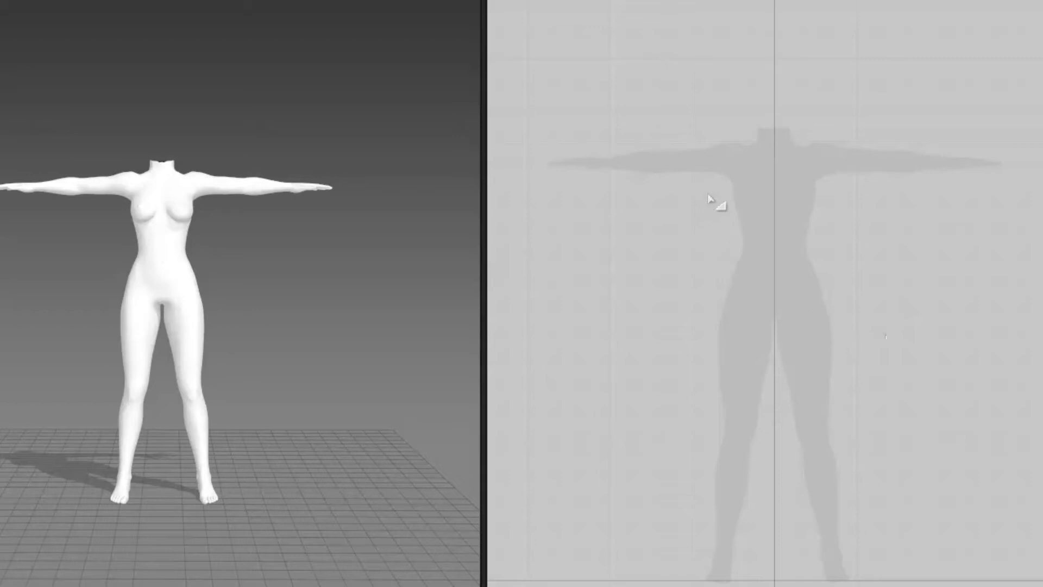
{"action": "scroll", "coordinate": [793, 366], "scroll_direction": "down", "scroll_amount": 2}
{"action": "scroll", "coordinate": [796, 367], "scroll_direction": "up", "scroll_amount": 8}
{"action": "scroll", "coordinate": [796, 367], "scroll_direction": "down", "scroll_amount": 3}
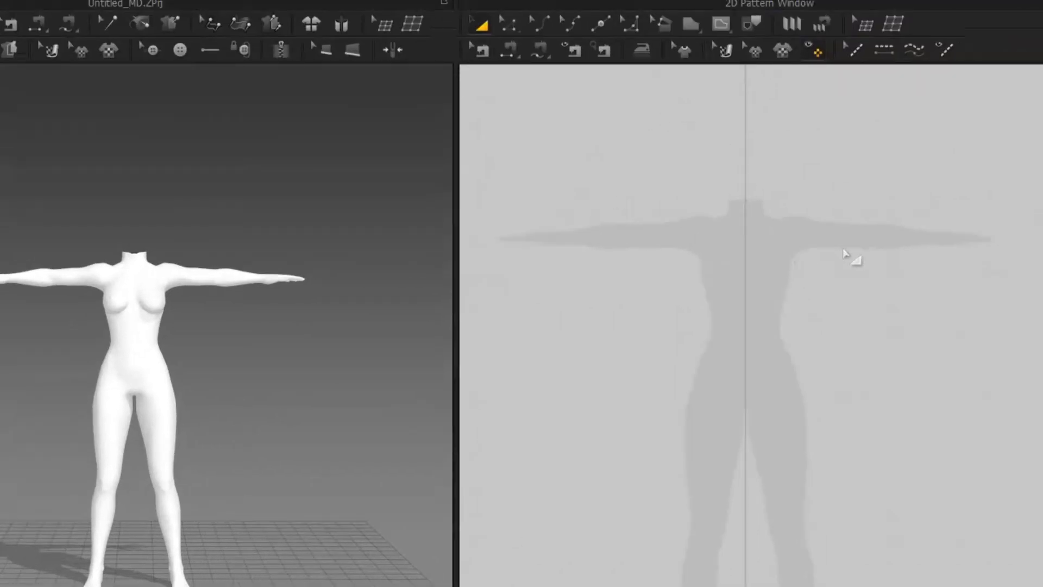
{"action": "left_click", "coordinate": [721, 24]}
{"action": "right_click", "coordinate": [731, 32]}
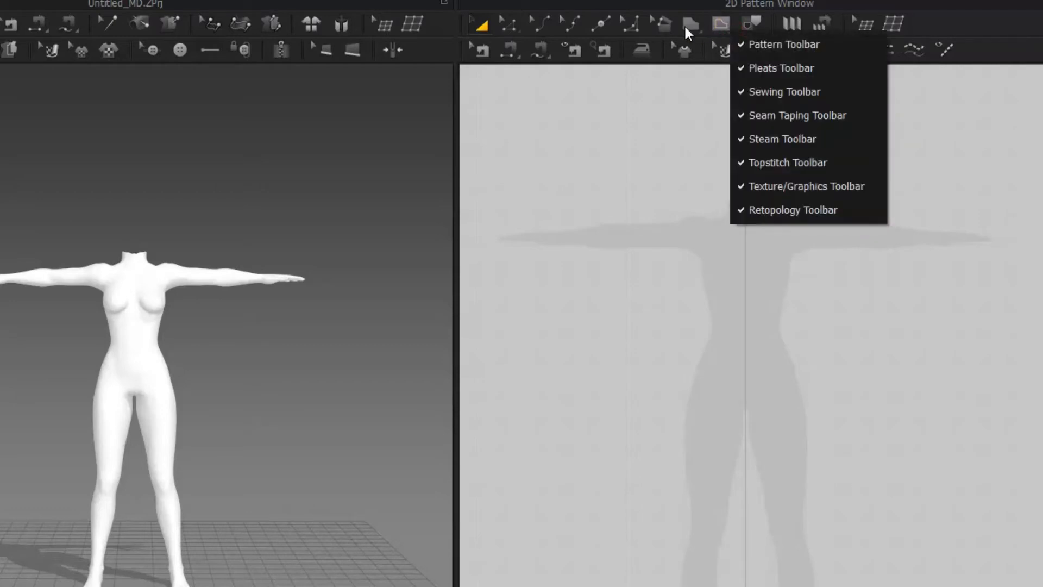
{"action": "left_click", "coordinate": [671, 203]}
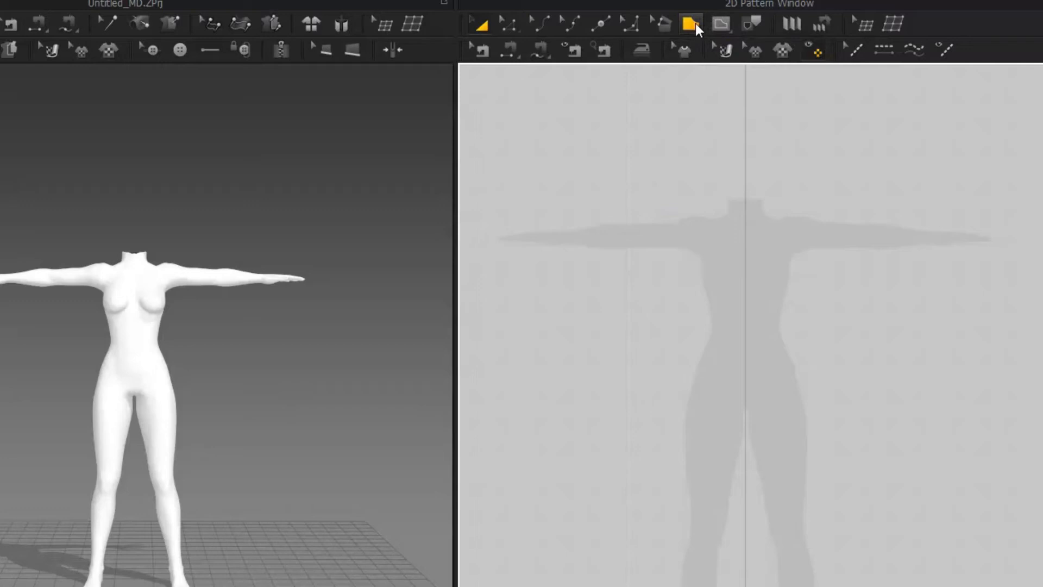
{"action": "right_click", "coordinate": [696, 24]}
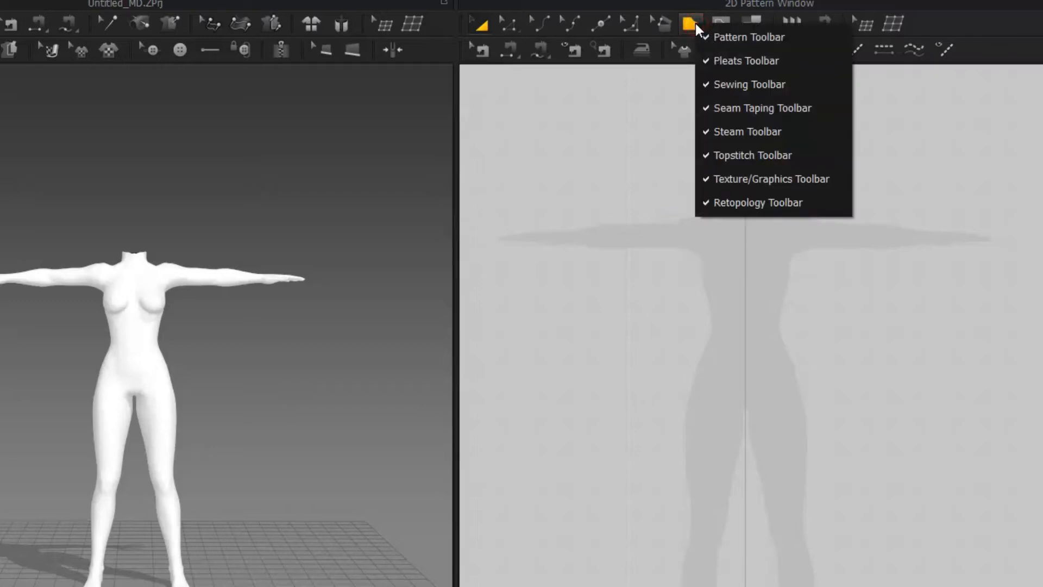
{"action": "left_click", "coordinate": [633, 147]}
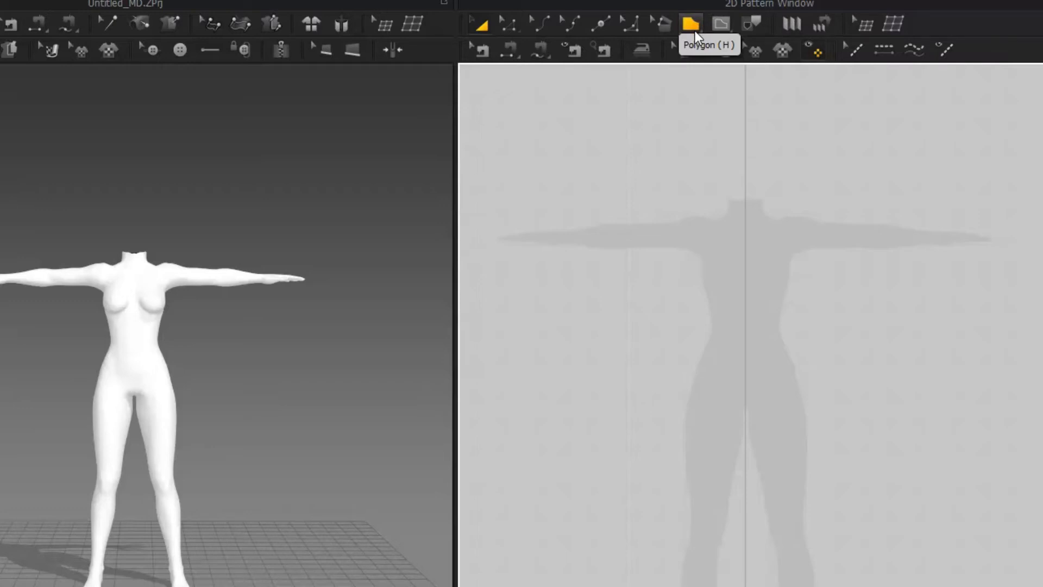
Draw a rectangular waistband strip with the Polygon tool, about 191 mm wide and 35.5 mm high, from the avatar's outer hip to the centre line.
{"action": "left_click", "coordinate": [695, 32]}
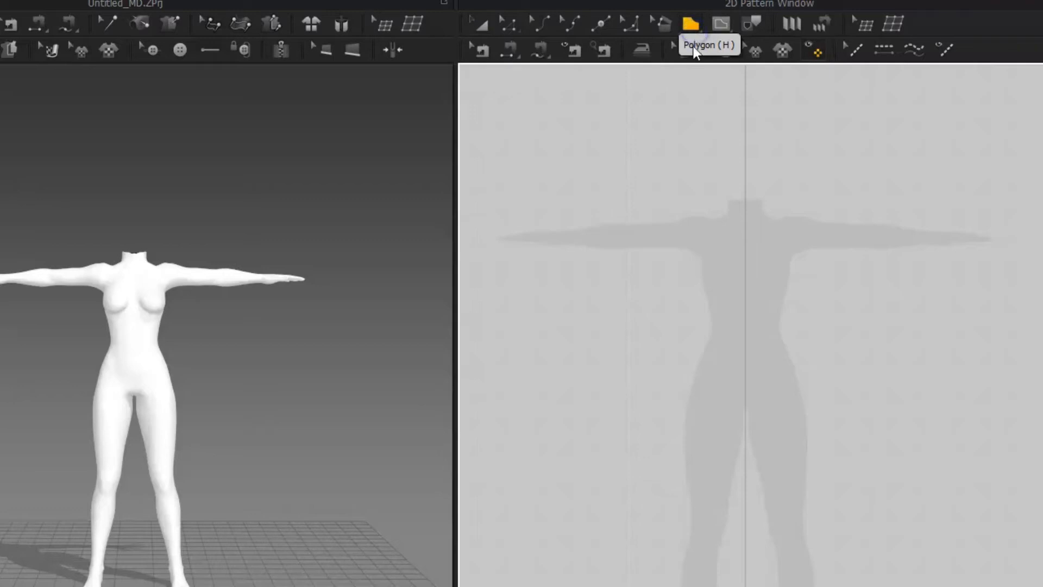
{"action": "left_click", "coordinate": [688, 377]}
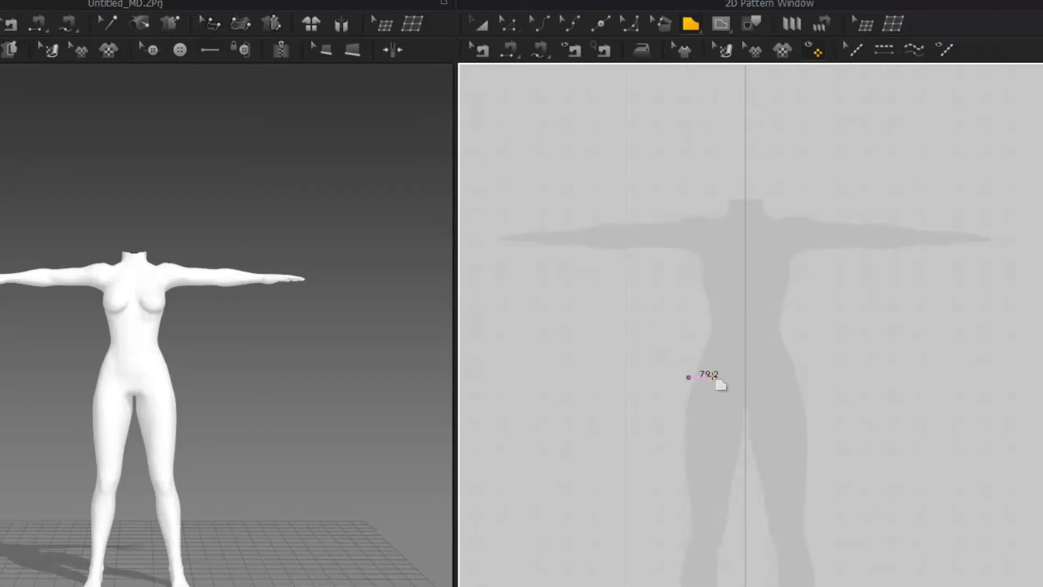
{"action": "left_click", "coordinate": [745, 377]}
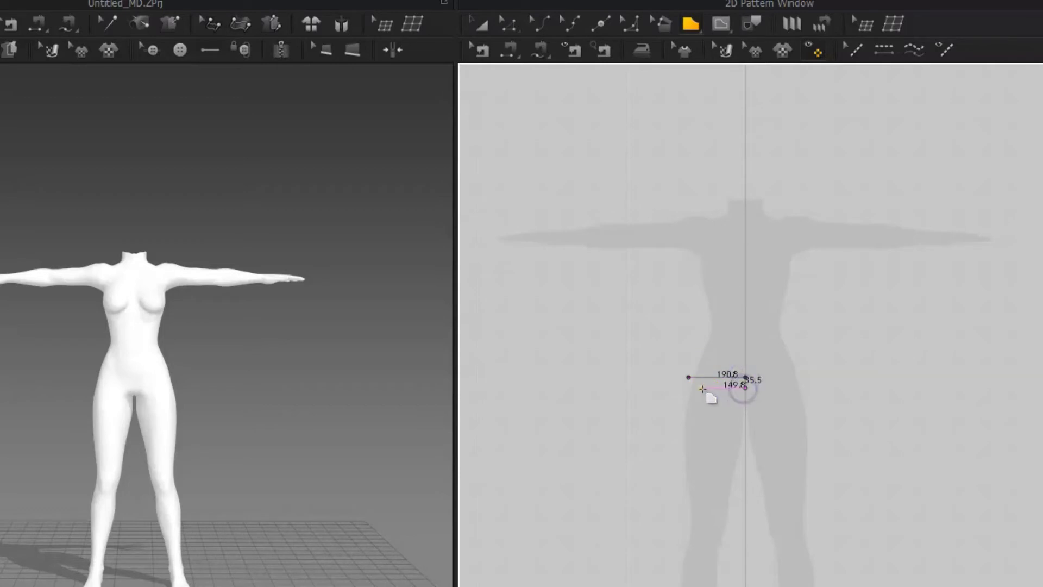
{"action": "left_click", "coordinate": [689, 388]}
{"action": "left_click", "coordinate": [688, 378]}
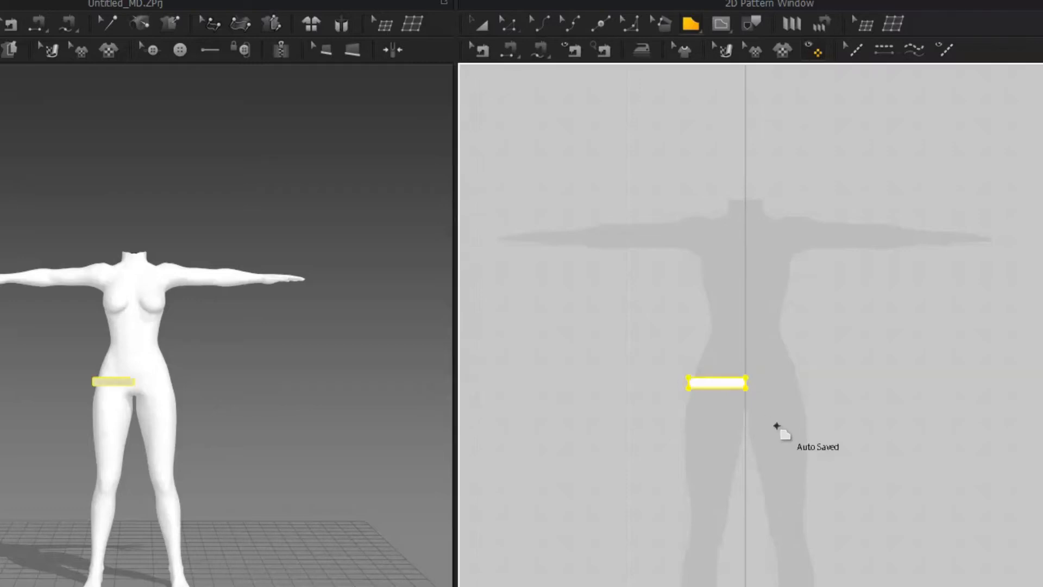
{"action": "right_click", "coordinate": [728, 381]}
{"action": "left_click", "coordinate": [717, 383]}
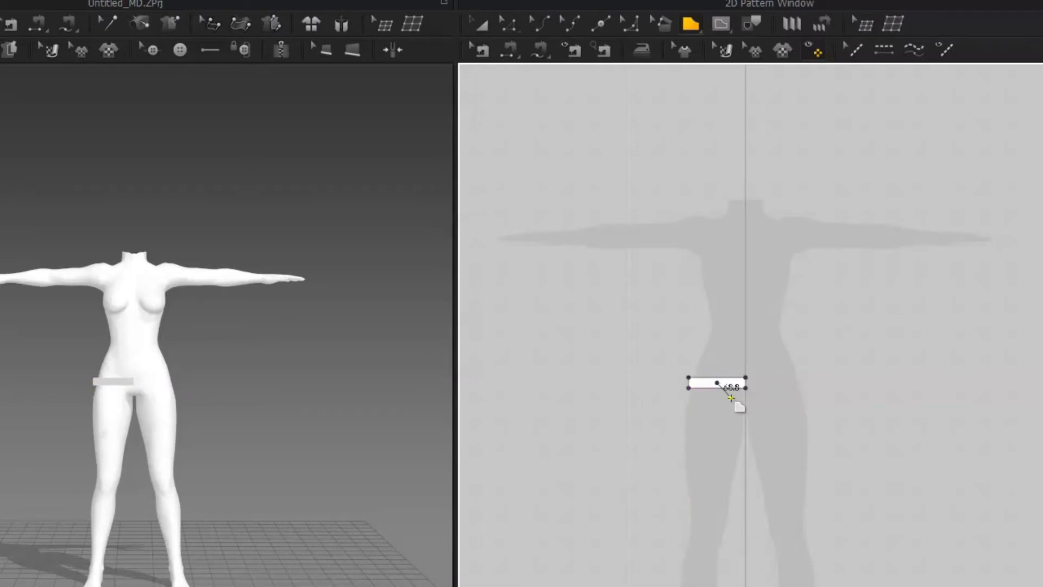
{"action": "left_click", "coordinate": [717, 421]}
{"action": "left_click", "coordinate": [753, 416]}
{"action": "left_click", "coordinate": [718, 381]}
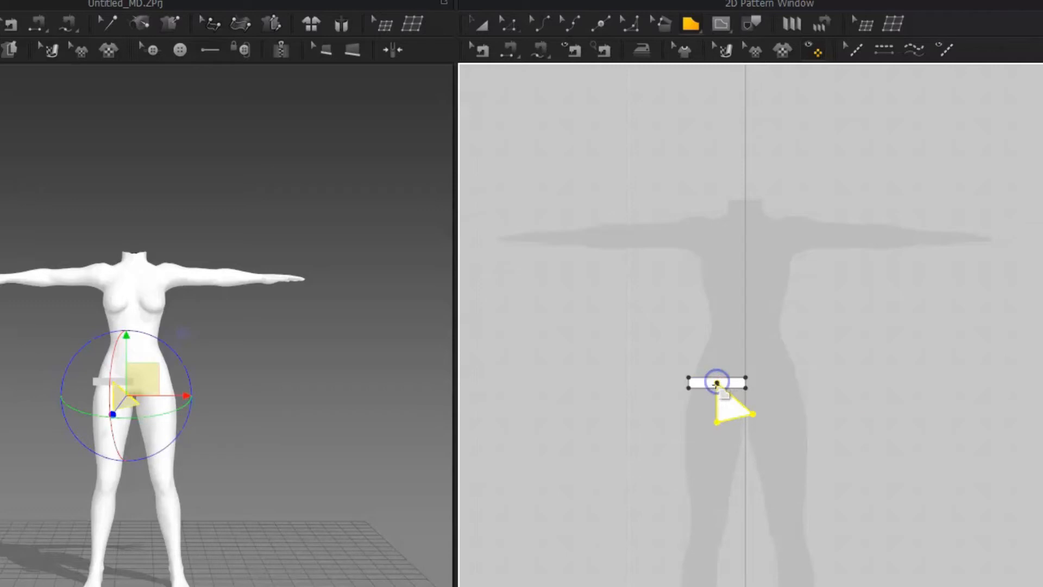
{"action": "key", "text": "Delete"}
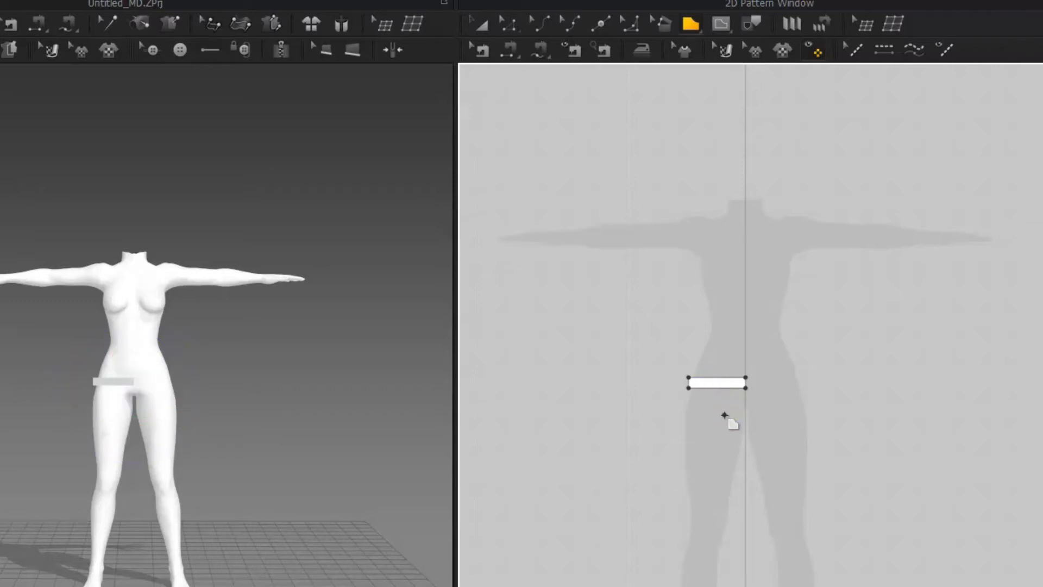
Unfold the waistband strip across its centre-line edge so it spans both hips.
{"action": "left_click", "coordinate": [480, 26]}
{"action": "right_click", "coordinate": [738, 384]}
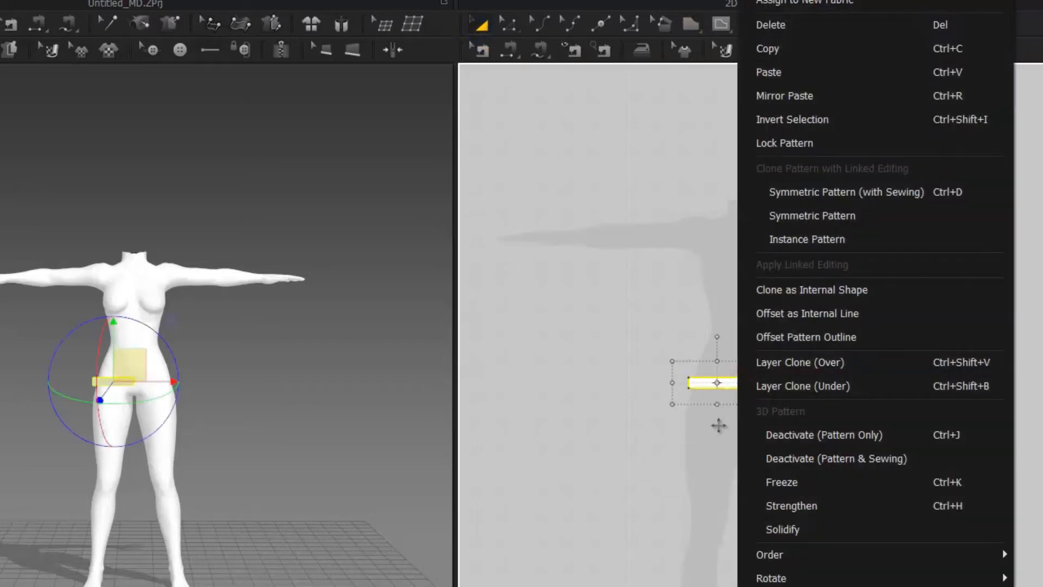
{"action": "left_click", "coordinate": [719, 426]}
{"action": "scroll", "coordinate": [744, 385], "scroll_direction": "down", "scroll_amount": 4}
{"action": "scroll", "coordinate": [746, 387], "scroll_direction": "up", "scroll_amount": 10}
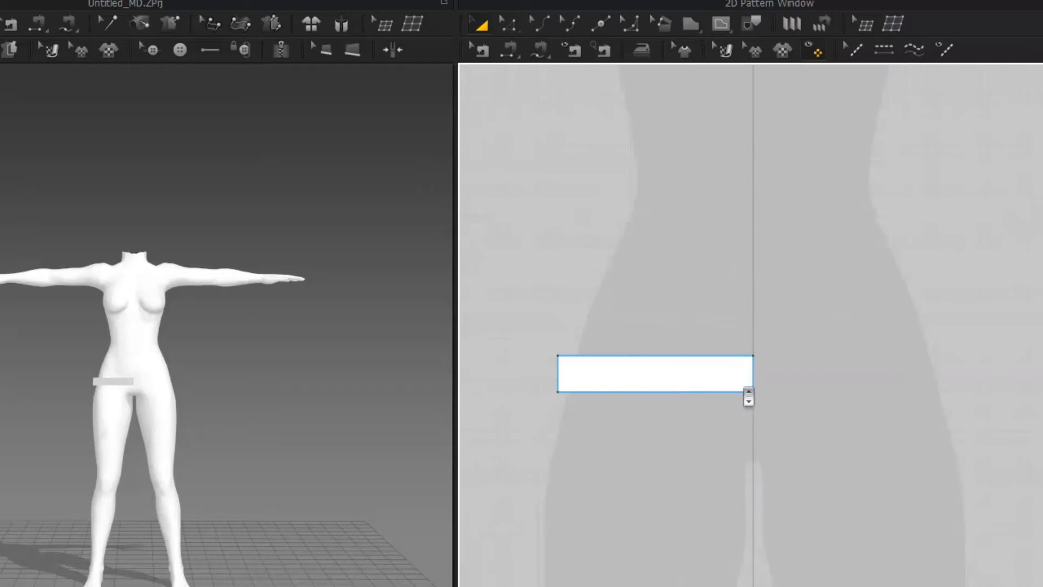
{"action": "left_click", "coordinate": [753, 370]}
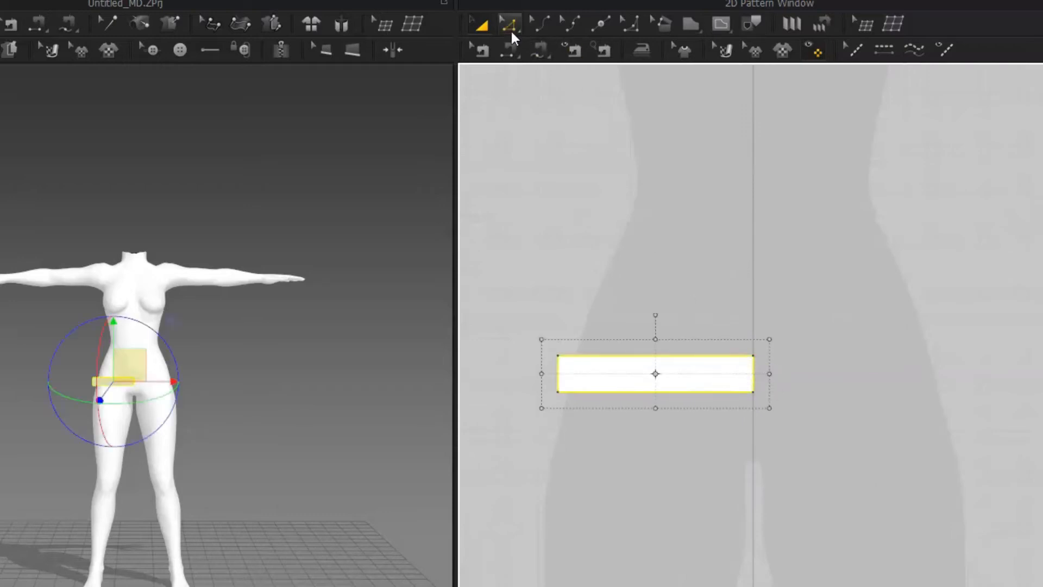
{"action": "left_click", "coordinate": [509, 24]}
{"action": "left_click", "coordinate": [754, 377]}
{"action": "right_click", "coordinate": [754, 376]}
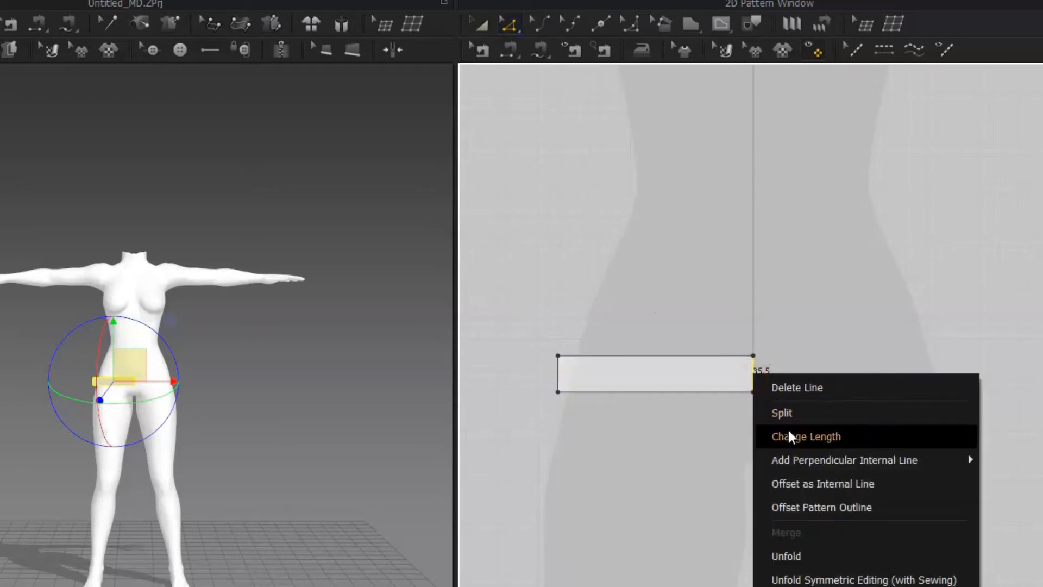
{"action": "left_click", "coordinate": [788, 556]}
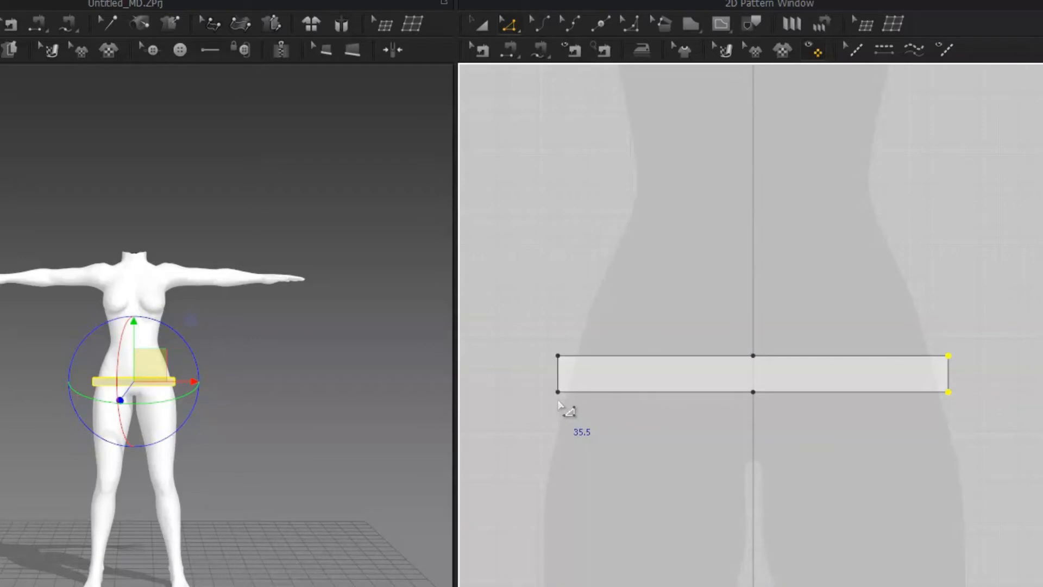
{"action": "left_click", "coordinate": [690, 24]}
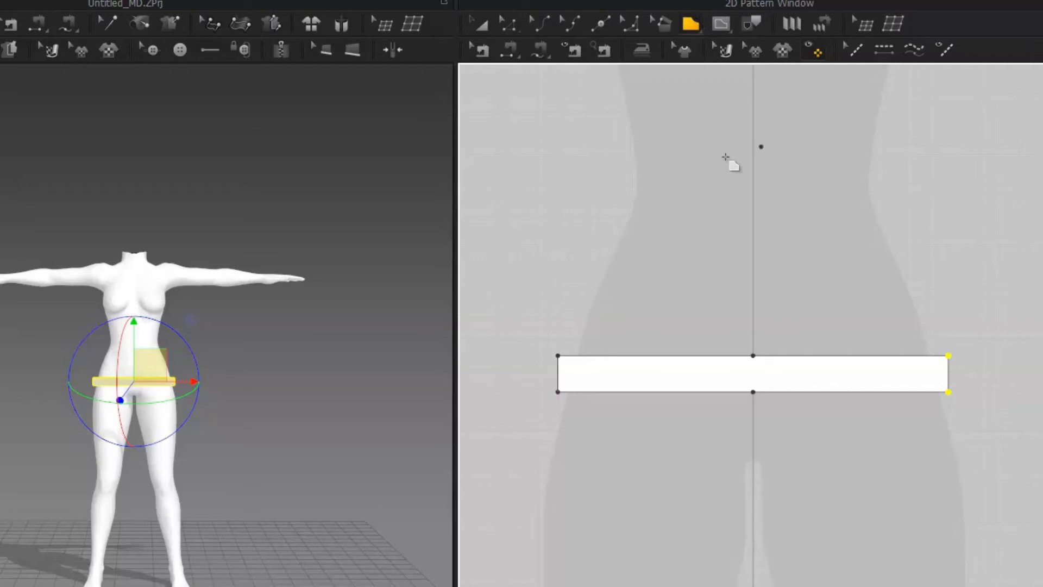
{"action": "left_click", "coordinate": [483, 27]}
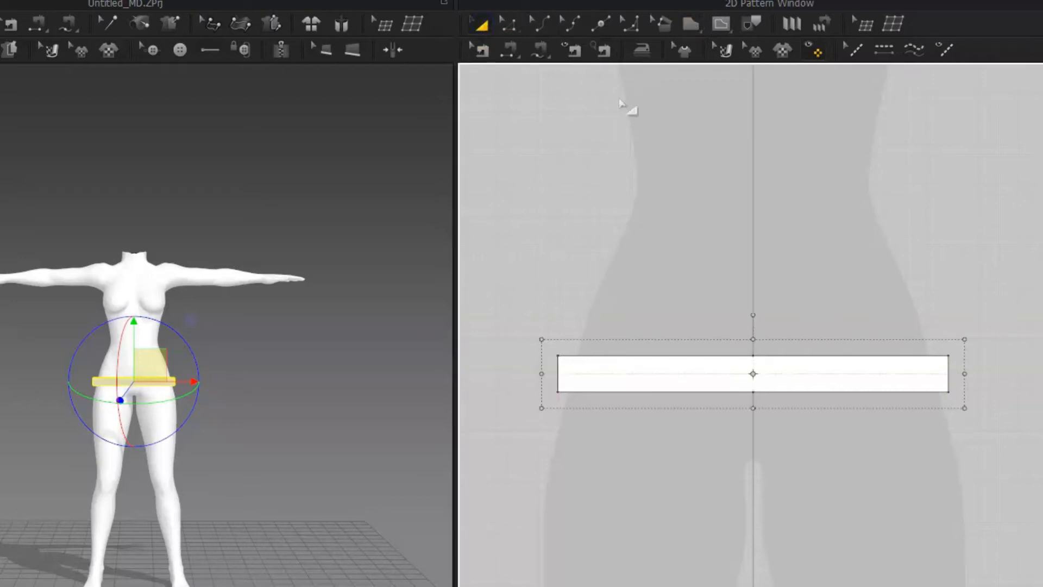
{"action": "left_click", "coordinate": [691, 25]}
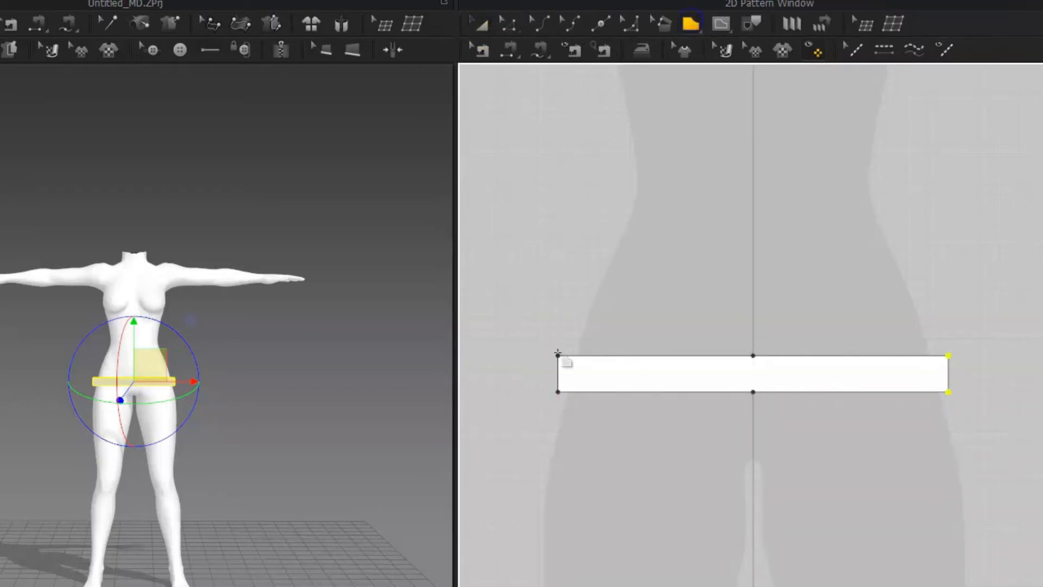
{"action": "left_click", "coordinate": [550, 412]}
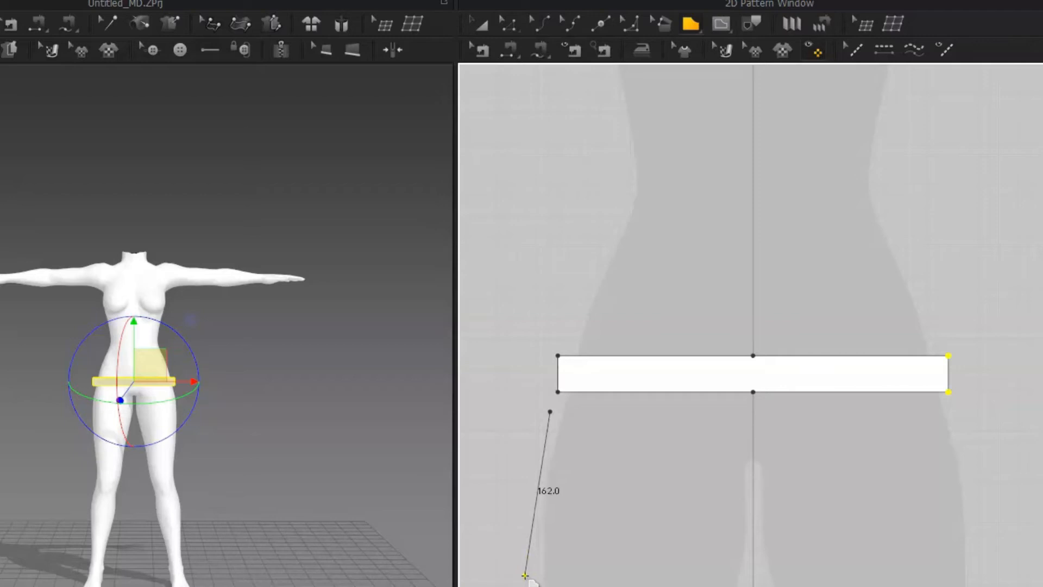
{"action": "left_click", "coordinate": [525, 575]}
{"action": "left_click", "coordinate": [746, 574]}
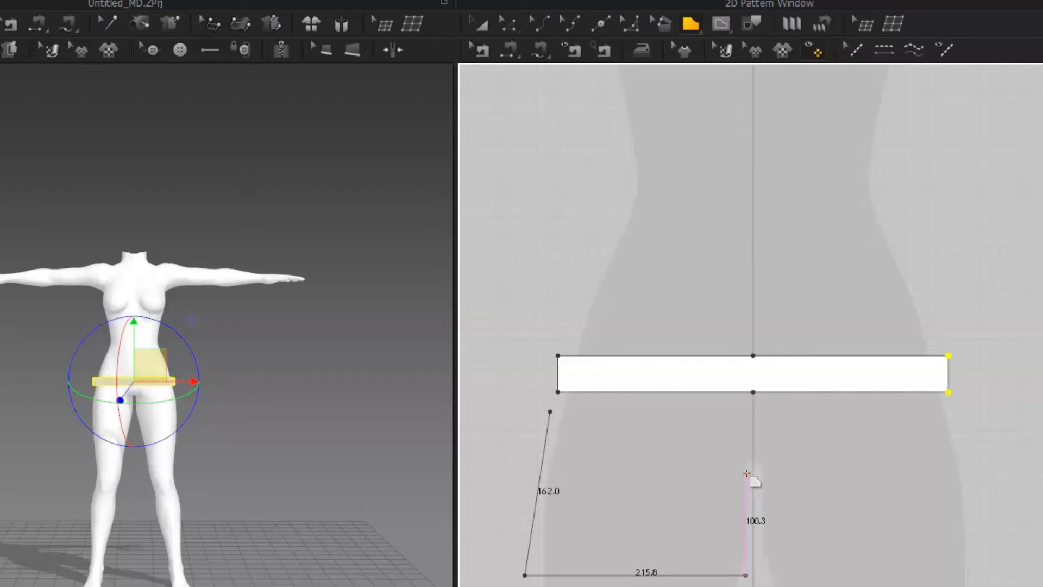
{"action": "left_click", "coordinate": [753, 507]}
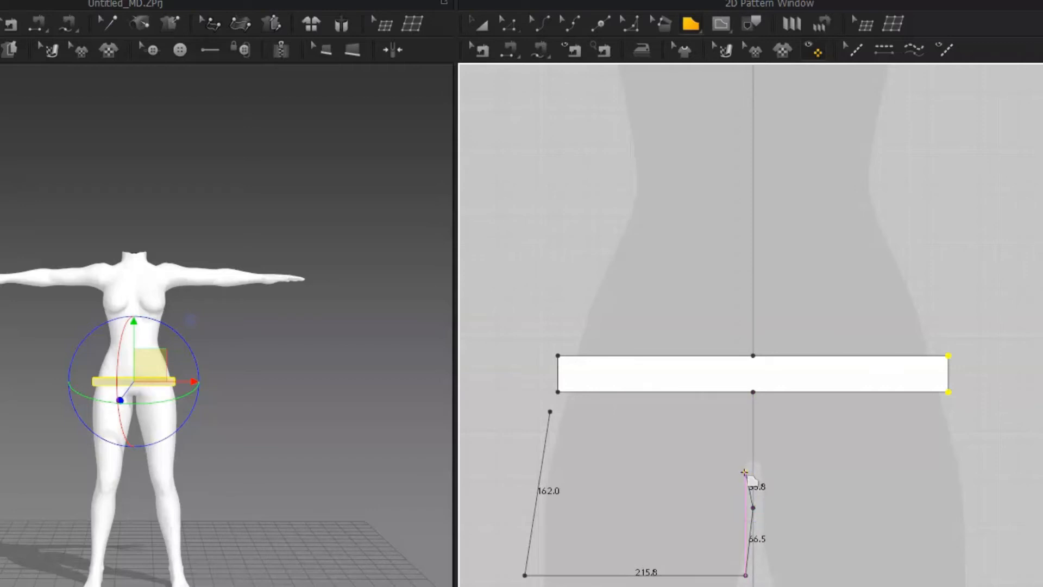
{"action": "left_click", "coordinate": [753, 467]}
{"action": "key", "text": "Escape"}
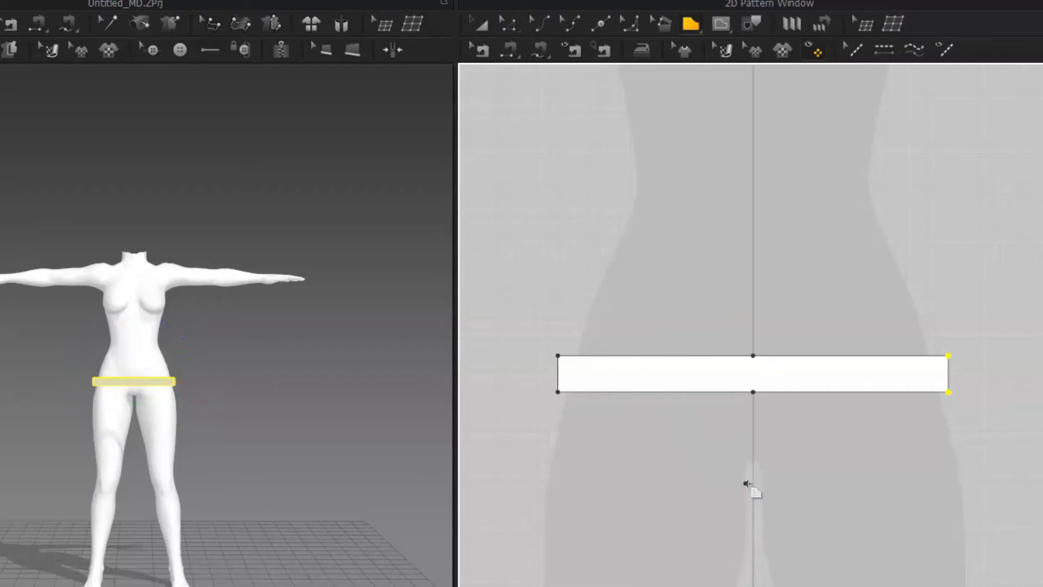
Draw a five-point shorts leg pattern below the waistband: outer side about 168 mm, hem 208.5 mm, inner side 113.6 mm, slanted crotch edge 123 mm.
{"action": "left_click", "coordinate": [548, 410]}
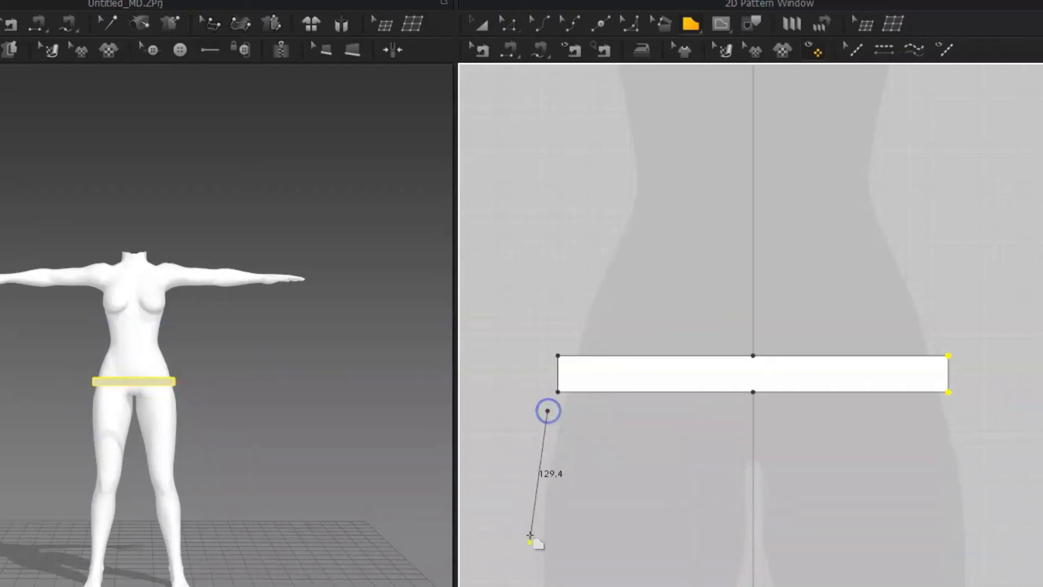
{"action": "left_click", "coordinate": [532, 582]}
{"action": "left_click", "coordinate": [764, 562]}
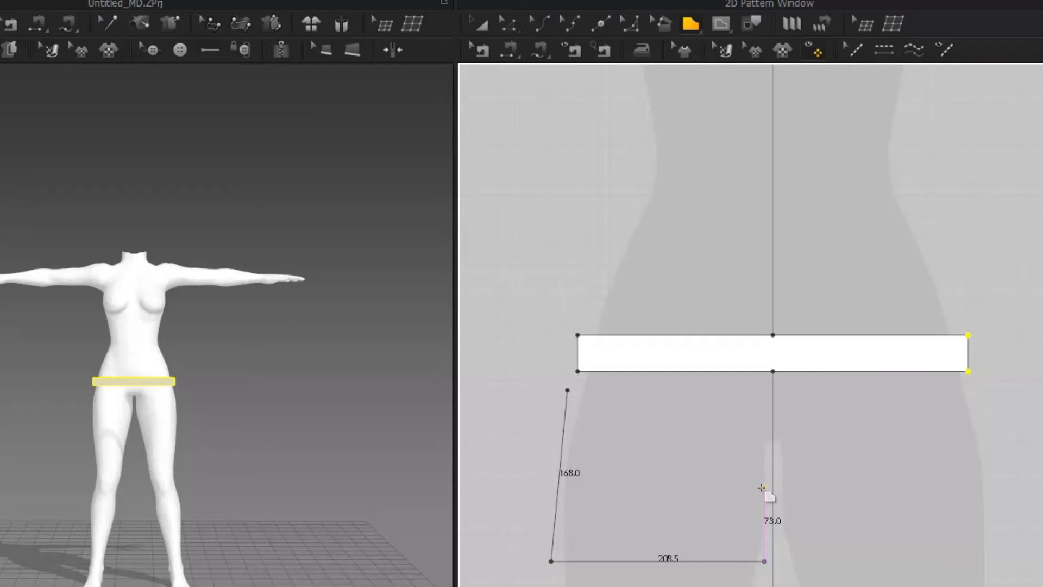
{"action": "left_click", "coordinate": [764, 445]}
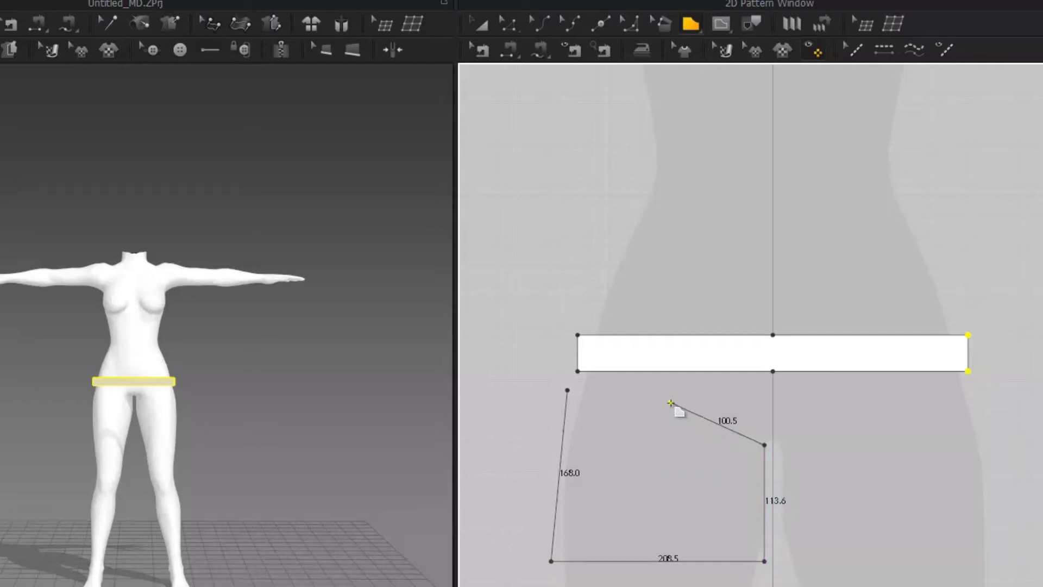
{"action": "left_click", "coordinate": [651, 390]}
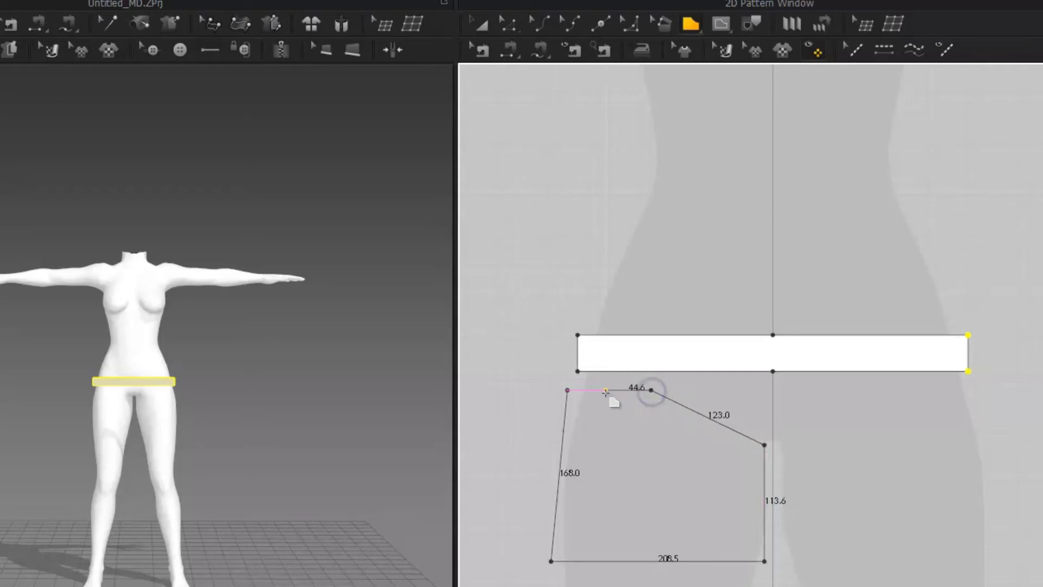
{"action": "left_click", "coordinate": [568, 390]}
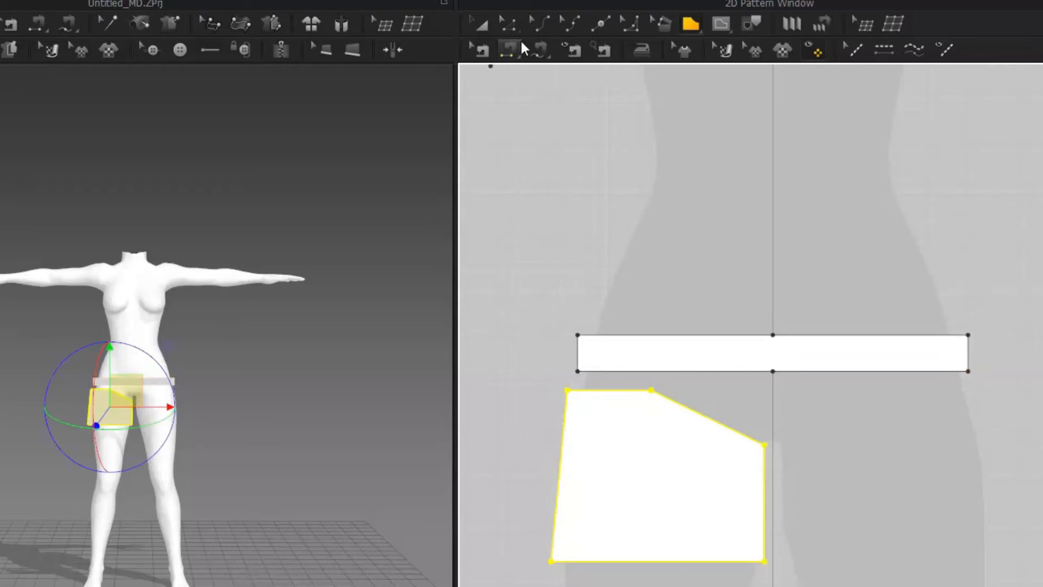
Bend the leg pattern's slanted crotch edge inward into a concave curve about 152 mm long, and switch to editing pattern points.
{"action": "left_click", "coordinate": [572, 25]}
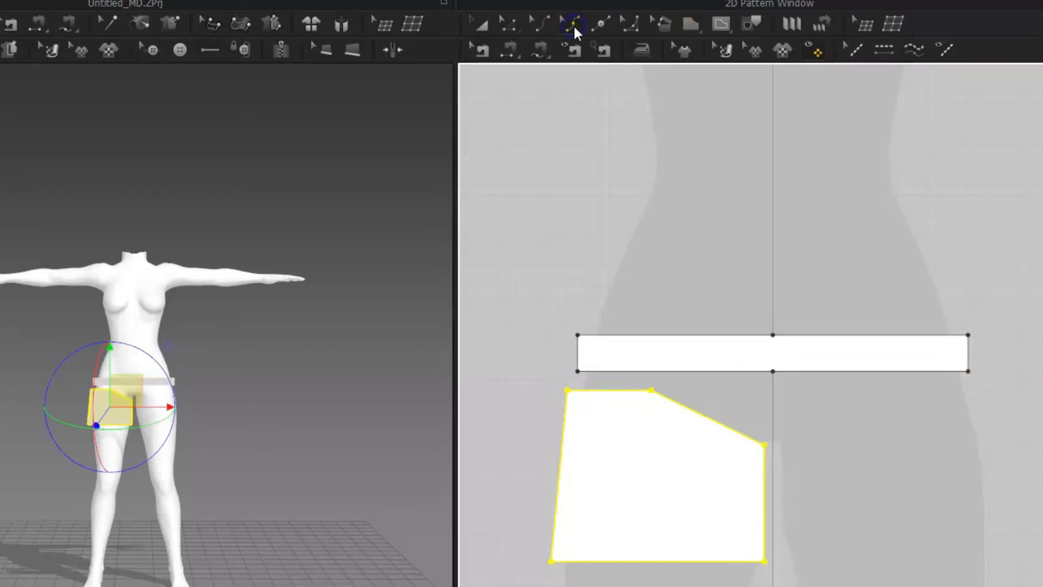
{"action": "left_click", "coordinate": [545, 27]}
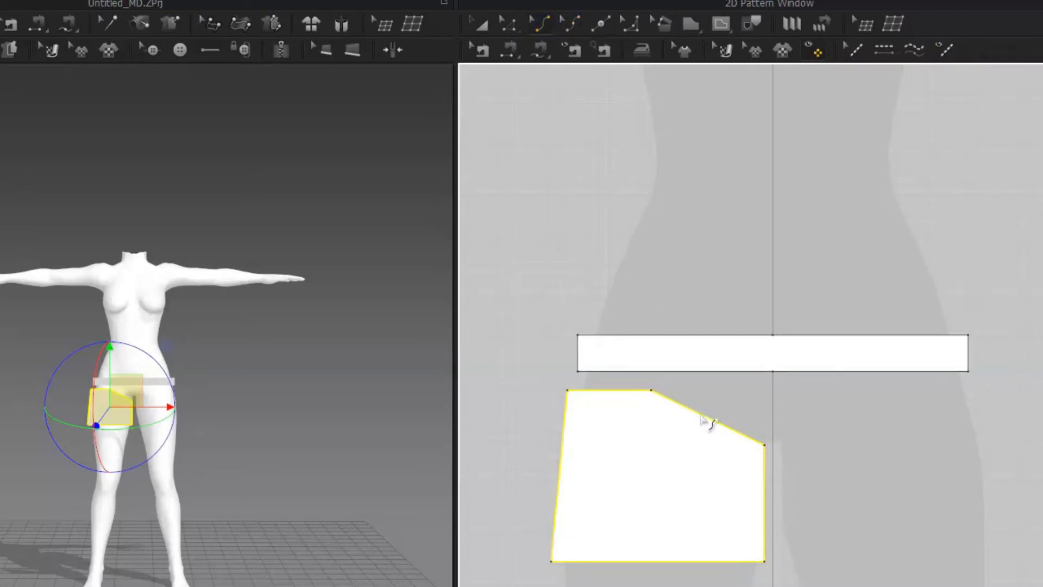
{"action": "left_click_drag", "start_coordinate": [706, 418], "coordinate": [684, 453]}
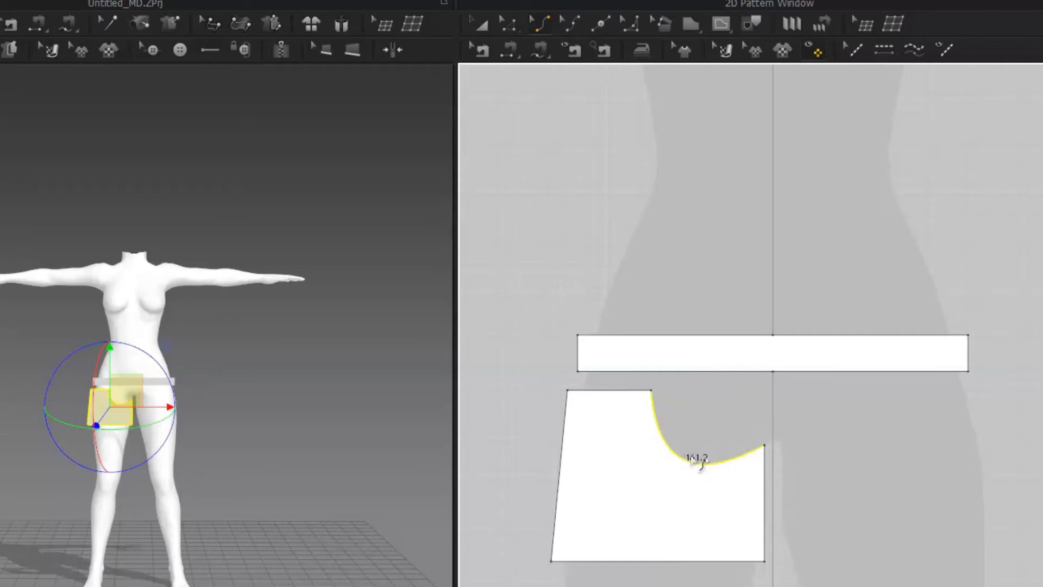
{"action": "left_click_drag", "start_coordinate": [679, 461], "coordinate": [687, 453]}
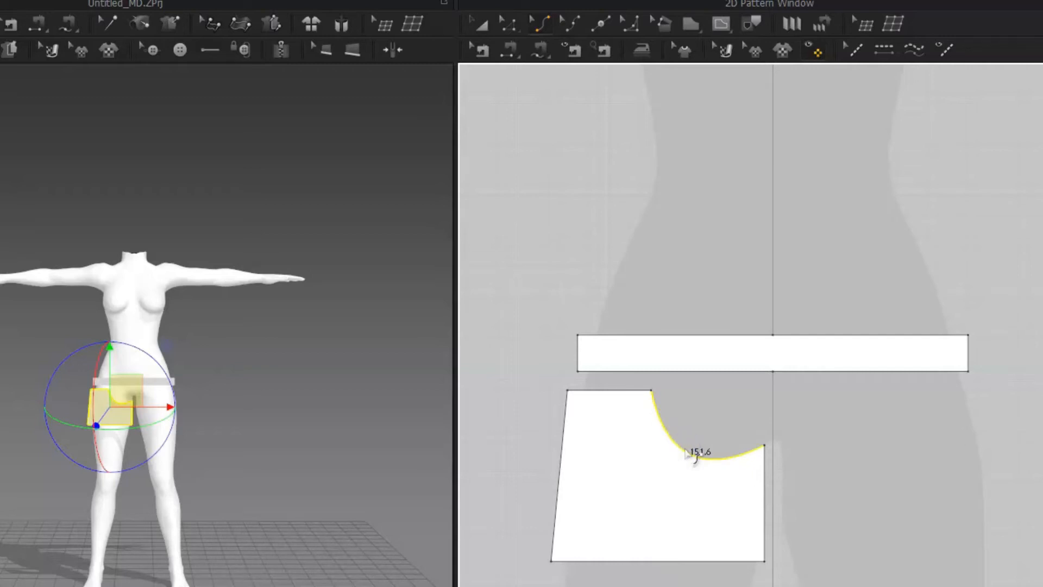
{"action": "key", "text": "a"}
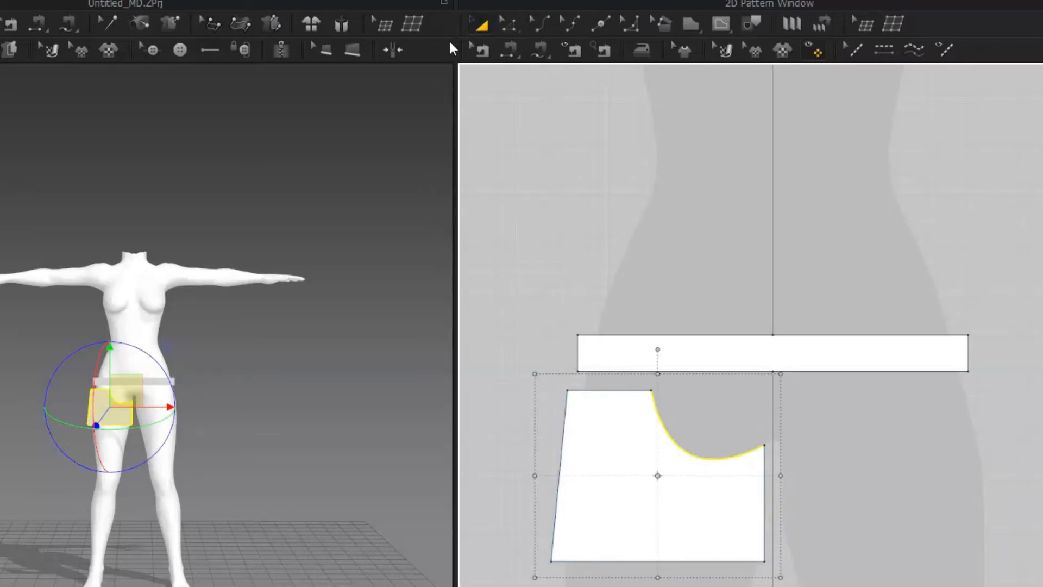
{"action": "left_click", "coordinate": [508, 29]}
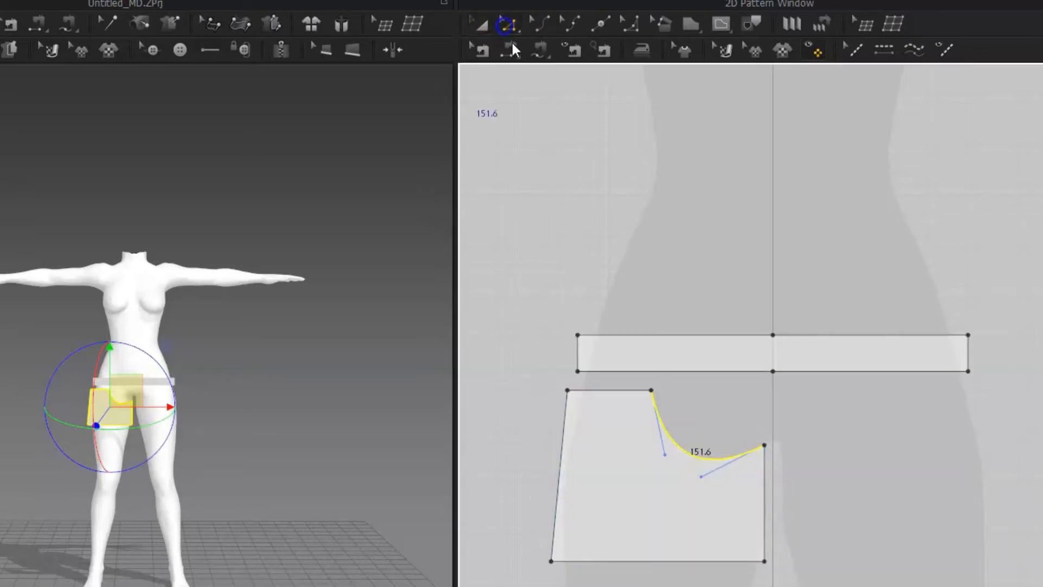
Copy the shorts leg pattern and mirror-paste it level with the original across the centre line, about 224 mm away.
{"action": "left_click", "coordinate": [631, 475]}
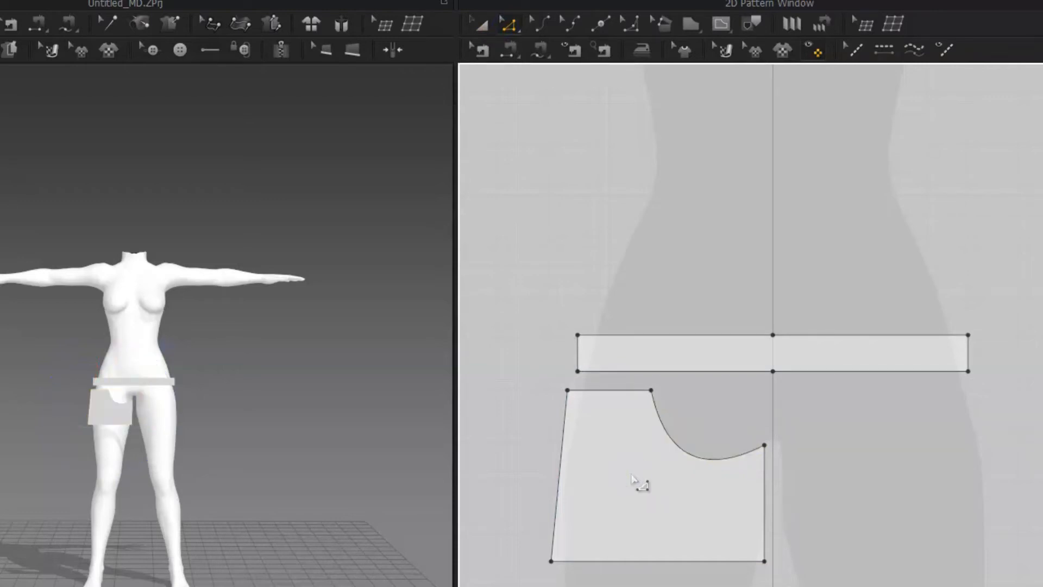
{"action": "left_click", "coordinate": [631, 475]}
{"action": "left_click", "coordinate": [483, 25]}
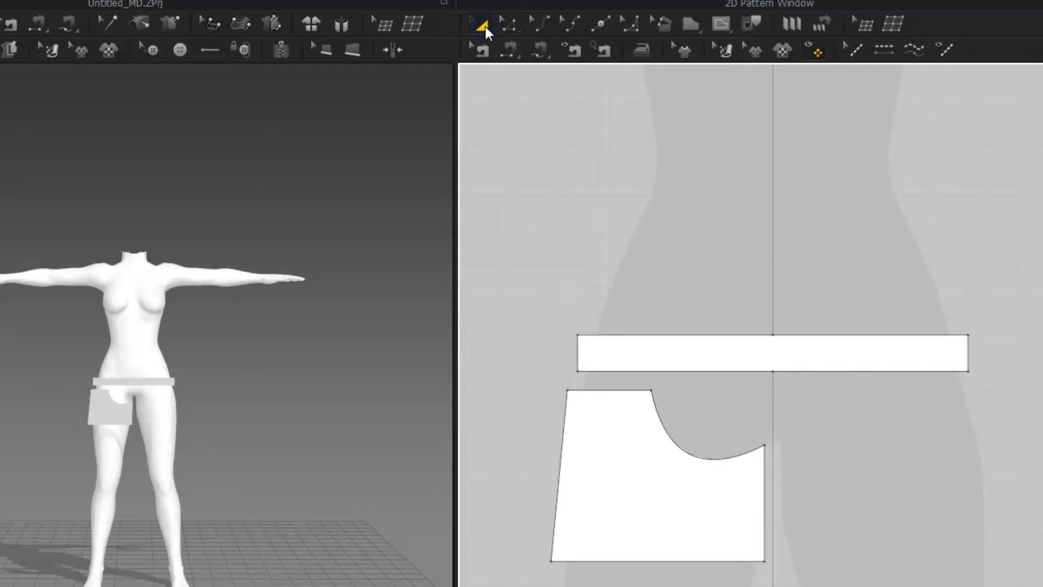
{"action": "left_click", "coordinate": [657, 496]}
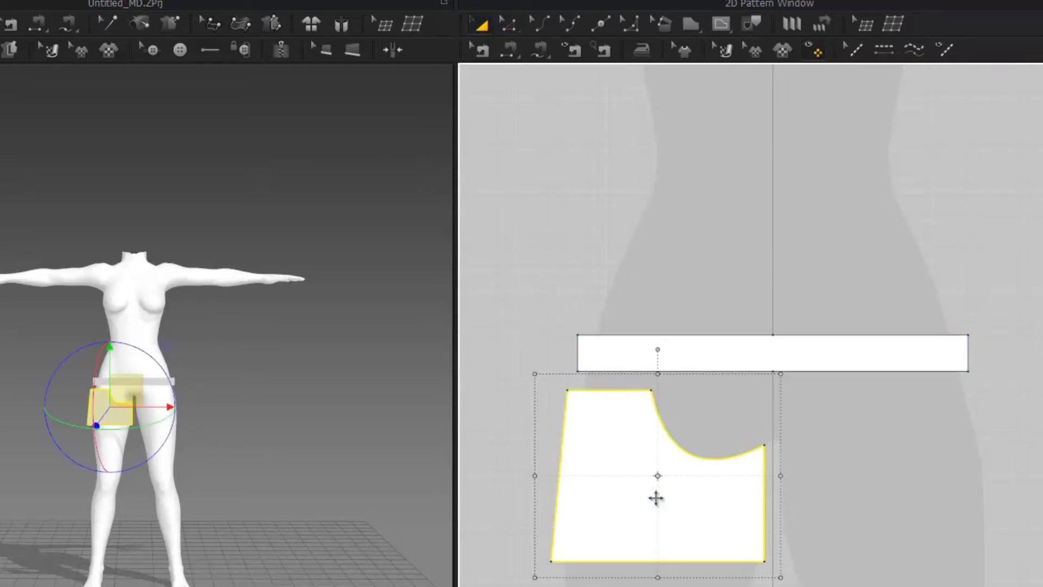
{"action": "right_click", "coordinate": [677, 461]}
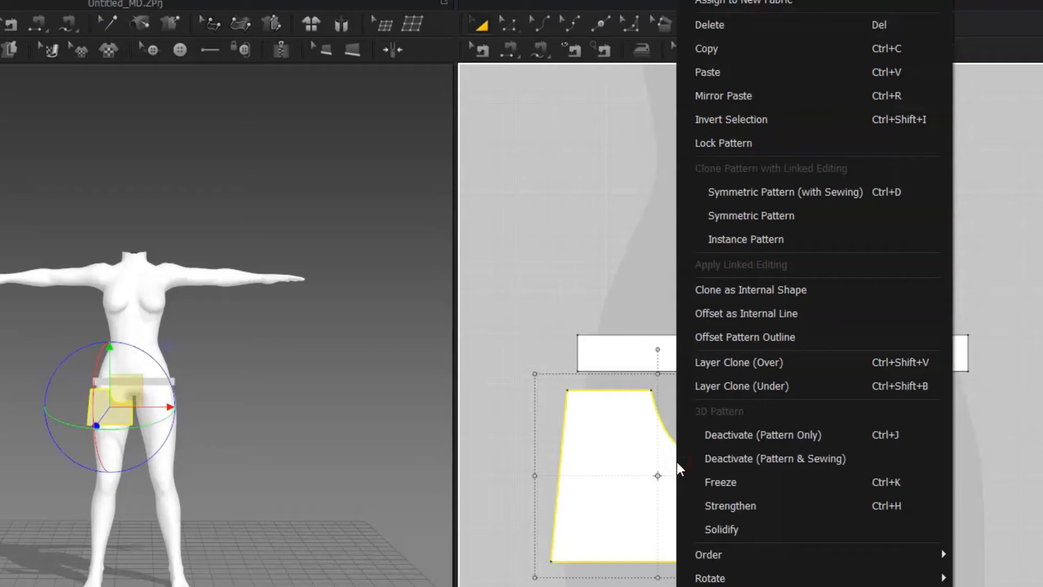
{"action": "left_click", "coordinate": [520, 477]}
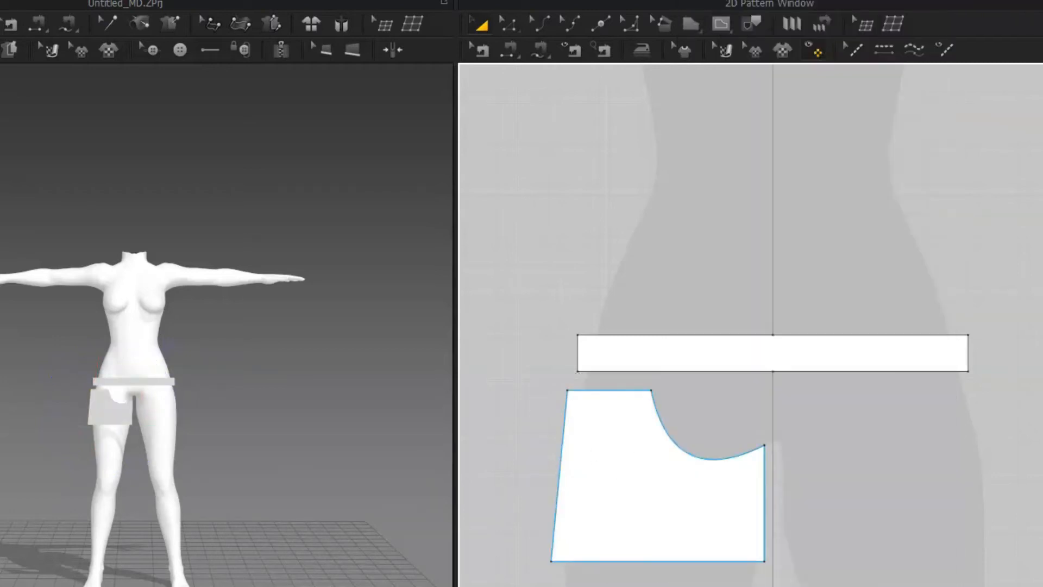
{"action": "left_click_drag", "start_coordinate": [715, 518], "coordinate": [877, 482]}
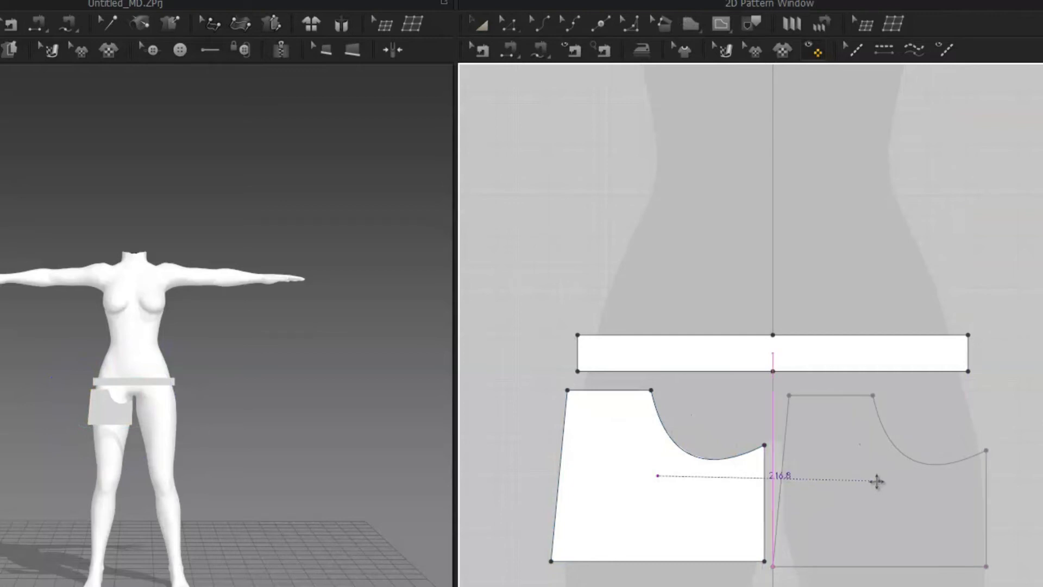
{"action": "left_click", "coordinate": [877, 482]}
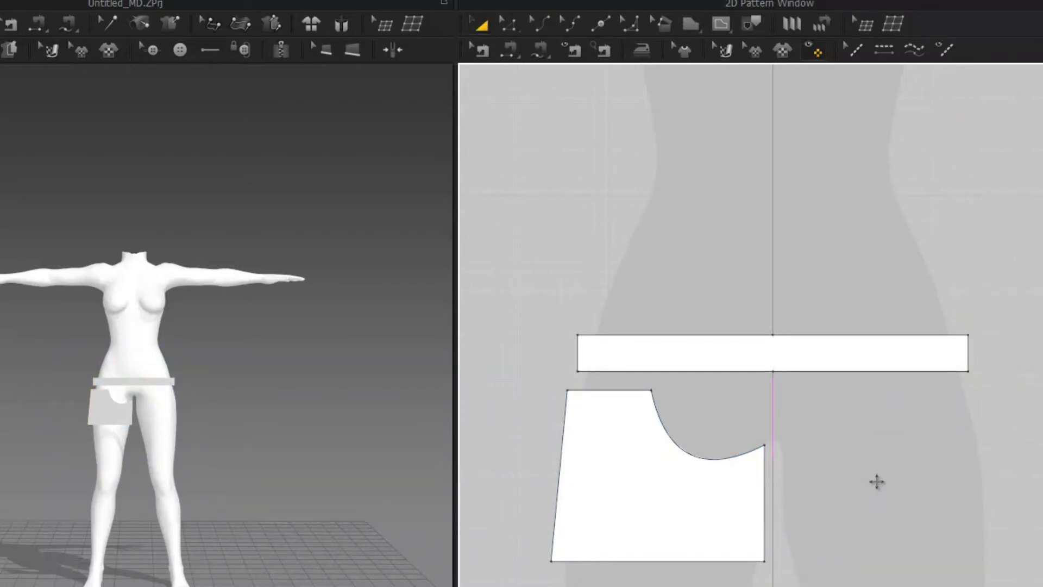
{"action": "right_click", "coordinate": [832, 440]}
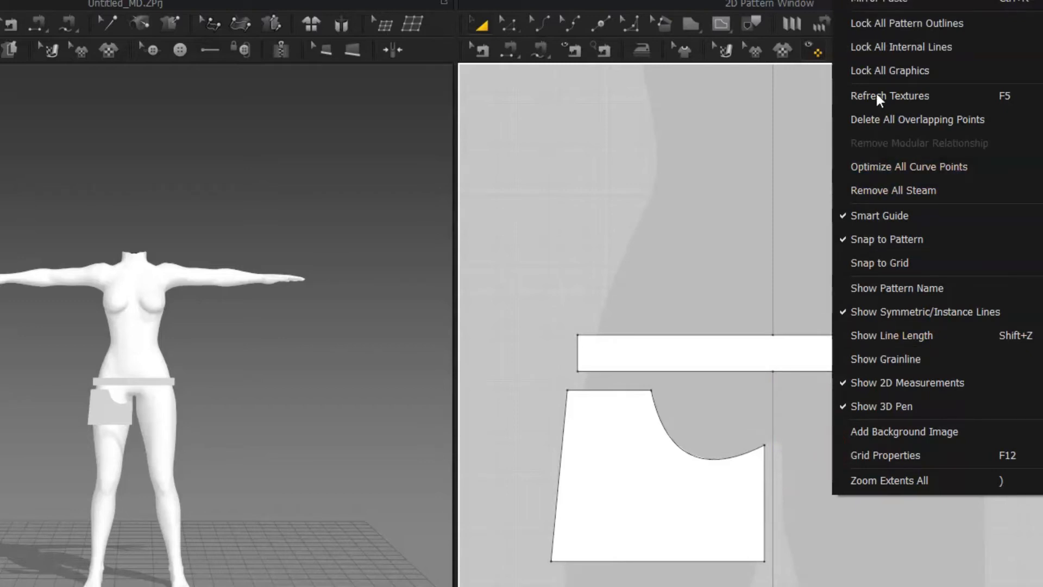
{"action": "left_click", "coordinate": [879, 1]}
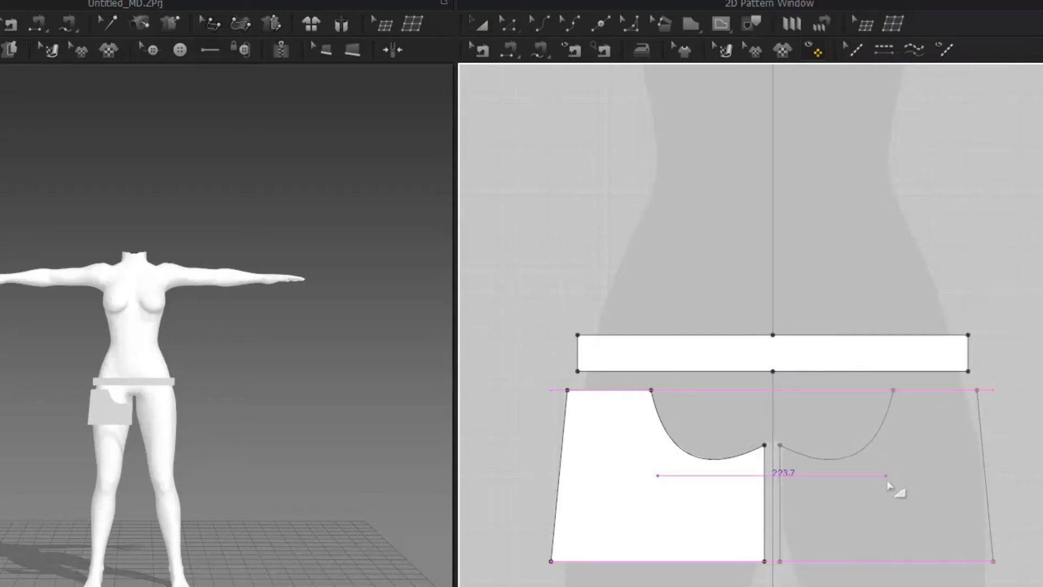
{"action": "left_click", "coordinate": [888, 485]}
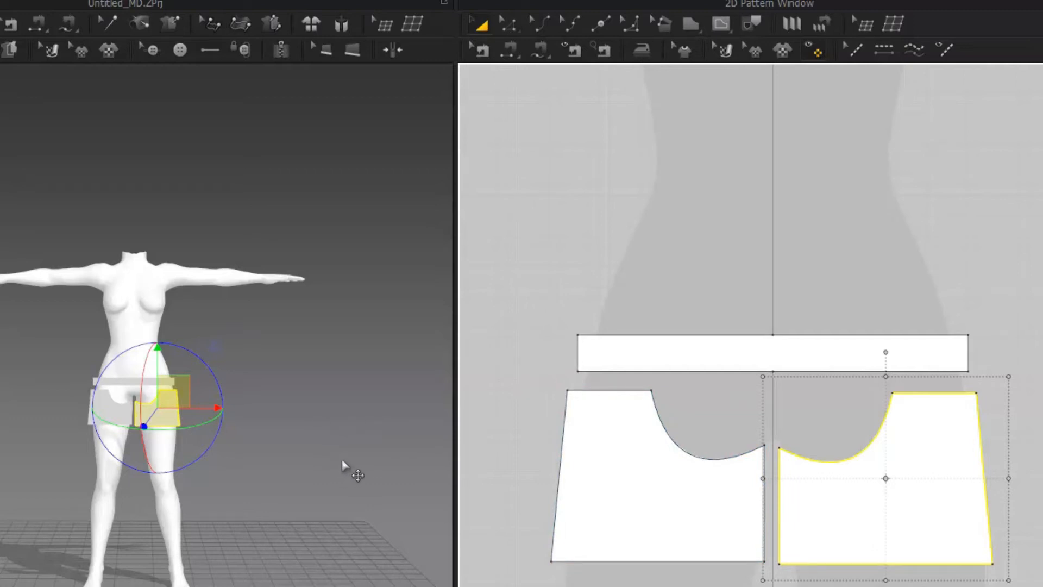
Copy the waistband and both leg patterns together and paste them level beside the originals, about 530 mm away.
{"action": "scroll", "coordinate": [684, 436], "scroll_direction": "up", "scroll_amount": 3}
{"action": "scroll", "coordinate": [685, 436], "scroll_direction": "down", "scroll_amount": 5}
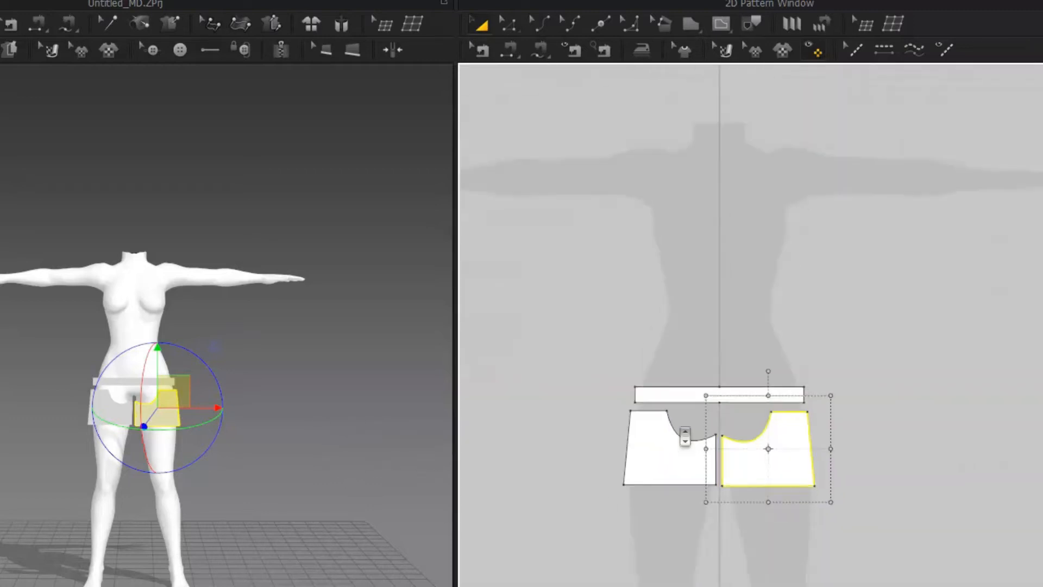
{"action": "scroll", "coordinate": [674, 435], "scroll_direction": "up", "scroll_amount": 1}
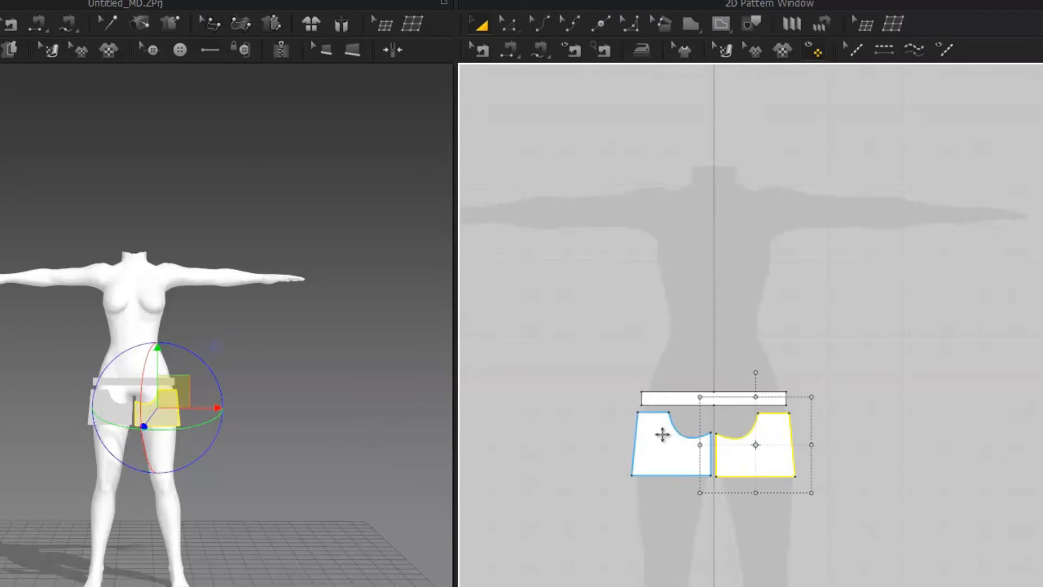
{"action": "left_click", "coordinate": [662, 434]}
{"action": "left_click", "coordinate": [771, 448], "text": "shift"}
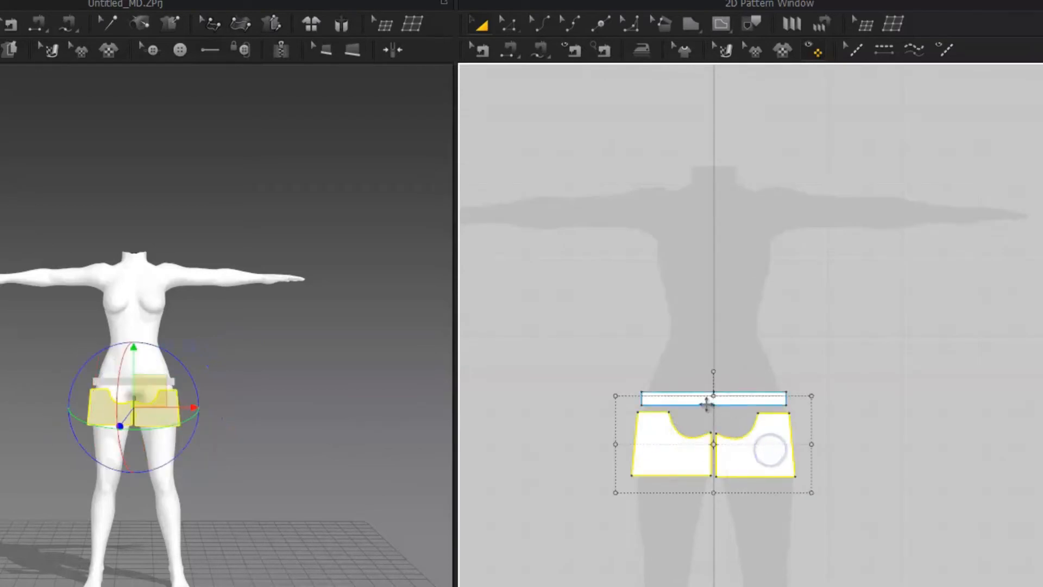
{"action": "left_click", "coordinate": [676, 399], "text": "shift"}
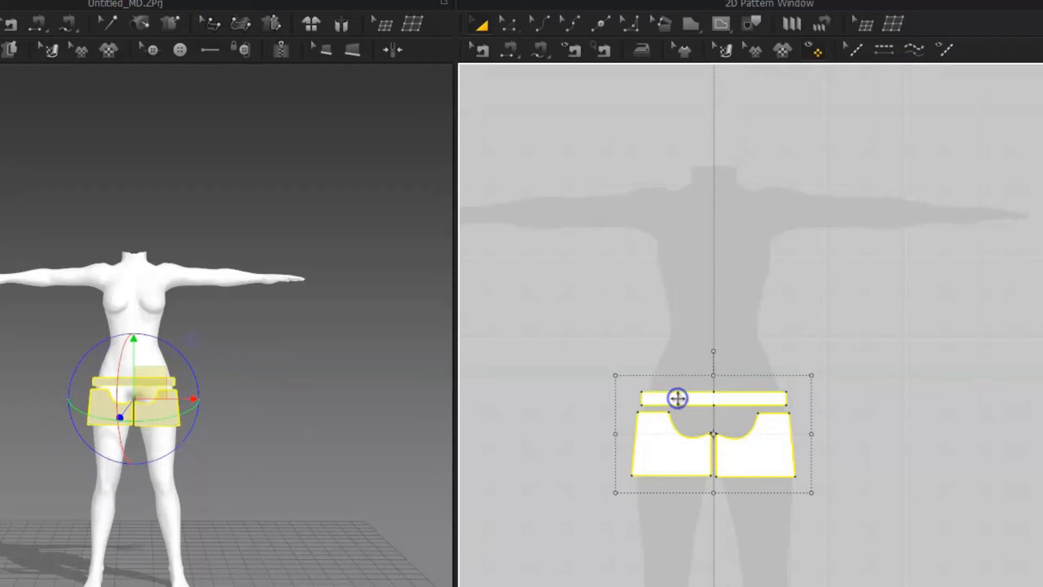
{"action": "right_click", "coordinate": [743, 449]}
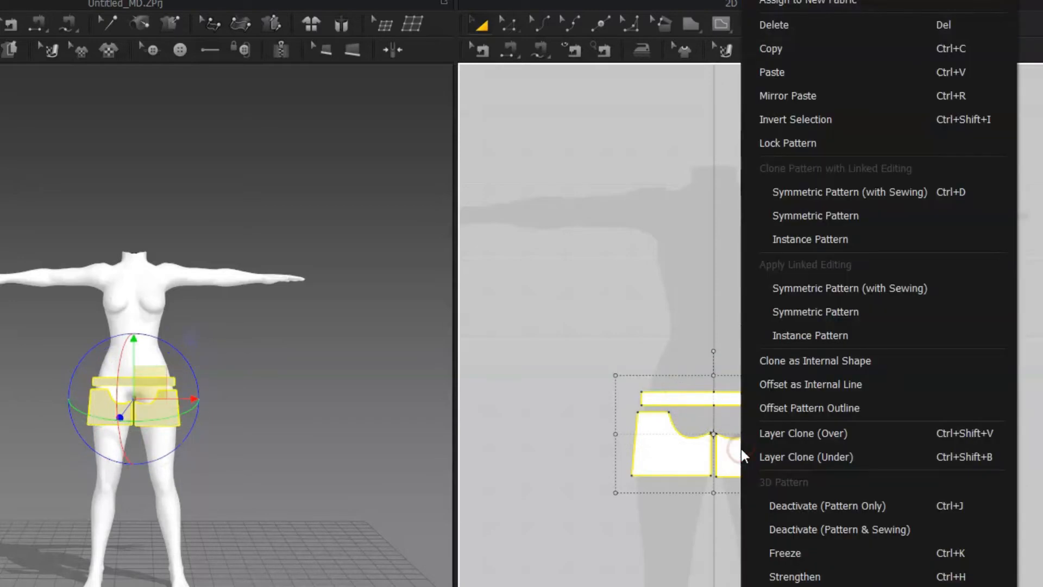
{"action": "left_click", "coordinate": [782, 48]}
{"action": "right_click", "coordinate": [748, 450]}
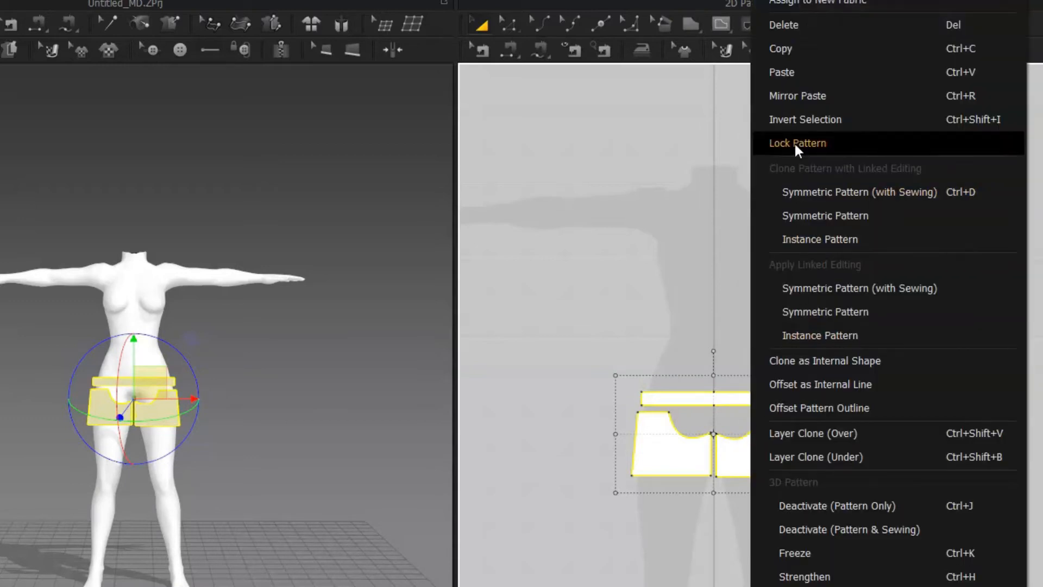
{"action": "left_click", "coordinate": [791, 72]}
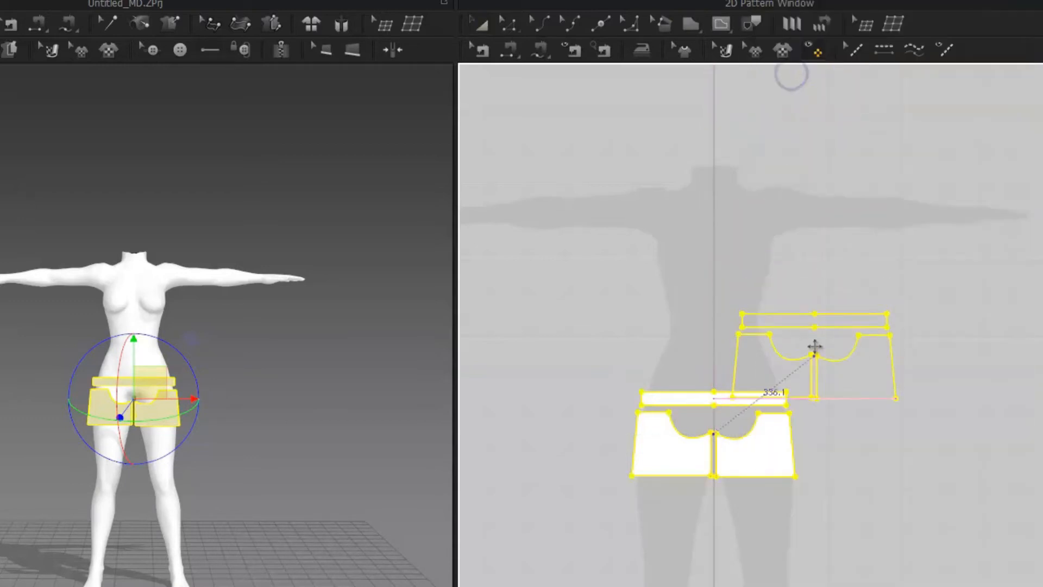
{"action": "left_click", "coordinate": [915, 435]}
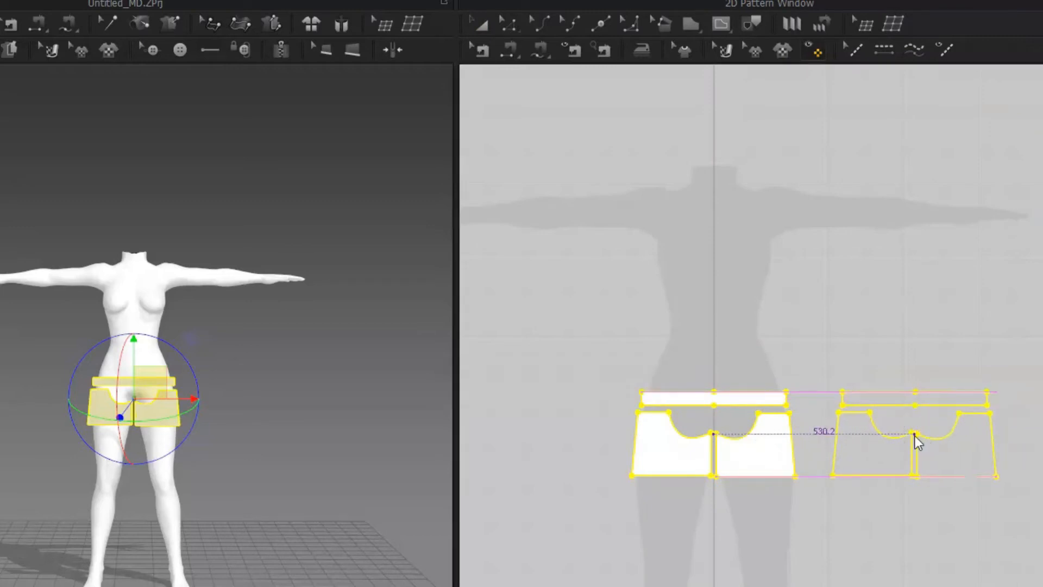
{"action": "left_click", "coordinate": [915, 436]}
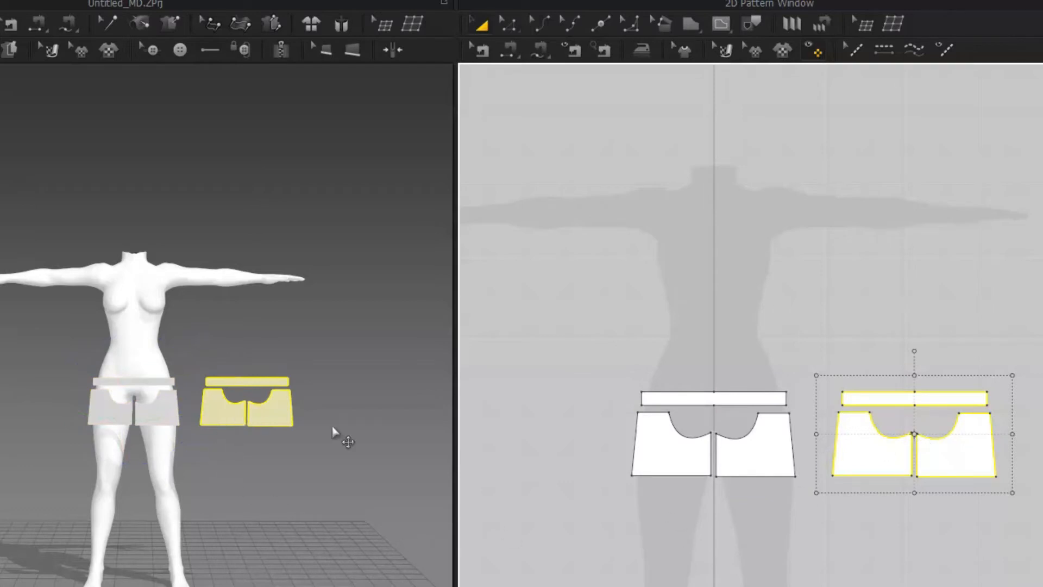
Flip the pasted waistband and leg patterns horizontally in the 3D view.
{"action": "left_click", "coordinate": [279, 414]}
{"action": "right_click", "coordinate": [279, 414]}
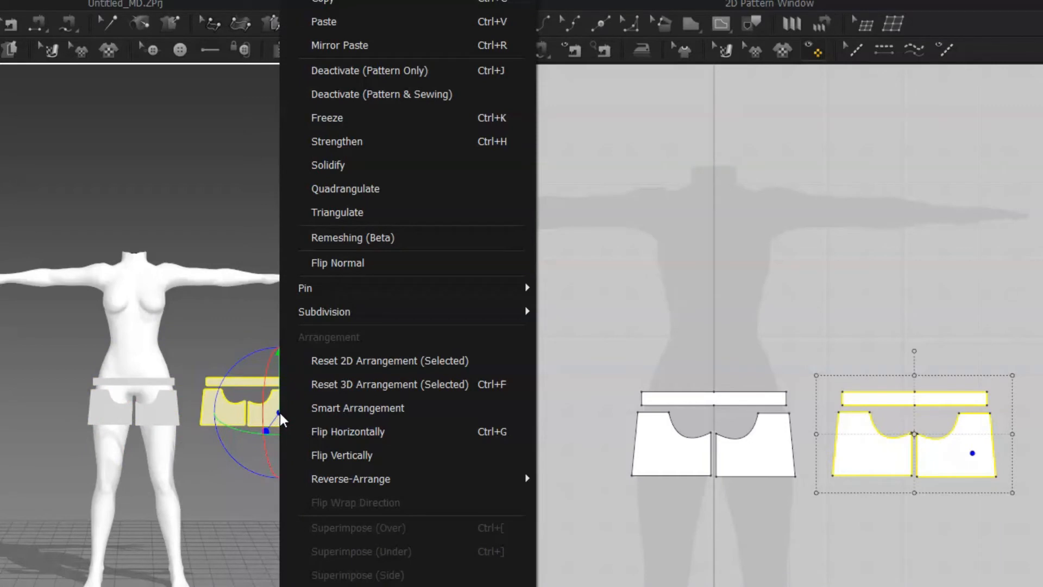
{"action": "left_click", "coordinate": [346, 432]}
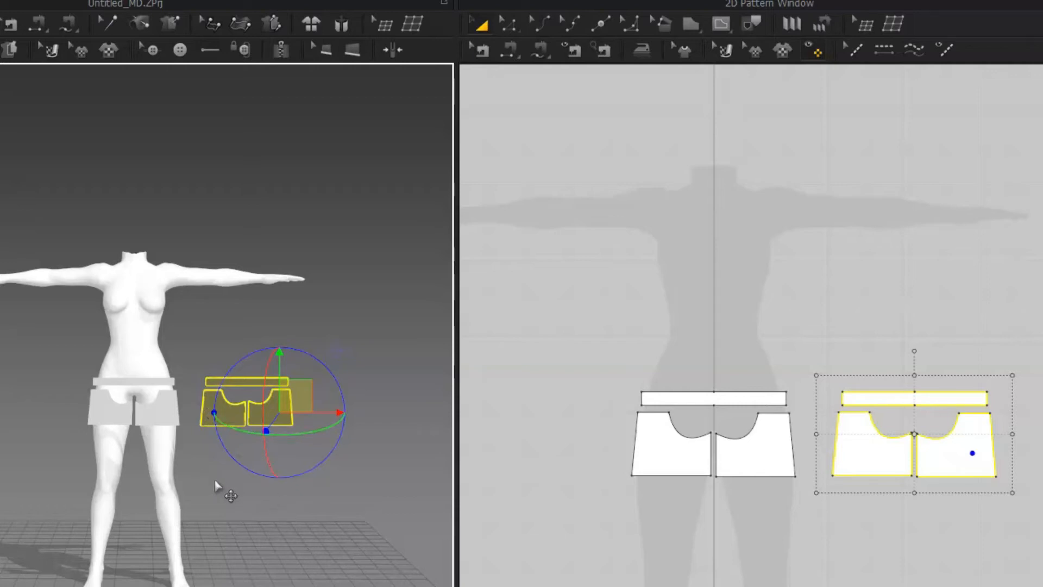
Move the flipped pattern set in 3D behind the avatar, centred on the hips, and raise it slightly over the buttocks.
{"action": "right_click_drag", "start_coordinate": [215, 485], "coordinate": [198, 516]}
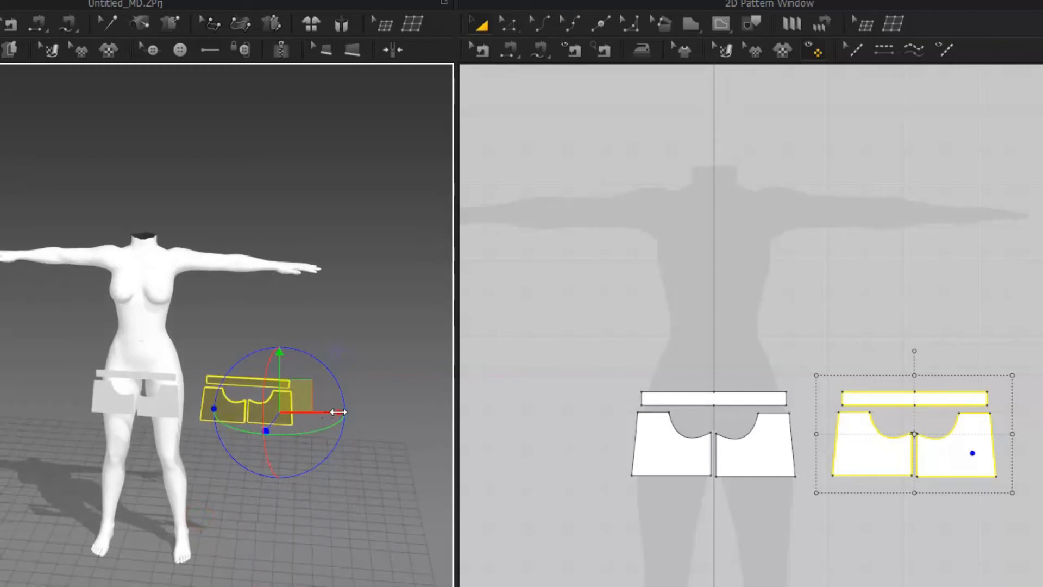
{"action": "left_click_drag", "start_coordinate": [338, 412], "coordinate": [228, 415]}
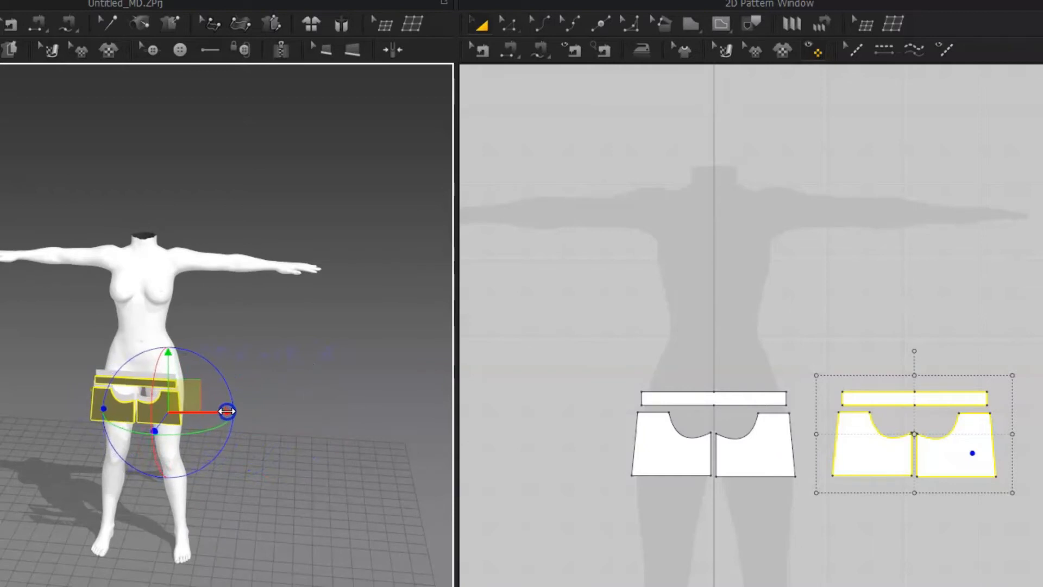
{"action": "right_click_drag", "start_coordinate": [254, 485], "coordinate": [93, 510]}
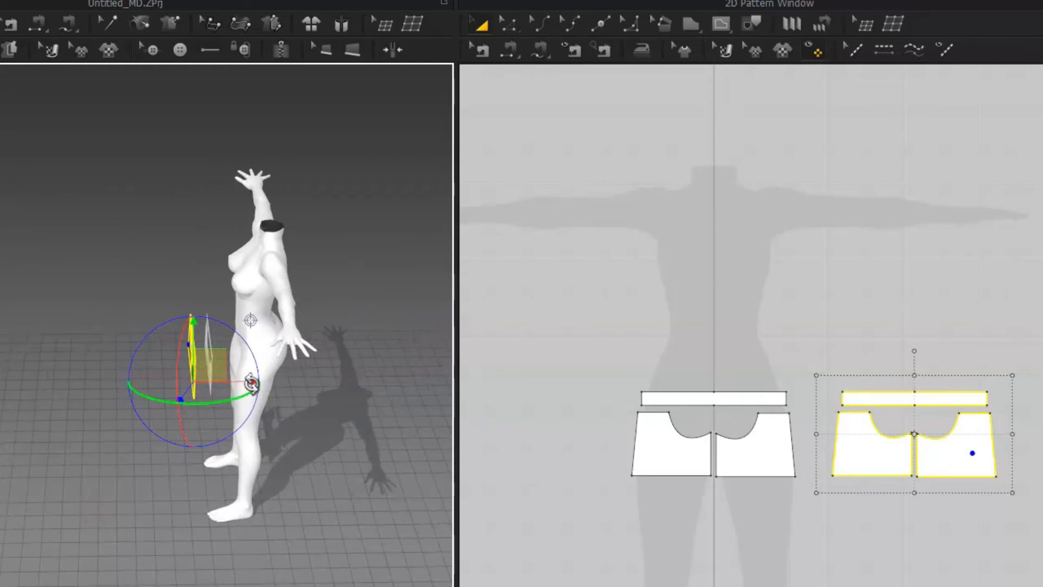
{"action": "left_click_drag", "start_coordinate": [236, 379], "coordinate": [344, 366]}
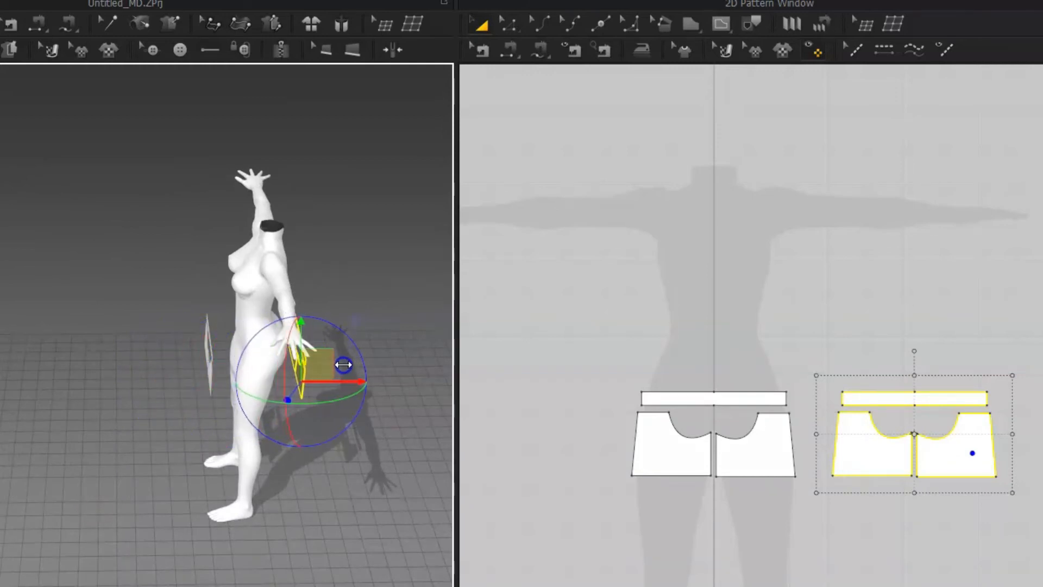
{"action": "right_click_drag", "start_coordinate": [317, 474], "coordinate": [145, 425]}
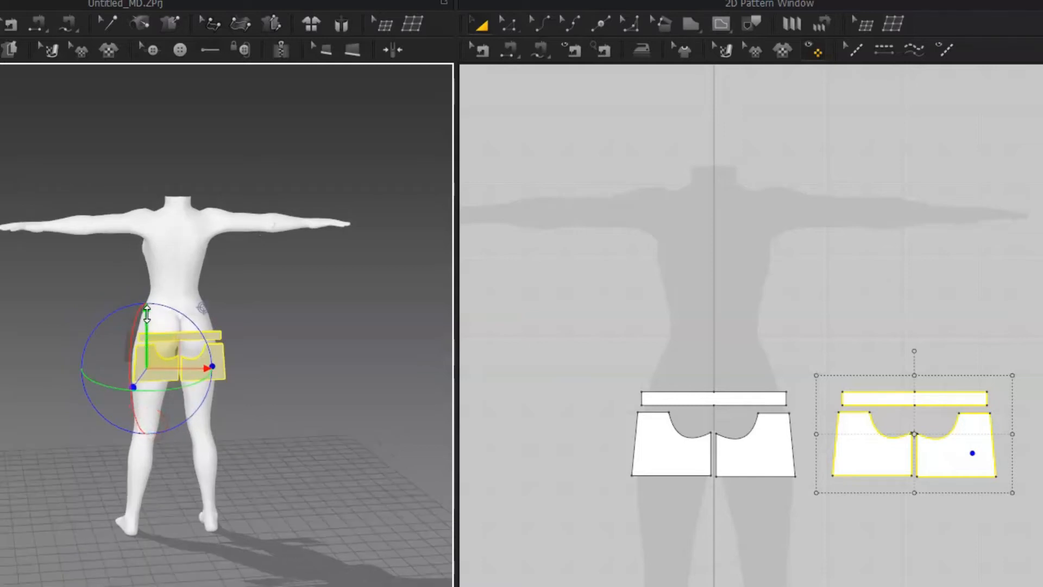
{"action": "left_click_drag", "start_coordinate": [147, 315], "coordinate": [154, 298]}
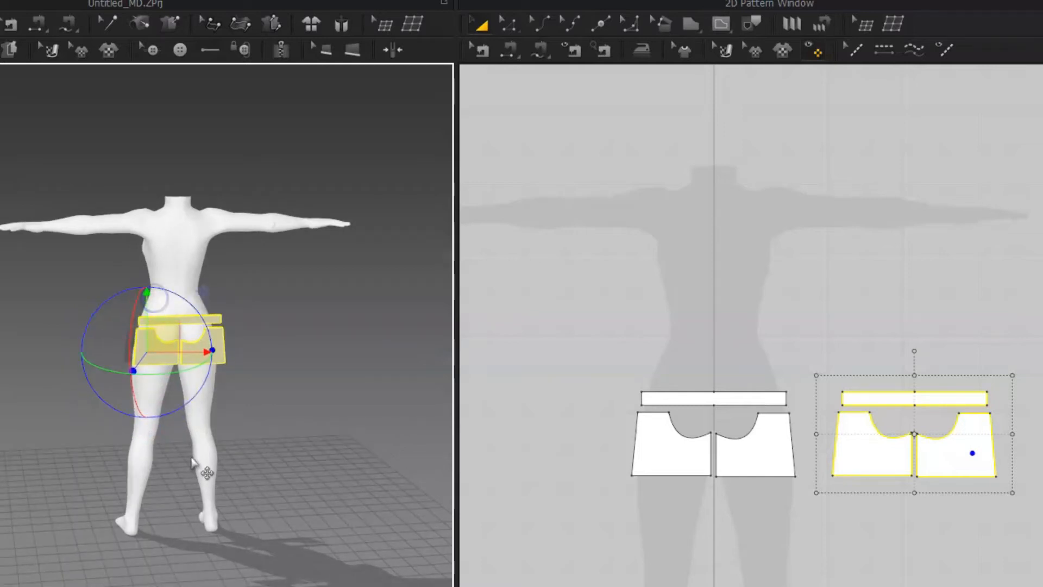
Sew the front waistband's end at the avatar's right hip to the matching end of the back waistband with Segment Sewing.
{"action": "right_click_drag", "start_coordinate": [195, 456], "coordinate": [539, 451]}
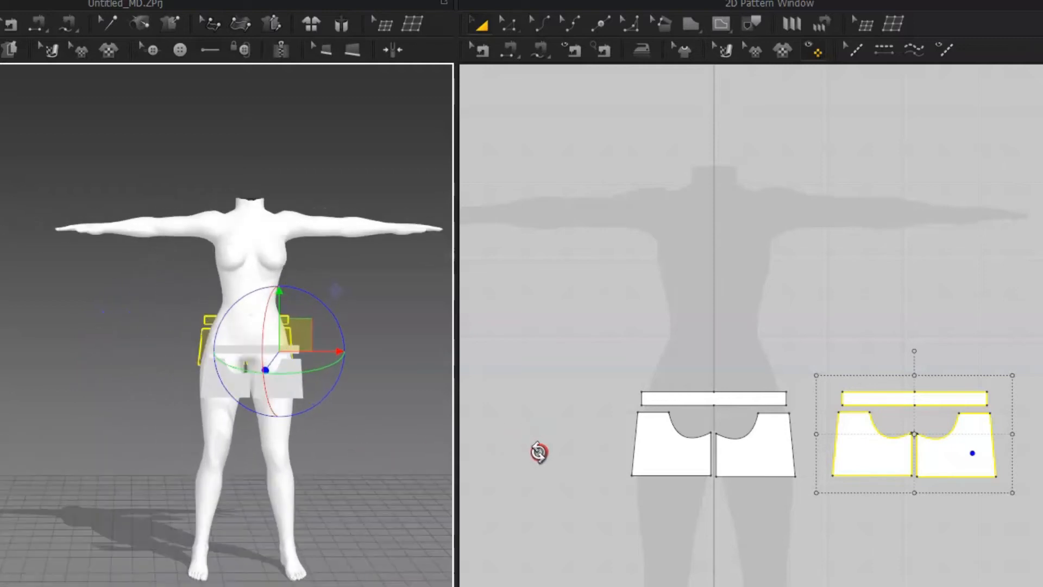
{"action": "right_click_drag", "start_coordinate": [190, 471], "coordinate": [259, 478]}
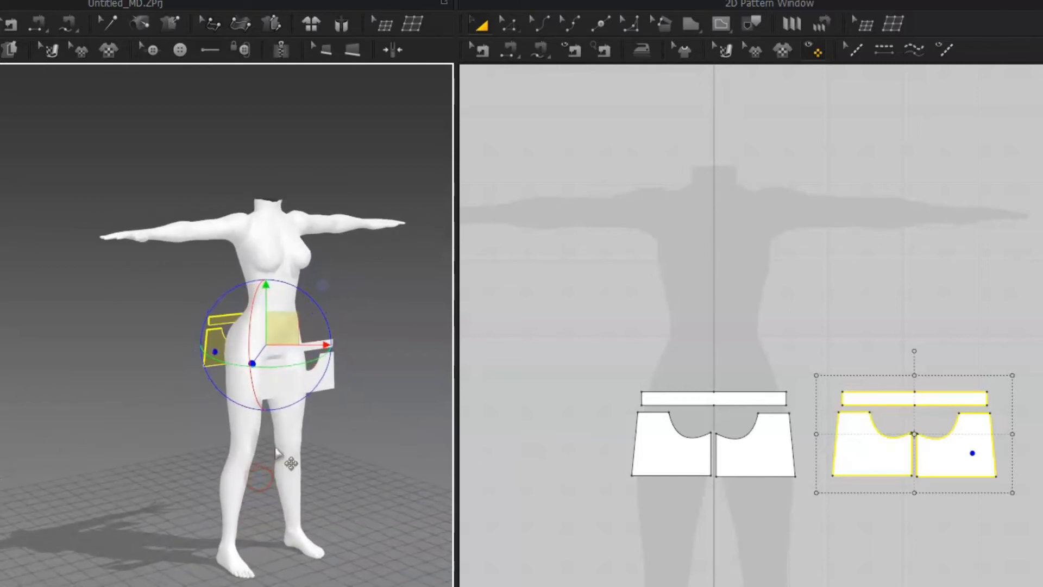
{"action": "scroll", "coordinate": [283, 455], "scroll_direction": "up", "scroll_amount": 5}
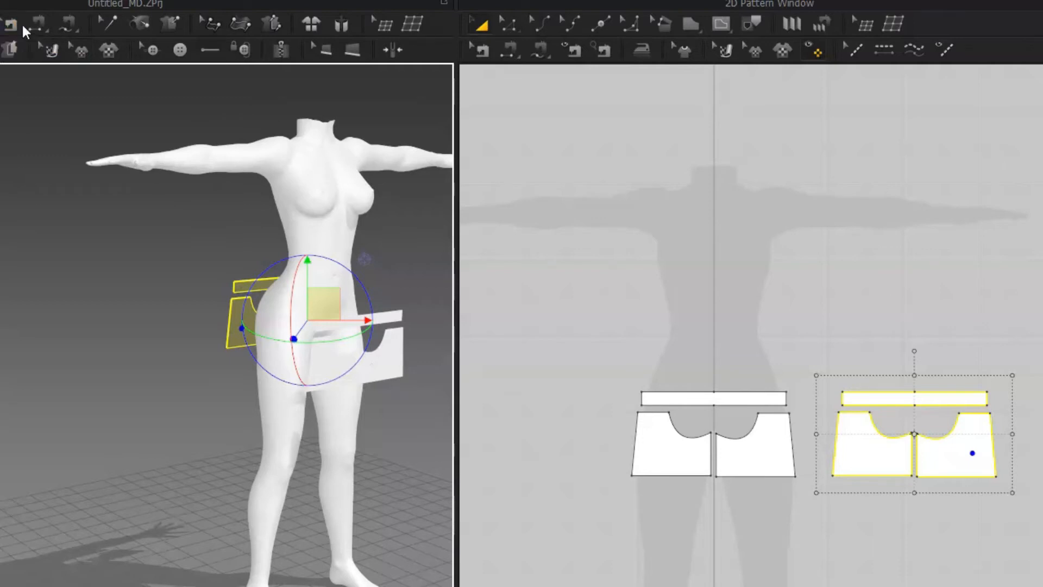
{"action": "left_click", "coordinate": [41, 25]}
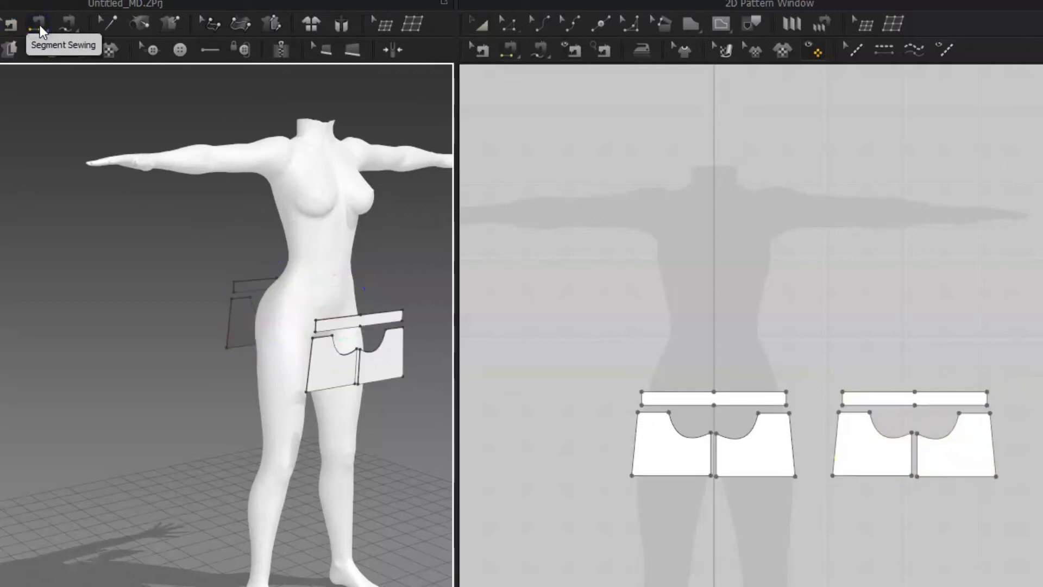
{"action": "scroll", "coordinate": [311, 327], "scroll_direction": "down", "scroll_amount": 3}
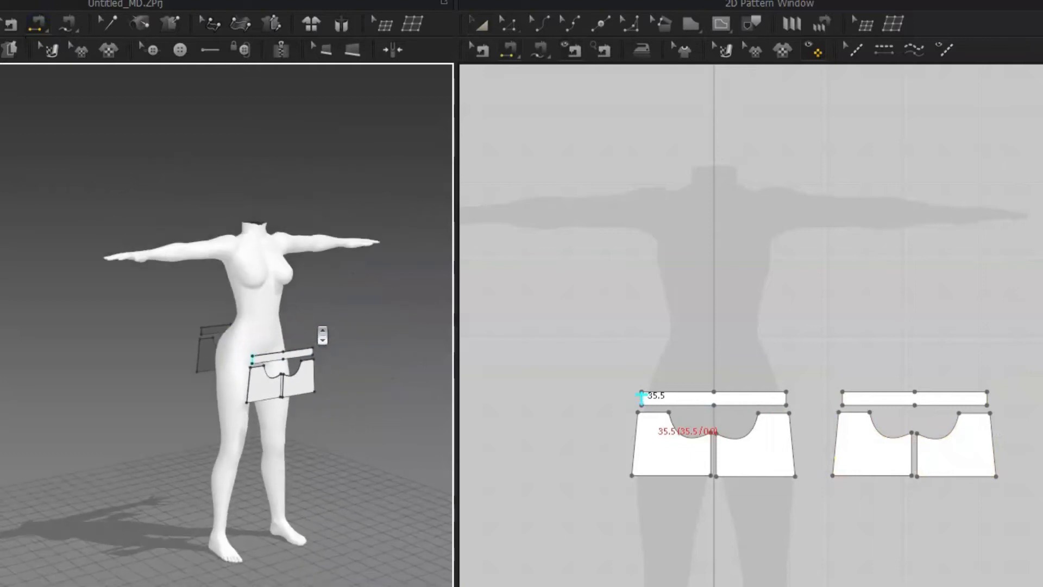
{"action": "scroll", "coordinate": [326, 321], "scroll_direction": "up", "scroll_amount": 5}
{"action": "left_click", "coordinate": [364, 300]}
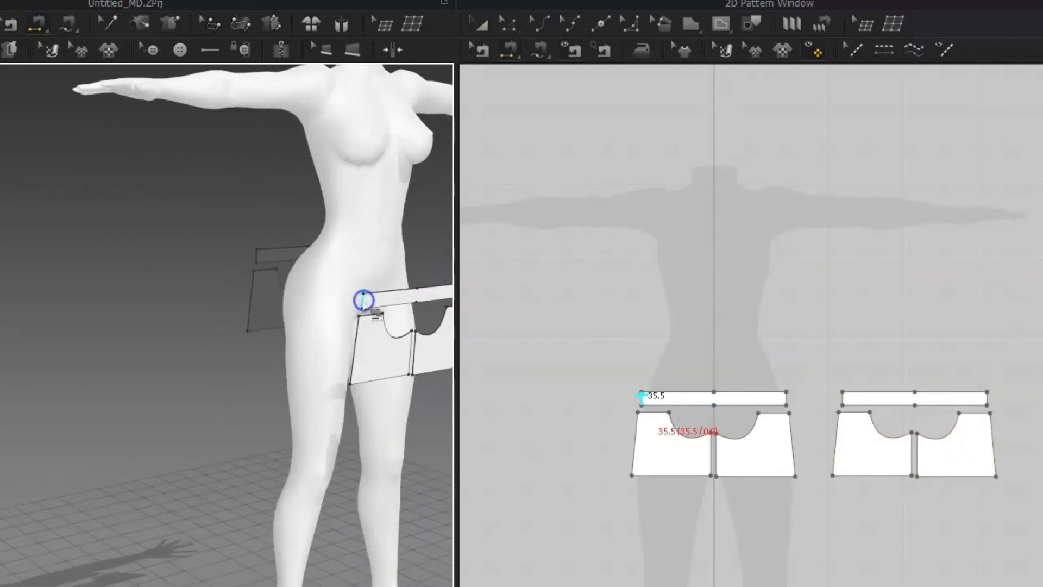
{"action": "left_click", "coordinate": [257, 261]}
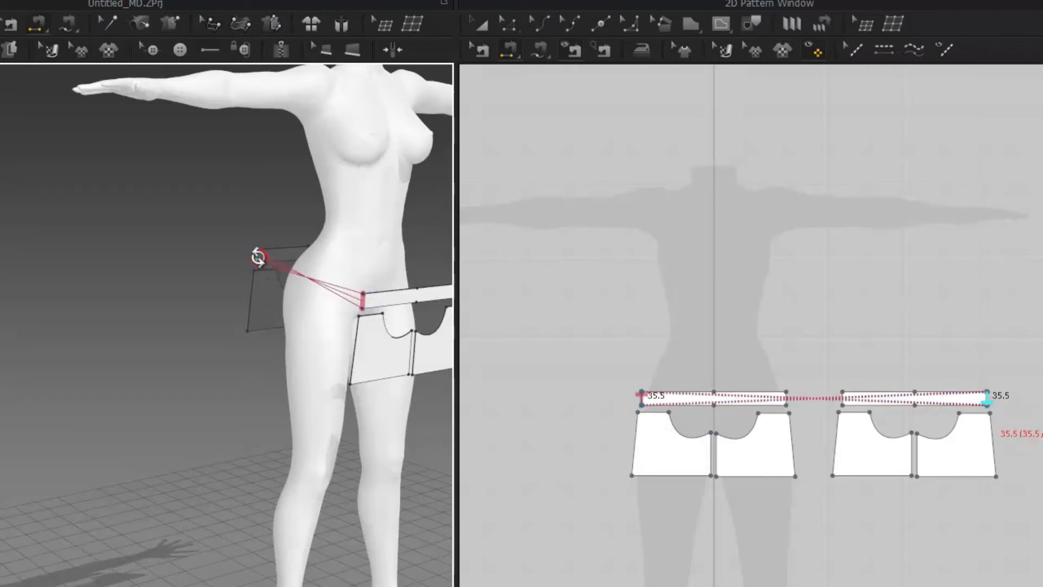
{"action": "right_click", "coordinate": [258, 262]}
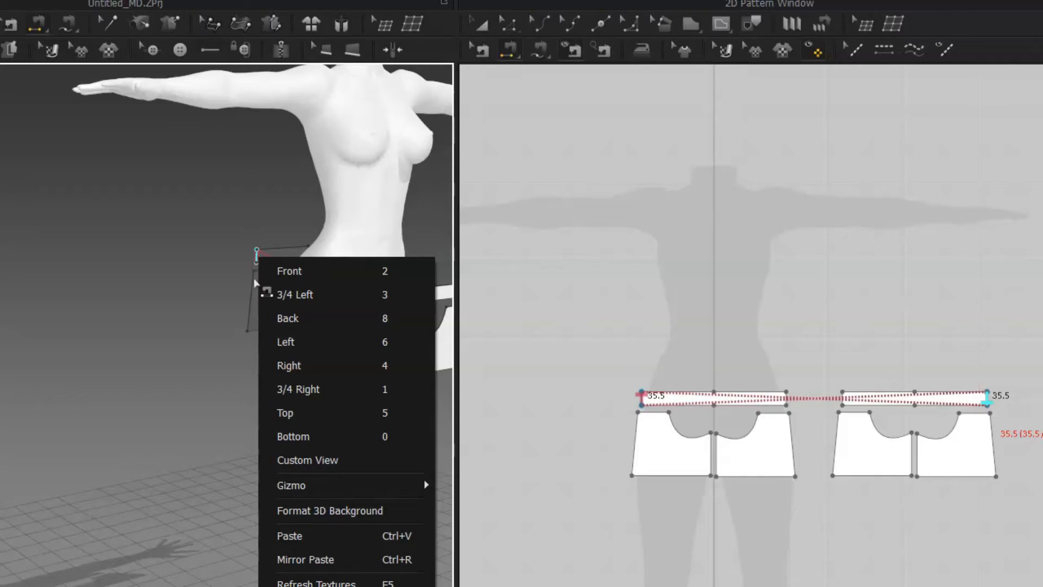
Redo the seam joining the front and back waistband ends at the avatar's right hip, with the sewing direction matched so its lines do not cross.
{"action": "right_click", "coordinate": [258, 259]}
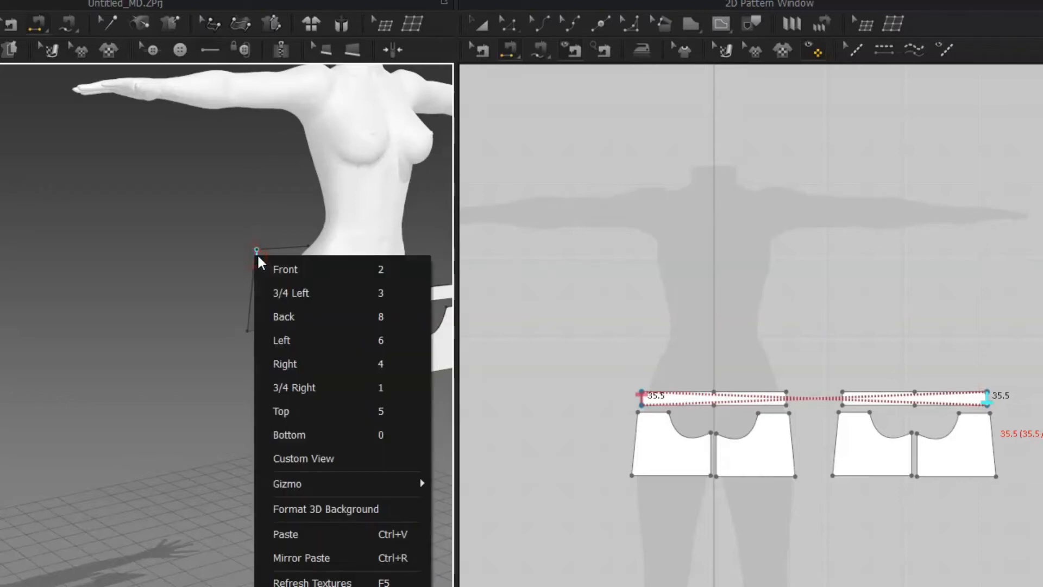
{"action": "left_click", "coordinate": [230, 313]}
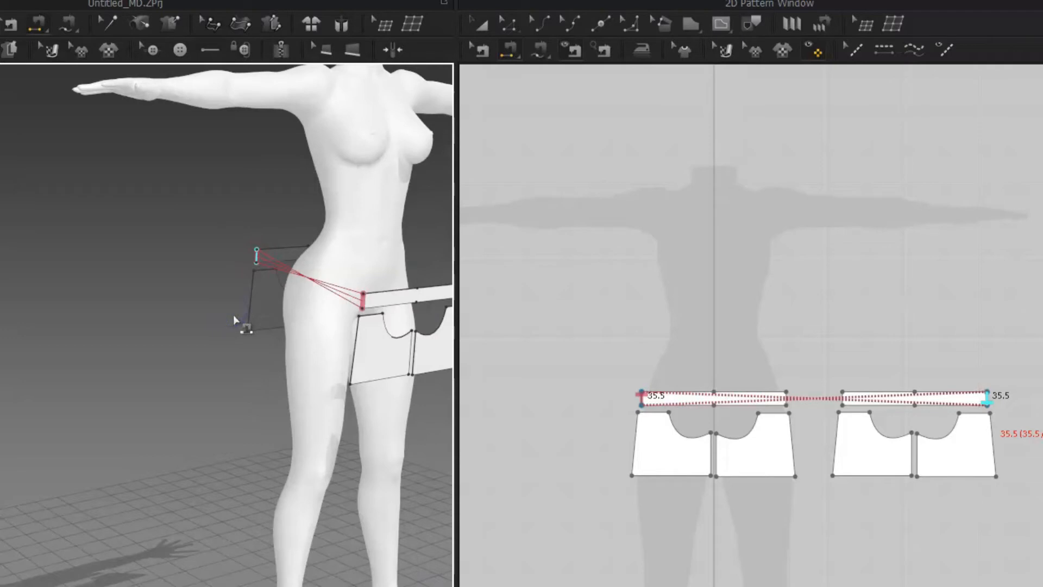
{"action": "left_click", "coordinate": [362, 299]}
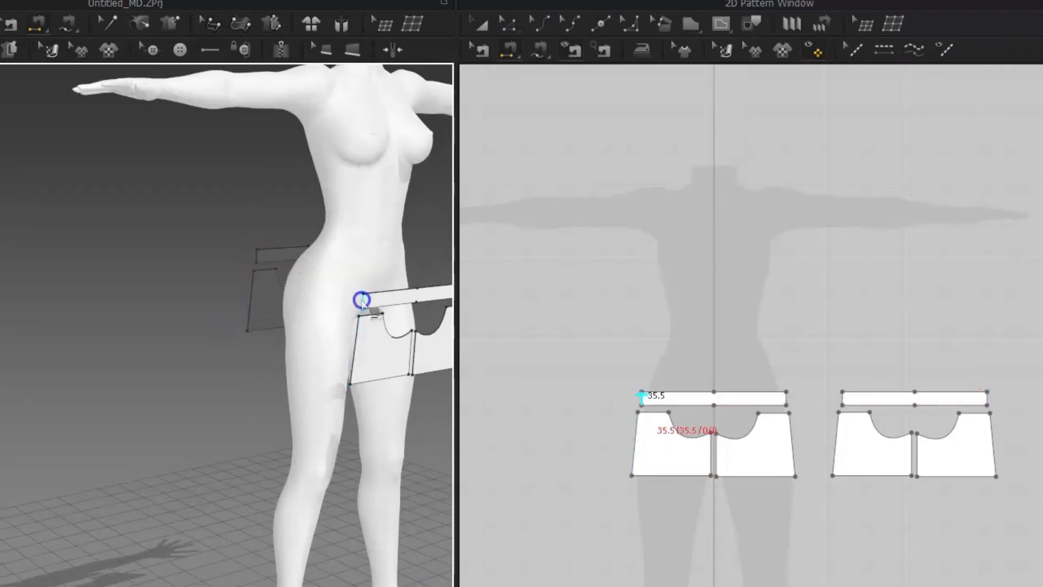
{"action": "left_click", "coordinate": [257, 254]}
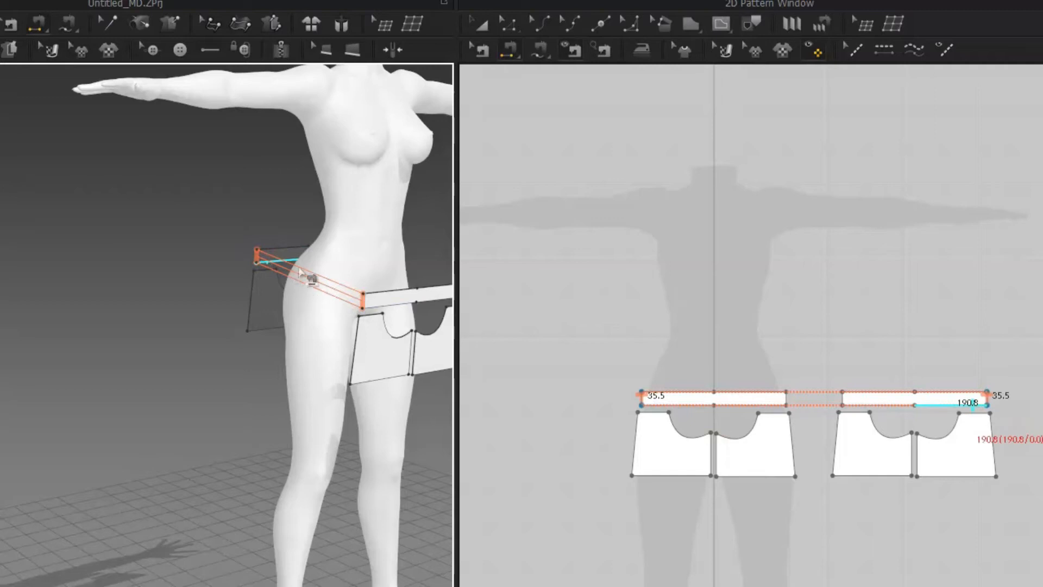
Try to sew the front leg's outer side edge at the avatar's right hip to the matching back leg edge.
{"action": "left_click", "coordinate": [354, 352]}
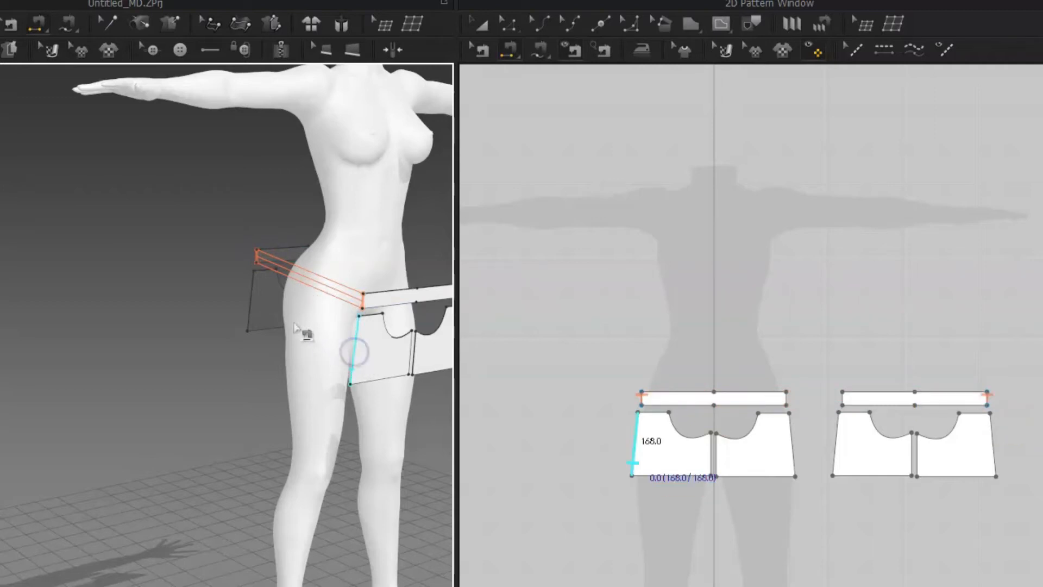
{"action": "left_click", "coordinate": [252, 299]}
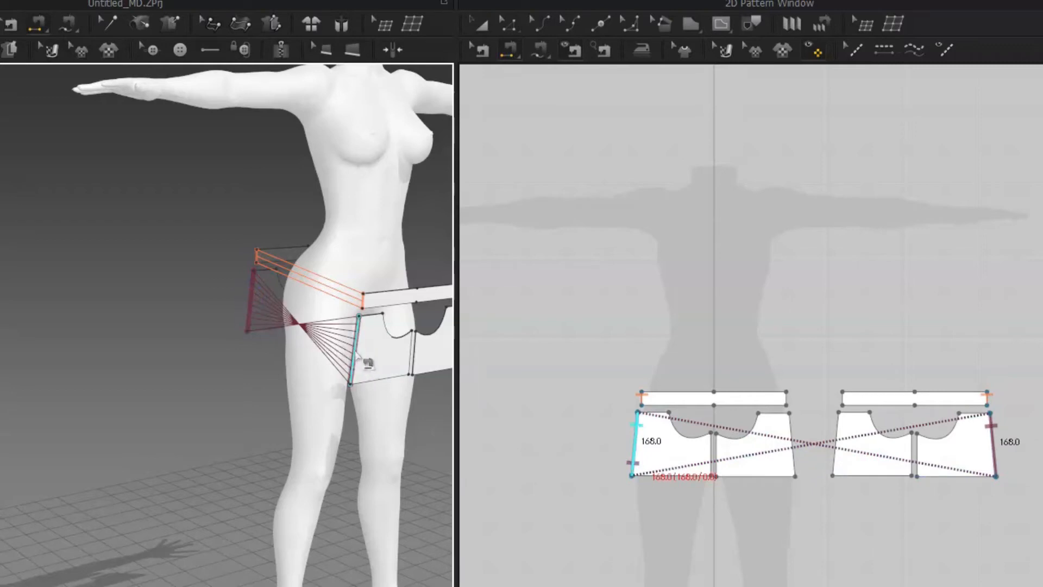
{"action": "left_click", "coordinate": [354, 352]}
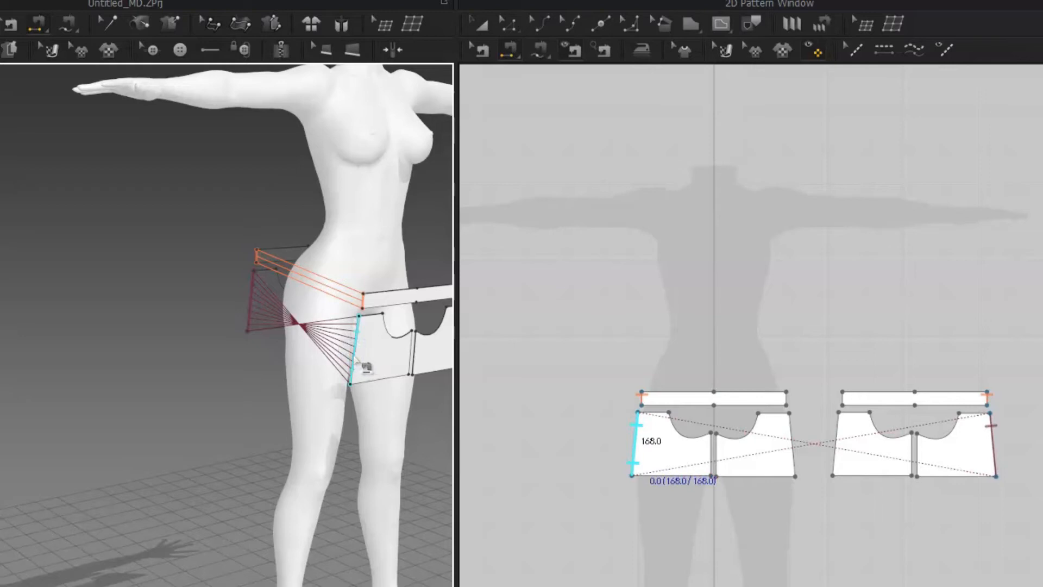
{"action": "right_click", "coordinate": [353, 356]}
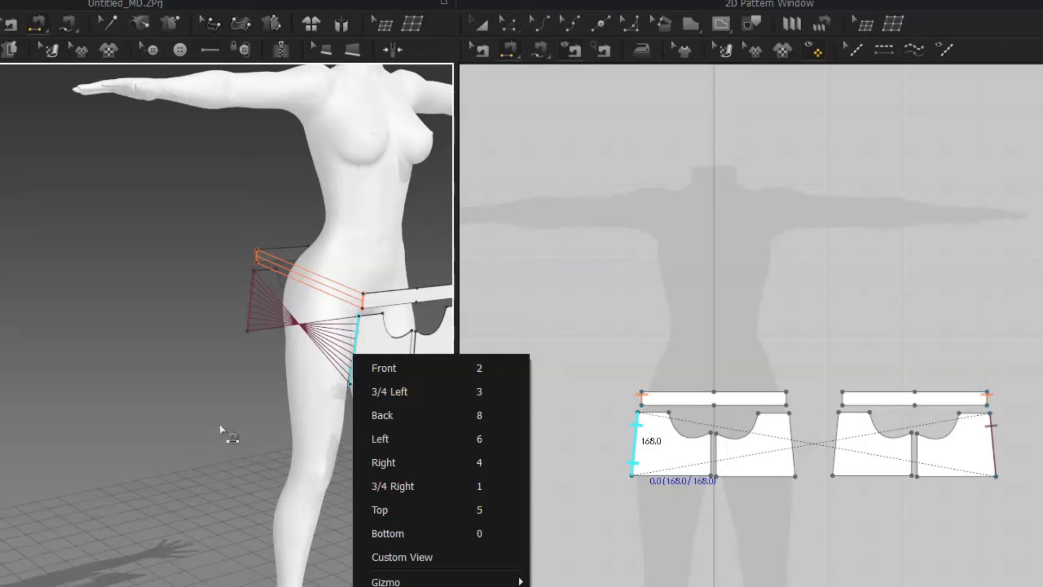
{"action": "left_click", "coordinate": [217, 457]}
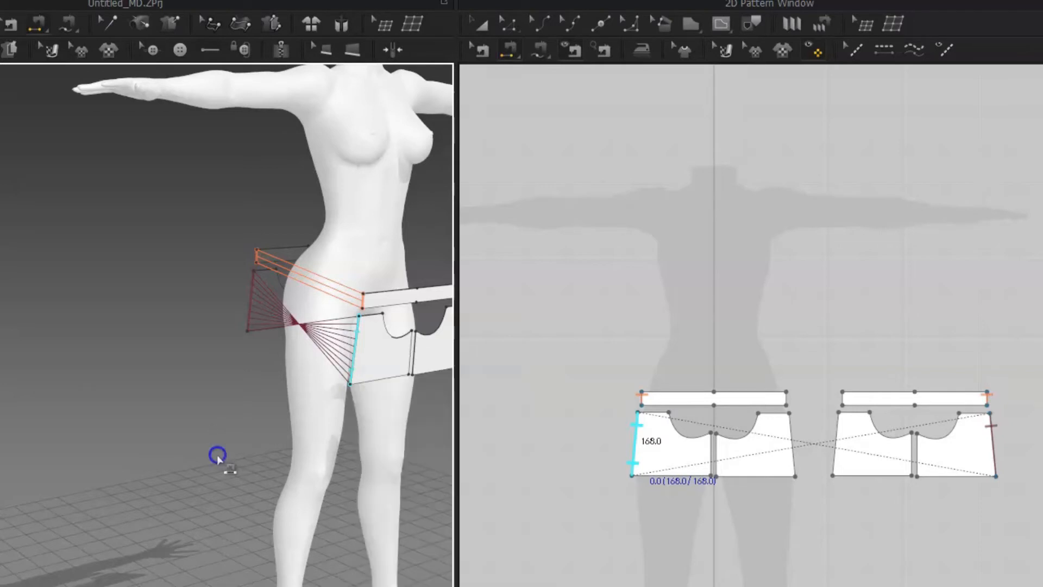
{"action": "left_click", "coordinate": [358, 369]}
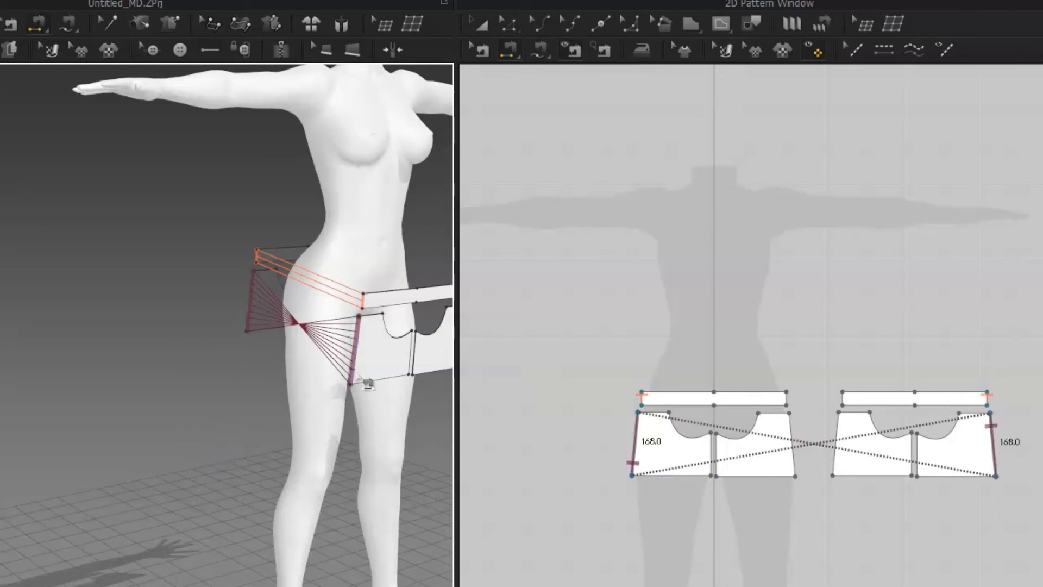
{"action": "right_click", "coordinate": [302, 326]}
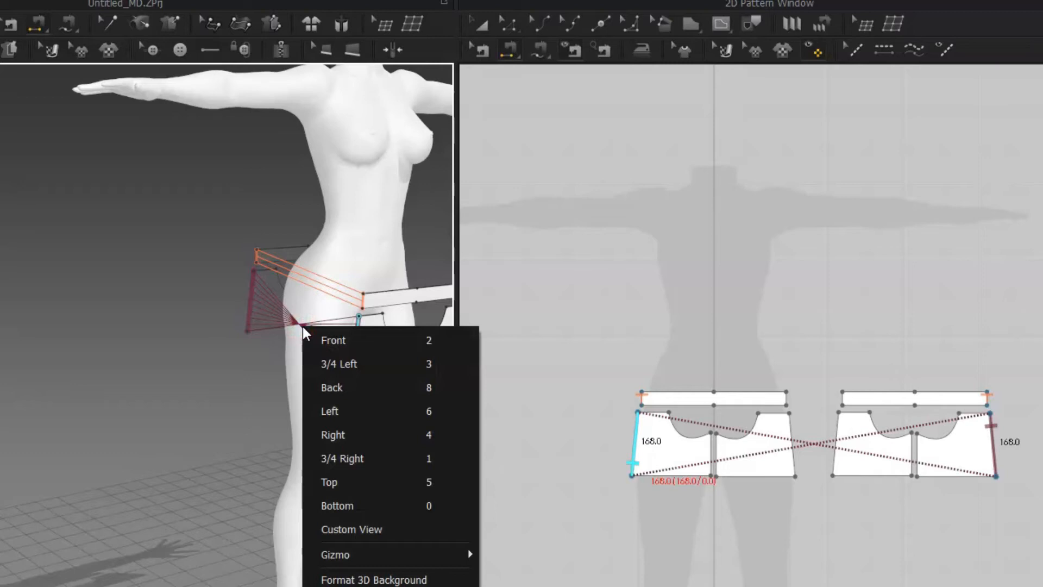
{"action": "left_click", "coordinate": [302, 327]}
{"action": "left_click", "coordinate": [275, 367]}
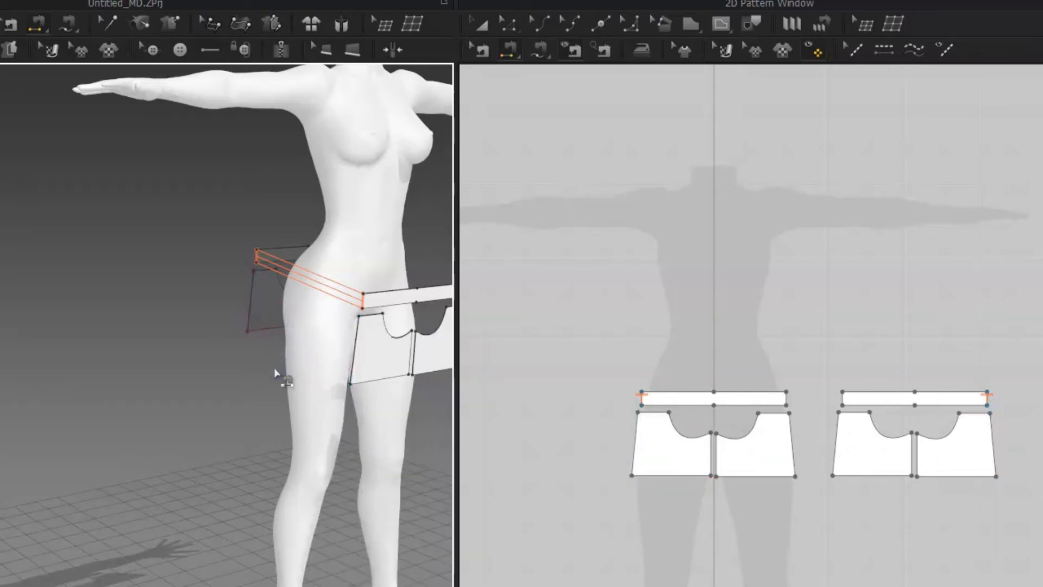
Sew the front and back legs' outer side edges together at the avatar's right hip, top to top and hem to hem.
{"action": "left_click", "coordinate": [352, 347]}
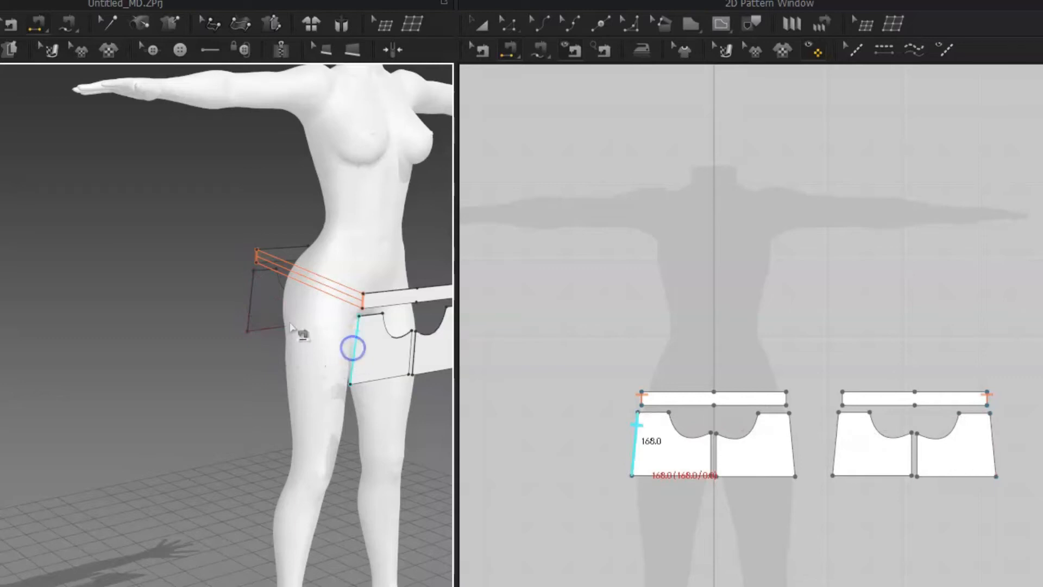
{"action": "left_click", "coordinate": [237, 273]}
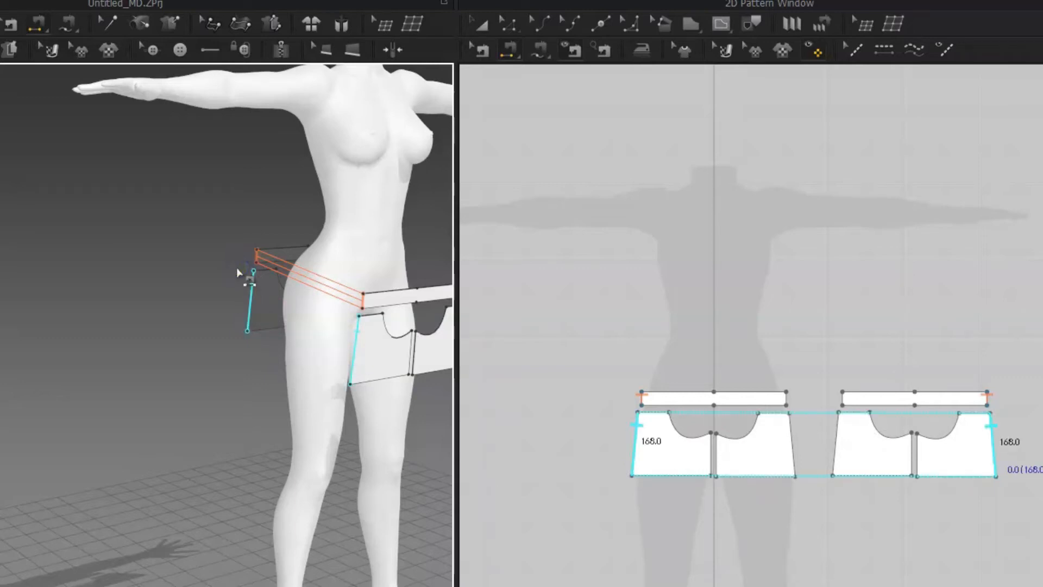
{"action": "left_click", "coordinate": [251, 299]}
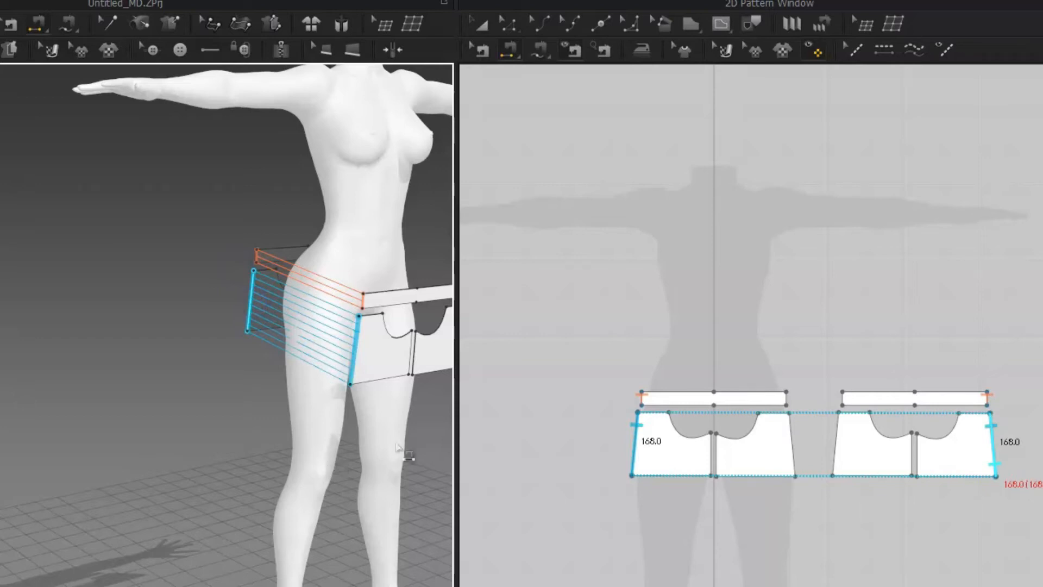
Sew the front waistband's end at the avatar's left hip to the matching end of the back waistband.
{"action": "right_click_drag", "start_coordinate": [387, 405], "coordinate": [177, 396]}
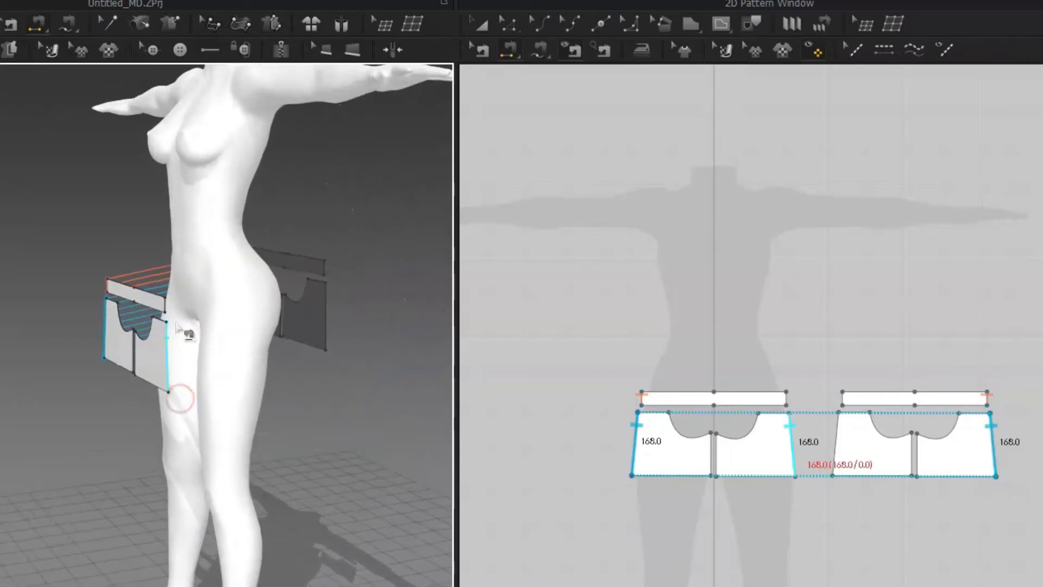
{"action": "left_click", "coordinate": [165, 307]}
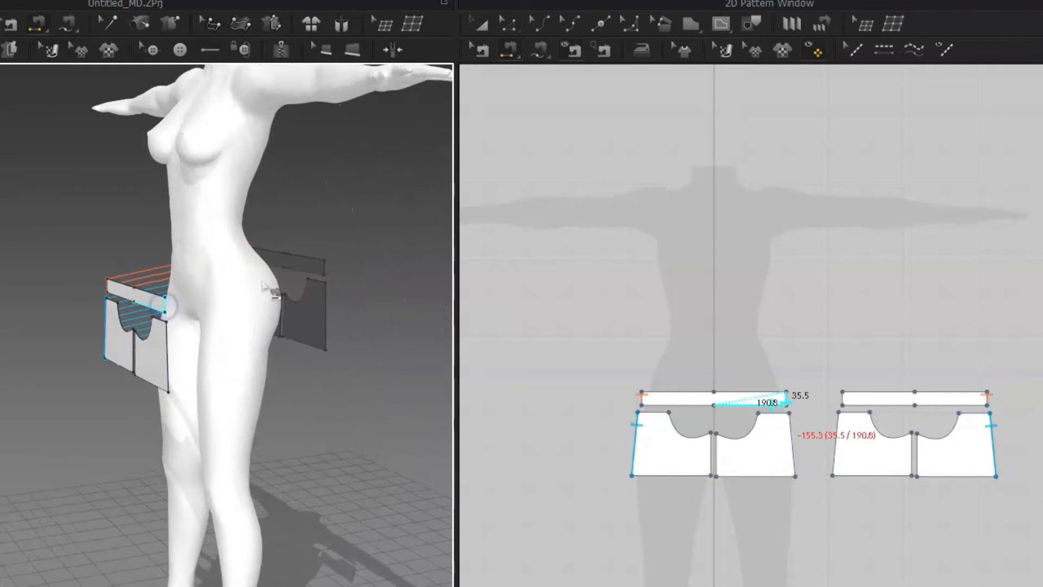
{"action": "left_click", "coordinate": [327, 273]}
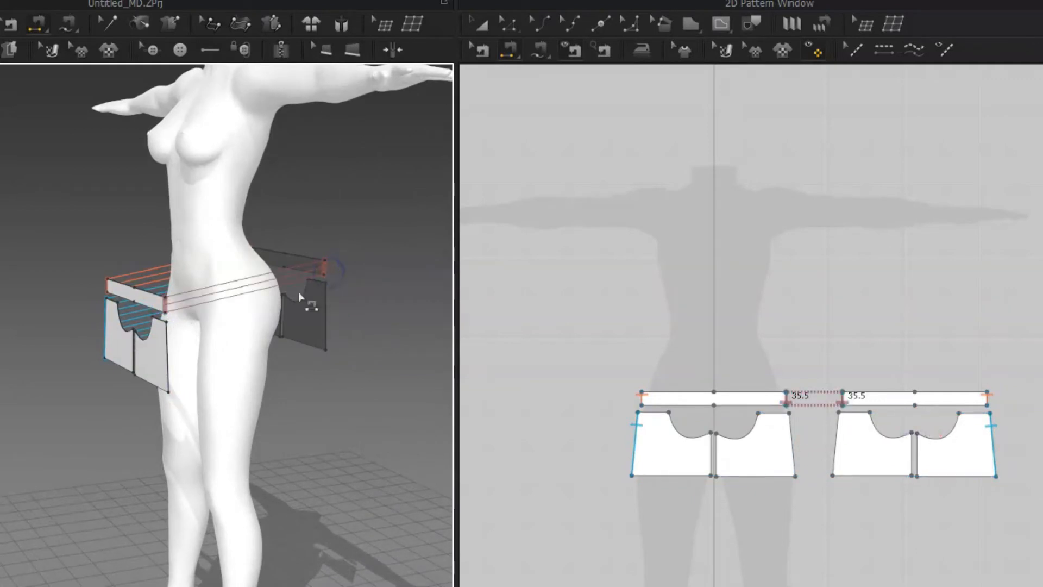
Try to sew the front leg's outer side edge at the avatar's left hip to the matching back leg edge.
{"action": "left_click", "coordinate": [170, 362]}
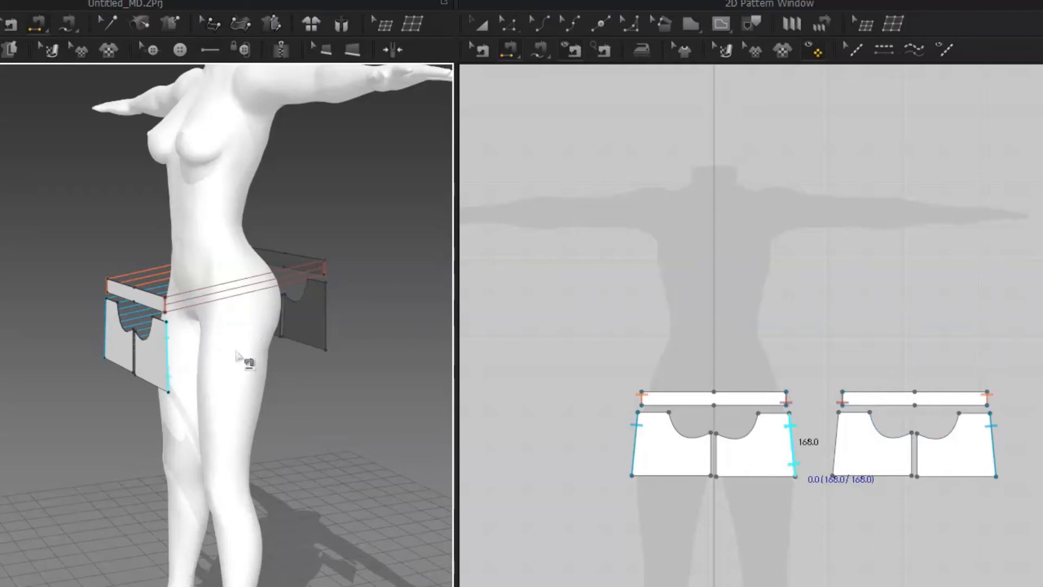
{"action": "left_click", "coordinate": [321, 327]}
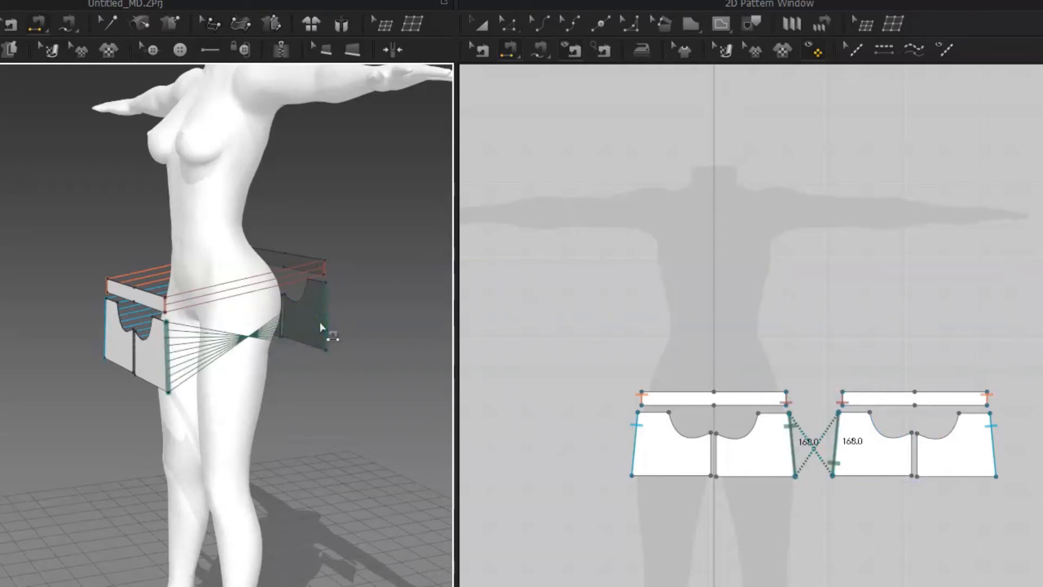
{"action": "key", "text": "ctrl+z"}
Sew the front and back legs' outer side edges together at the avatar's left hip, keeping the seam lines parallel.
{"action": "left_click", "coordinate": [166, 345]}
{"action": "left_click", "coordinate": [326, 320]}
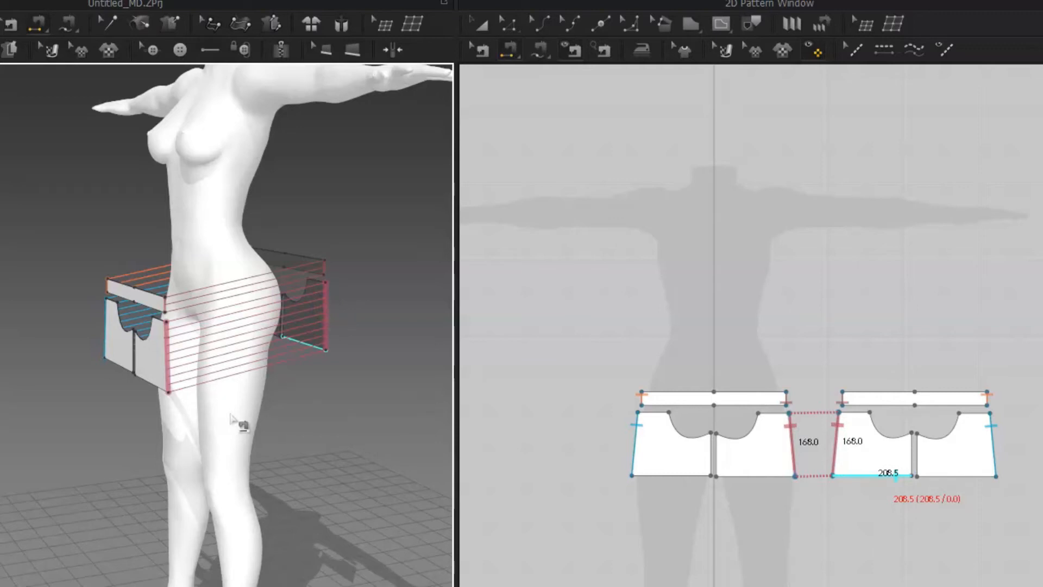
{"action": "right_click_drag", "start_coordinate": [220, 413], "coordinate": [305, 425]}
{"action": "middle_click_drag", "start_coordinate": [304, 424], "coordinate": [217, 441]}
{"action": "scroll", "coordinate": [218, 443], "scroll_direction": "down", "scroll_amount": 1}
{"action": "scroll", "coordinate": [220, 444], "scroll_direction": "up", "scroll_amount": 3}
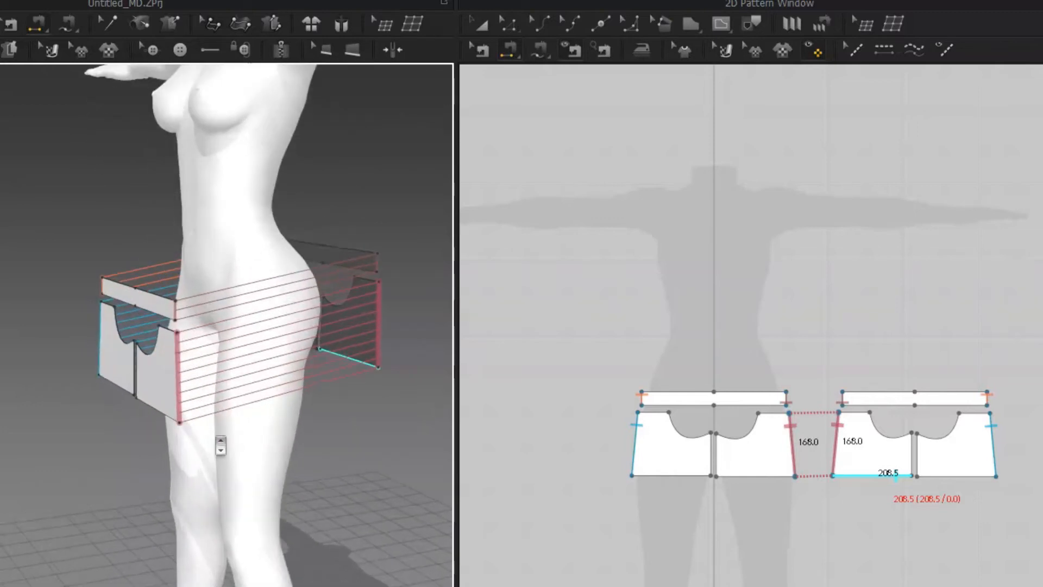
{"action": "right_click_drag", "start_coordinate": [210, 431], "coordinate": [329, 422]}
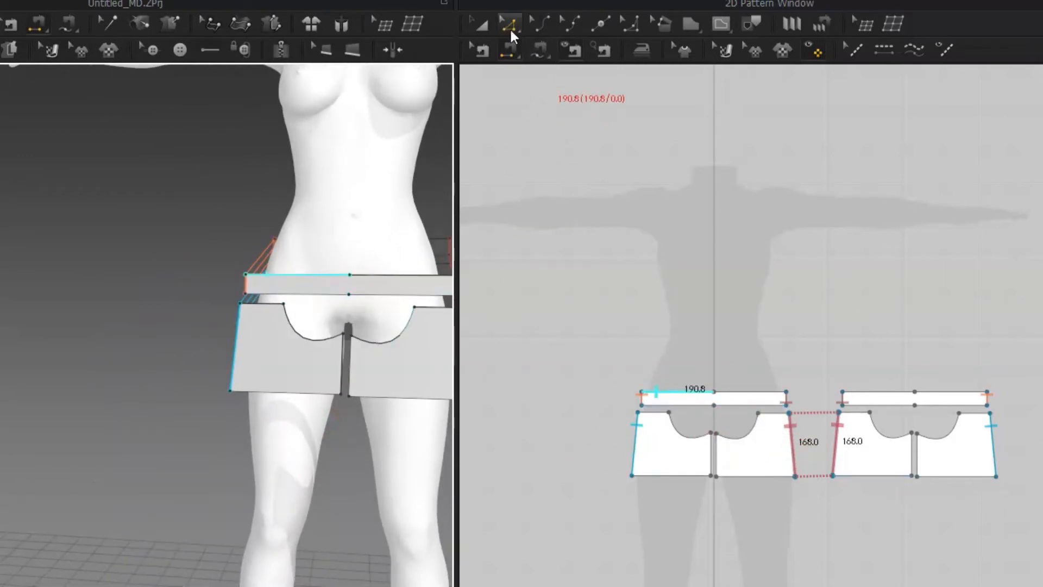
{"action": "left_click", "coordinate": [601, 24]}
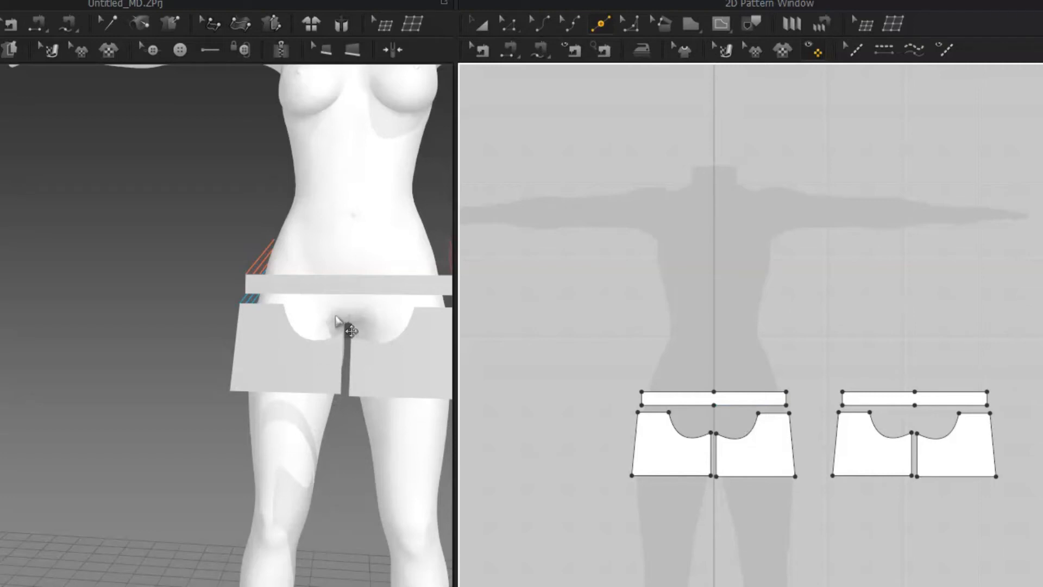
{"action": "right_click", "coordinate": [260, 303]}
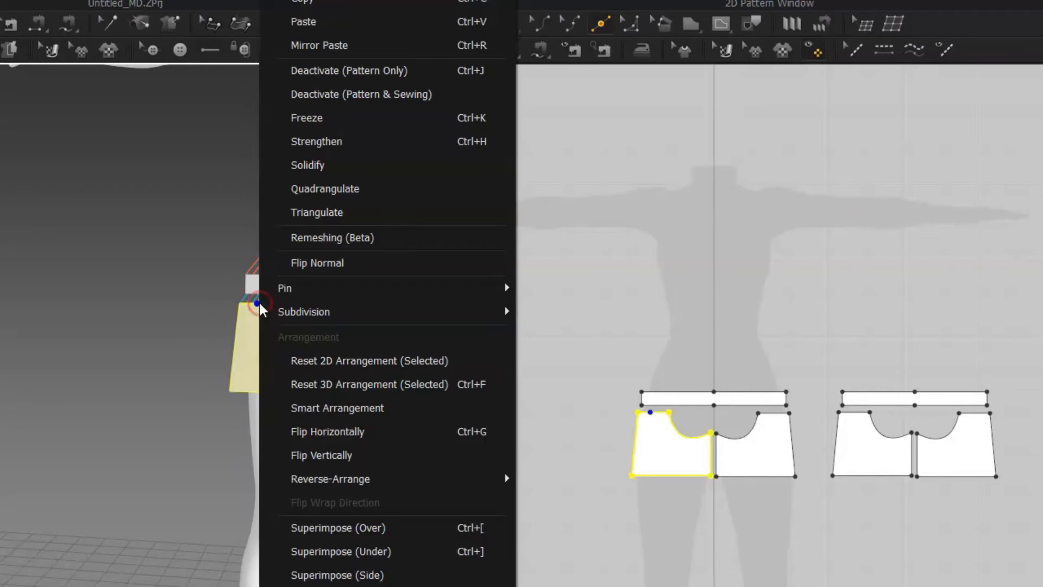
{"action": "left_click", "coordinate": [205, 355]}
{"action": "left_click", "coordinate": [269, 320]}
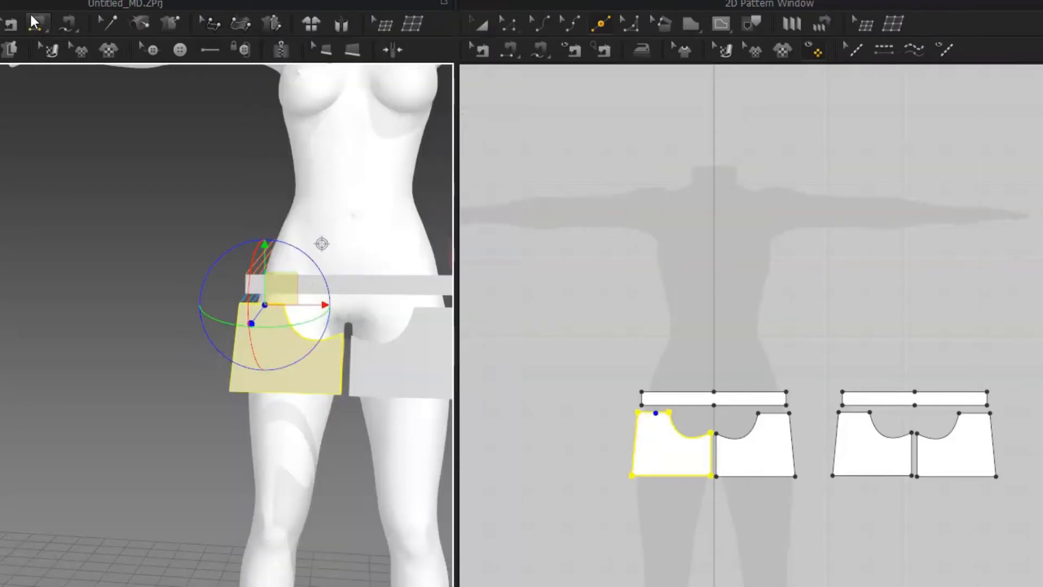
Sew the top edge of the front leg on the avatar's right to the waistband's lower edge on that side with Segment Sewing.
{"action": "left_click", "coordinate": [43, 21]}
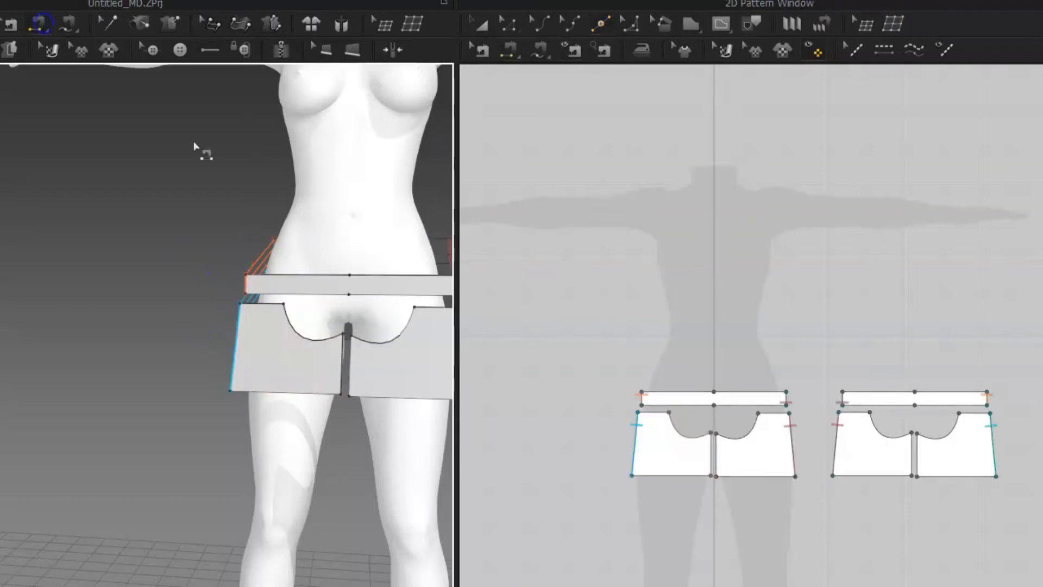
{"action": "left_click", "coordinate": [269, 302]}
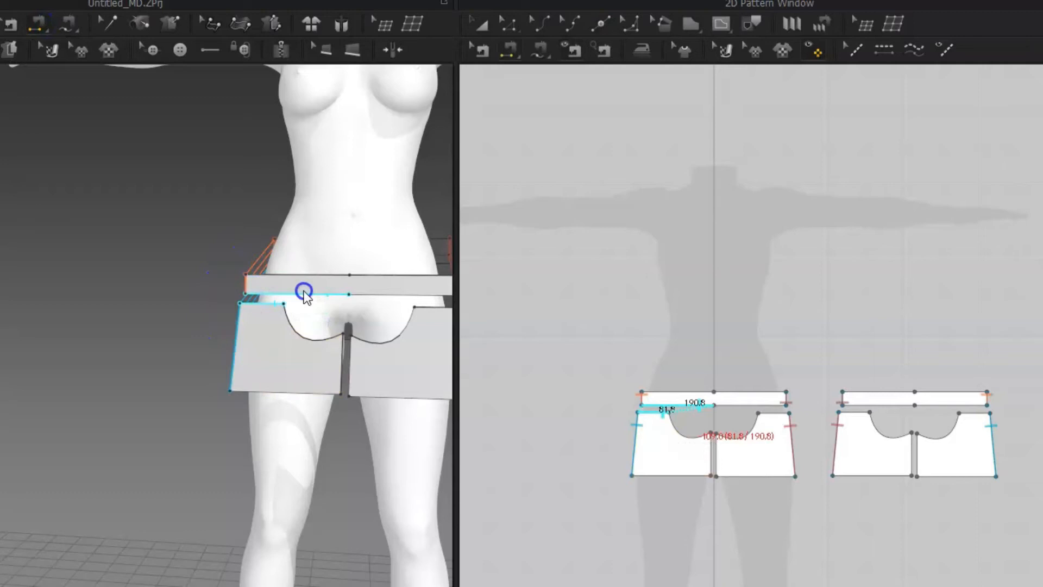
{"action": "left_click", "coordinate": [304, 291]}
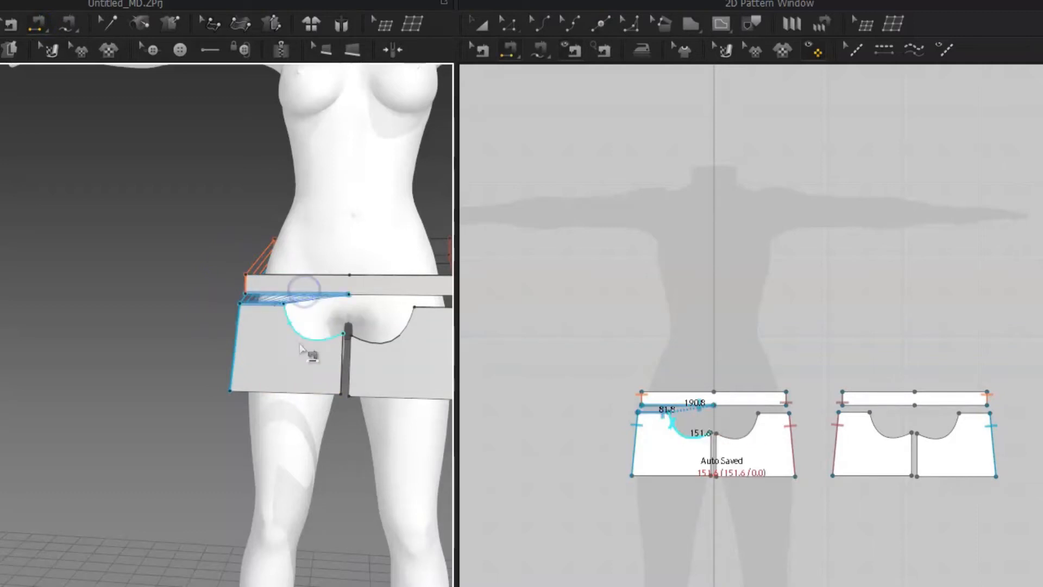
Try to sew the top edge of the front leg on the avatar's left to the waistband's lower edge on that side.
{"action": "left_click", "coordinate": [424, 308]}
{"action": "left_click", "coordinate": [403, 294]}
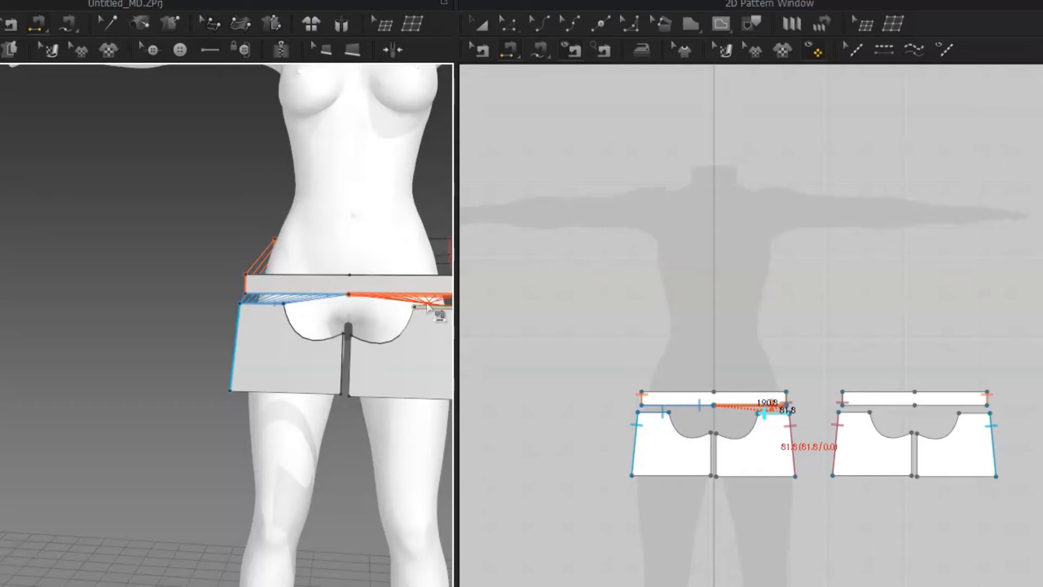
{"action": "left_click", "coordinate": [406, 294]}
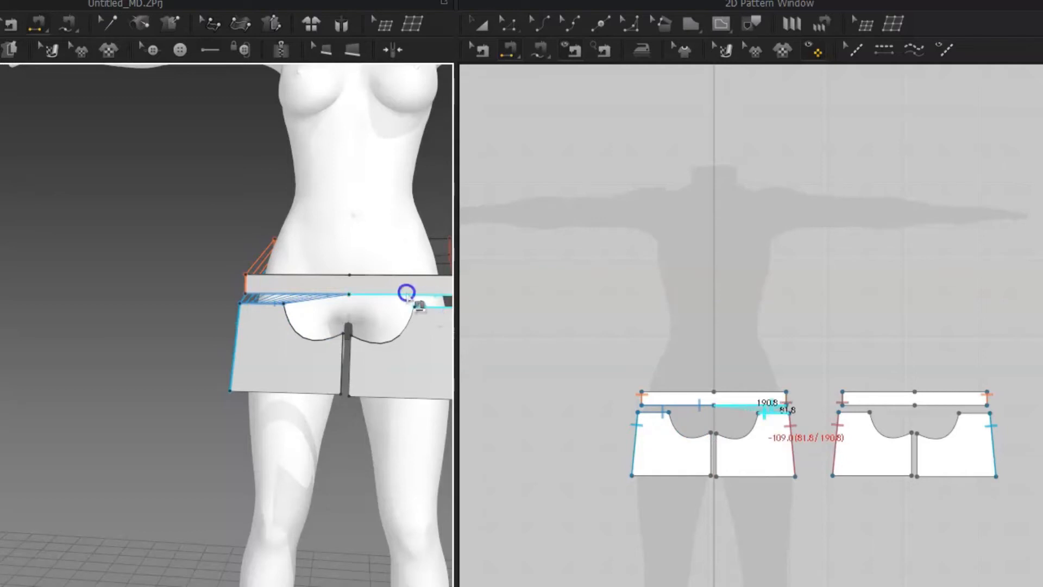
{"action": "scroll", "coordinate": [429, 317], "scroll_direction": "down", "scroll_amount": 3}
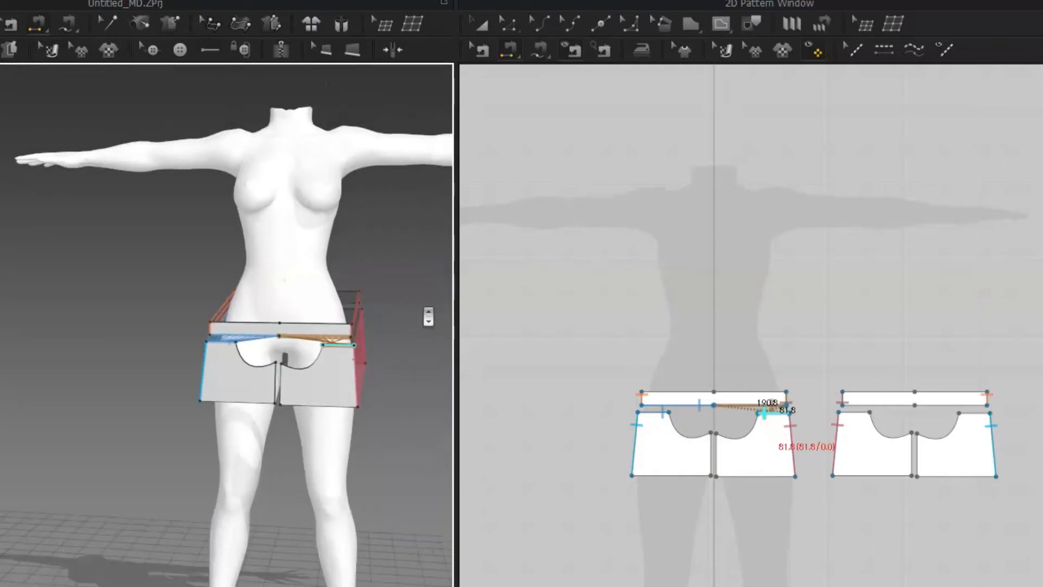
{"action": "scroll", "coordinate": [429, 317], "scroll_direction": "up", "scroll_amount": 3}
{"action": "right_click_drag", "start_coordinate": [385, 426], "coordinate": [408, 438]}
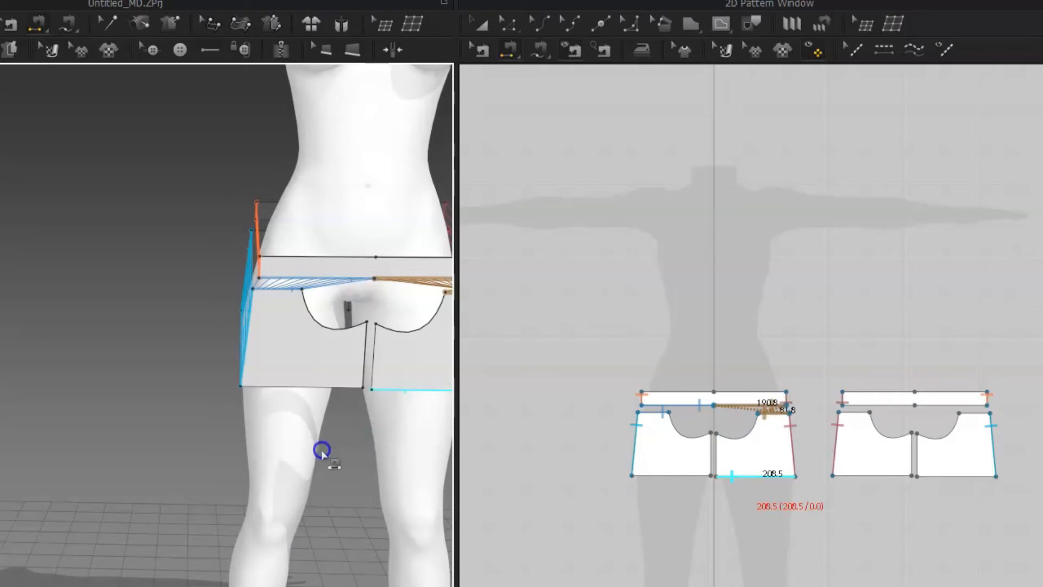
{"action": "right_click_drag", "start_coordinate": [343, 431], "coordinate": [193, 501]}
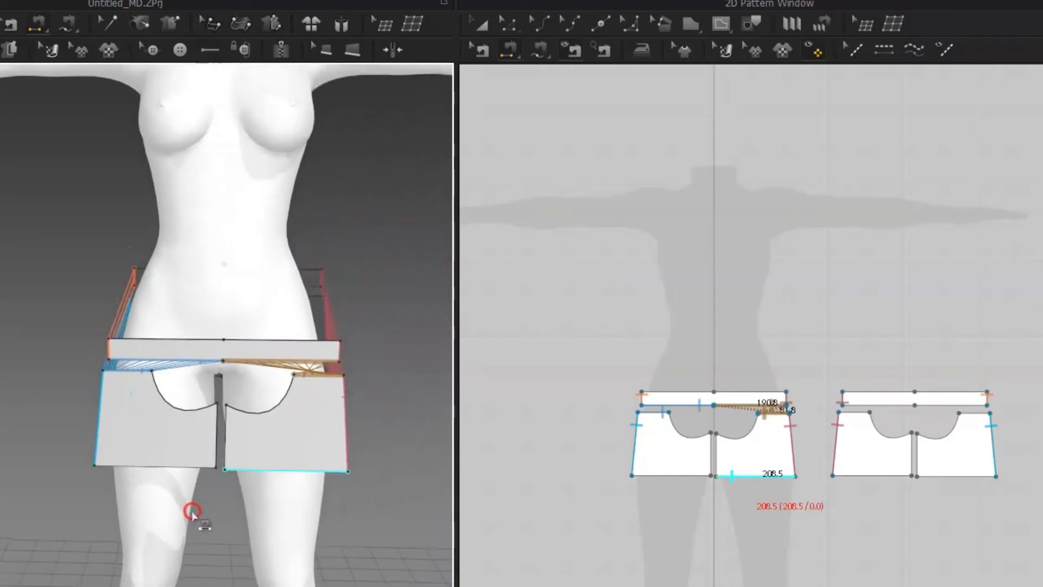
{"action": "key", "text": "ctrl+z"}
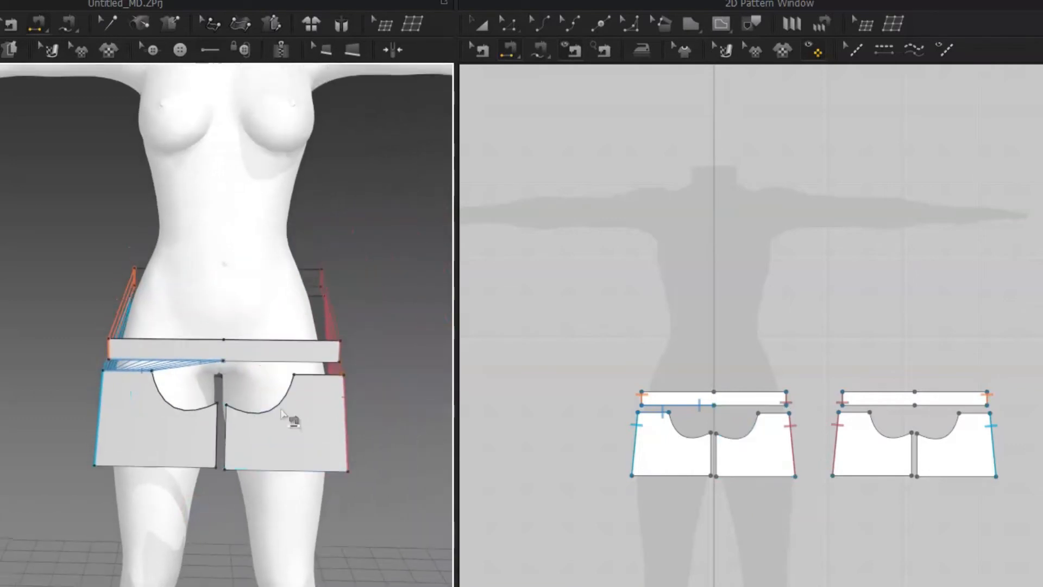
Retry sewing the top edge of the front leg at the avatar's left hip to the waistband's lower edge.
{"action": "left_click", "coordinate": [310, 372]}
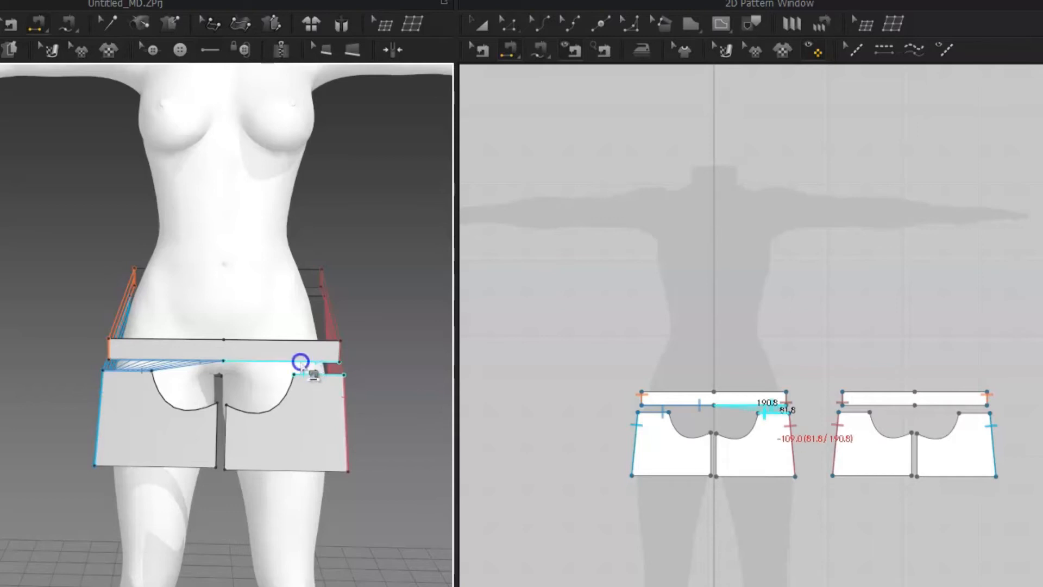
{"action": "left_click", "coordinate": [302, 361]}
{"action": "key", "text": "ctrl+z"}
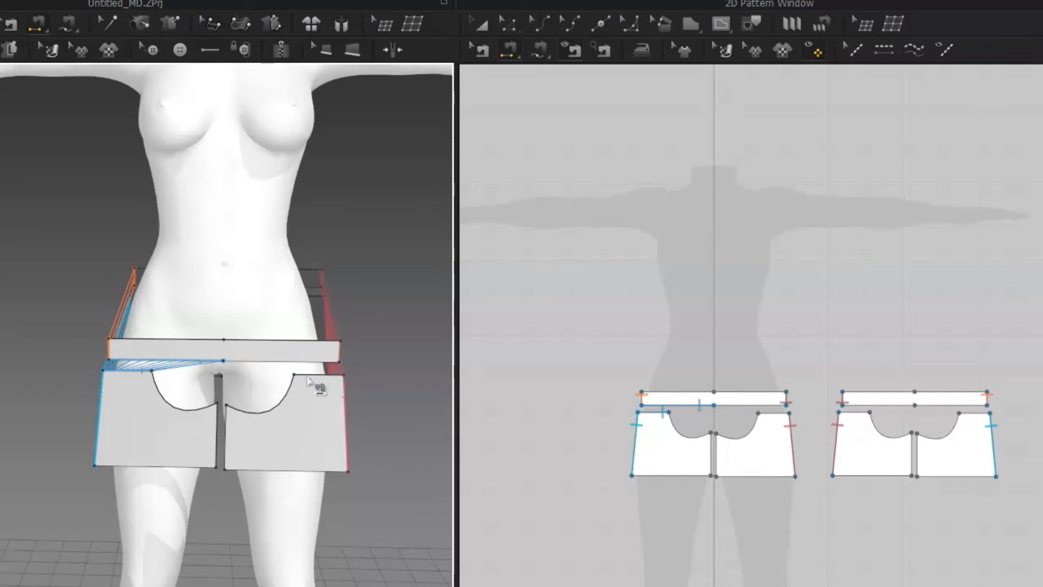
{"action": "left_click", "coordinate": [311, 373]}
{"action": "left_click", "coordinate": [289, 361]}
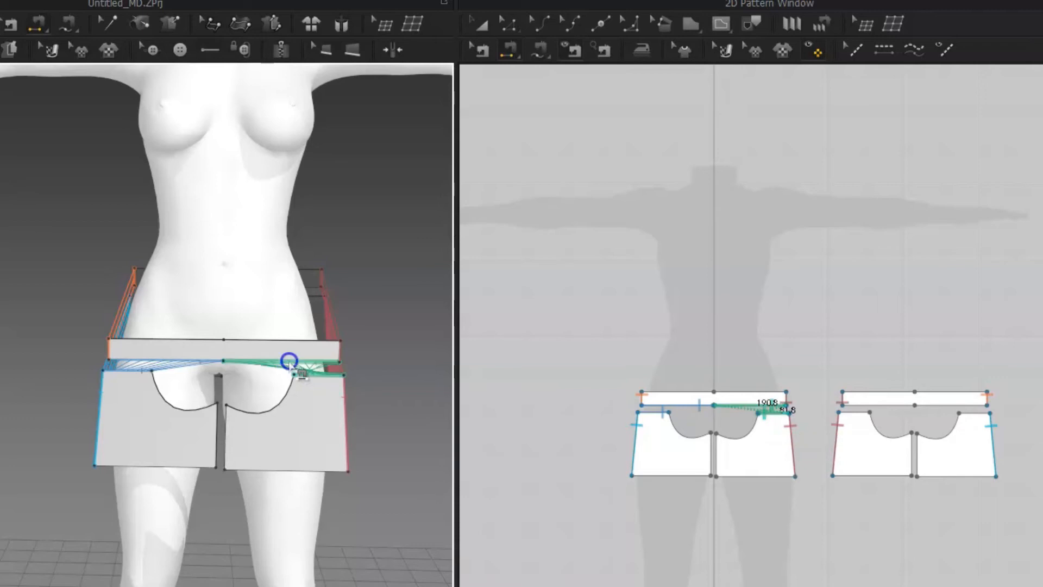
{"action": "key", "text": "ctrl+z"}
Sew the top edge of the front leg on the avatar's left to the waistband, and sew the two front crotch curves together.
{"action": "left_click", "coordinate": [306, 374]}
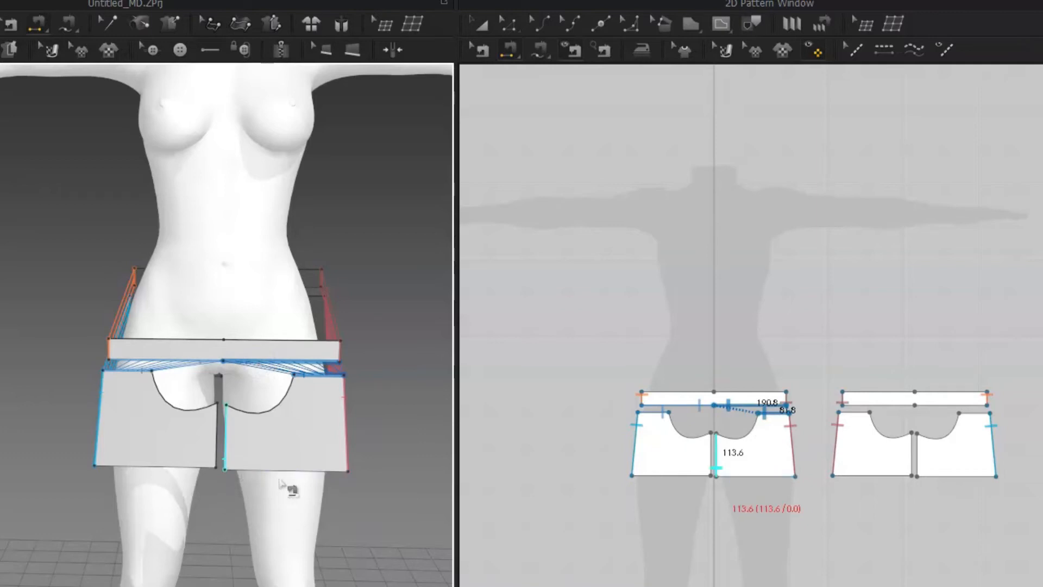
{"action": "left_click", "coordinate": [188, 407]}
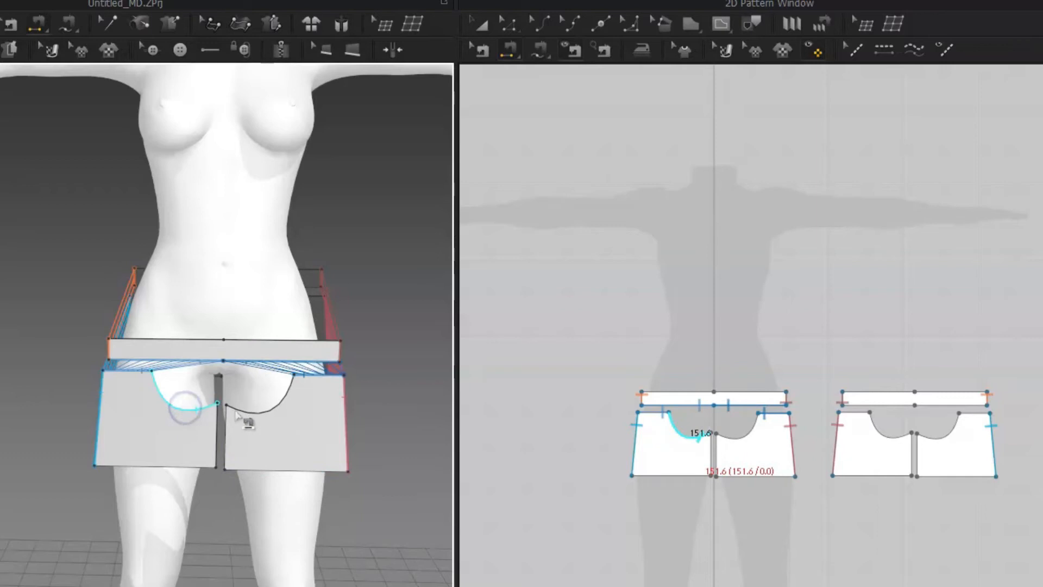
{"action": "left_click", "coordinate": [257, 412]}
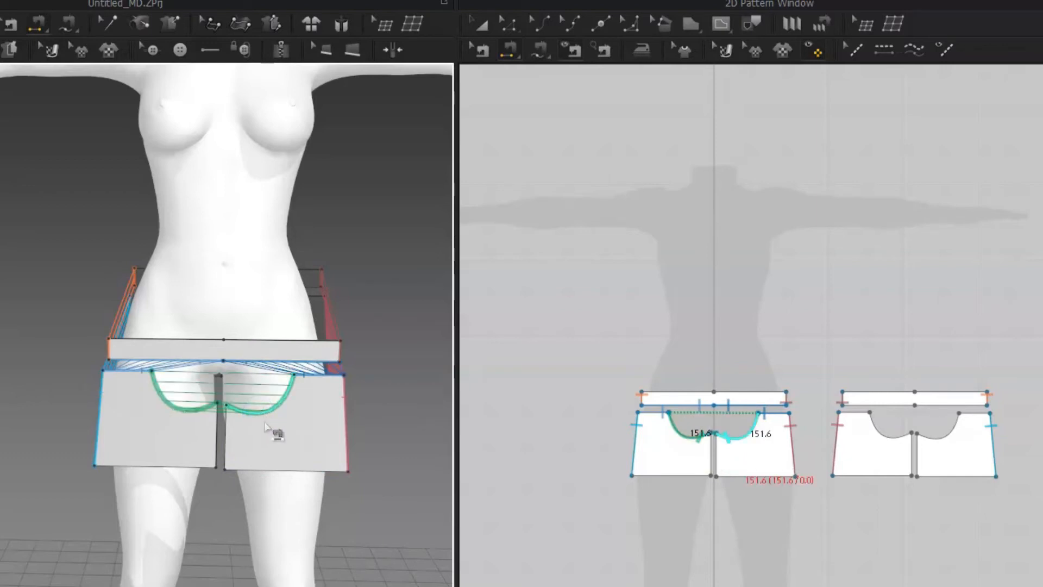
Try to sew the top edge of the back leg on the avatar's left to the back waistband's lower edge on that side.
{"action": "middle_click_drag", "start_coordinate": [380, 379], "coordinate": [404, 420]}
{"action": "right_click_drag", "start_coordinate": [391, 415], "coordinate": [63, 400]}
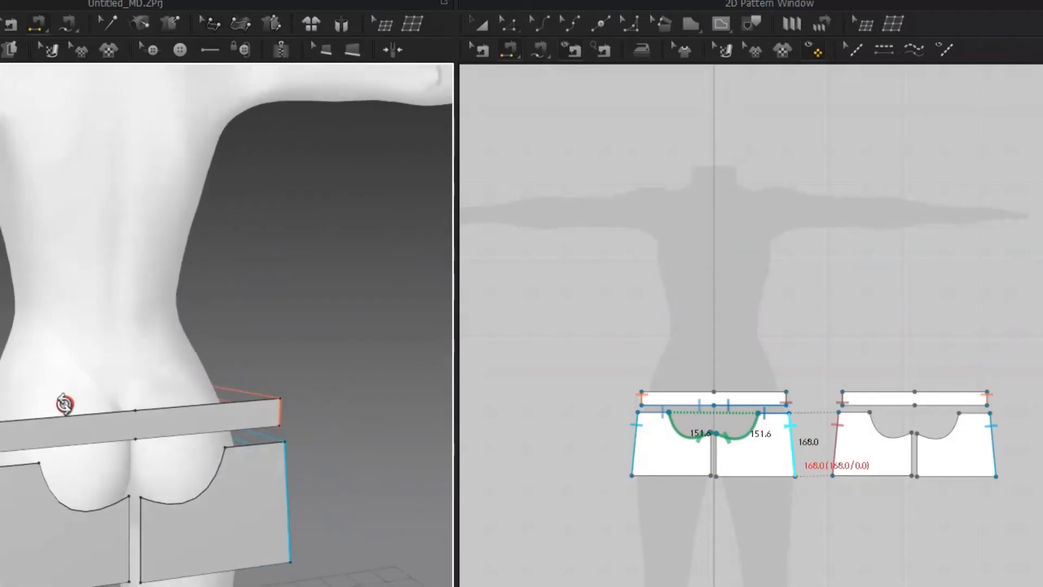
{"action": "left_click", "coordinate": [69, 477]}
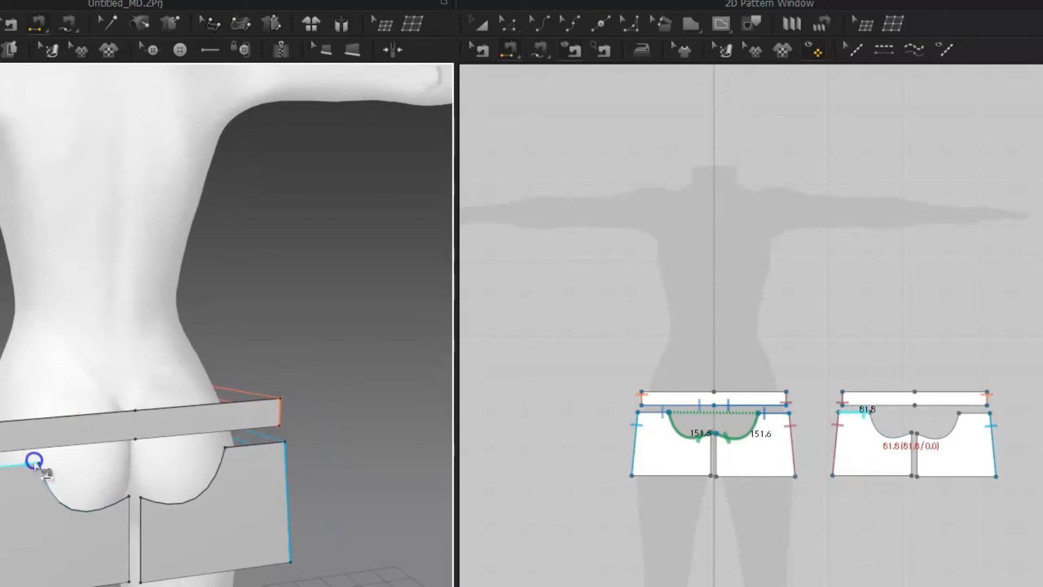
{"action": "left_click", "coordinate": [34, 461]}
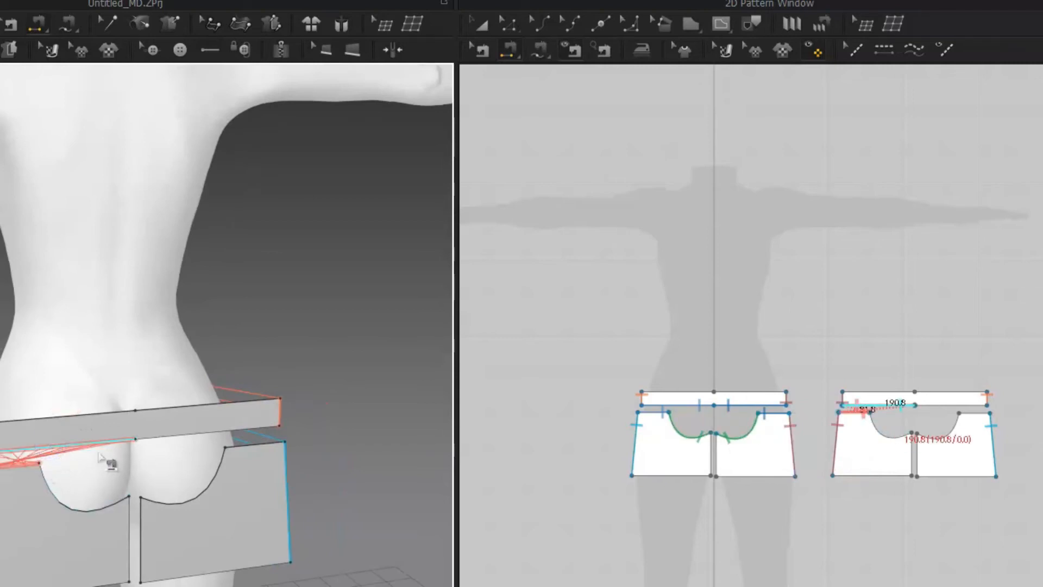
{"action": "left_click", "coordinate": [23, 460]}
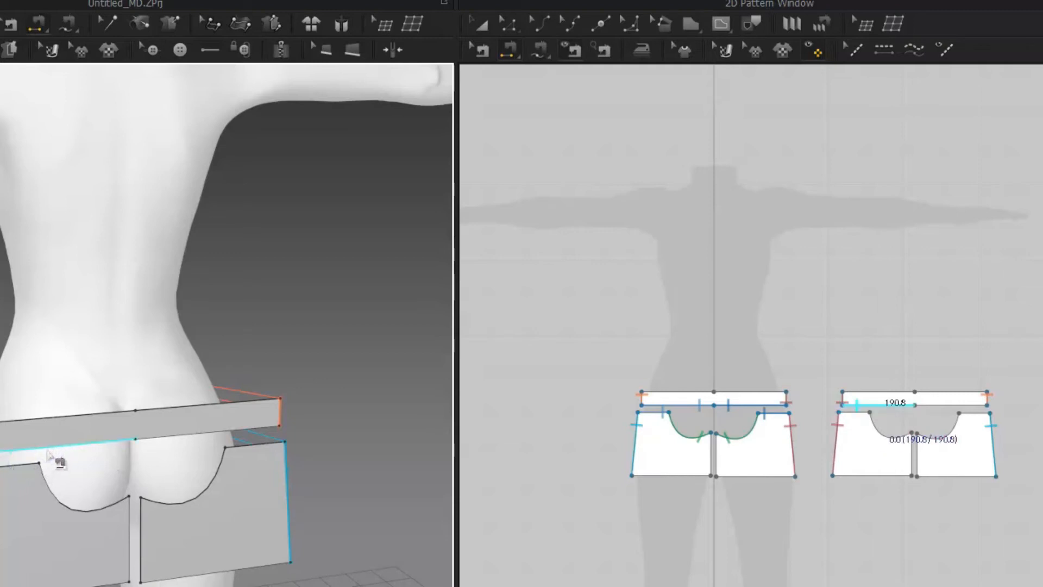
{"action": "left_click", "coordinate": [35, 461]}
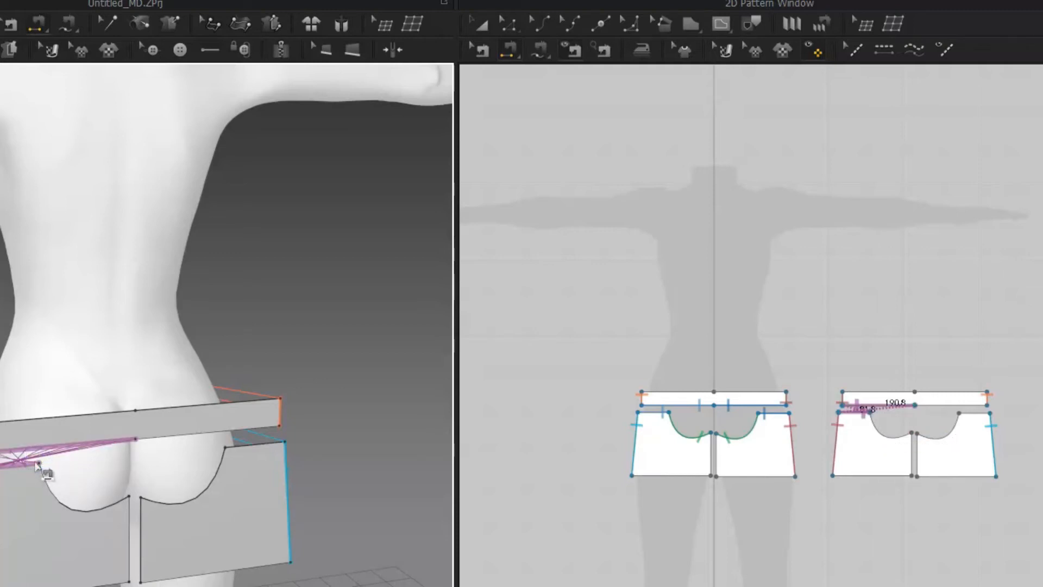
{"action": "scroll", "coordinate": [38, 464], "scroll_direction": "down", "scroll_amount": 5}
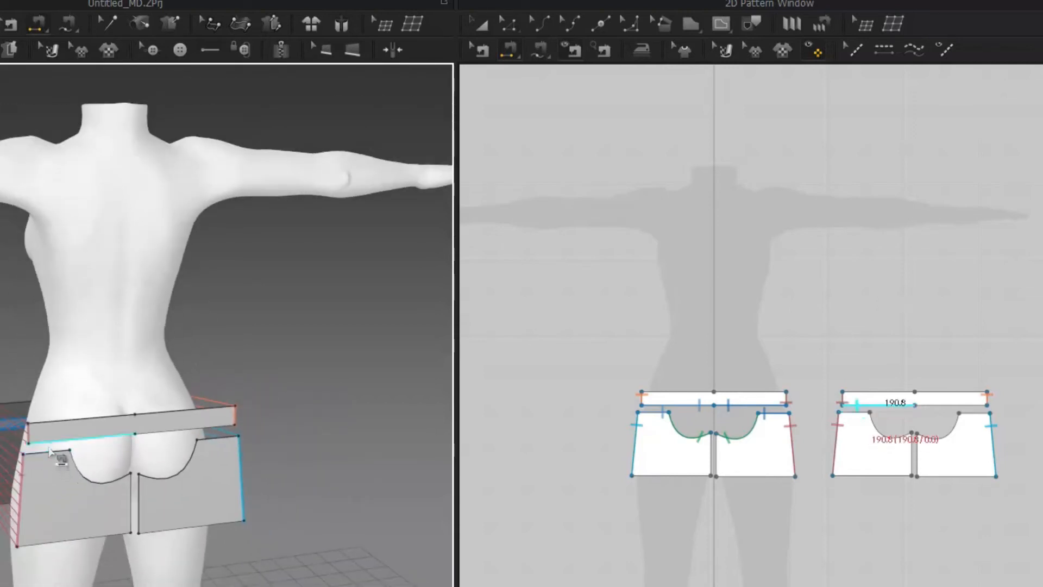
{"action": "left_click", "coordinate": [52, 441]}
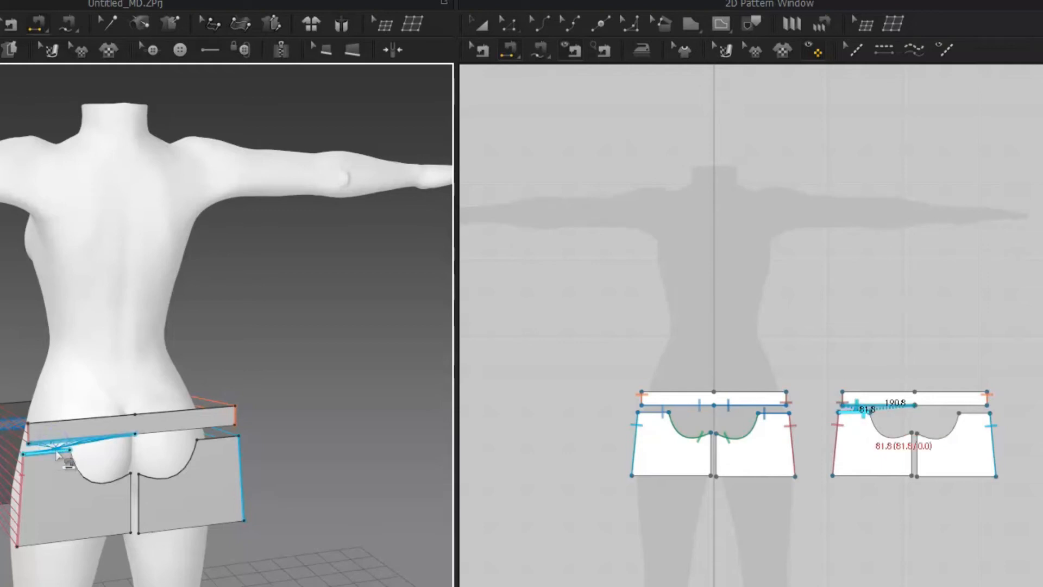
Sew the top edges of both back legs to the matching halves of the back waistband's lower edge, keeping the seam lines uncrossed.
{"action": "left_click", "coordinate": [53, 451]}
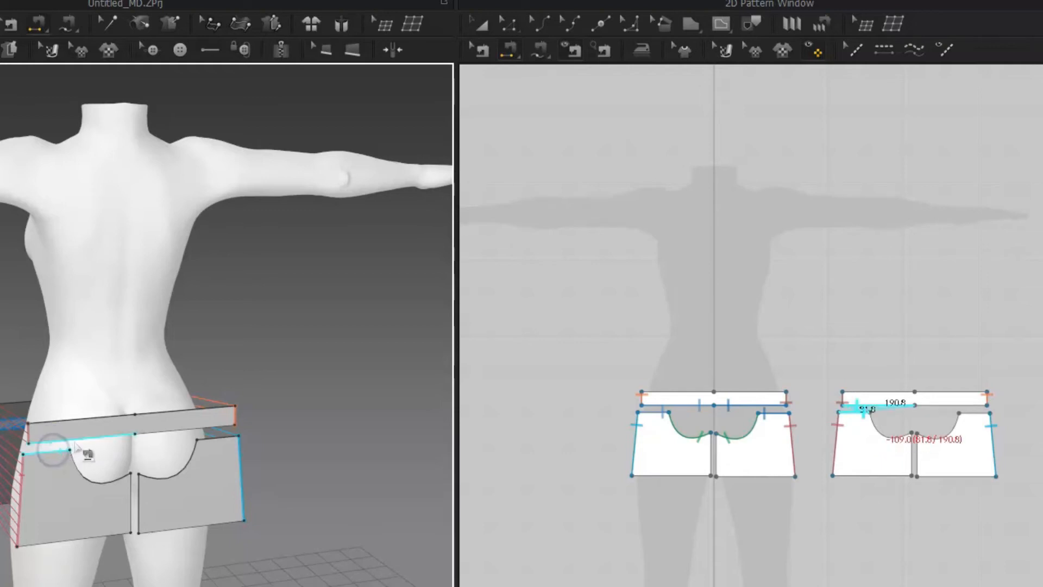
{"action": "left_click", "coordinate": [101, 434]}
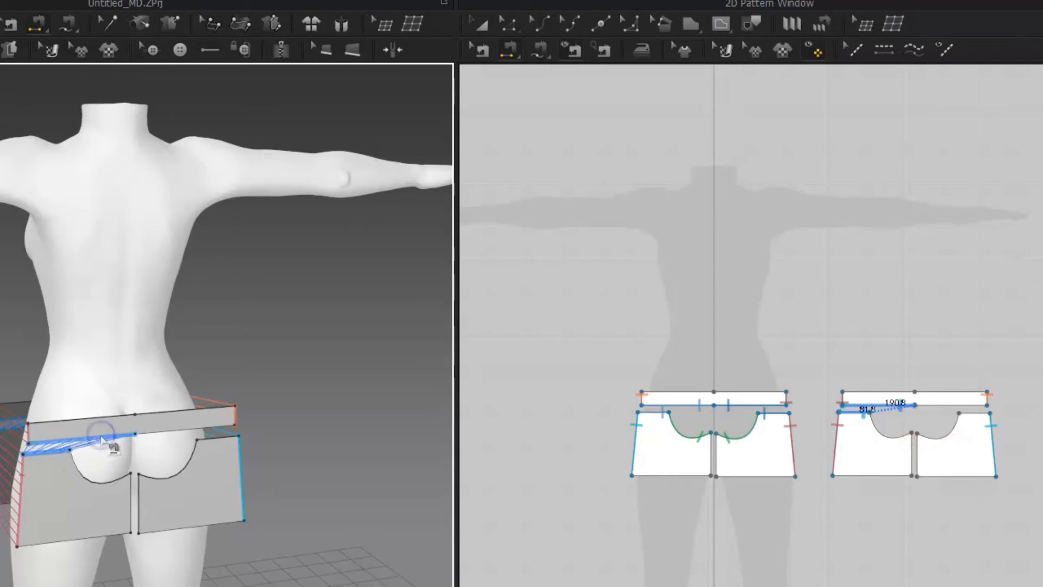
{"action": "left_click", "coordinate": [216, 438]}
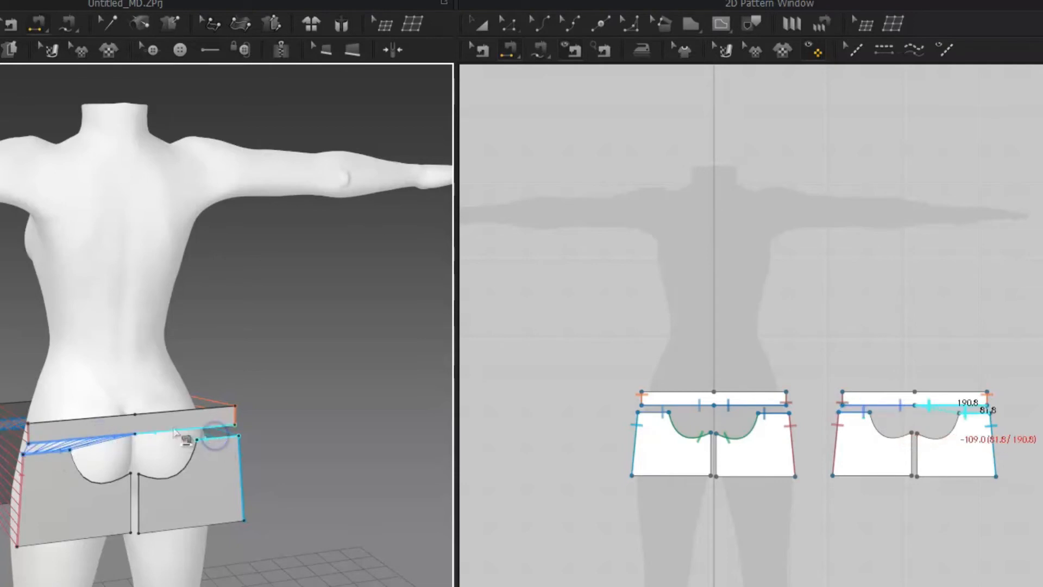
{"action": "left_click", "coordinate": [165, 433]}
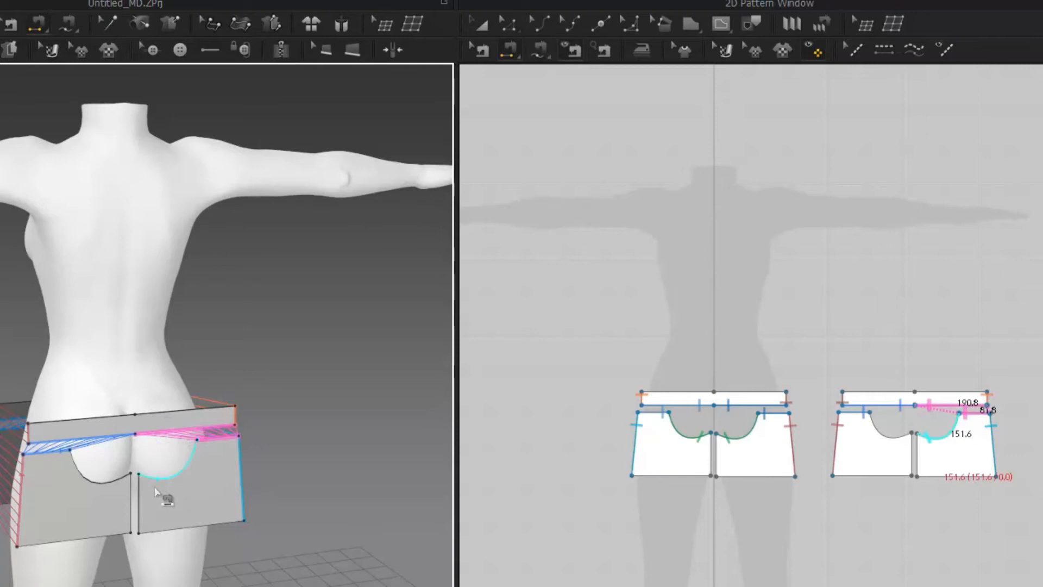
Sew the crotch curves of the two back legs together.
{"action": "left_click", "coordinate": [178, 469]}
{"action": "left_click", "coordinate": [107, 477]}
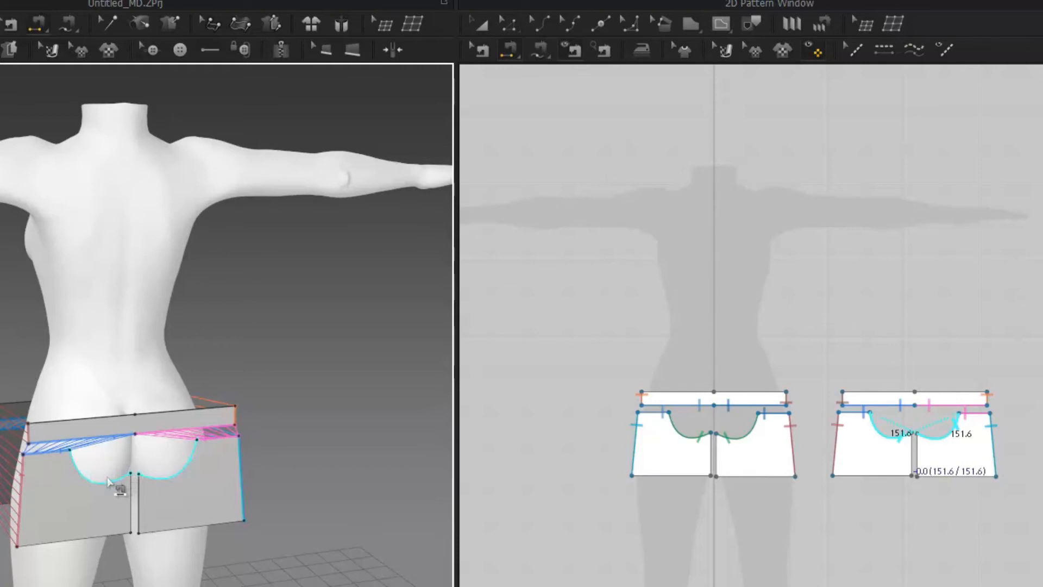
{"action": "left_click", "coordinate": [95, 477]}
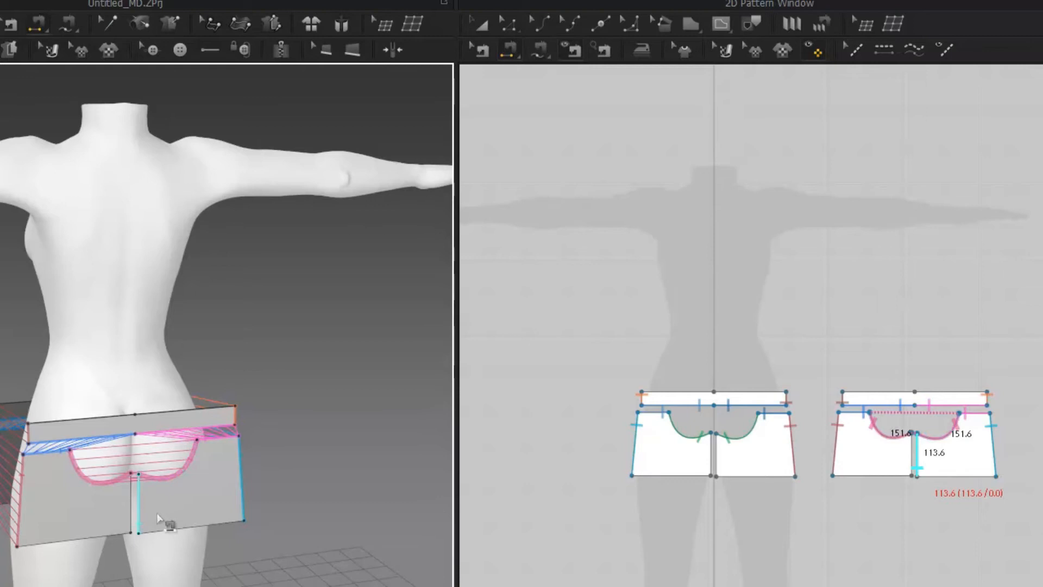
Sew the inner leg edges of both back legs to the inner edges of the matching front legs.
{"action": "scroll", "coordinate": [160, 520], "scroll_direction": "up", "scroll_amount": 5}
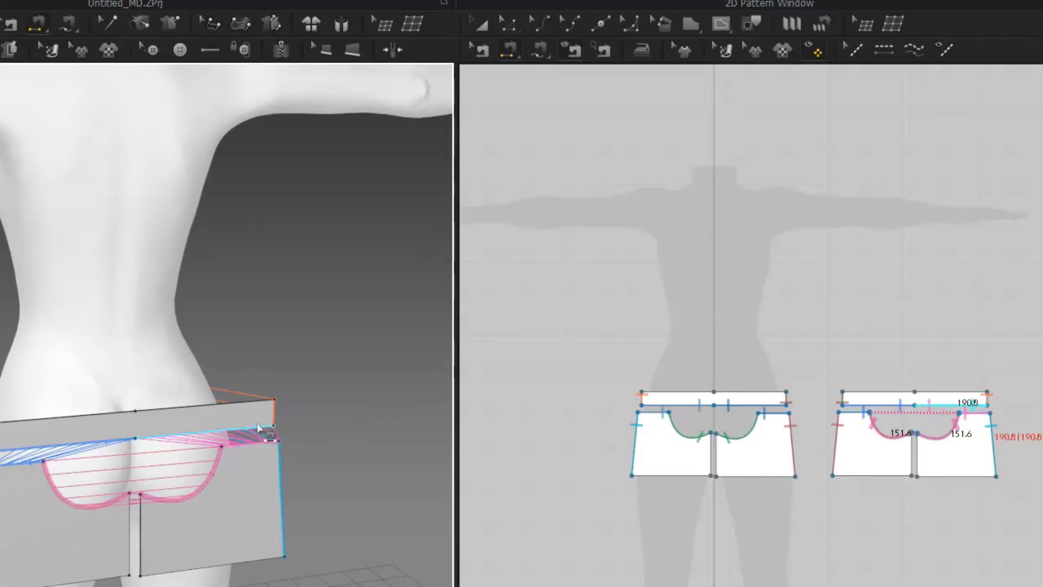
{"action": "right_click_drag", "start_coordinate": [258, 427], "coordinate": [342, 346]}
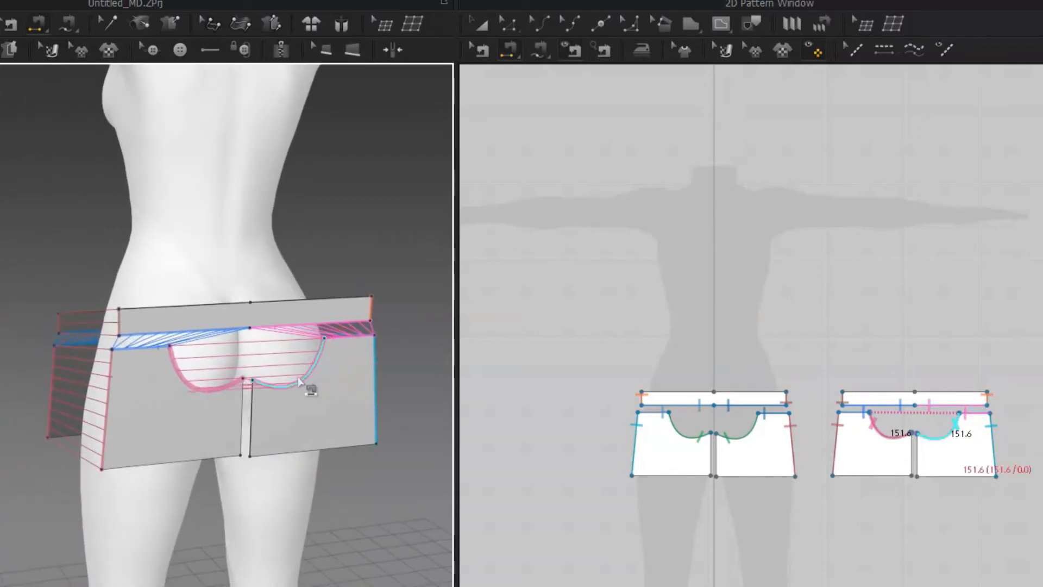
{"action": "scroll", "coordinate": [299, 381], "scroll_direction": "up", "scroll_amount": 5}
{"action": "right_click_drag", "start_coordinate": [300, 381], "coordinate": [253, 286]}
{"action": "scroll", "coordinate": [232, 322], "scroll_direction": "up", "scroll_amount": 2}
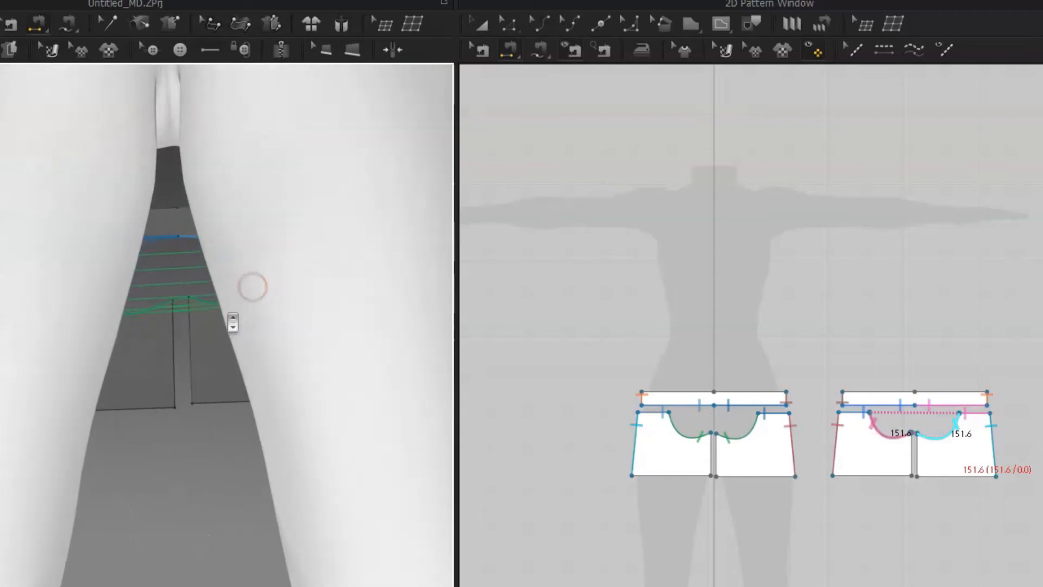
{"action": "scroll", "coordinate": [233, 322], "scroll_direction": "down", "scroll_amount": 3}
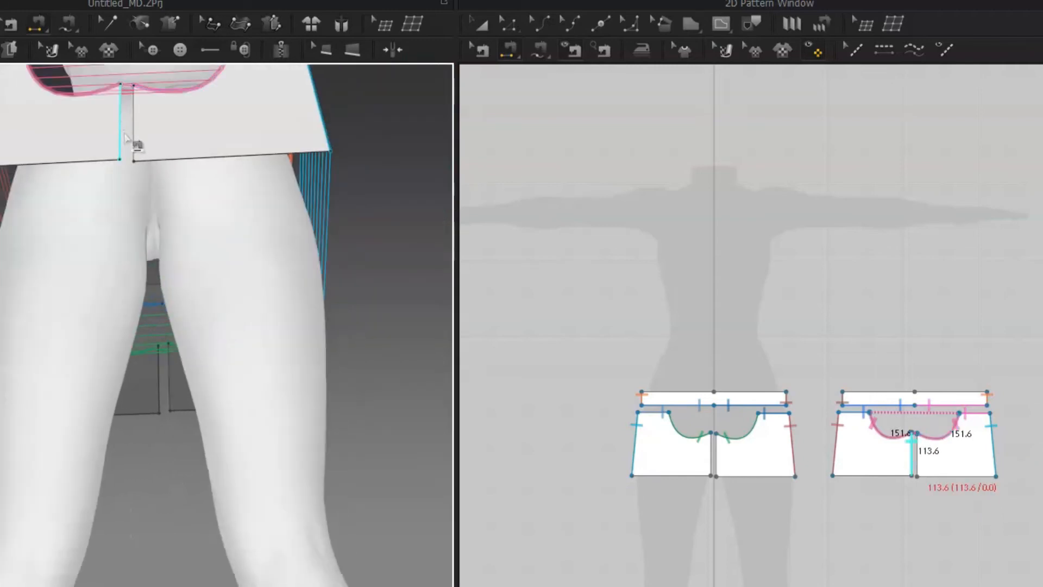
{"action": "left_click", "coordinate": [133, 133]}
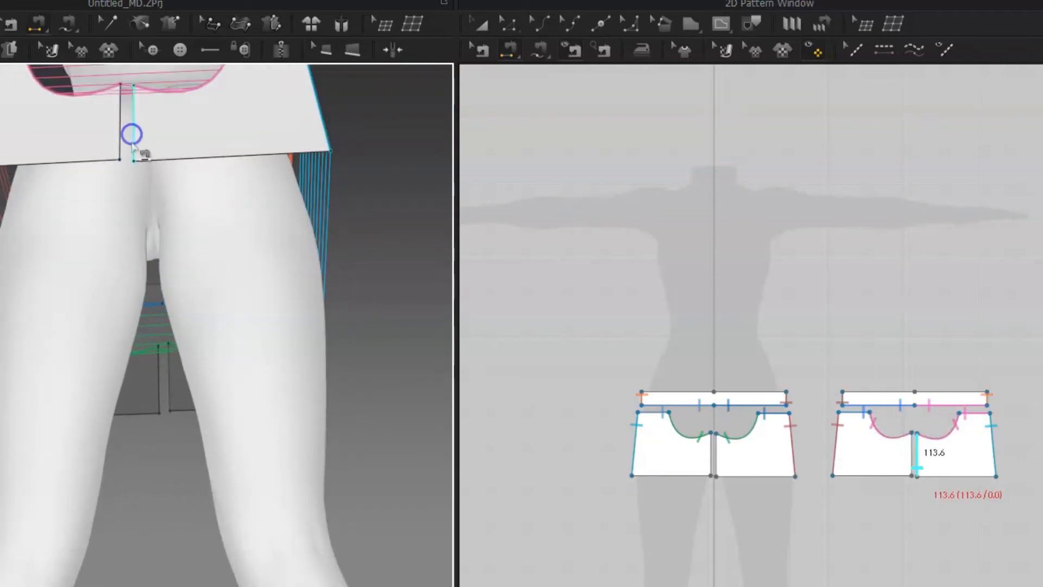
{"action": "left_click", "coordinate": [169, 386]}
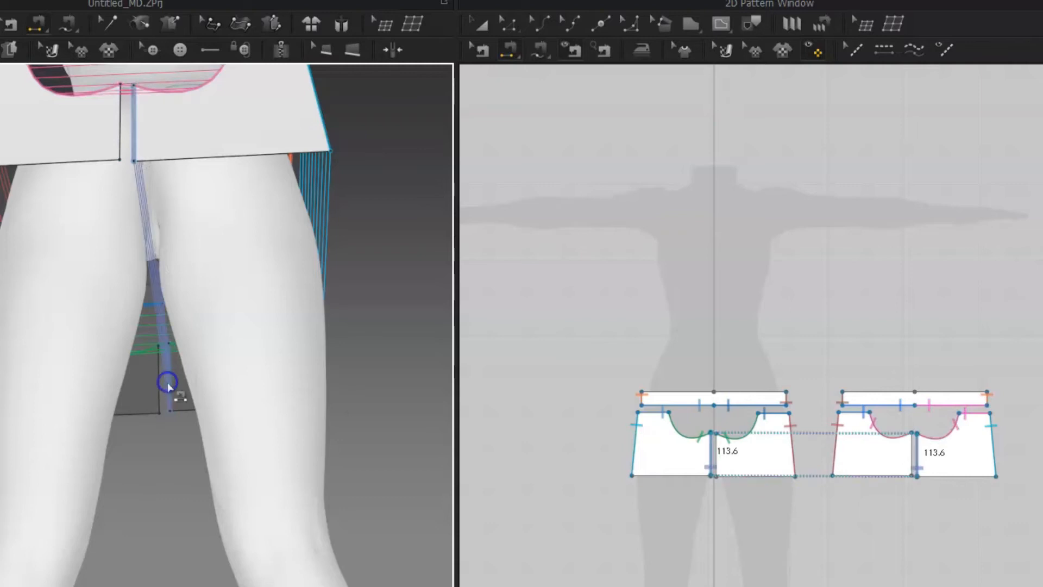
{"action": "left_click", "coordinate": [122, 133]}
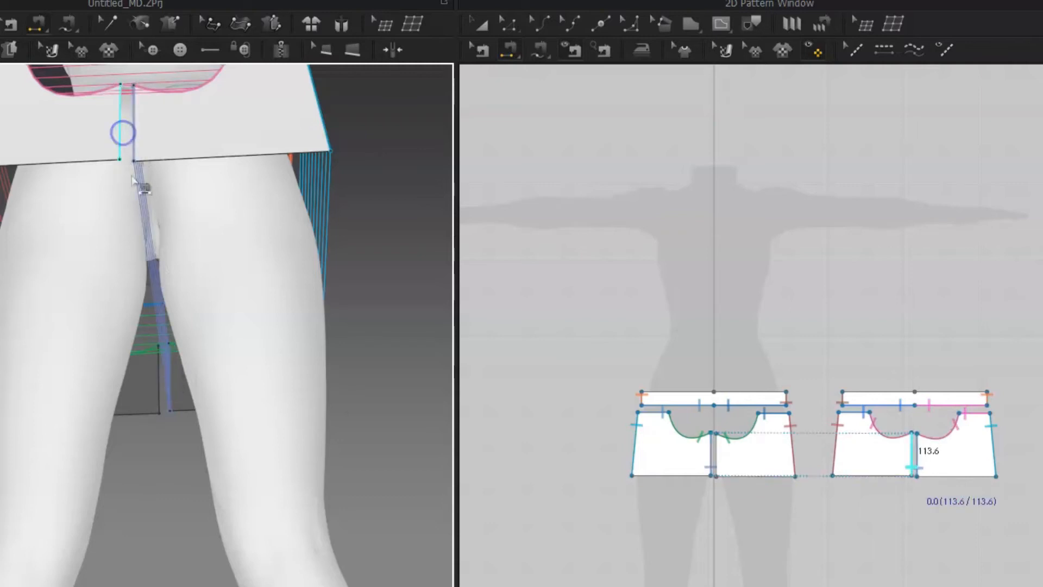
{"action": "left_click", "coordinate": [157, 384]}
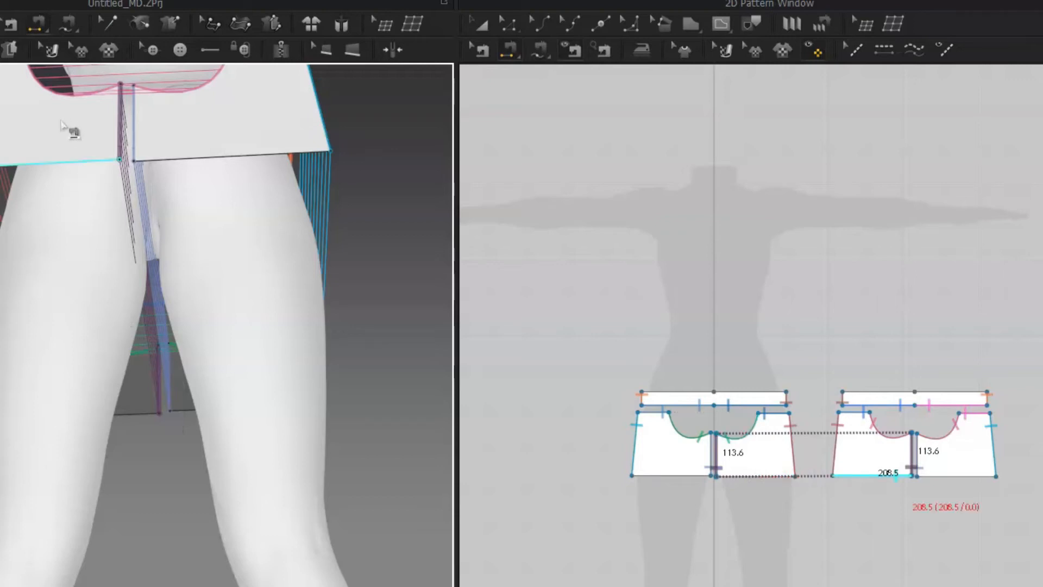
{"action": "middle_click_drag", "start_coordinate": [255, 304], "coordinate": [274, 380]}
{"action": "scroll", "coordinate": [140, 272], "scroll_direction": "down", "scroll_amount": 1}
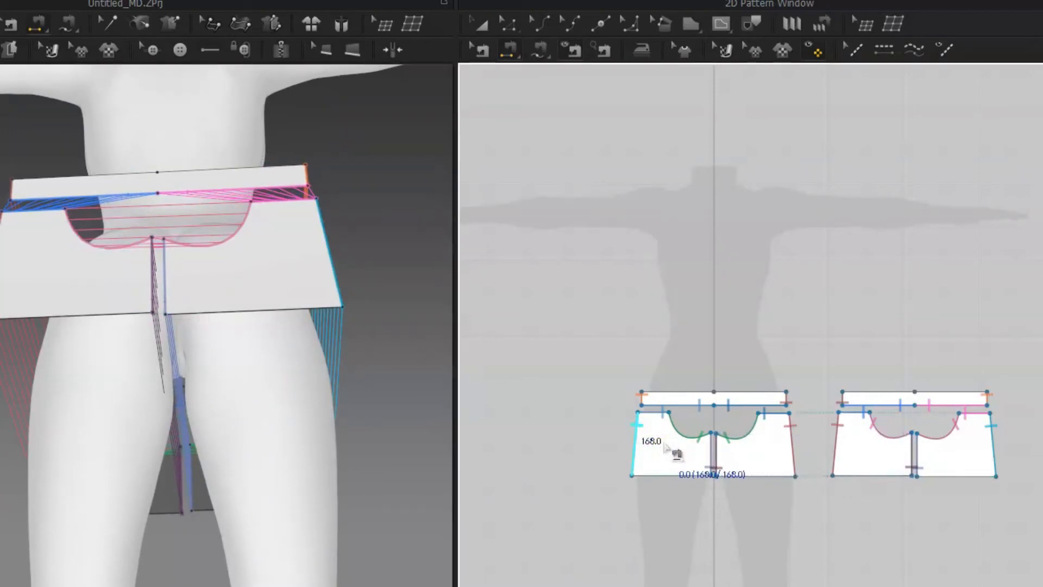
{"action": "left_click", "coordinate": [63, 278]}
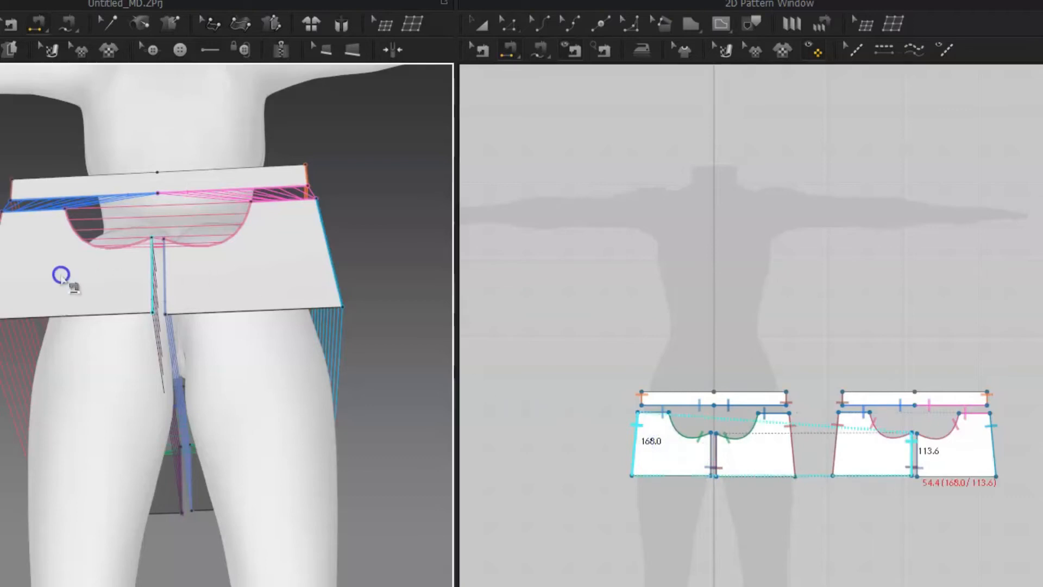
{"action": "right_click_drag", "start_coordinate": [69, 279], "coordinate": [119, 355]}
{"action": "right_click", "coordinate": [139, 379]}
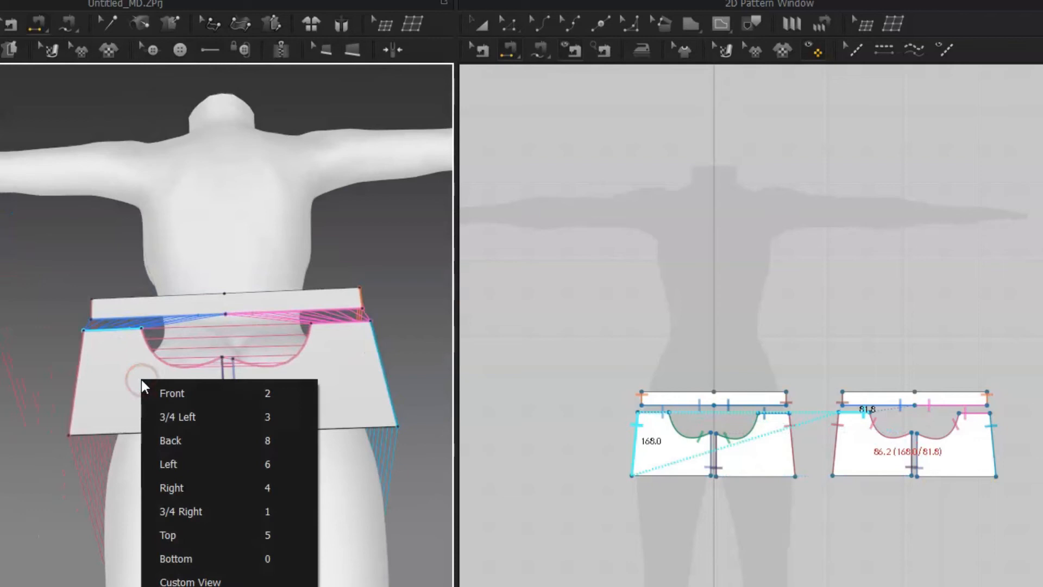
{"action": "left_click", "coordinate": [140, 383]}
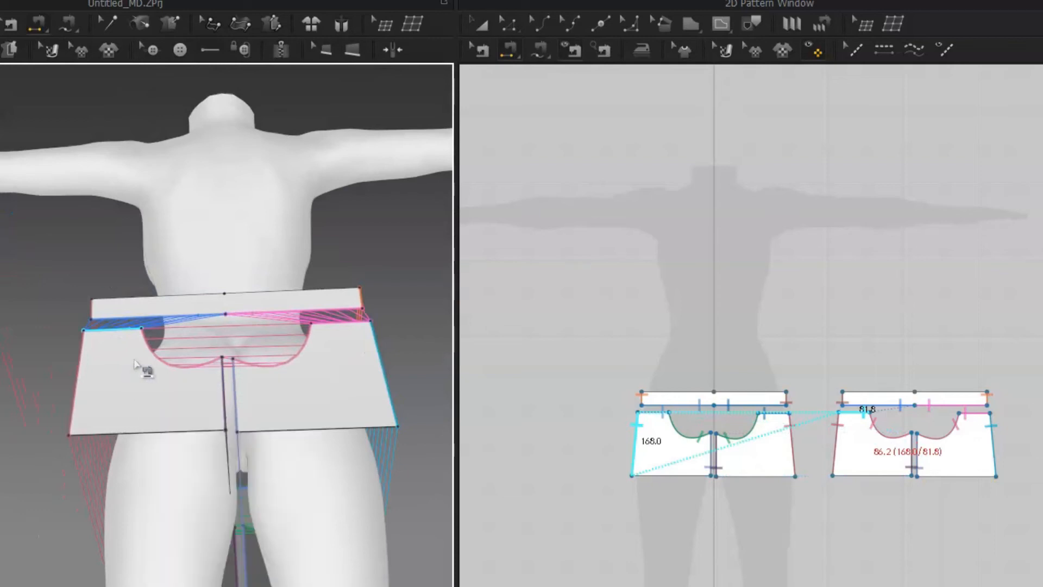
{"action": "right_click_drag", "start_coordinate": [135, 363], "coordinate": [168, 421]}
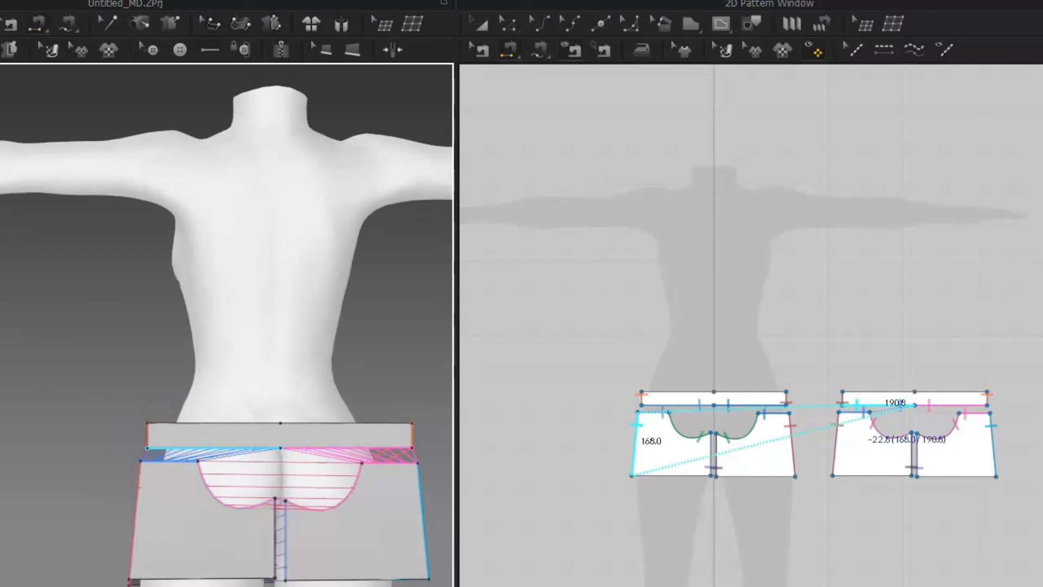
Move the back leg pattern on the avatar's left slightly toward the body's centre line in the 3D view.
{"action": "key", "text": "a"}
{"action": "left_click", "coordinate": [211, 534]}
{"action": "left_click_drag", "start_coordinate": [211, 534], "coordinate": [211, 531]}
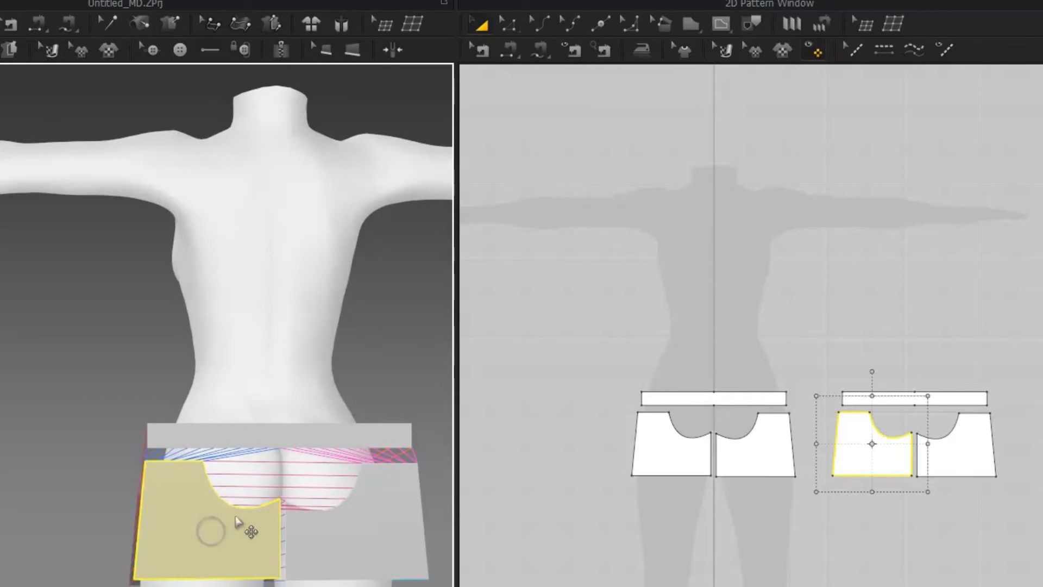
{"action": "right_click_drag", "start_coordinate": [271, 491], "coordinate": [230, 365]}
{"action": "left_click_drag", "start_coordinate": [251, 523], "coordinate": [254, 521]}
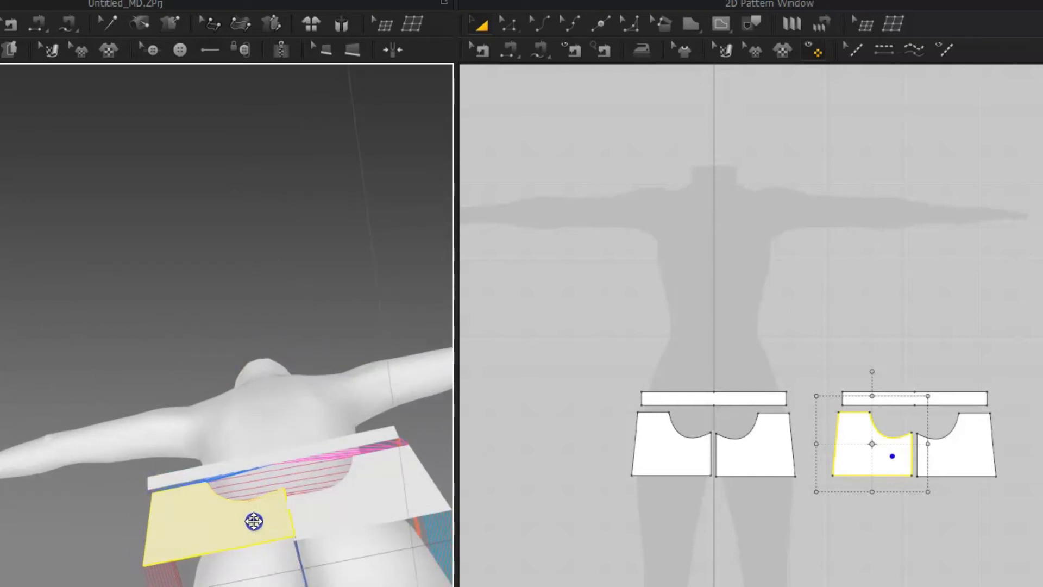
{"action": "right_click_drag", "start_coordinate": [274, 448], "coordinate": [687, 533]}
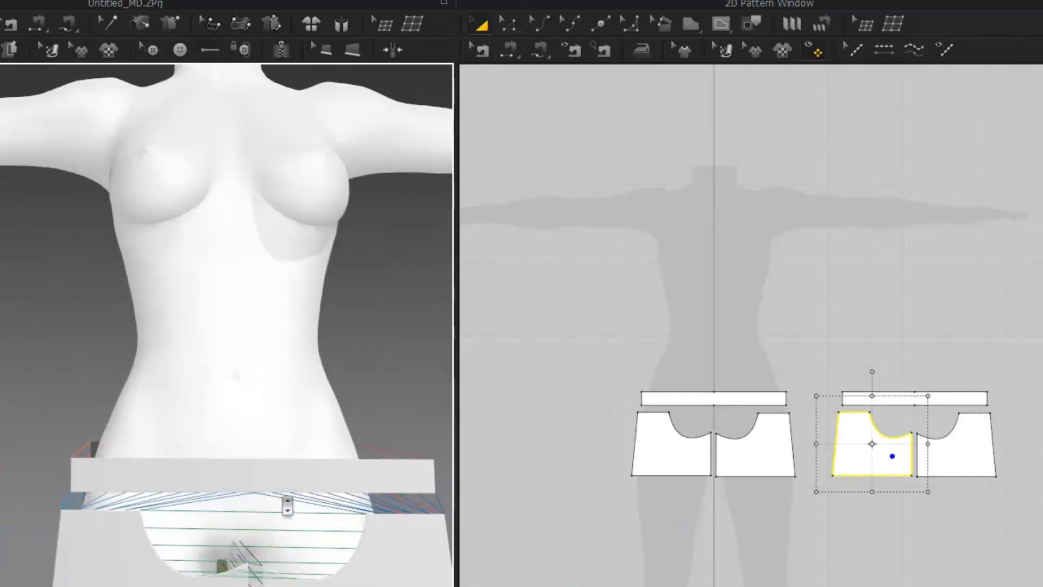
Lower both front leg patterns in the 3D view and align them side by side, level beneath the front waistband.
{"action": "scroll", "coordinate": [287, 505], "scroll_direction": "down", "scroll_amount": 5}
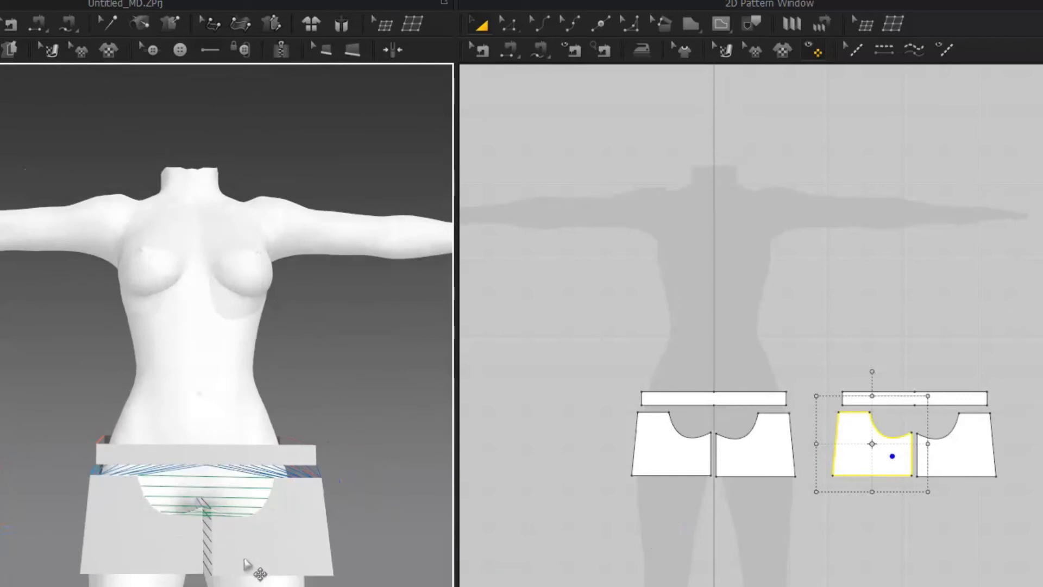
{"action": "left_click_drag", "start_coordinate": [243, 546], "coordinate": [243, 560]}
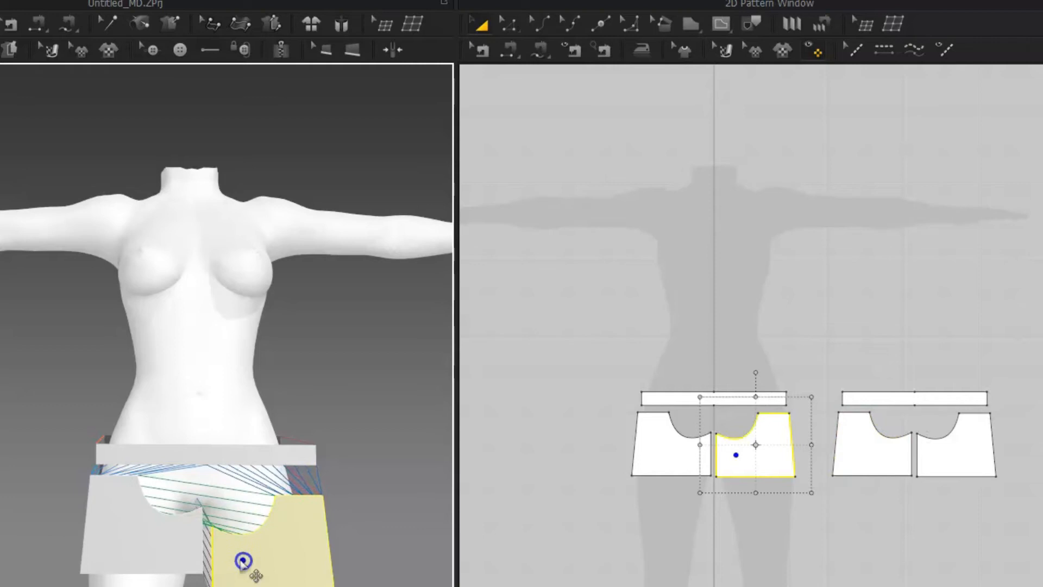
{"action": "left_click", "coordinate": [134, 555]}
{"action": "left_click_drag", "start_coordinate": [127, 547], "coordinate": [125, 547]}
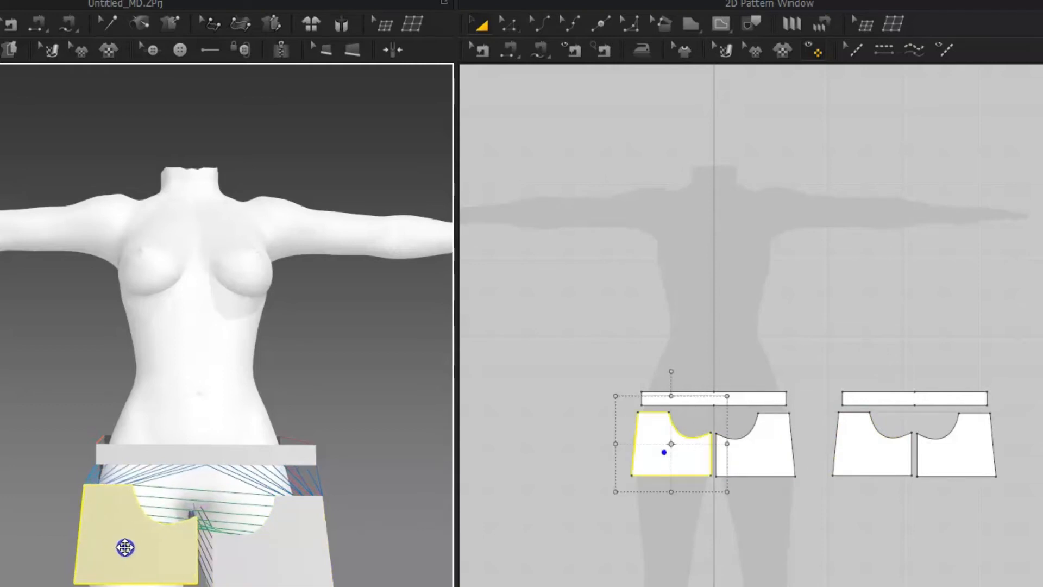
{"action": "left_click", "coordinate": [260, 550]}
{"action": "left_click_drag", "start_coordinate": [257, 548], "coordinate": [253, 544]}
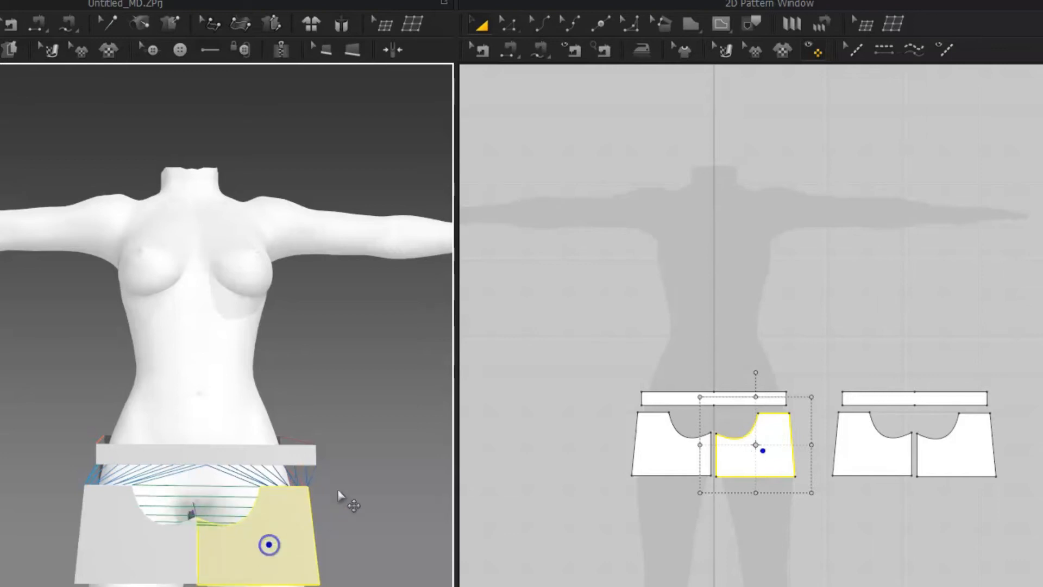
{"action": "scroll", "coordinate": [344, 499], "scroll_direction": "down", "scroll_amount": 3}
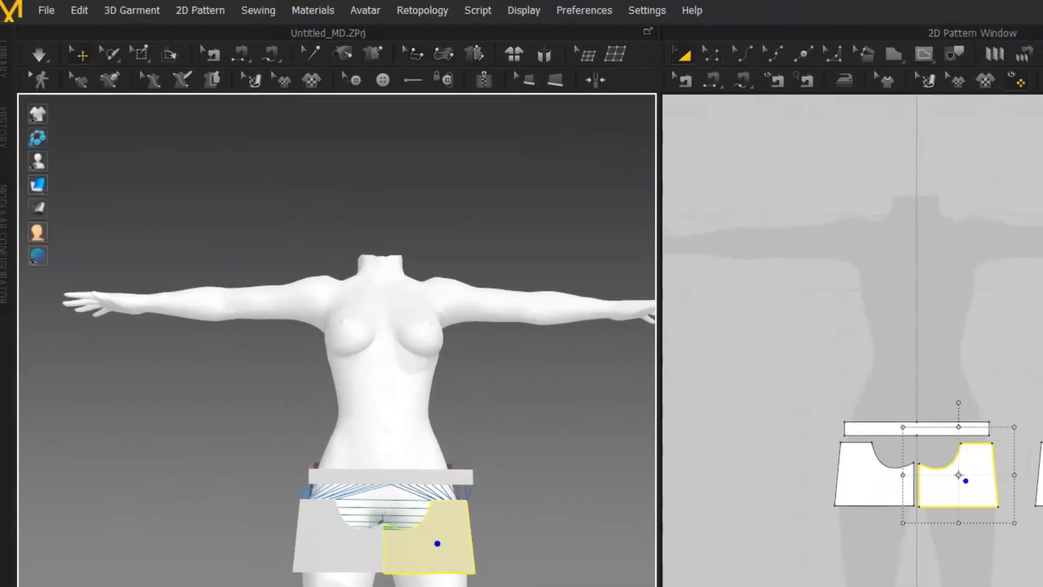
Try to drape the sewn shorts onto the avatar with the simulation, and undo it.
{"action": "left_click", "coordinate": [38, 55]}
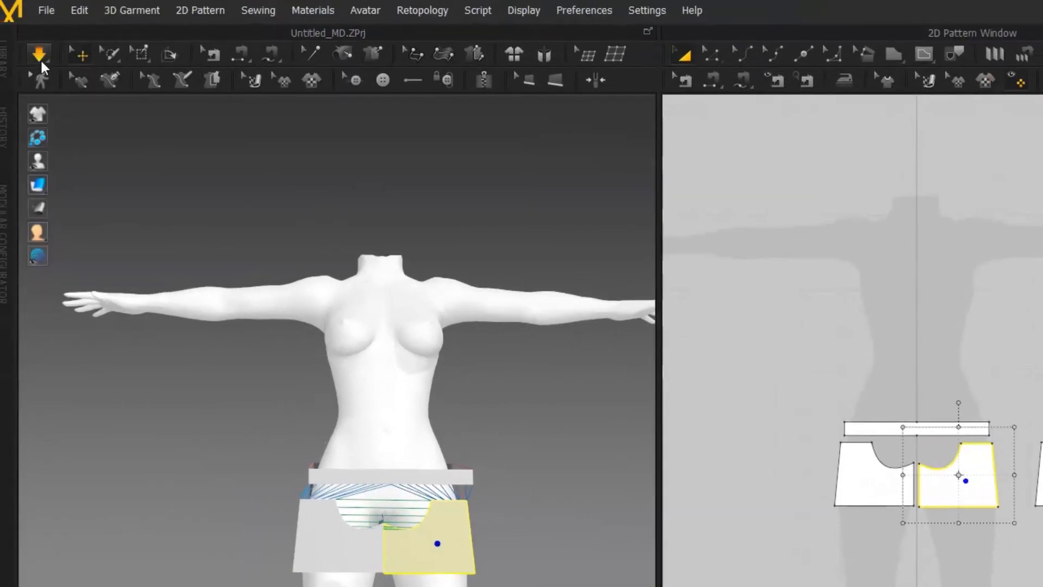
{"action": "left_click", "coordinate": [41, 59]}
{"action": "left_click", "coordinate": [598, 484]}
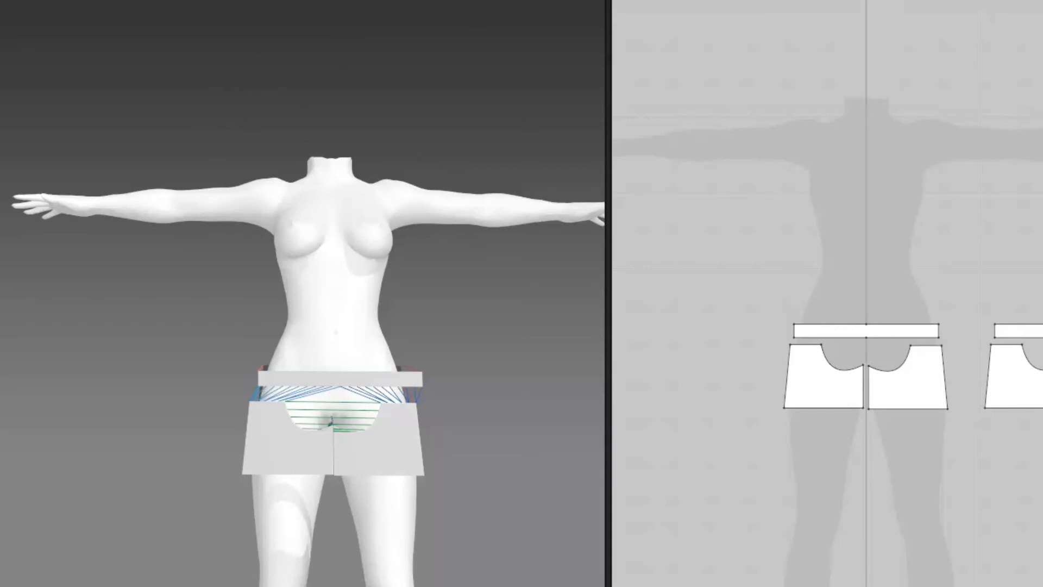
{"action": "key", "text": "space"}
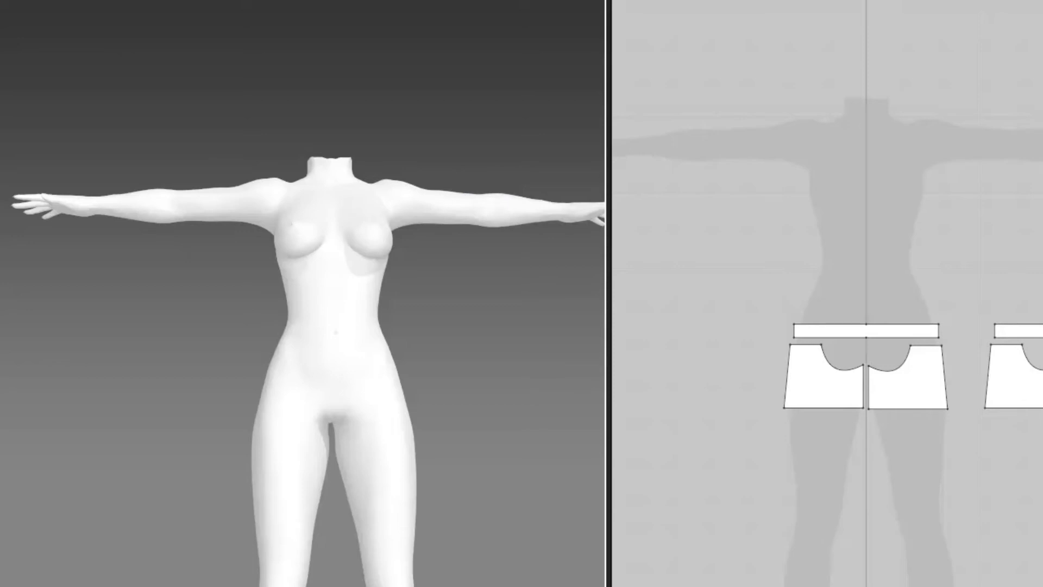
{"action": "scroll", "coordinate": [298, 542], "scroll_direction": "down", "scroll_amount": 5}
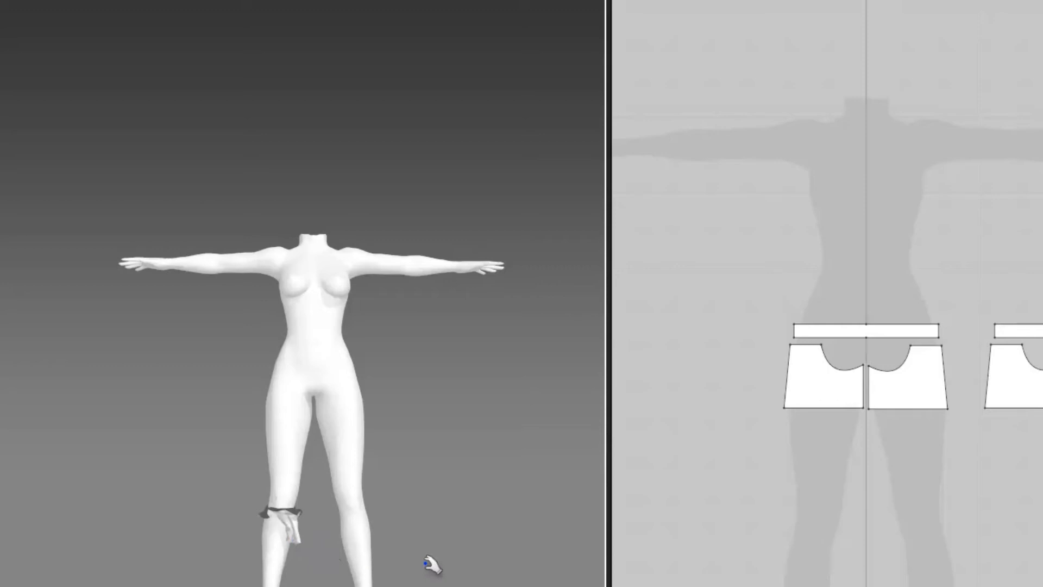
{"action": "key", "text": "ctrl+z"}
Examine the front and back patterns and their connecting side seams around the avatar's hips.
{"action": "scroll", "coordinate": [365, 429], "scroll_direction": "up", "scroll_amount": 5}
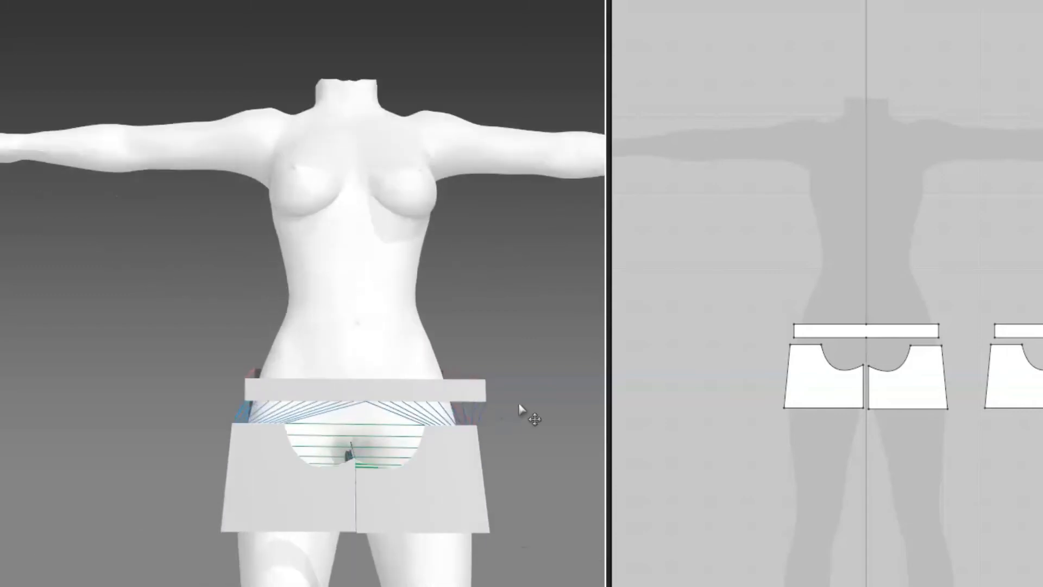
{"action": "scroll", "coordinate": [521, 412], "scroll_direction": "down", "scroll_amount": 2}
{"action": "middle_click_drag", "start_coordinate": [522, 412], "coordinate": [531, 433]}
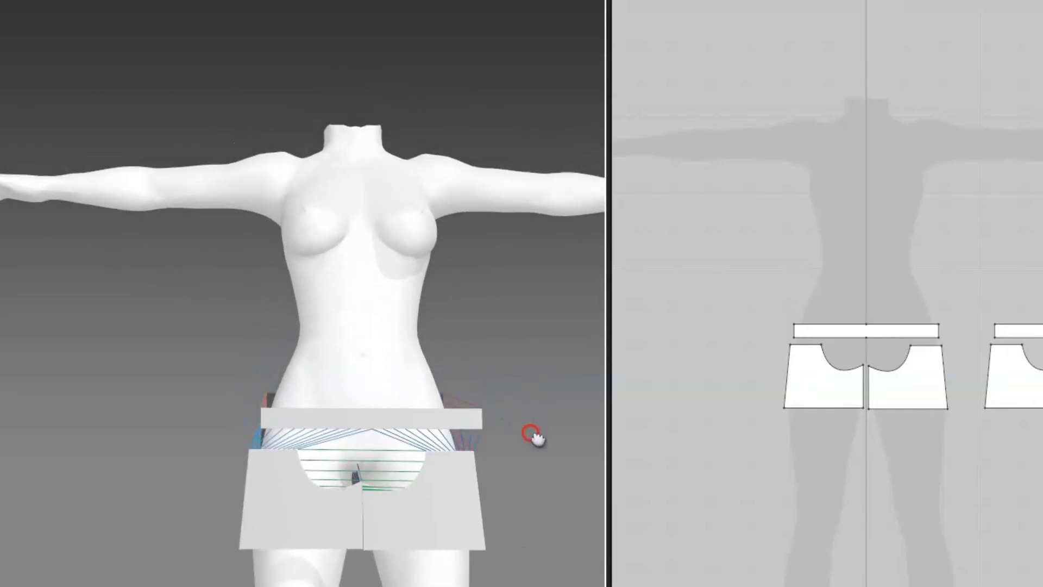
{"action": "right_click_drag", "start_coordinate": [530, 432], "coordinate": [566, 426]}
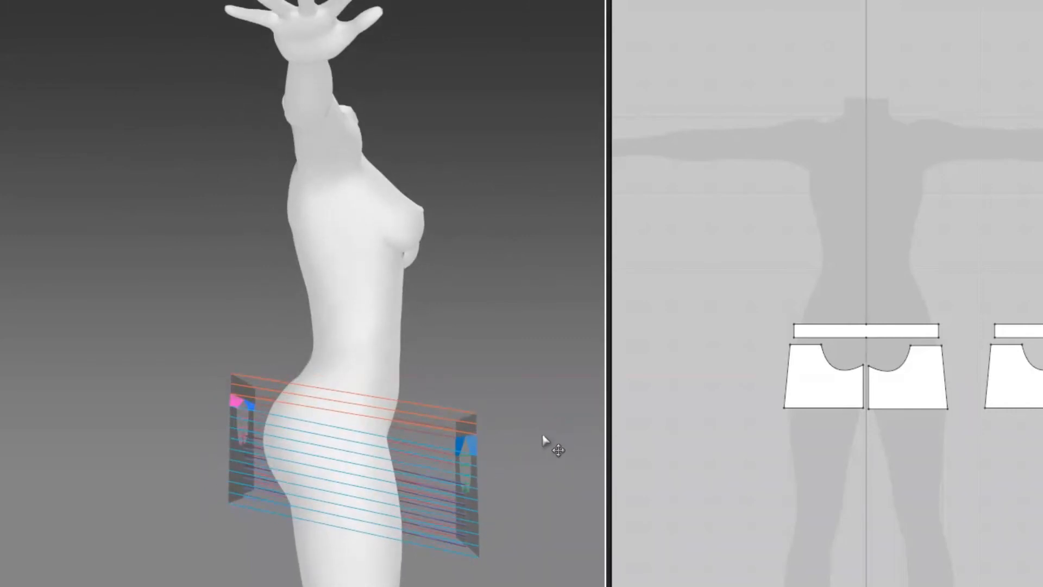
{"action": "mouse_move", "coordinate": [542, 437]}
{"action": "right_mouse_down"}
{"action": "mouse_move", "coordinate": [466, 459]}
{"action": "mouse_move", "coordinate": [539, 424]}
{"action": "right_mouse_up"}
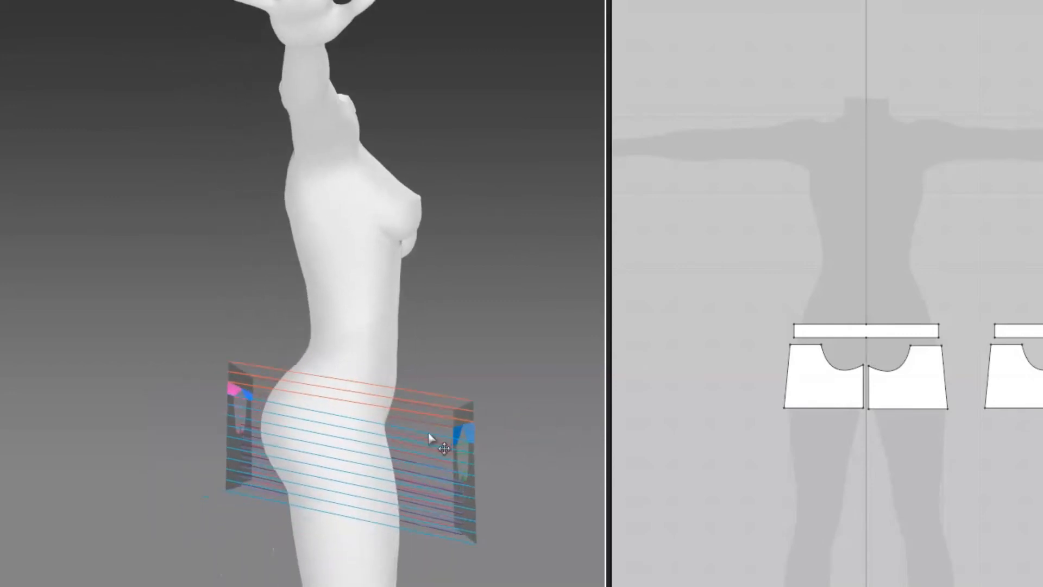
{"action": "mouse_move", "coordinate": [495, 436]}
{"action": "right_mouse_down"}
{"action": "mouse_move", "coordinate": [475, 449]}
{"action": "mouse_move", "coordinate": [502, 430]}
{"action": "right_mouse_up"}
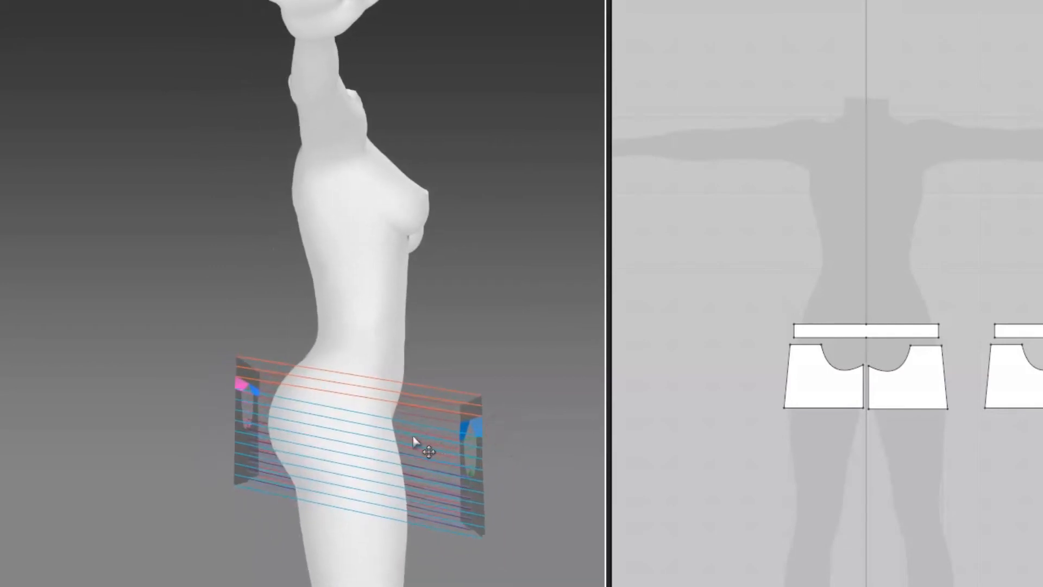
{"action": "right_click_drag", "start_coordinate": [413, 436], "coordinate": [378, 462]}
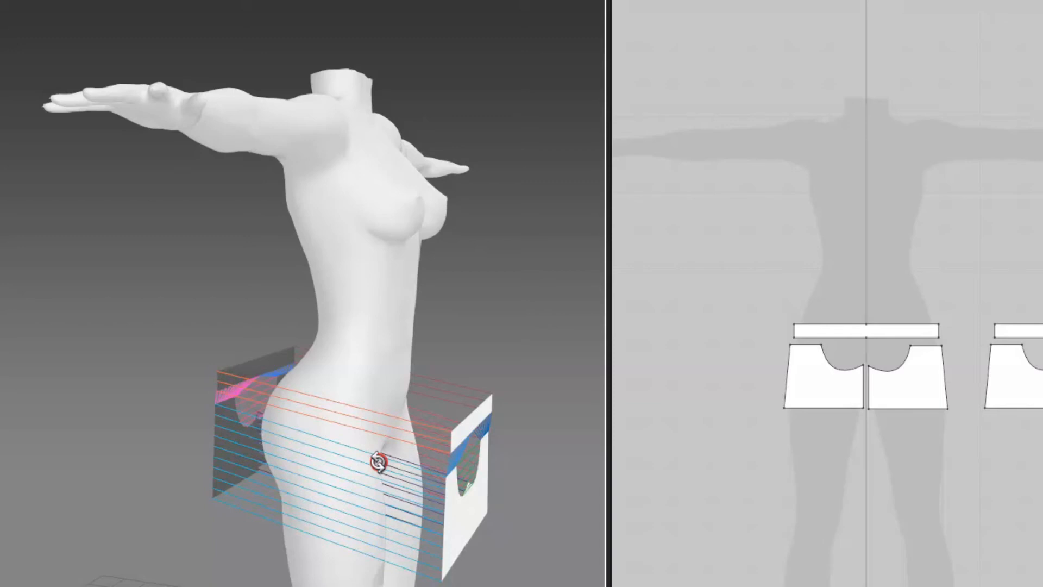
{"action": "right_click_drag", "start_coordinate": [379, 462], "coordinate": [187, 449]}
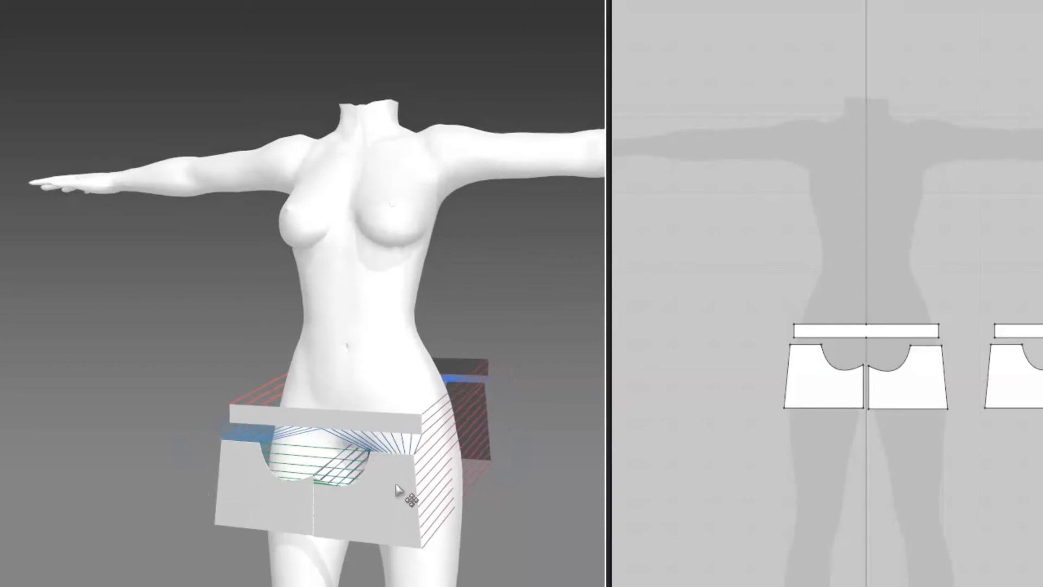
Move the front leg pattern on the avatar's left slightly outward, level with the other front leg, in the 3D view.
{"action": "left_click", "coordinate": [397, 487]}
{"action": "left_click_drag", "start_coordinate": [399, 481], "coordinate": [399, 478]}
{"action": "middle_click_drag", "start_coordinate": [375, 451], "coordinate": [475, 433]}
{"action": "right_click_drag", "start_coordinate": [475, 433], "coordinate": [515, 431]}
{"action": "left_click_drag", "start_coordinate": [478, 478], "coordinate": [478, 483]}
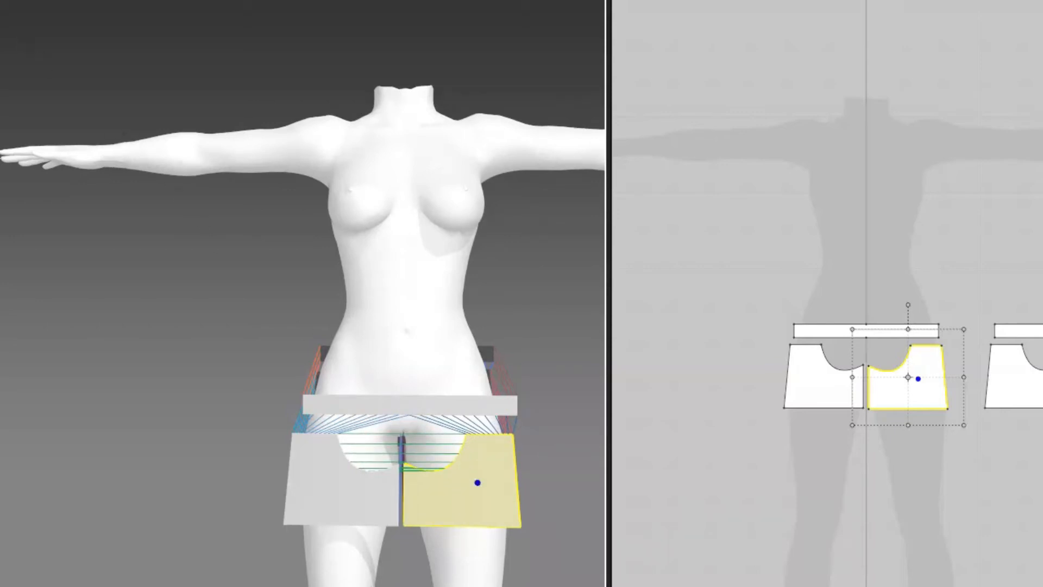
Examine the spacing between the front legs and the seam lines running to the back patterns.
{"action": "key", "text": "space"}
{"action": "right_click_drag", "start_coordinate": [414, 337], "coordinate": [332, 345]}
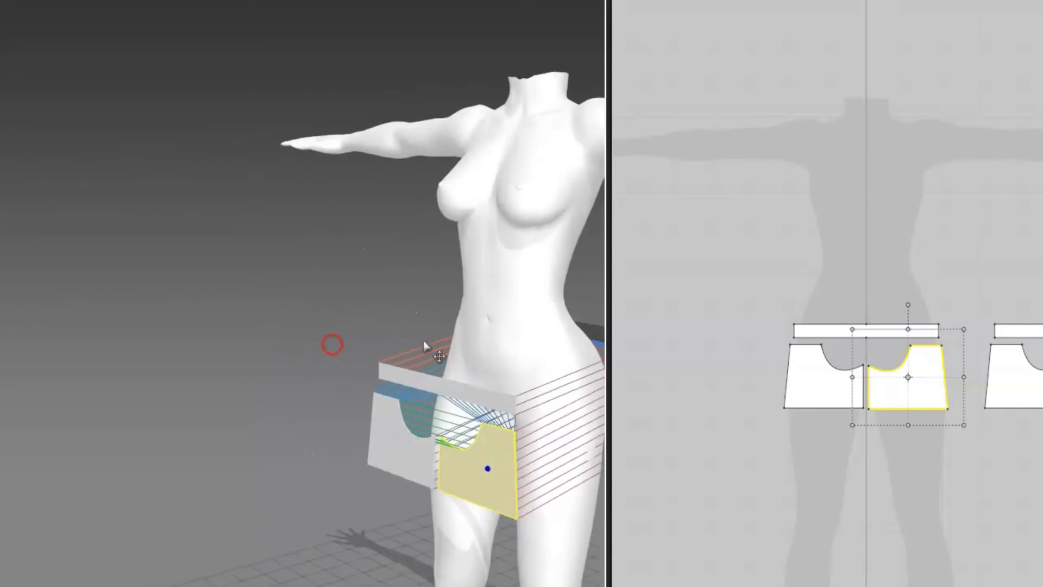
{"action": "scroll", "coordinate": [453, 349], "scroll_direction": "up", "scroll_amount": 3}
{"action": "scroll", "coordinate": [450, 351], "scroll_direction": "down", "scroll_amount": 6}
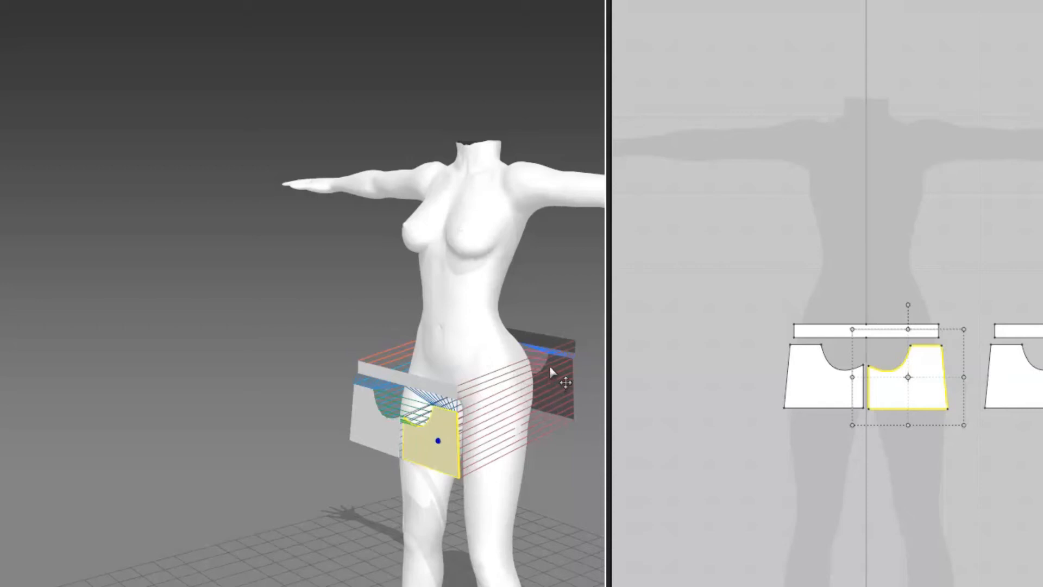
{"action": "scroll", "coordinate": [547, 363], "scroll_direction": "down", "scroll_amount": 1}
{"action": "middle_click_drag", "start_coordinate": [548, 364], "coordinate": [527, 374]}
{"action": "right_click_drag", "start_coordinate": [533, 379], "coordinate": [629, 367]}
{"action": "scroll", "coordinate": [410, 421], "scroll_direction": "down", "scroll_amount": 3}
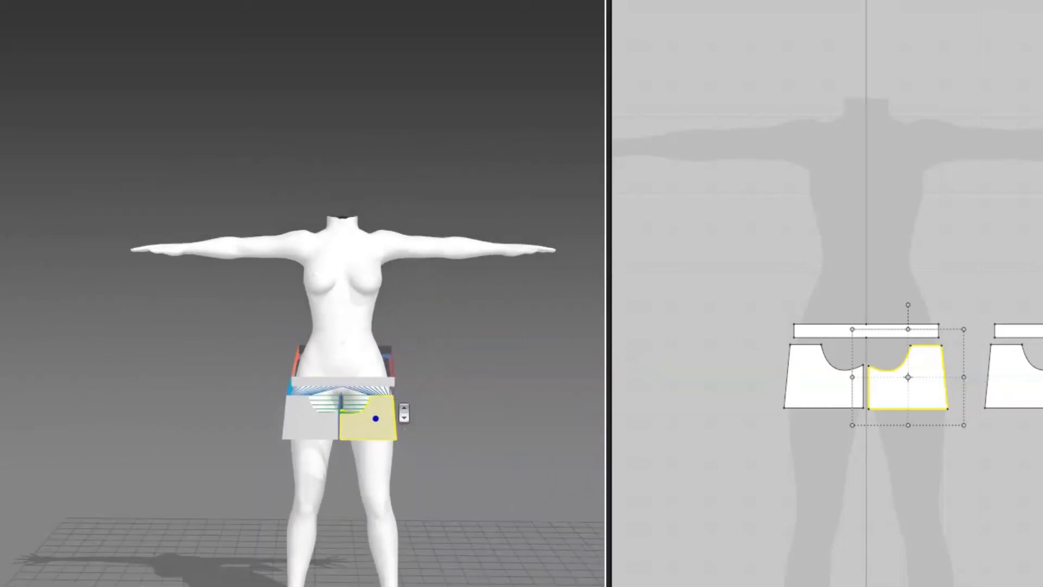
{"action": "scroll", "coordinate": [405, 414], "scroll_direction": "up", "scroll_amount": 5}
{"action": "scroll", "coordinate": [403, 414], "scroll_direction": "up", "scroll_amount": 2}
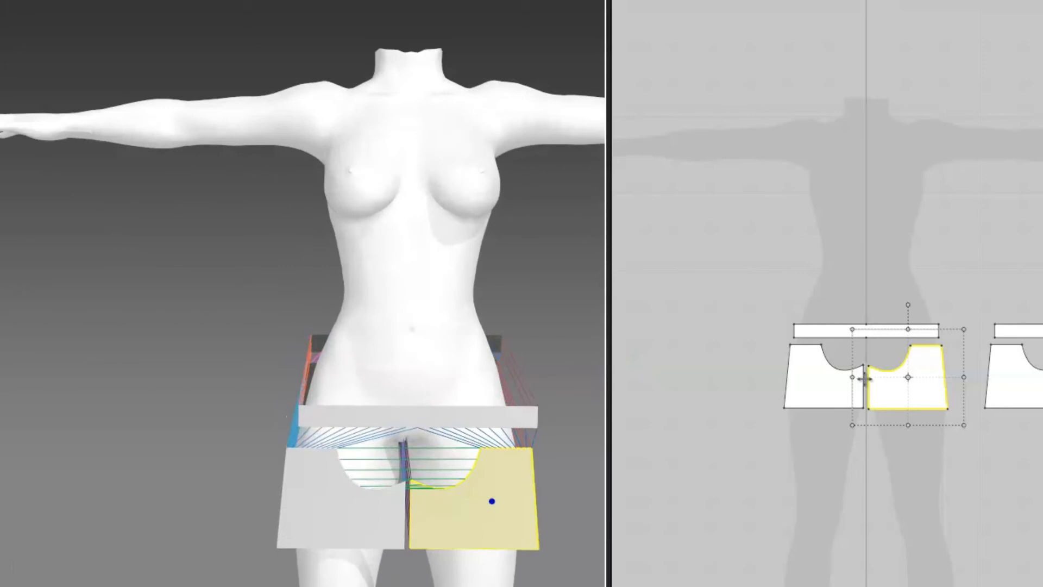
{"action": "left_click", "coordinate": [820, 375]}
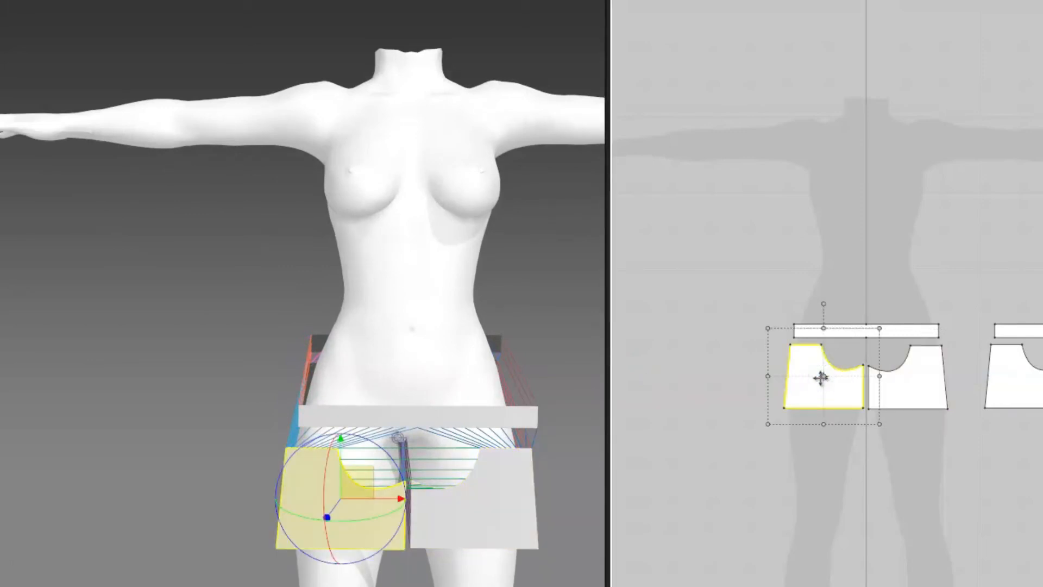
{"action": "left_click", "coordinate": [904, 329]}
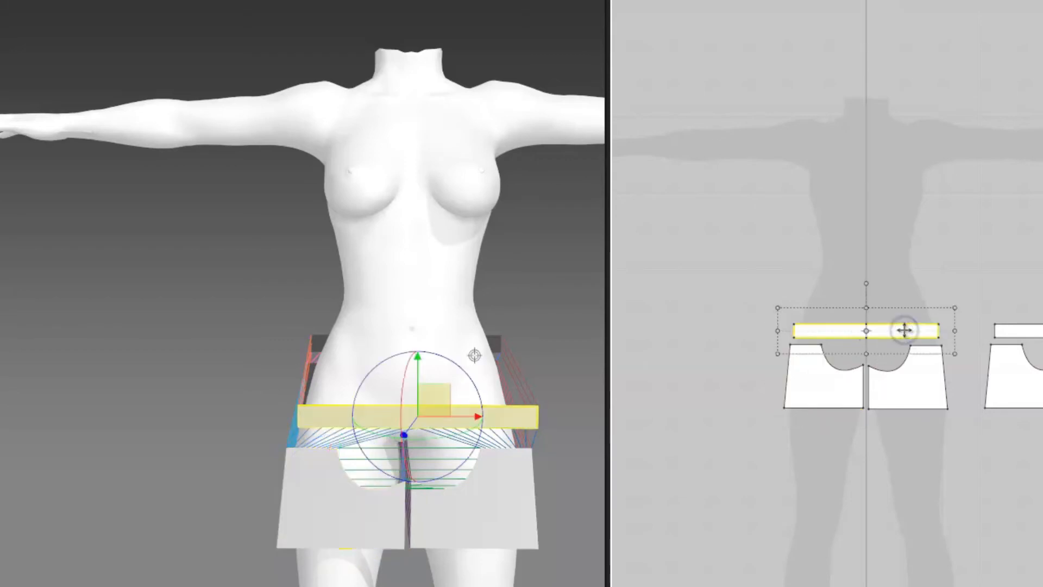
{"action": "left_click", "coordinate": [1028, 332]}
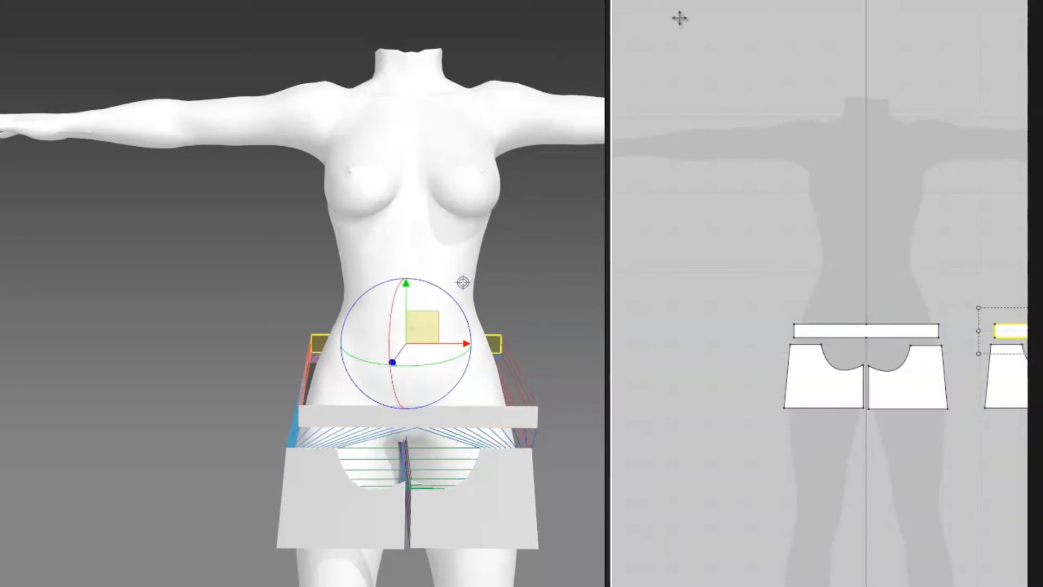
{"action": "right_click", "coordinate": [863, 330]}
{"action": "left_click", "coordinate": [823, 399], "text": "shift"}
{"action": "left_click", "coordinate": [891, 401], "text": "shift"}
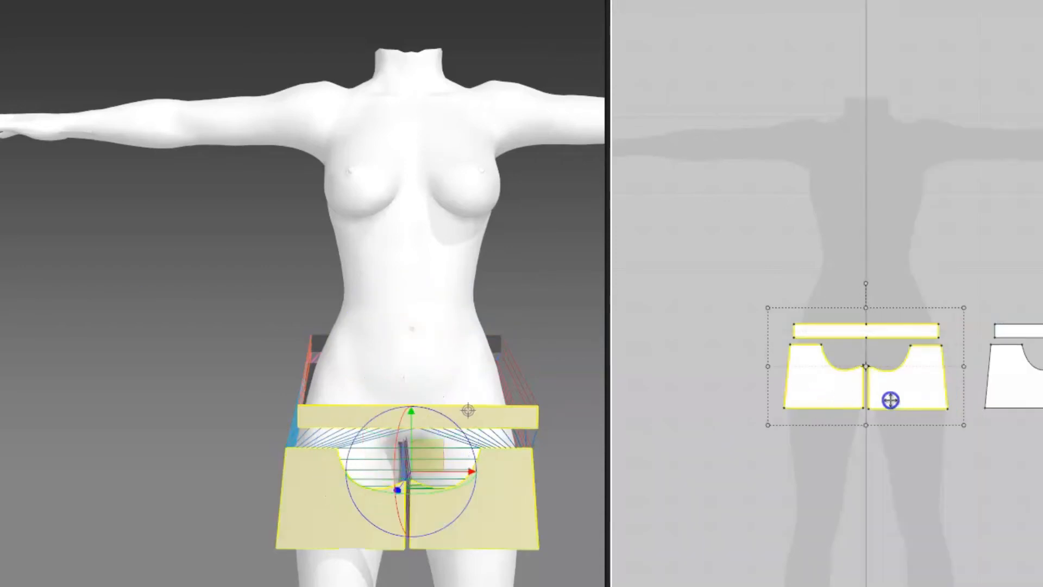
{"action": "left_click", "coordinate": [1027, 380], "text": "shift"}
{"action": "left_click", "coordinate": [1042, 380]}
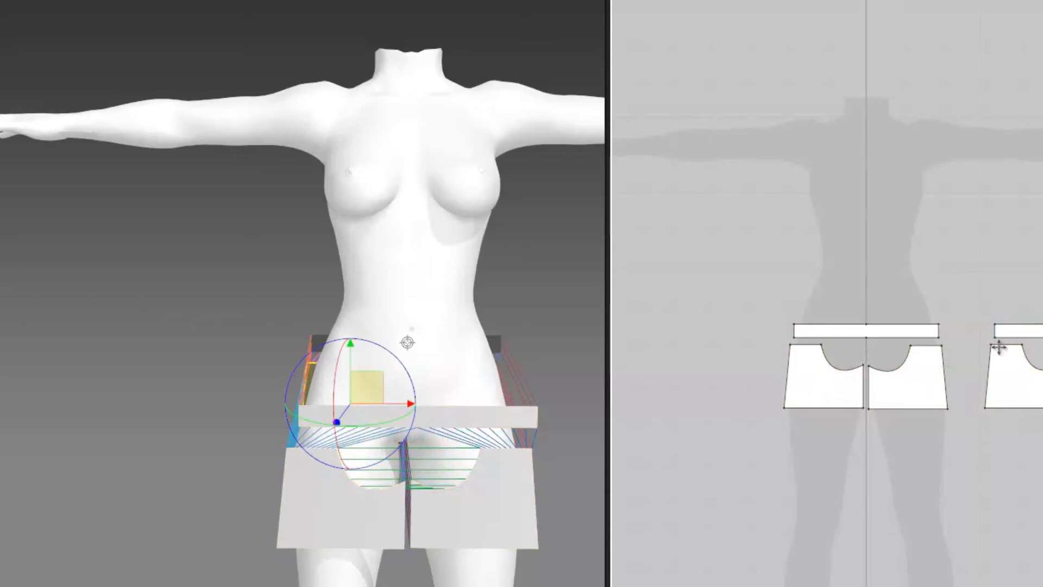
{"action": "left_click", "coordinate": [1004, 363]}
{"action": "right_click", "coordinate": [892, 382]}
{"action": "left_click", "coordinate": [820, 377]}
{"action": "right_click", "coordinate": [820, 380]}
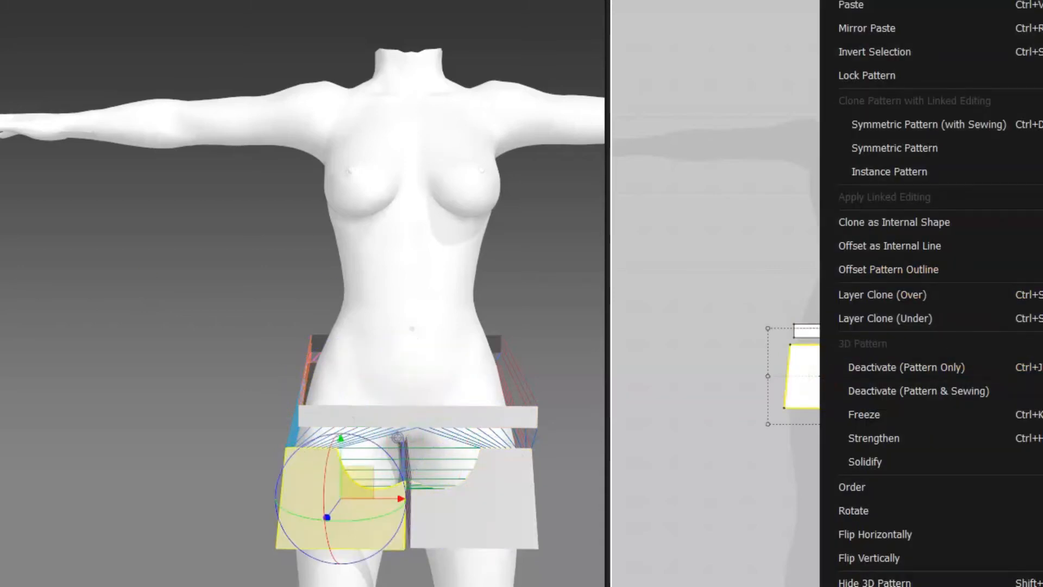
{"action": "left_click", "coordinate": [482, 199]}
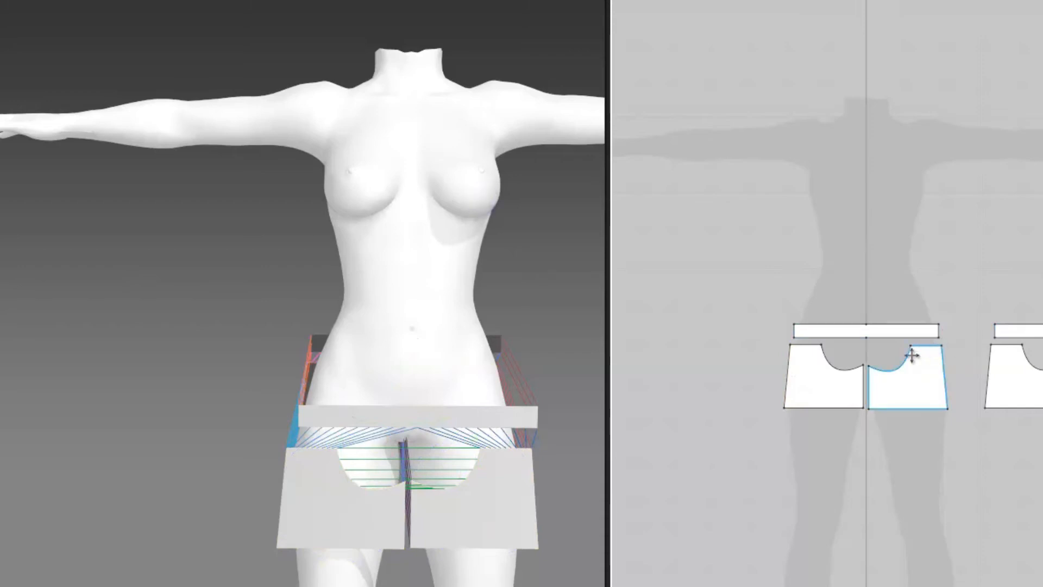
{"action": "right_click", "coordinate": [844, 373]}
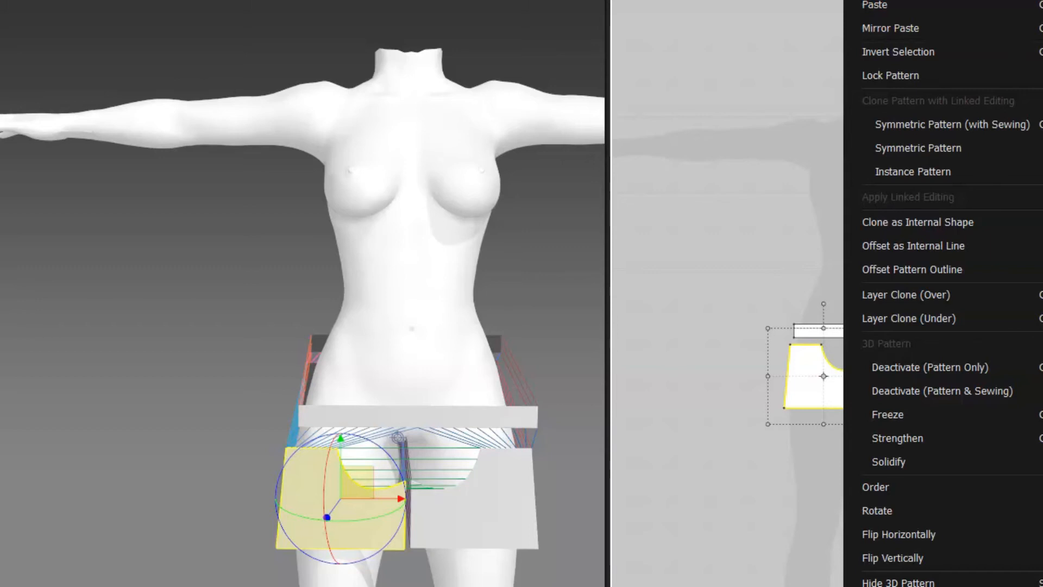
Enlarge all shorts patterns together slightly and reposition them centred and higher over the avatar silhouette's hips in the 2D window.
{"action": "key", "text": "ctrl+a"}
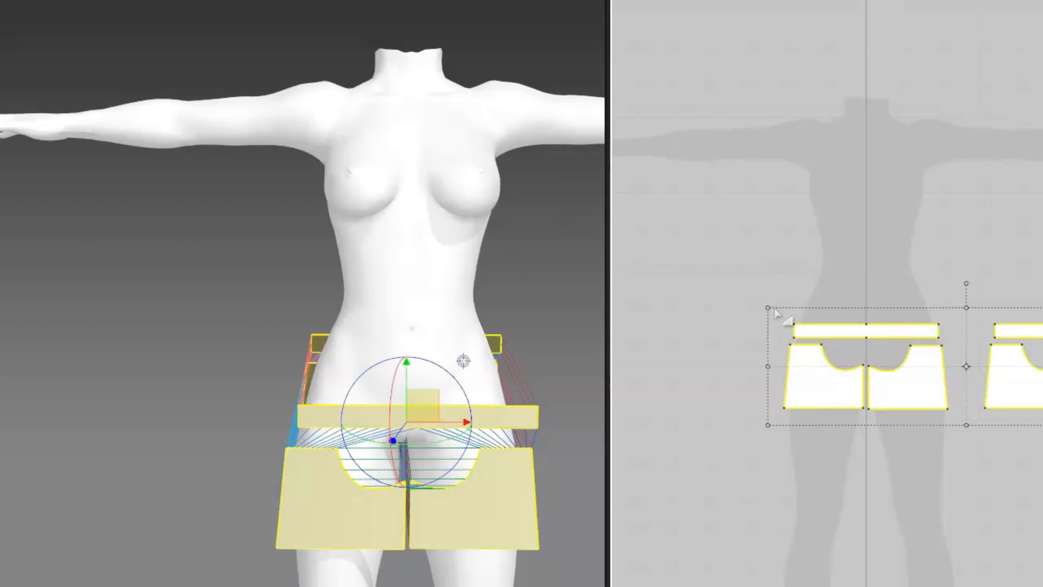
{"action": "left_click_drag", "start_coordinate": [773, 308], "coordinate": [740, 274]}
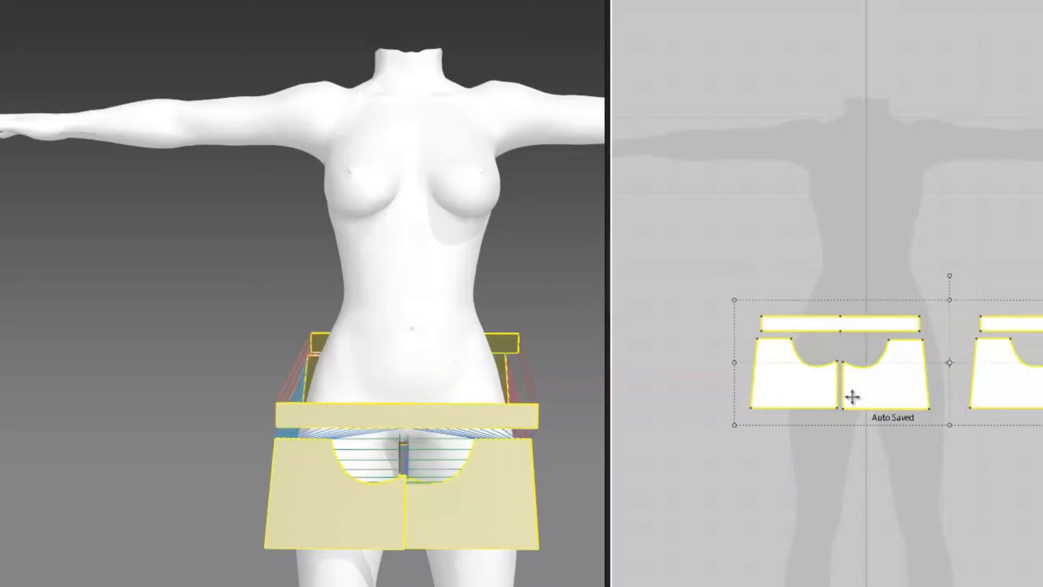
{"action": "left_click", "coordinate": [866, 388]}
{"action": "left_click_drag", "start_coordinate": [865, 388], "coordinate": [883, 397]}
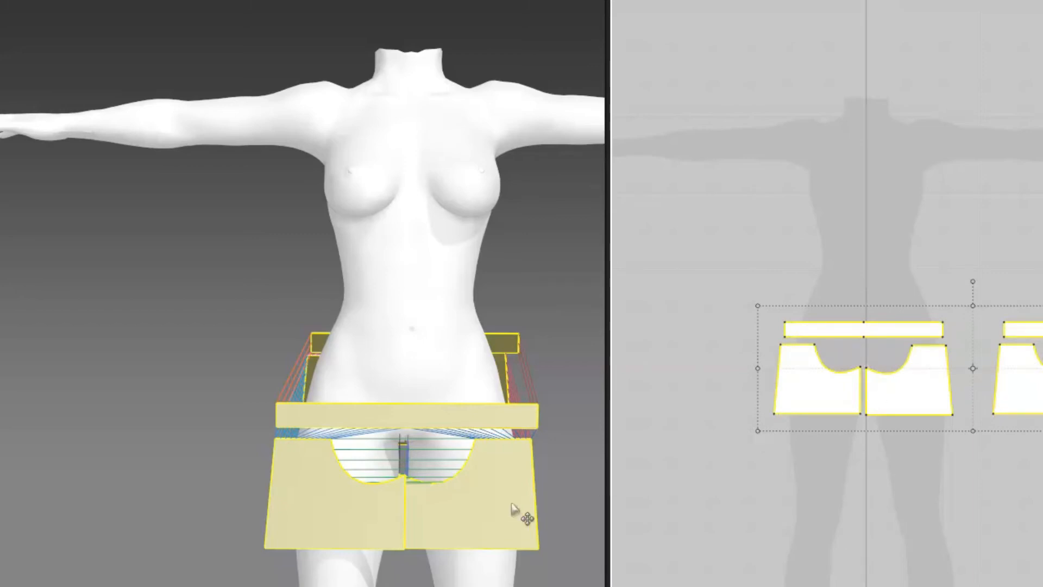
{"action": "right_click_drag", "start_coordinate": [384, 426], "coordinate": [396, 392]}
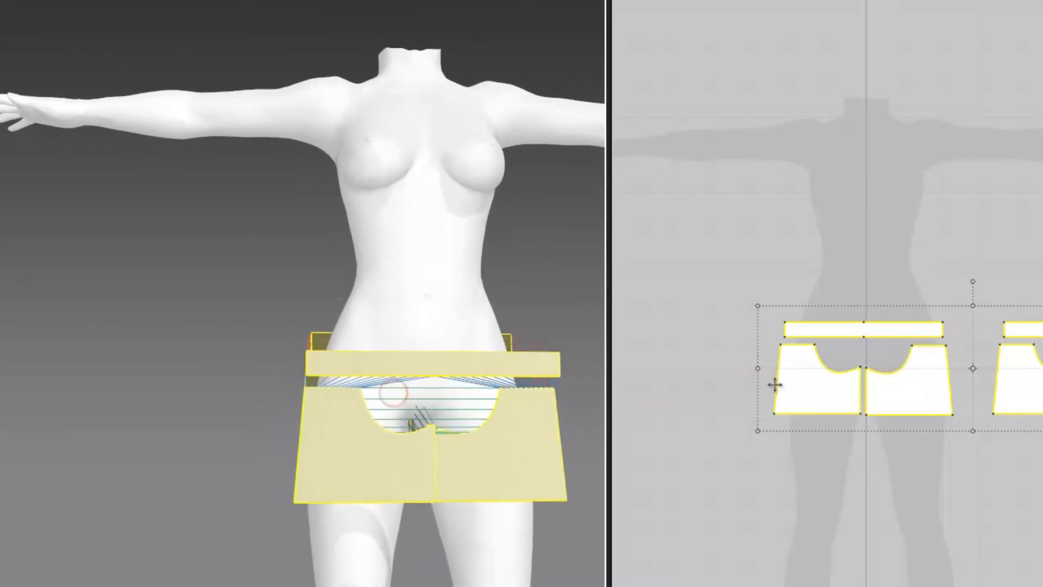
{"action": "left_click", "coordinate": [943, 328]}
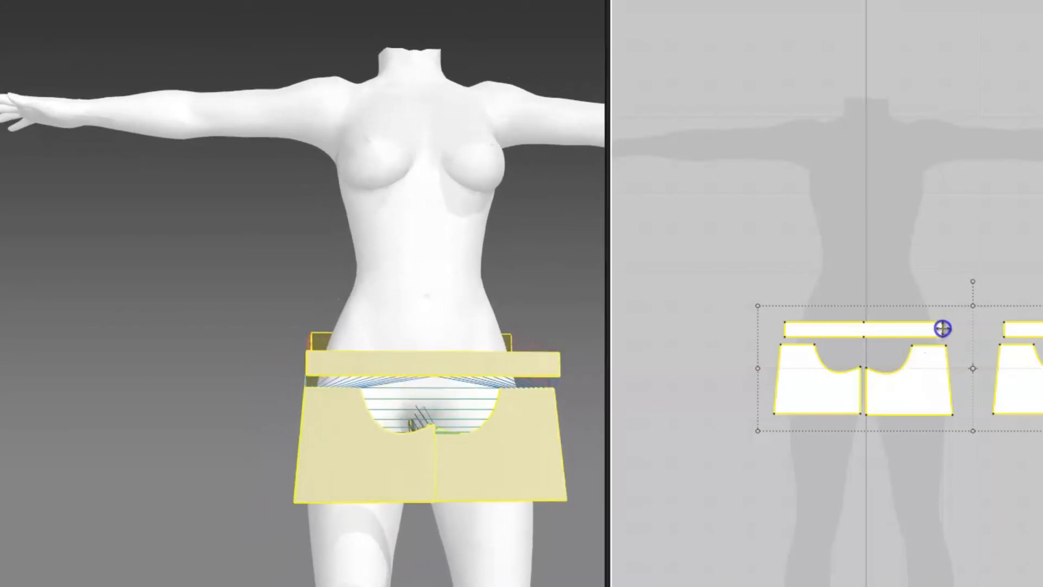
{"action": "left_click_drag", "start_coordinate": [941, 328], "coordinate": [942, 312]}
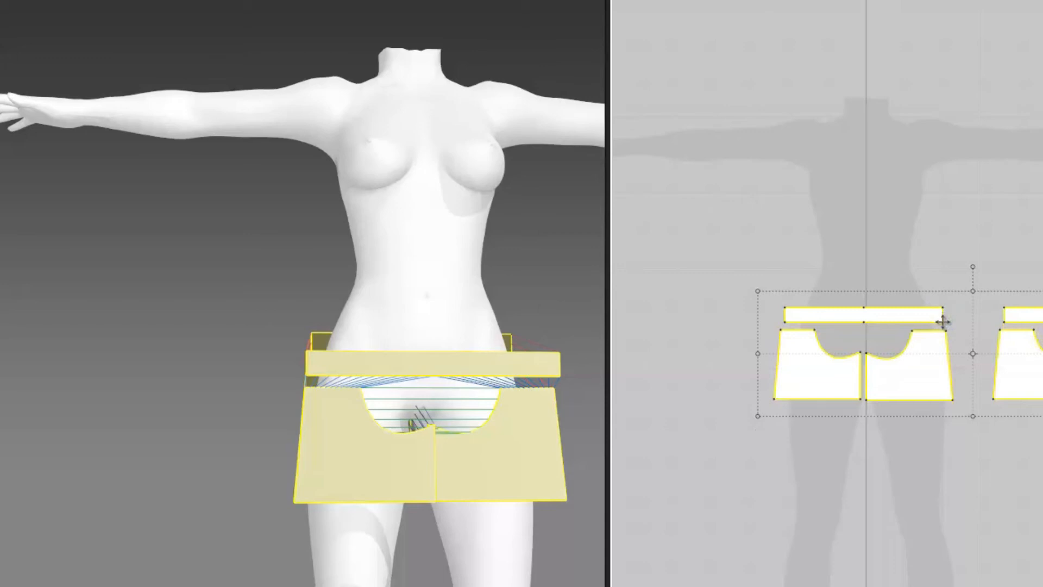
Move all shorts patterns slightly lower over the avatar silhouette, and raise the front and back waistbands further above the leg patterns.
{"action": "left_click_drag", "start_coordinate": [922, 363], "coordinate": [922, 375]}
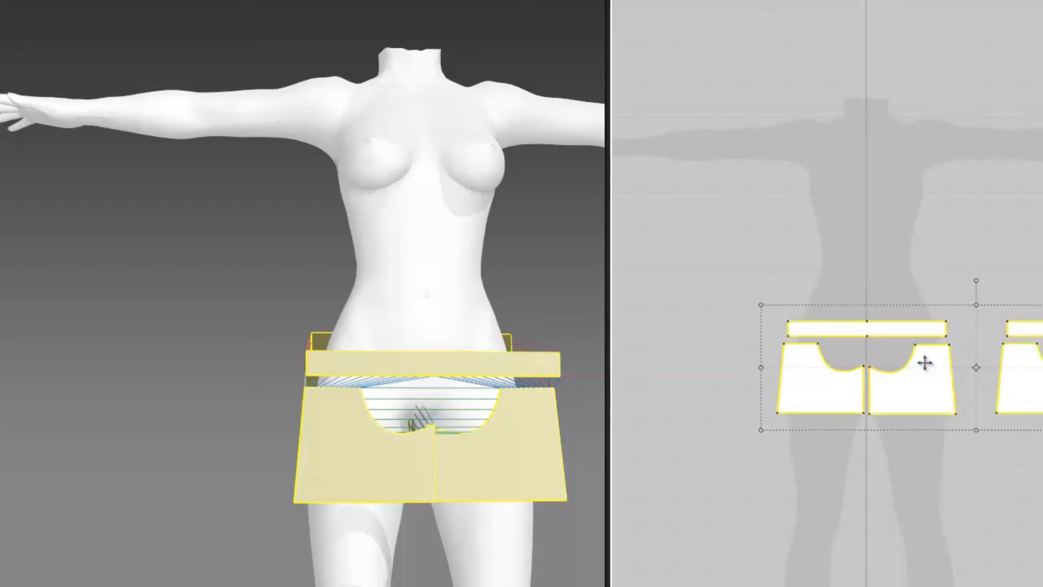
{"action": "right_click", "coordinate": [869, 254]}
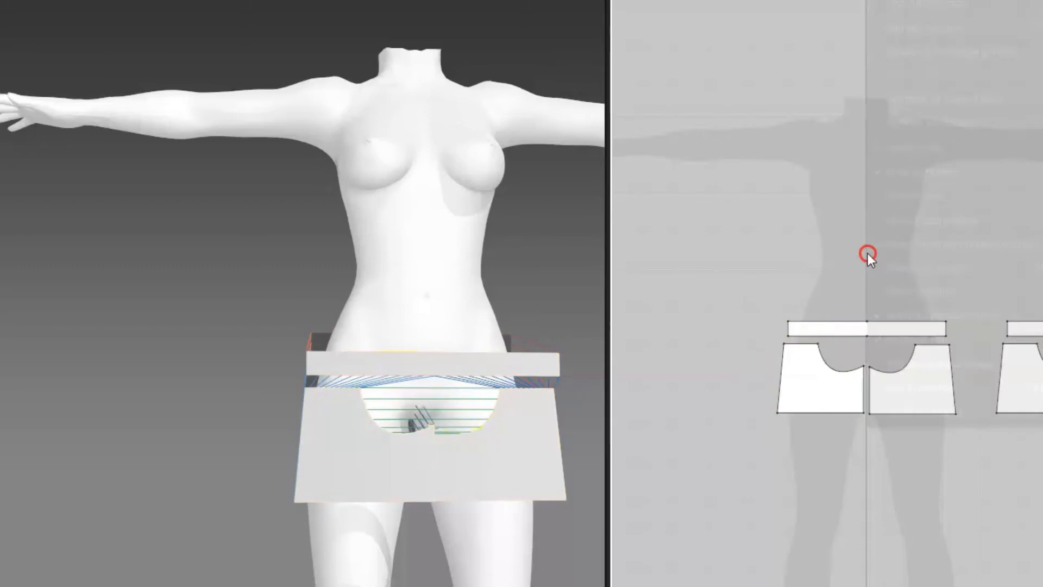
{"action": "left_click", "coordinate": [818, 307]}
{"action": "left_click", "coordinate": [832, 328]}
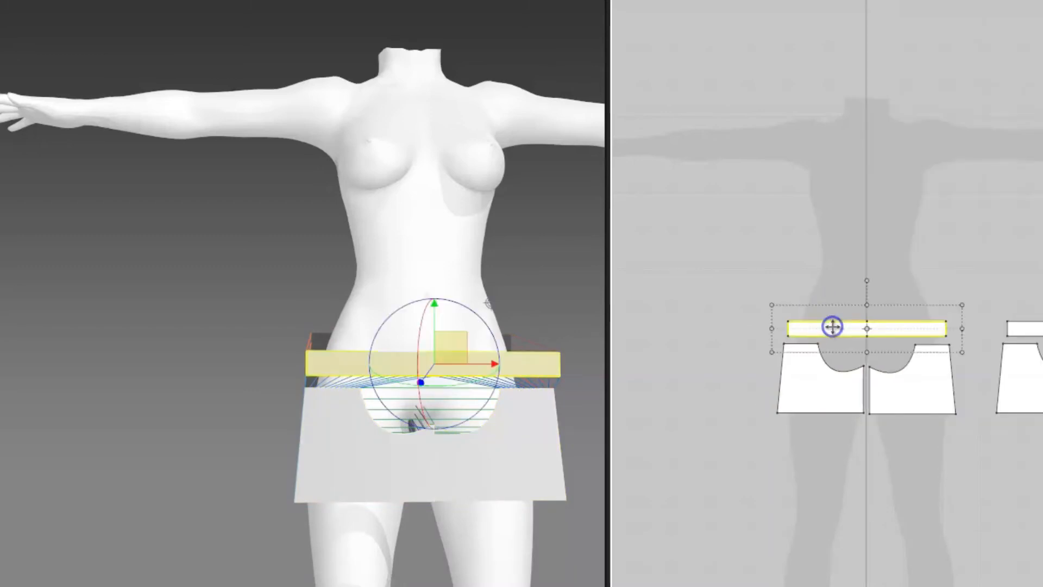
{"action": "left_click_drag", "start_coordinate": [883, 327], "coordinate": [885, 308]}
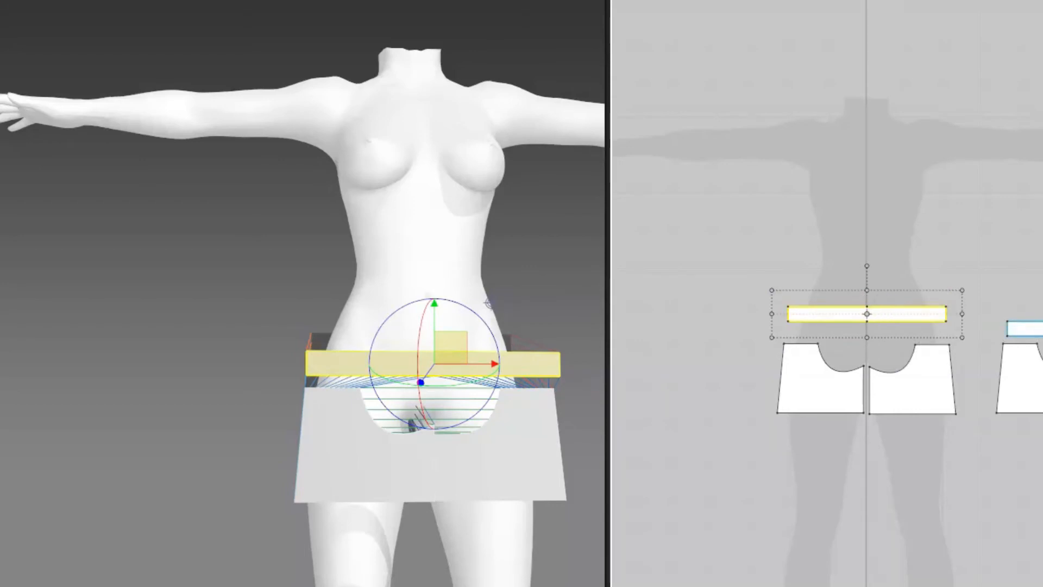
{"action": "left_click_drag", "start_coordinate": [1039, 329], "coordinate": [1039, 299]}
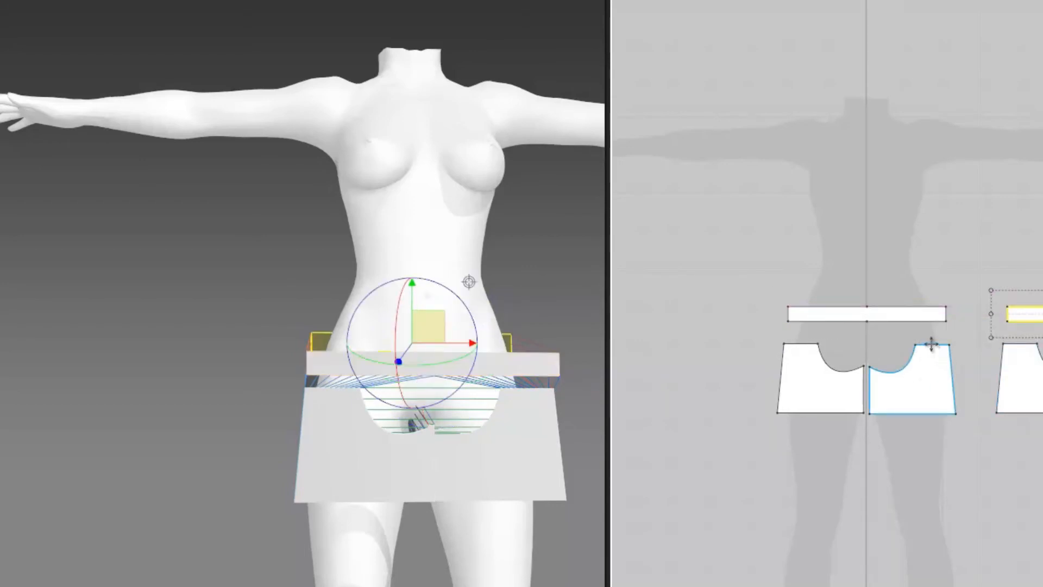
Raise the top edges of the front and back leg patterns closer to the waistbands, keeping the pieces matched in height.
{"action": "key", "text": "z"}
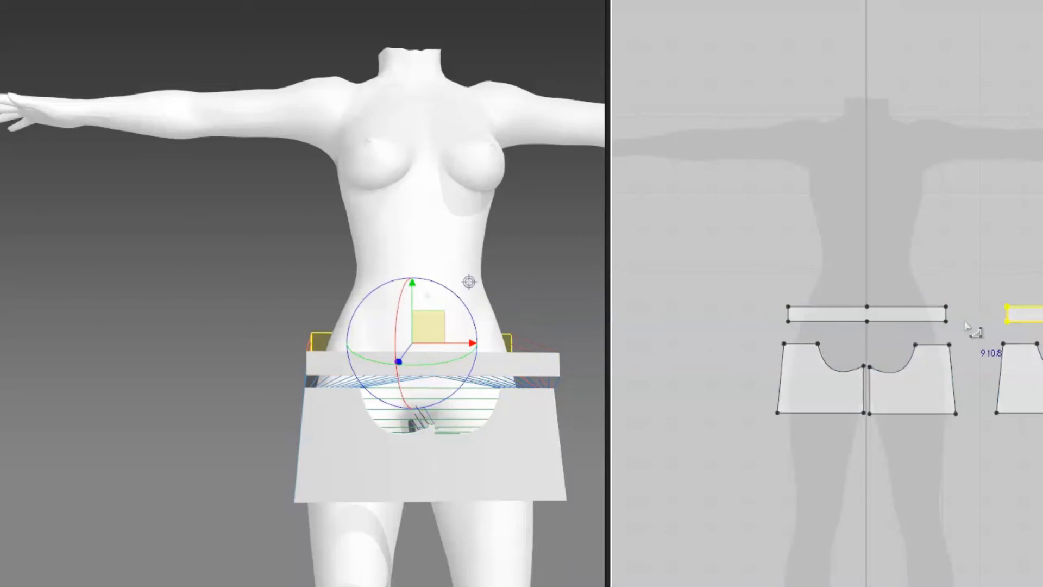
{"action": "left_click_drag", "start_coordinate": [925, 345], "coordinate": [923, 330]}
{"action": "key", "text": "n"}
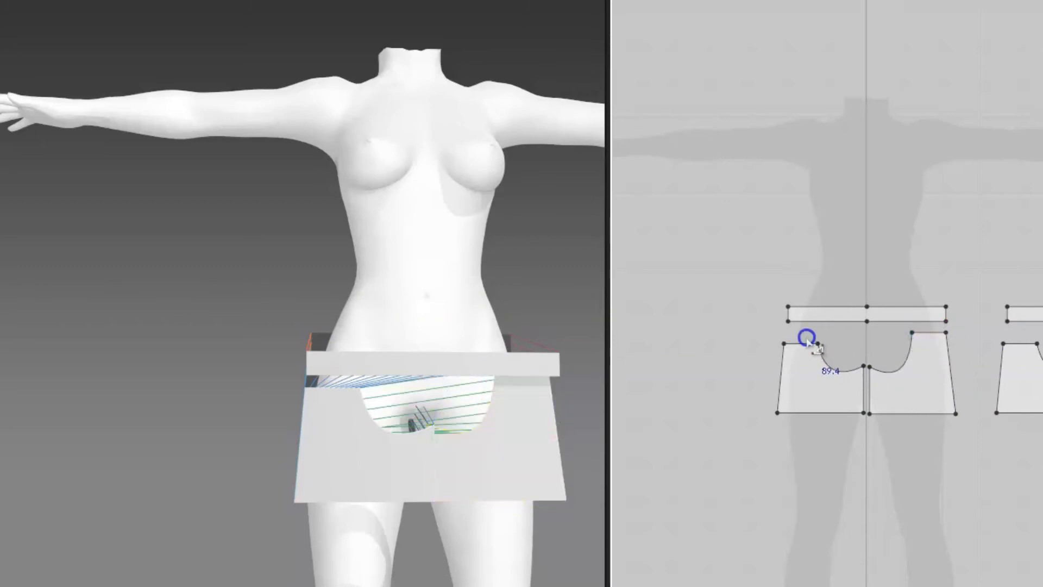
{"action": "left_click", "coordinate": [807, 339]}
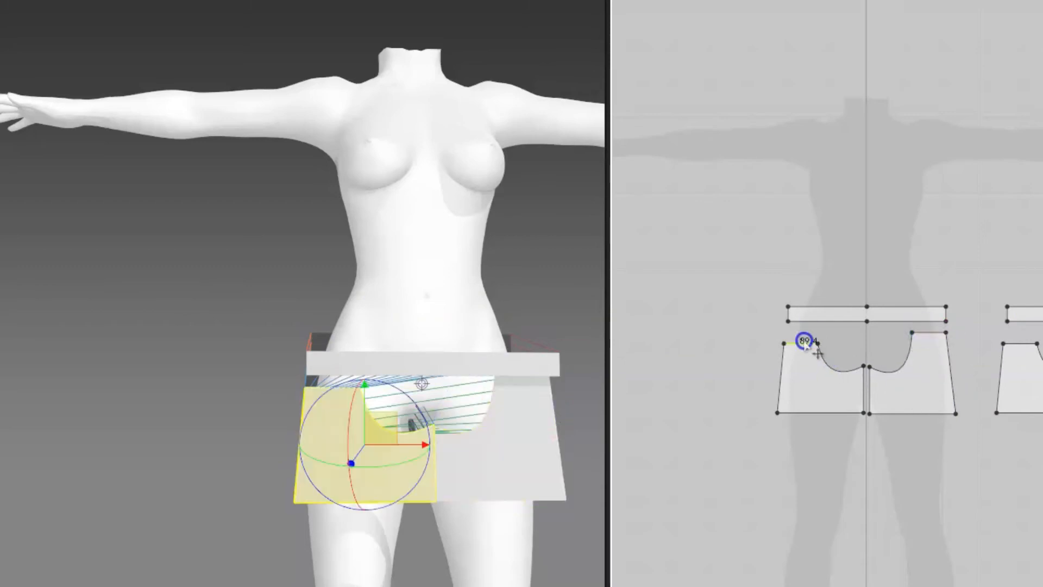
{"action": "mouse_move", "coordinate": [804, 337]}
{"action": "left_mouse_down"}
{"action": "mouse_move", "coordinate": [788, 339]}
{"action": "mouse_move", "coordinate": [807, 332]}
{"action": "left_mouse_up"}
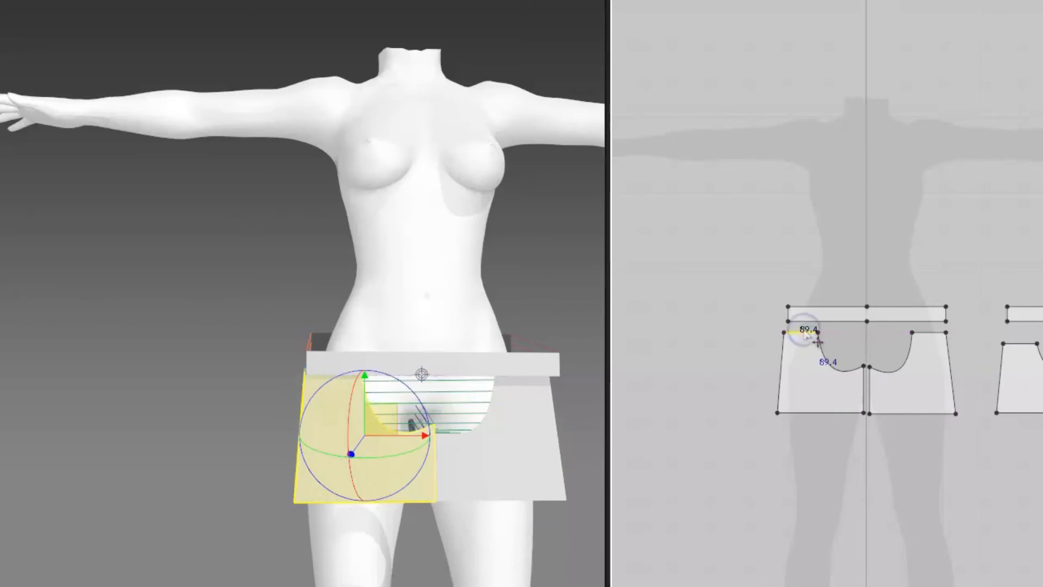
{"action": "left_click", "coordinate": [1021, 338]}
{"action": "left_click", "coordinate": [1020, 342]}
{"action": "left_click_drag", "start_coordinate": [1021, 343], "coordinate": [1021, 332]}
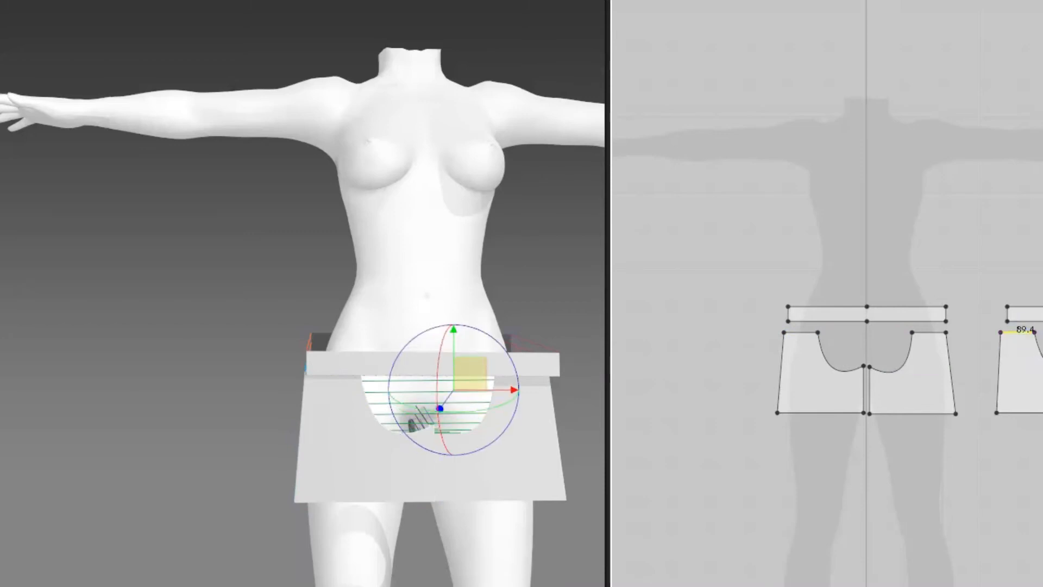
{"action": "left_click", "coordinate": [354, 399]}
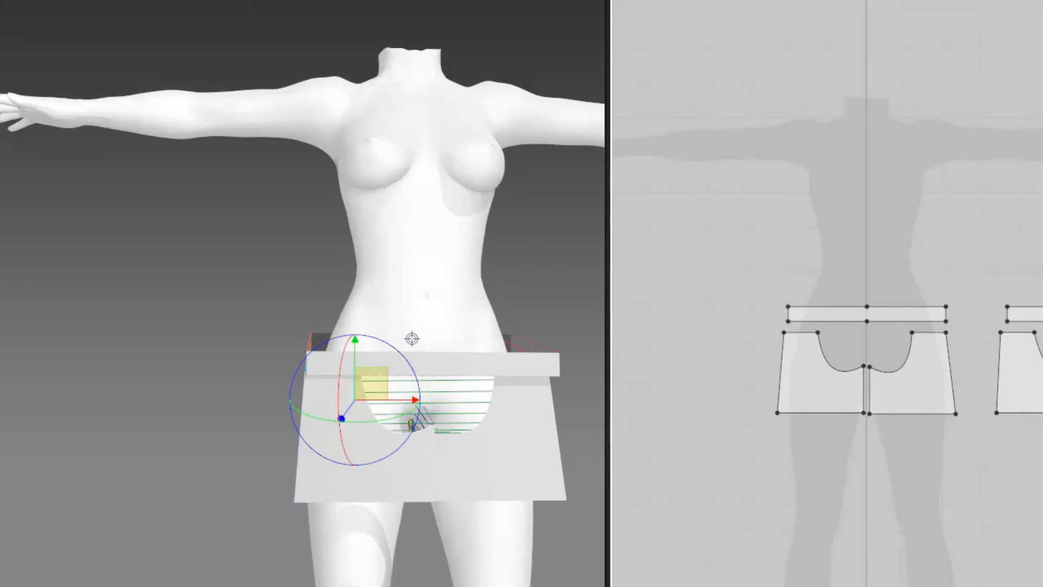
{"action": "left_click_drag", "start_coordinate": [412, 339], "coordinate": [412, 331]}
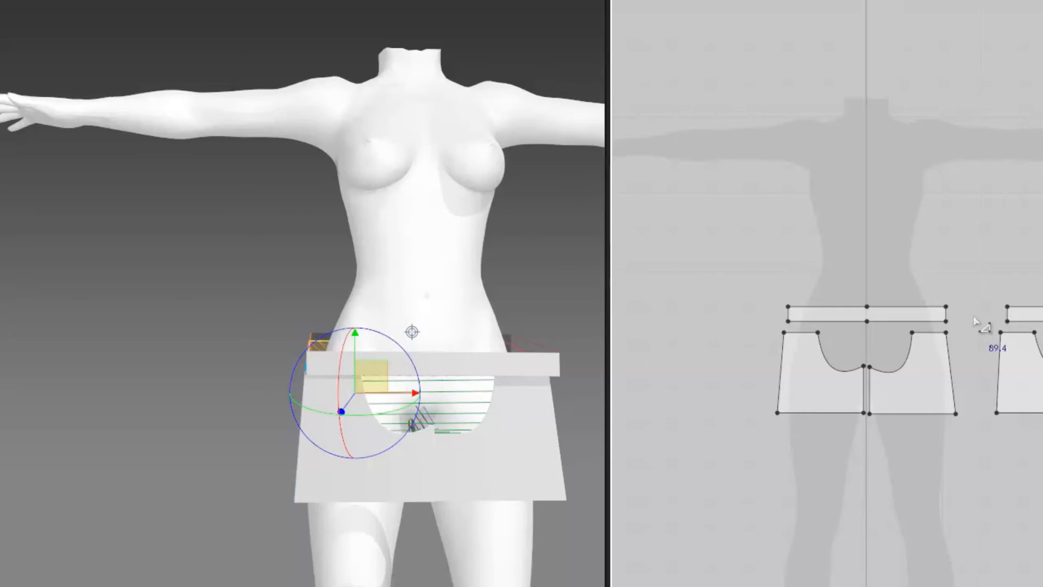
Shorten the front waistband by moving its two end edges inward by 36.6 and 23.7, towards the avatar's waist width.
{"action": "left_click", "coordinate": [946, 313]}
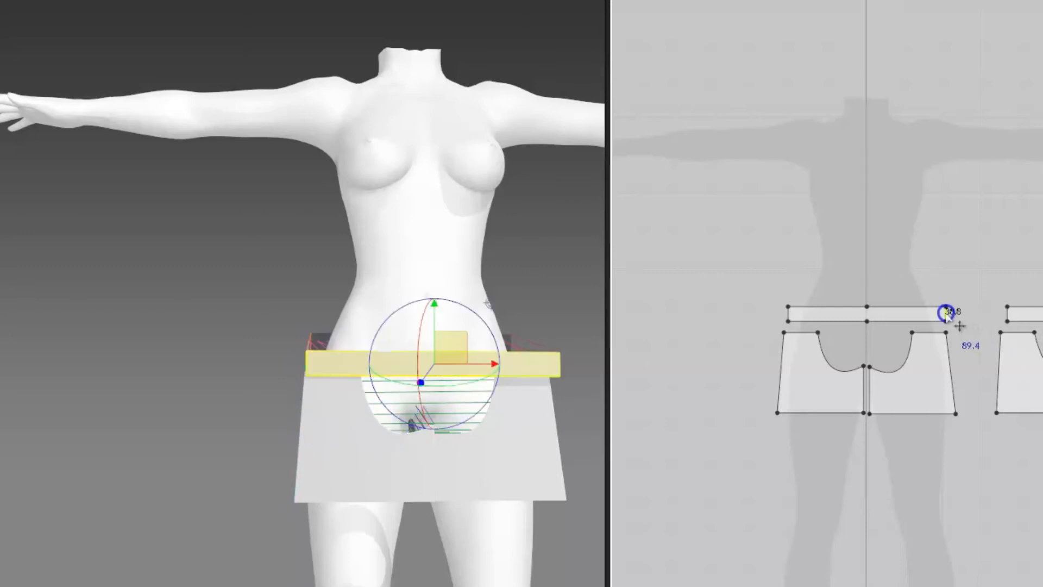
{"action": "left_click_drag", "start_coordinate": [938, 315], "coordinate": [932, 315]}
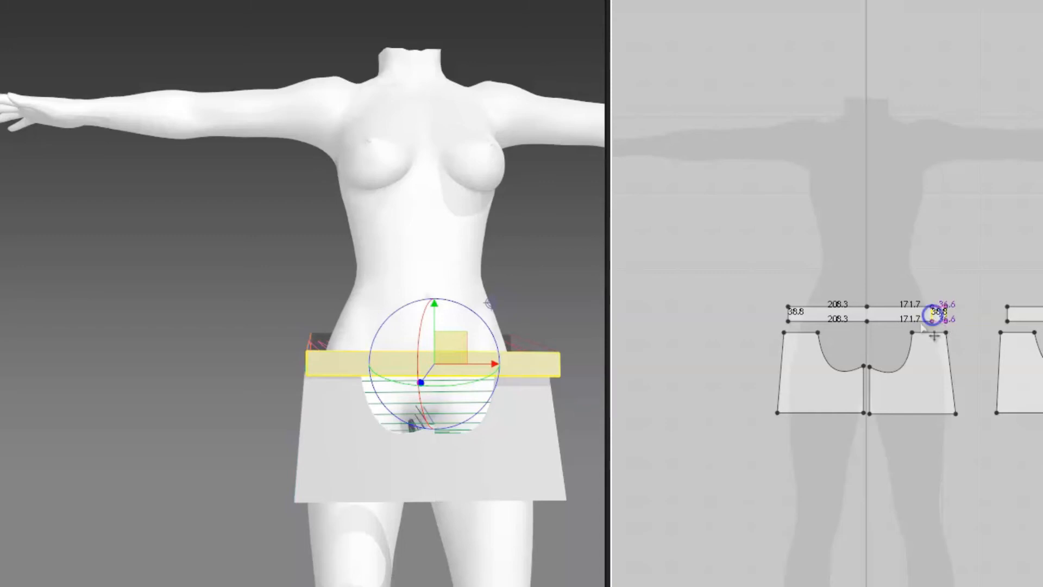
{"action": "left_click", "coordinate": [789, 313]}
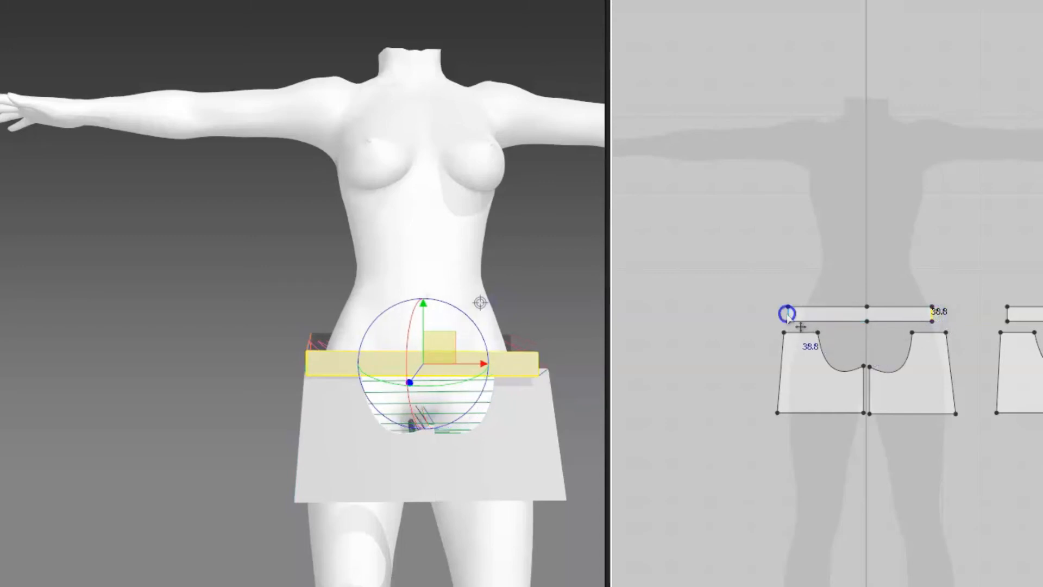
{"action": "left_click_drag", "start_coordinate": [793, 313], "coordinate": [797, 313]}
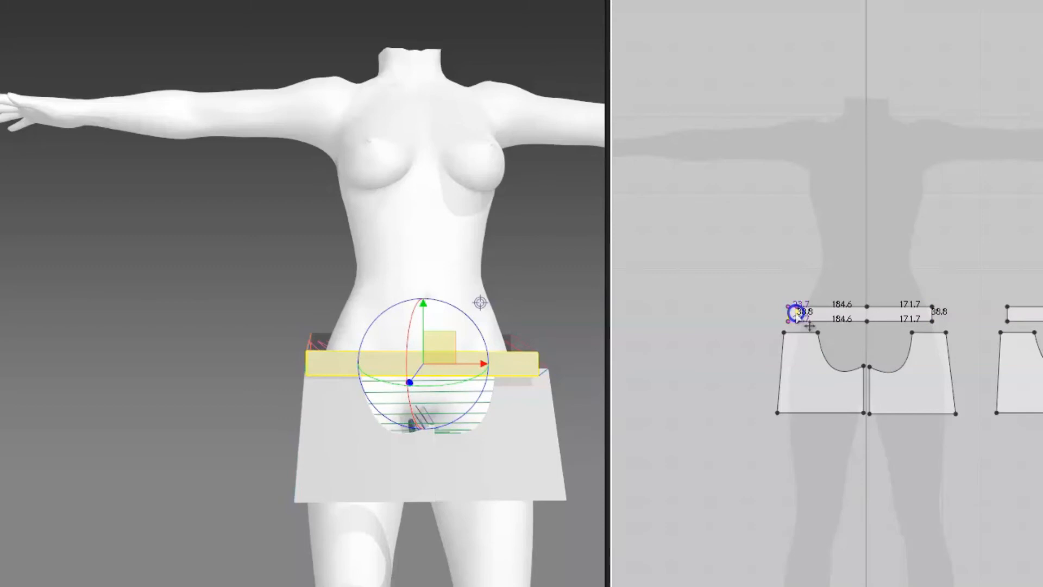
Shorten the back waistband by moving its end edges inward, keeping the ends straight.
{"action": "left_click", "coordinate": [1007, 310]}
{"action": "left_click_drag", "start_coordinate": [1006, 309], "coordinate": [1016, 307]}
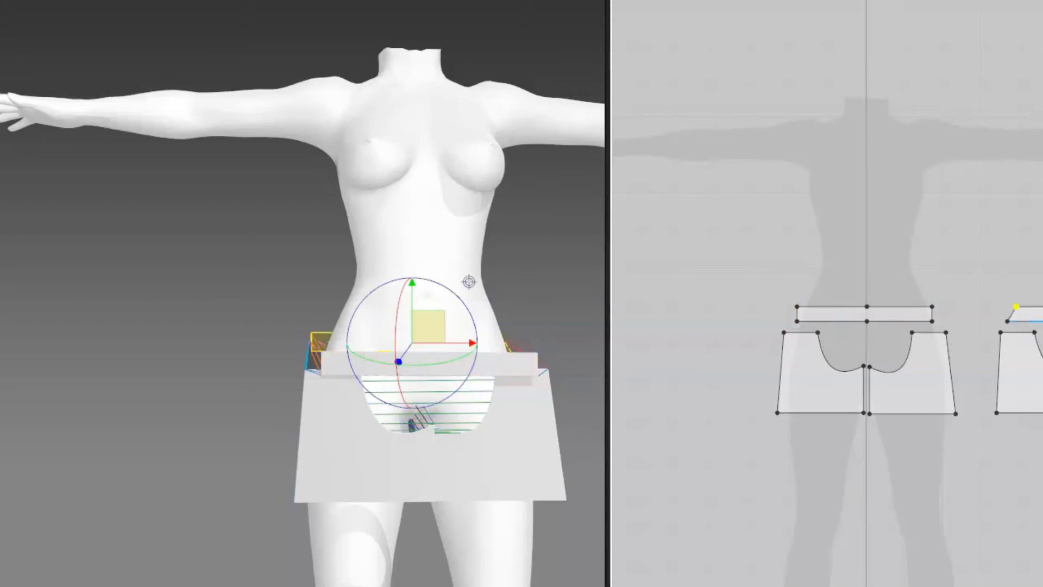
{"action": "left_click", "coordinate": [1012, 321]}
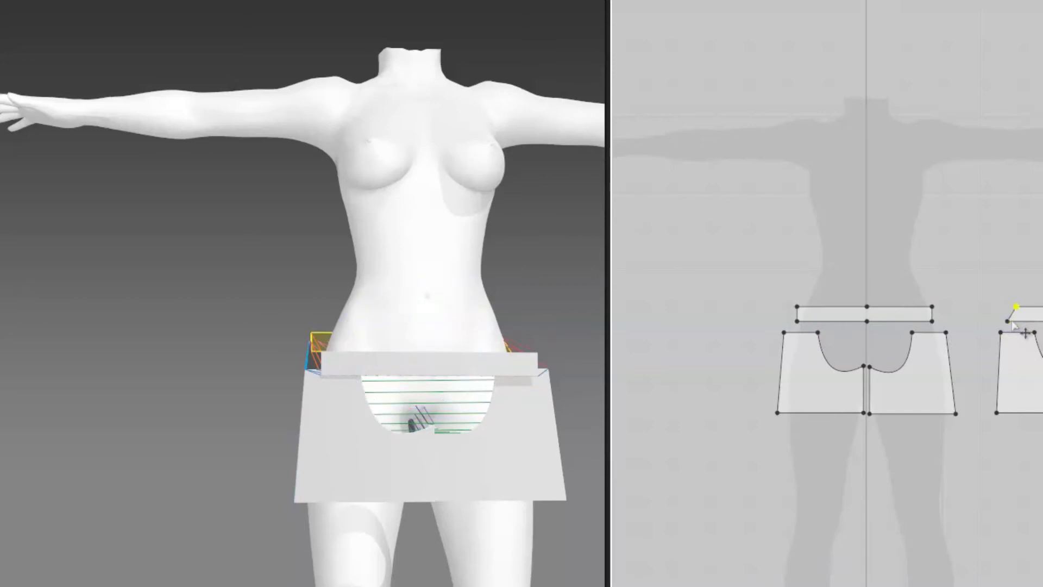
{"action": "left_click_drag", "start_coordinate": [1007, 314], "coordinate": [1018, 313]}
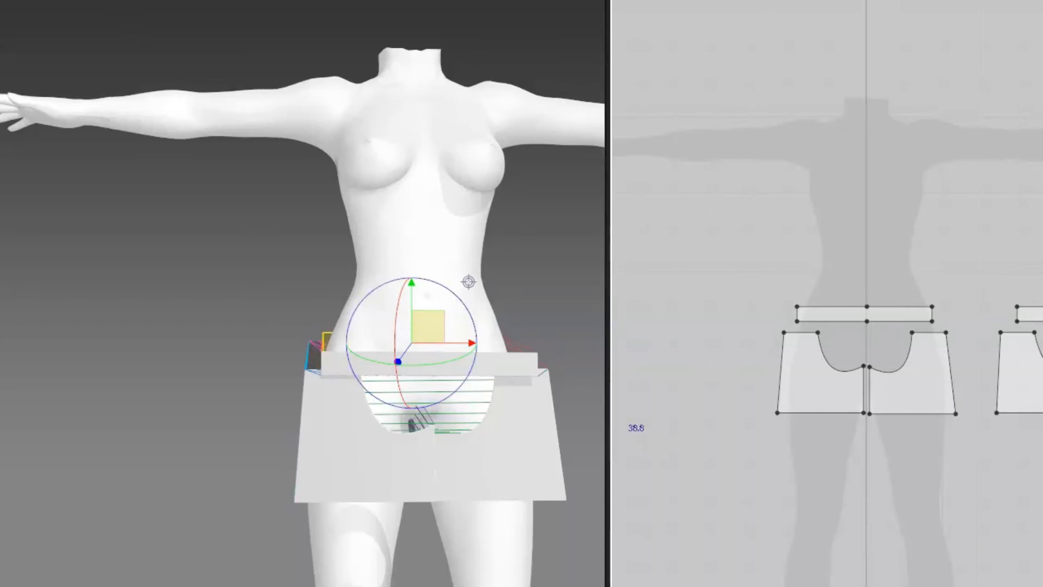
Simulate the shorts and pull the front leg on the avatar's left outward and down until its bunched inner hem straightens.
{"action": "key", "text": "space"}
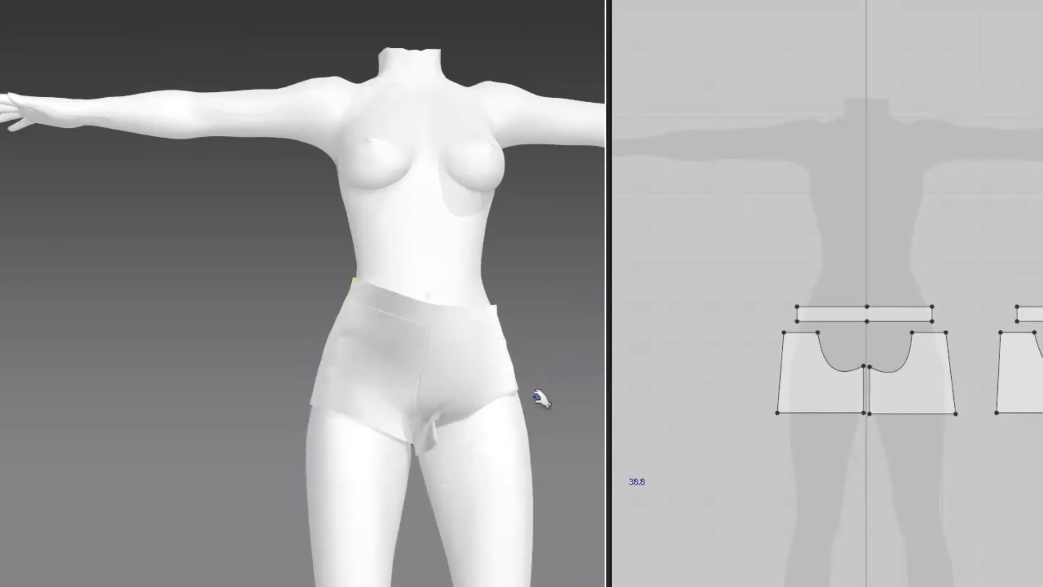
{"action": "left_click_drag", "start_coordinate": [477, 410], "coordinate": [609, 421]}
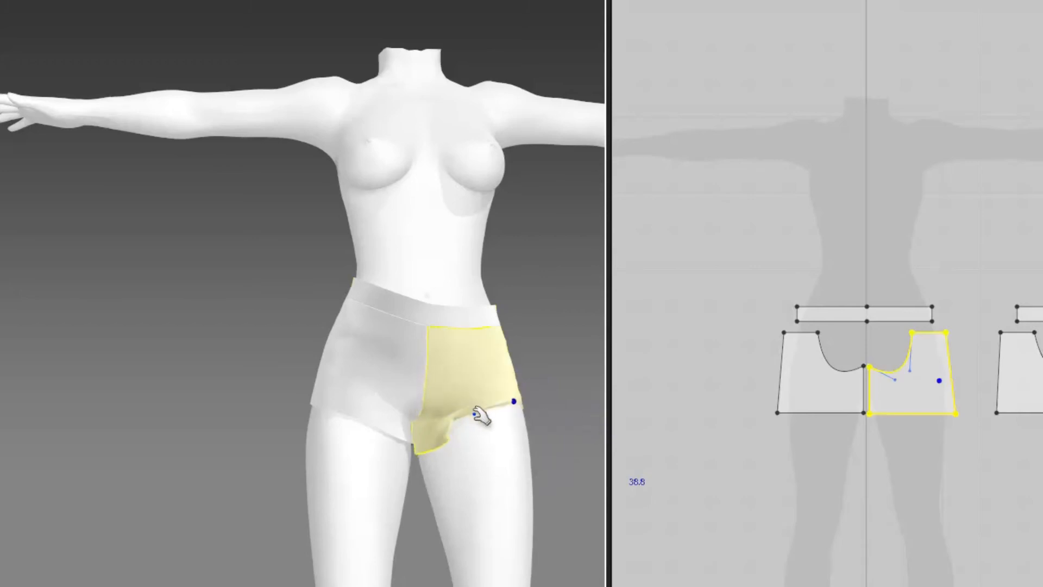
{"action": "left_click_drag", "start_coordinate": [478, 416], "coordinate": [619, 450]}
{"action": "left_click_drag", "start_coordinate": [489, 407], "coordinate": [656, 478]}
{"action": "left_click_drag", "start_coordinate": [510, 422], "coordinate": [624, 577]}
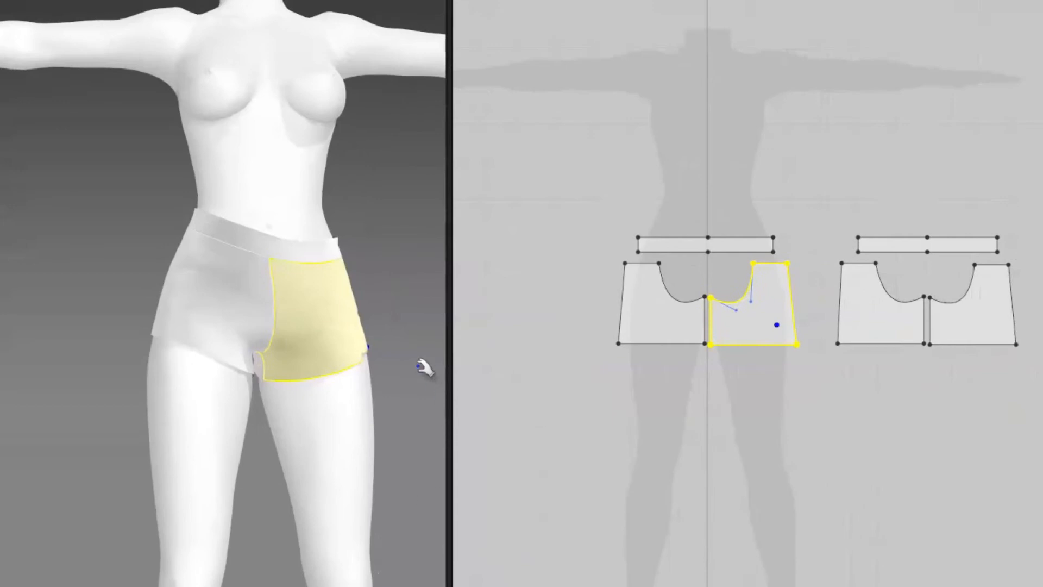
Pull the back leg pieces into place over the buttocks during simulation, straightening the folded waist seam and side hem.
{"action": "right_click_drag", "start_coordinate": [395, 360], "coordinate": [31, 391]}
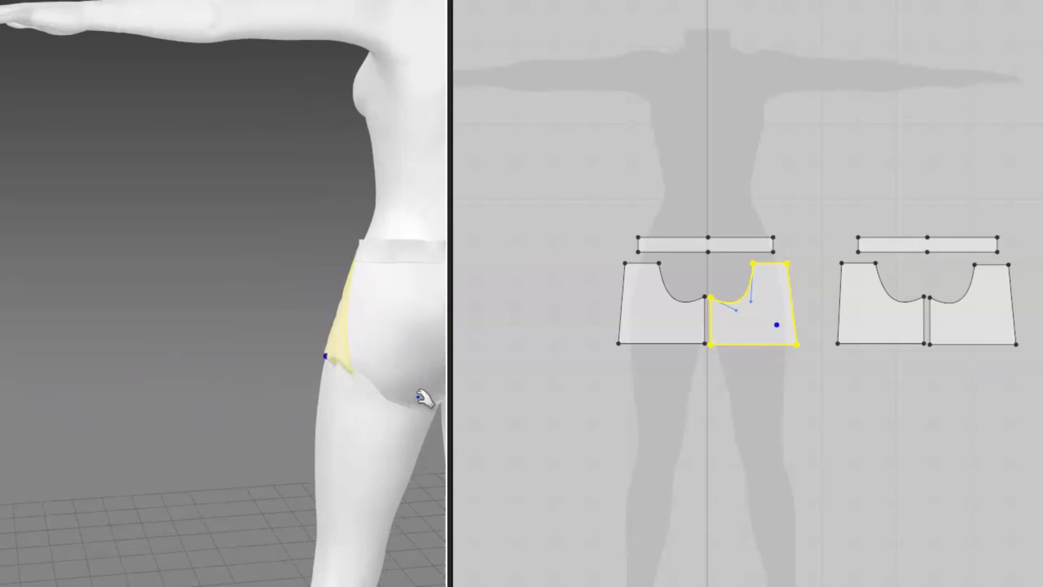
{"action": "right_click_drag", "start_coordinate": [302, 388], "coordinate": [140, 389]}
{"action": "left_click", "coordinate": [262, 268]}
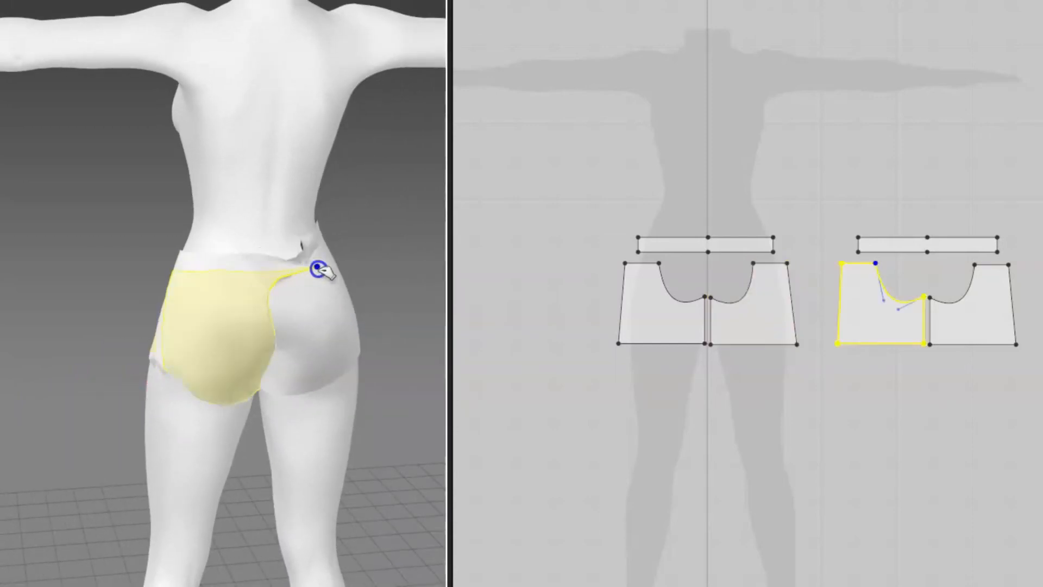
{"action": "left_click", "coordinate": [299, 317]}
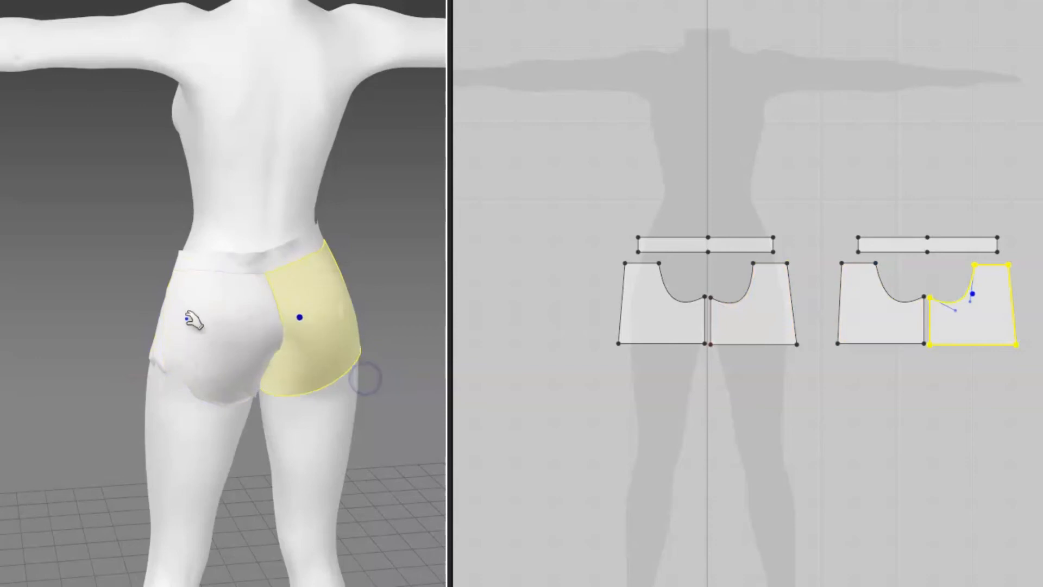
{"action": "left_click", "coordinate": [203, 295]}
{"action": "left_click_drag", "start_coordinate": [183, 357], "coordinate": [40, 414]}
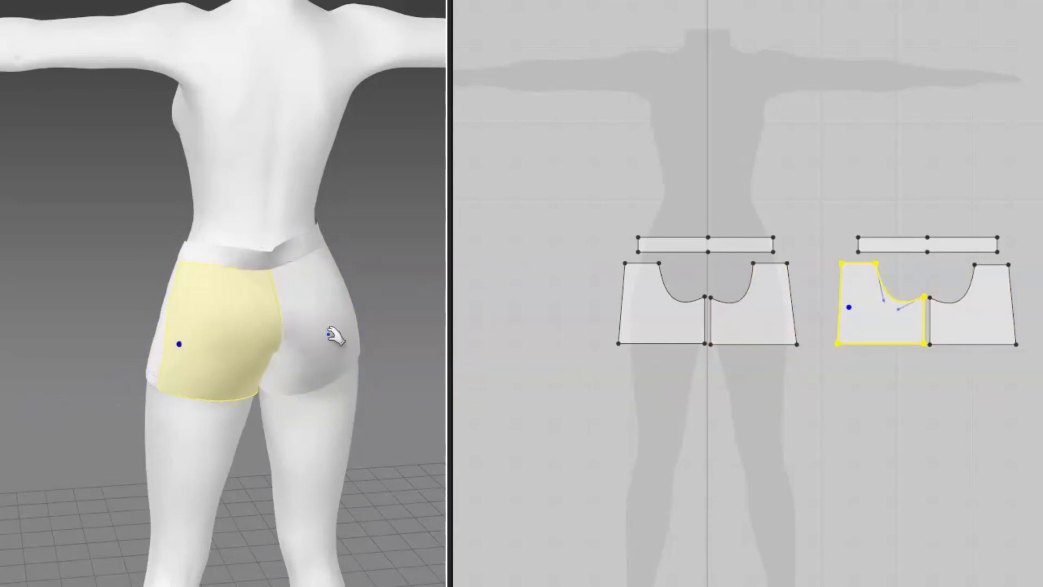
Tug the back leg on the avatar's right outward and straighten the back waistband where it meets the centre seam.
{"action": "left_click", "coordinate": [341, 313]}
{"action": "right_click_drag", "start_coordinate": [337, 308], "coordinate": [249, 337]}
{"action": "left_click_drag", "start_coordinate": [380, 303], "coordinate": [536, 428]}
{"action": "left_click_drag", "start_coordinate": [312, 264], "coordinate": [323, 254]}
{"action": "left_click", "coordinate": [279, 252]}
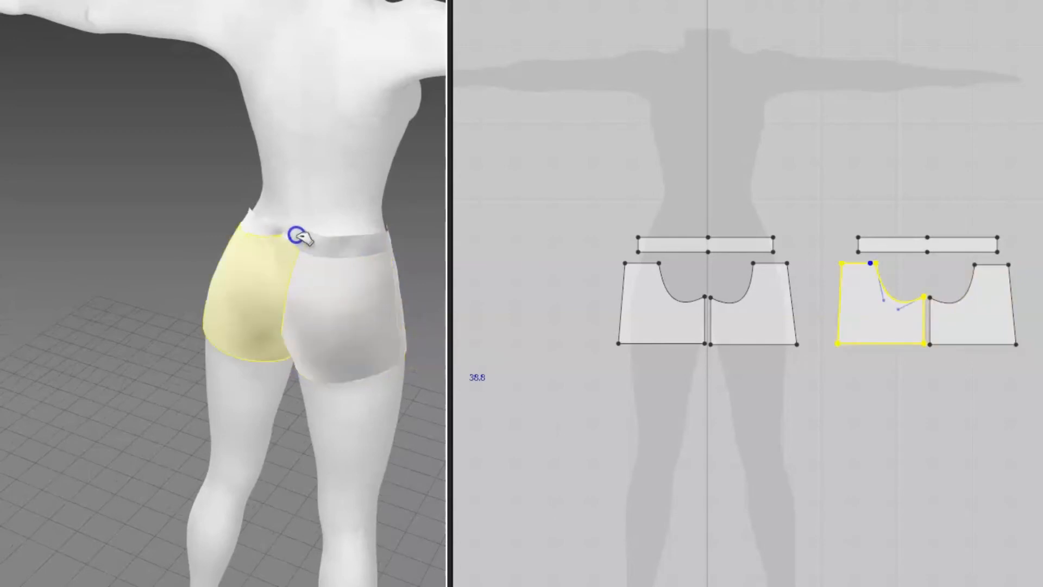
Pull the front pieces of the simulated shorts to centre the front seam and level the waistband and both leg hems.
{"action": "right_click_drag", "start_coordinate": [402, 303], "coordinate": [86, 284]}
{"action": "left_click", "coordinate": [266, 298]}
{"action": "left_click_drag", "start_coordinate": [267, 298], "coordinate": [244, 282]}
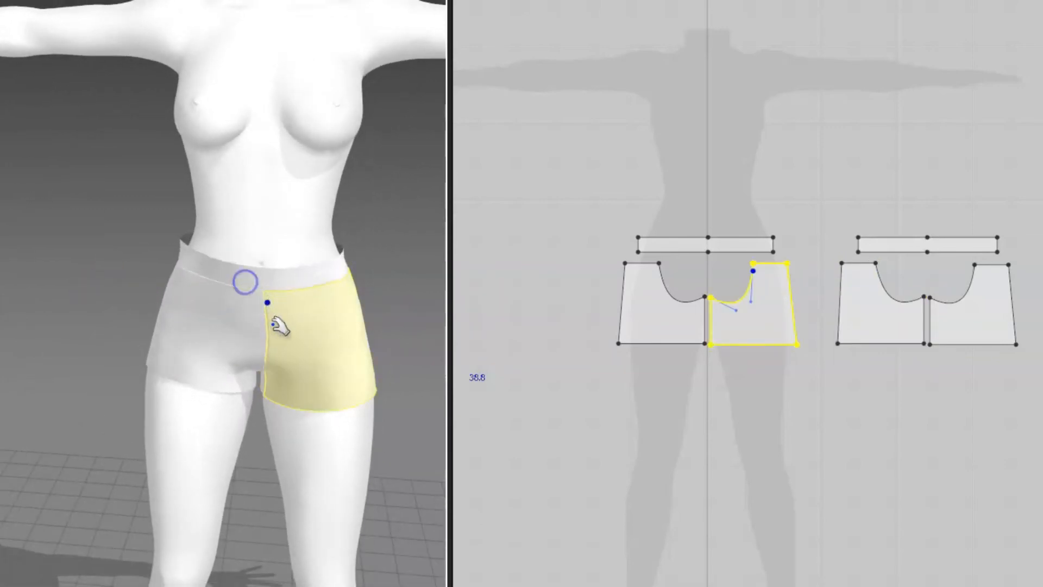
{"action": "left_click_drag", "start_coordinate": [319, 359], "coordinate": [292, 299]}
{"action": "left_click_drag", "start_coordinate": [263, 342], "coordinate": [203, 437]}
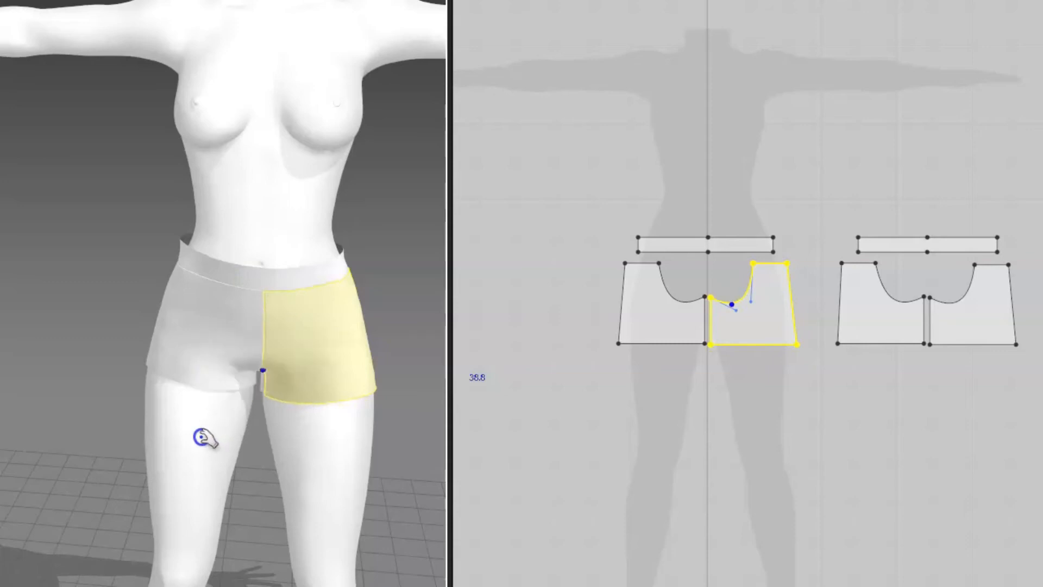
{"action": "left_click_drag", "start_coordinate": [302, 357], "coordinate": [292, 302]}
{"action": "left_click_drag", "start_coordinate": [324, 376], "coordinate": [310, 353]}
{"action": "left_click_drag", "start_coordinate": [360, 387], "coordinate": [348, 341]}
{"action": "left_click", "coordinate": [194, 376]}
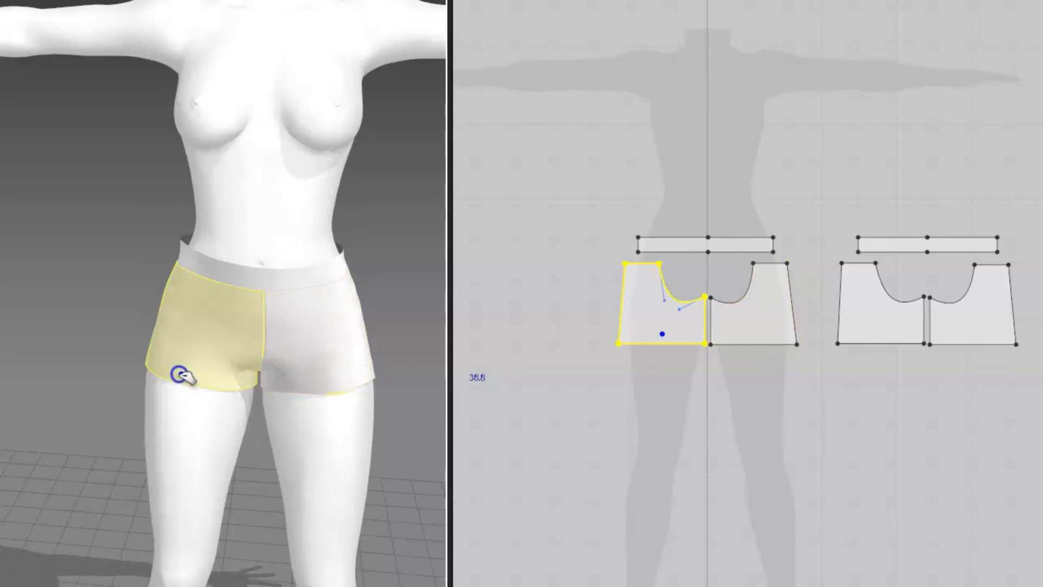
Pull the back centre seam sideways into line between the buttocks and adjust the back waistband above it.
{"action": "right_click_drag", "start_coordinate": [361, 326], "coordinate": [12, 352]}
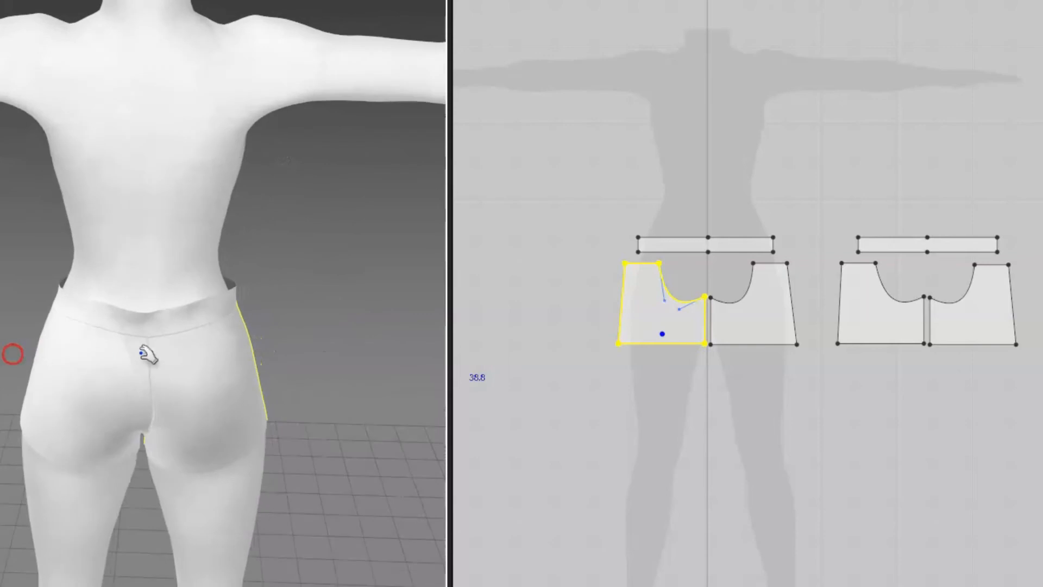
{"action": "left_click", "coordinate": [158, 400]}
{"action": "left_click_drag", "start_coordinate": [123, 395], "coordinate": [76, 376]}
{"action": "left_click_drag", "start_coordinate": [140, 420], "coordinate": [70, 438]}
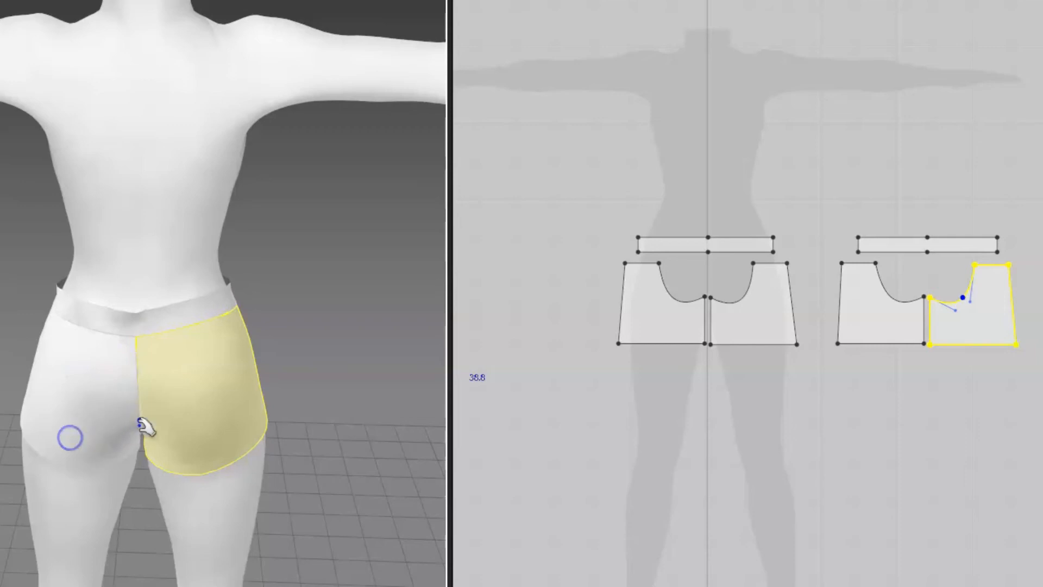
{"action": "left_click", "coordinate": [145, 325]}
Narrow the front waistband by moving both of its short side edges inward, and simulate the shorts.
{"action": "right_click_drag", "start_coordinate": [152, 373], "coordinate": [594, 342]}
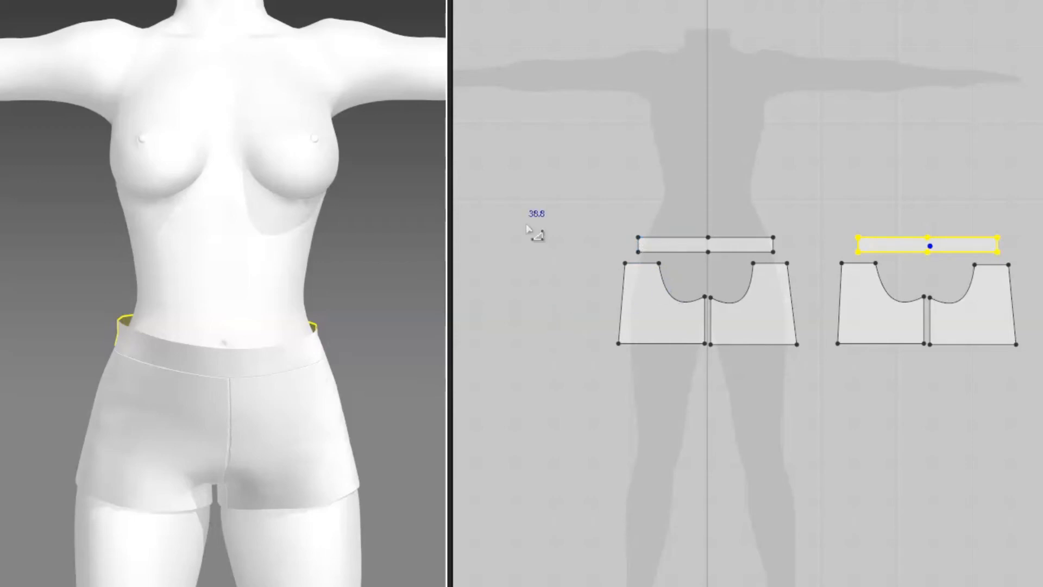
{"action": "left_click", "coordinate": [654, 239]}
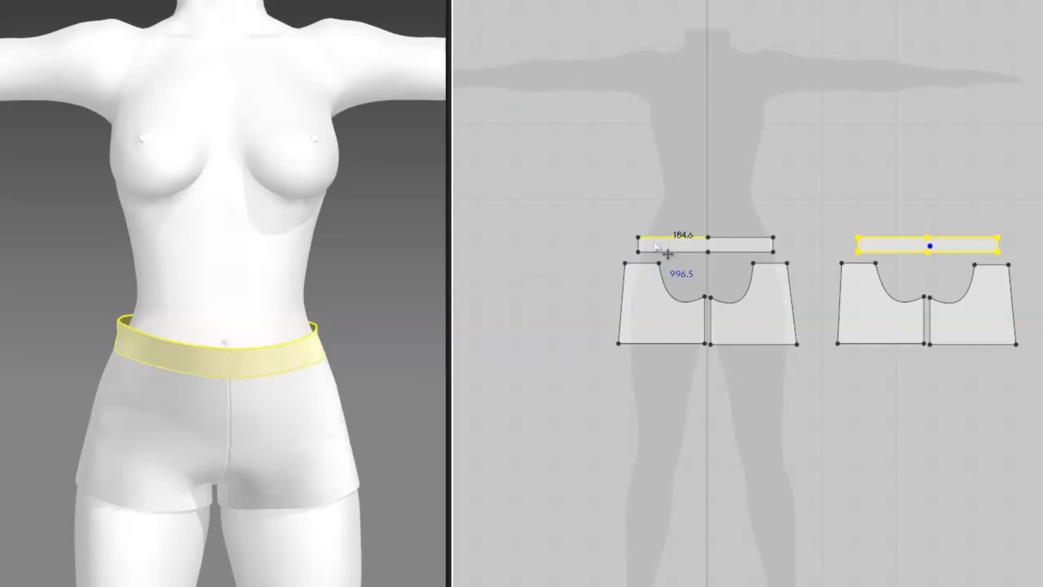
{"action": "double_click", "coordinate": [656, 243], "text": "shift"}
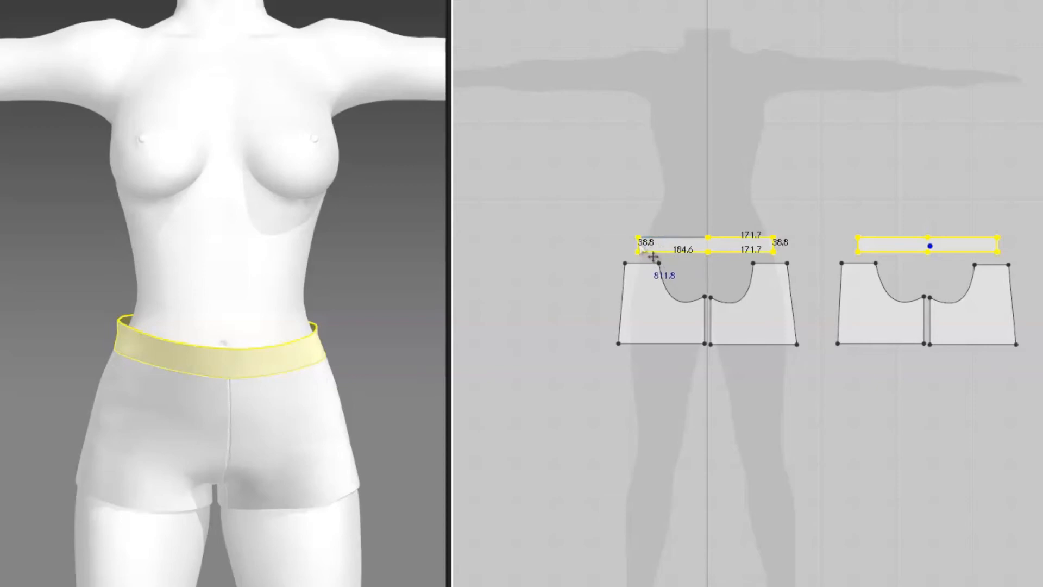
{"action": "left_click", "coordinate": [775, 245]}
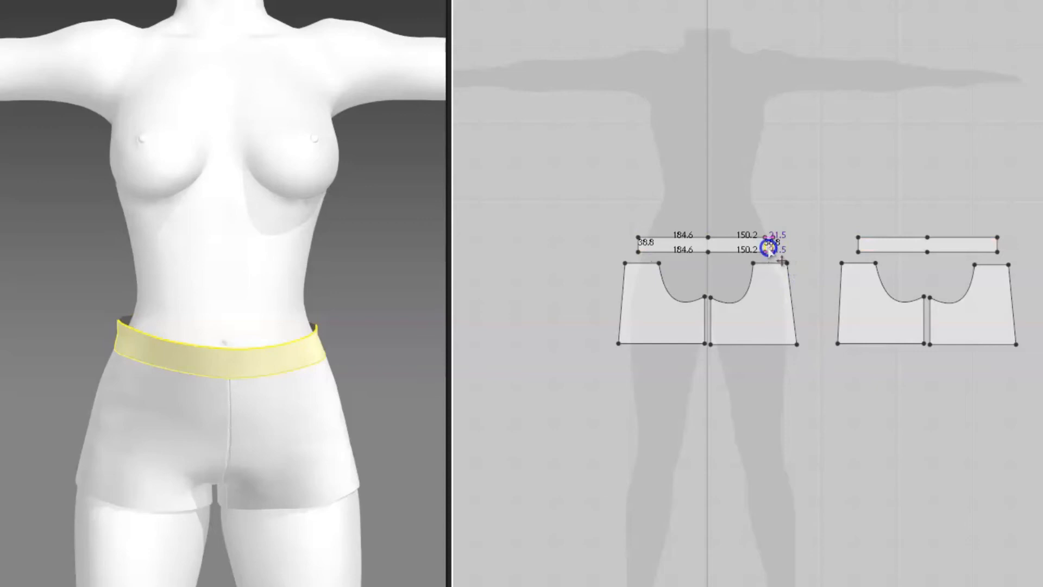
{"action": "left_click", "coordinate": [642, 246]}
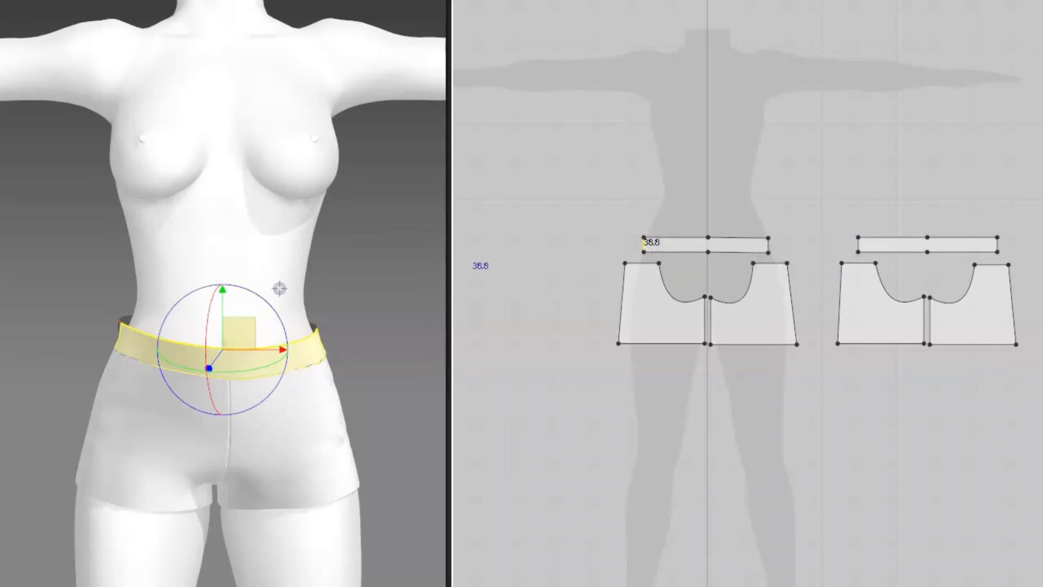
{"action": "key", "text": "space"}
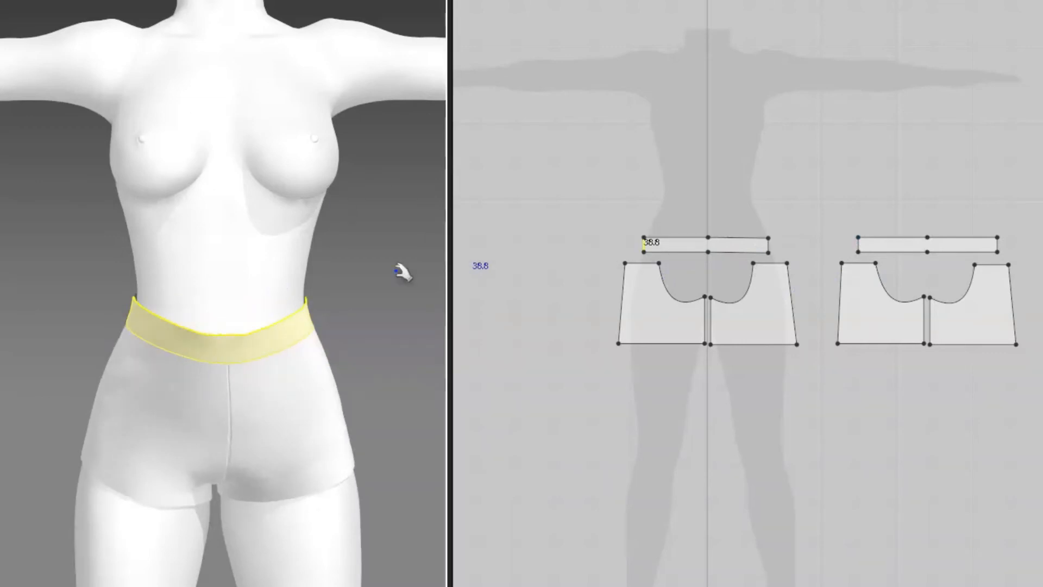
Pull both front leg pieces down and outward at the hips and side hems to even the shorts during simulation.
{"action": "left_click_drag", "start_coordinate": [304, 375], "coordinate": [313, 401]}
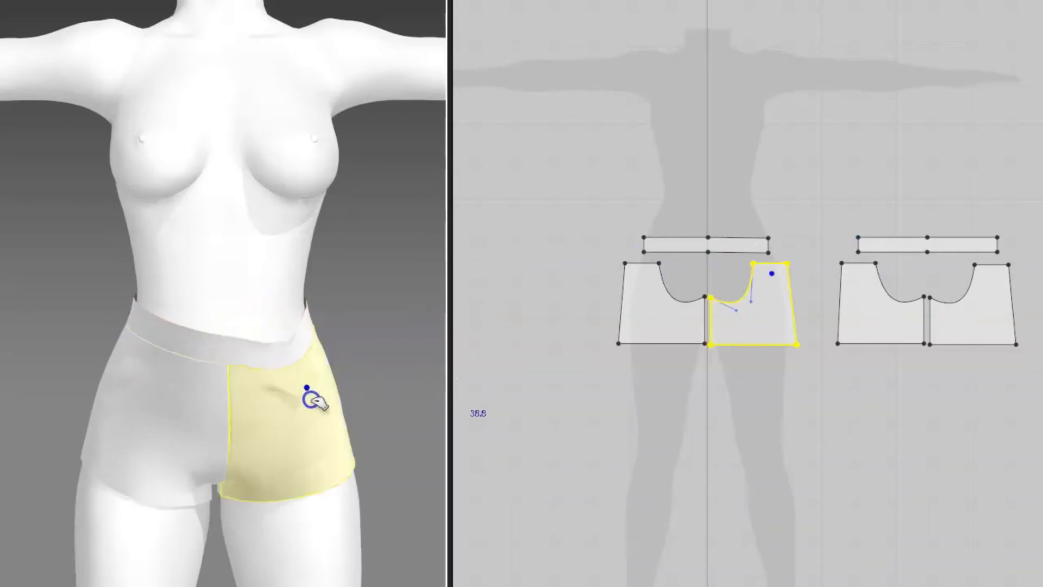
{"action": "left_click", "coordinate": [123, 434]}
{"action": "left_click_drag", "start_coordinate": [121, 435], "coordinate": [89, 493]}
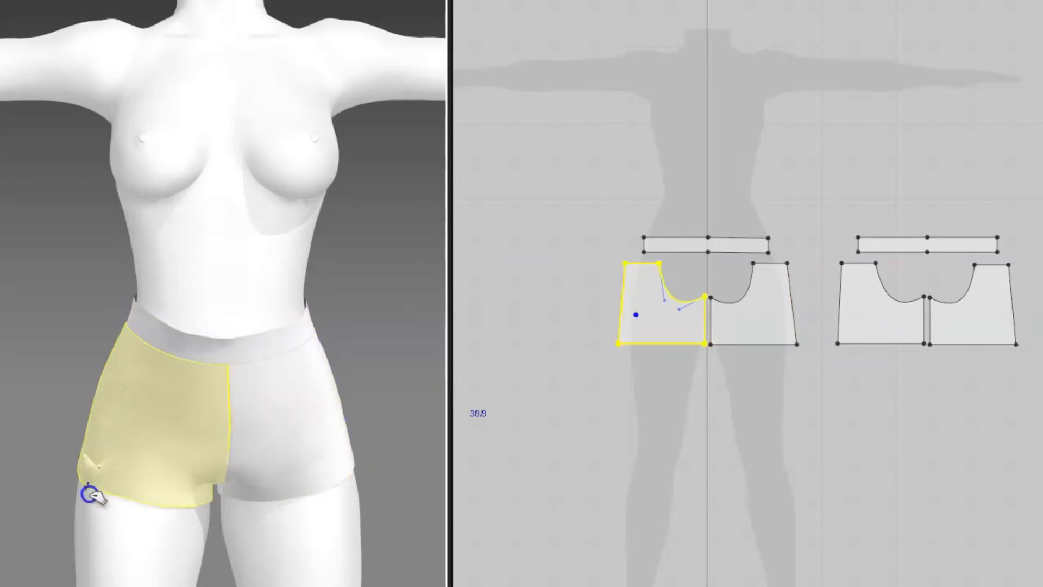
{"action": "left_click_drag", "start_coordinate": [149, 373], "coordinate": [116, 437]}
{"action": "left_click", "coordinate": [348, 439]}
{"action": "left_click_drag", "start_coordinate": [345, 437], "coordinate": [352, 462]}
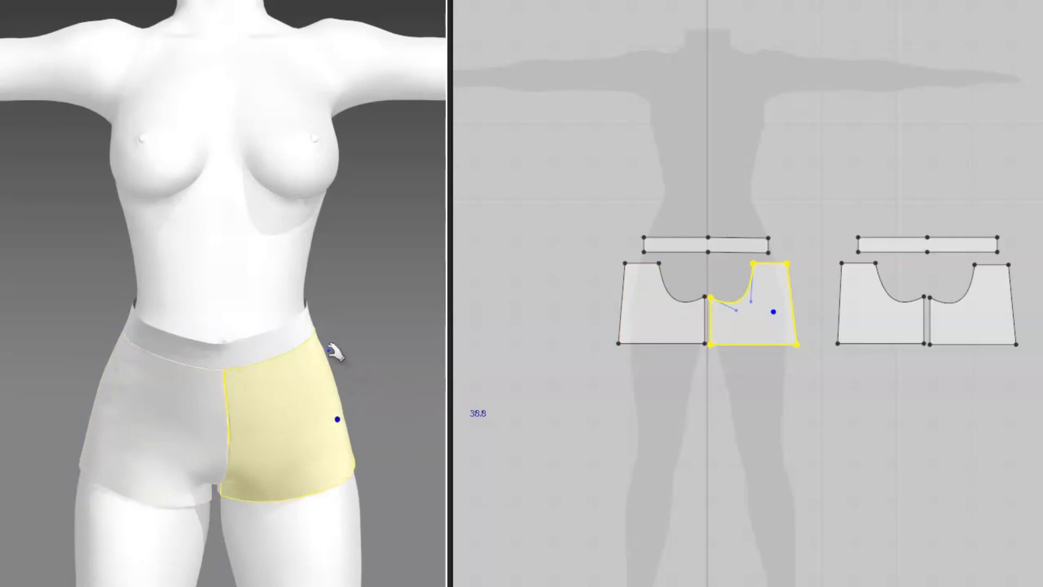
Tug both back leg hems downward and adjust the back waistband where it meets the centre seam.
{"action": "right_click_drag", "start_coordinate": [374, 357], "coordinate": [395, 345]}
{"action": "right_click_drag", "start_coordinate": [349, 400], "coordinate": [81, 397]}
{"action": "scroll", "coordinate": [276, 359], "scroll_direction": "up", "scroll_amount": 3}
{"action": "scroll", "coordinate": [276, 360], "scroll_direction": "down", "scroll_amount": 5}
{"action": "right_click_drag", "start_coordinate": [274, 360], "coordinate": [247, 345]}
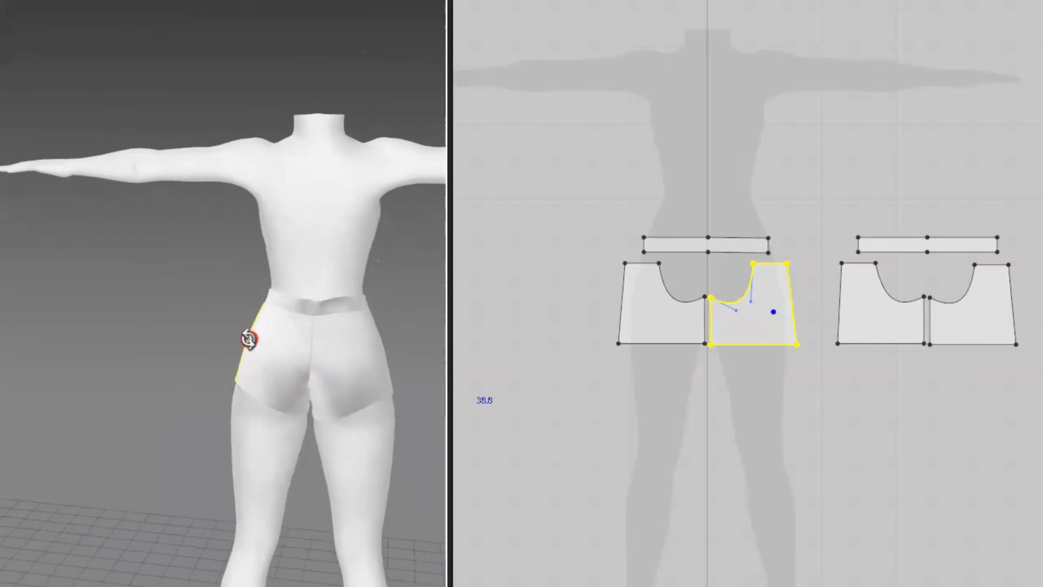
{"action": "left_click", "coordinate": [326, 337]}
{"action": "left_click", "coordinate": [290, 403]}
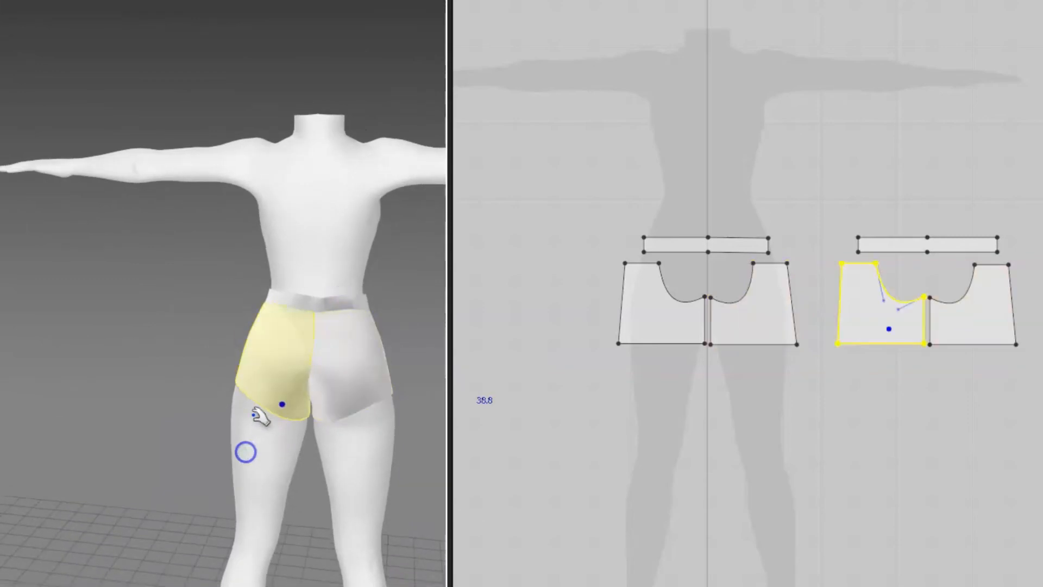
{"action": "left_click", "coordinate": [347, 400]}
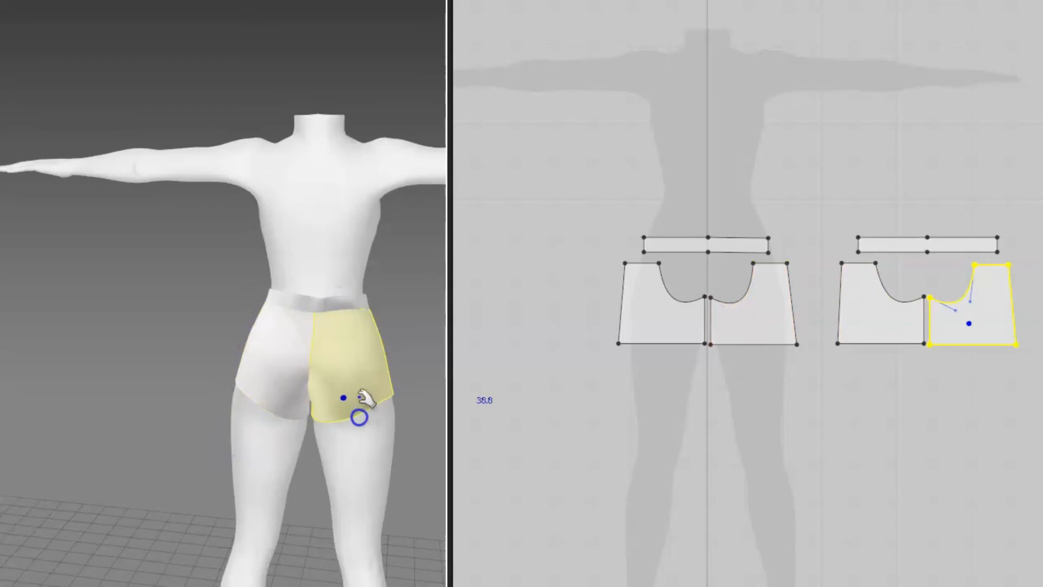
{"action": "left_click", "coordinate": [332, 304]}
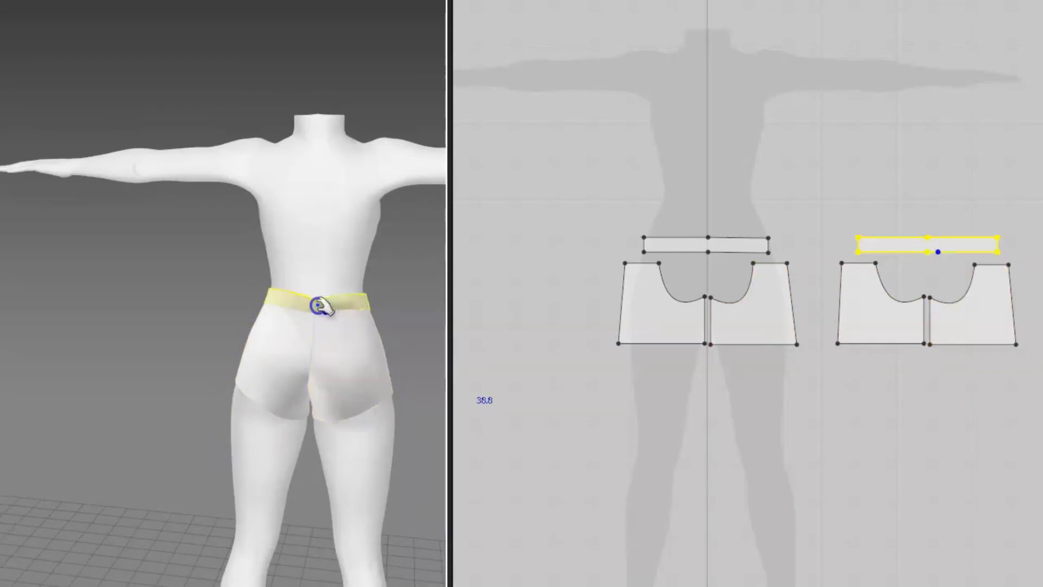
{"action": "scroll", "coordinate": [398, 381], "scroll_direction": "down", "scroll_amount": 3}
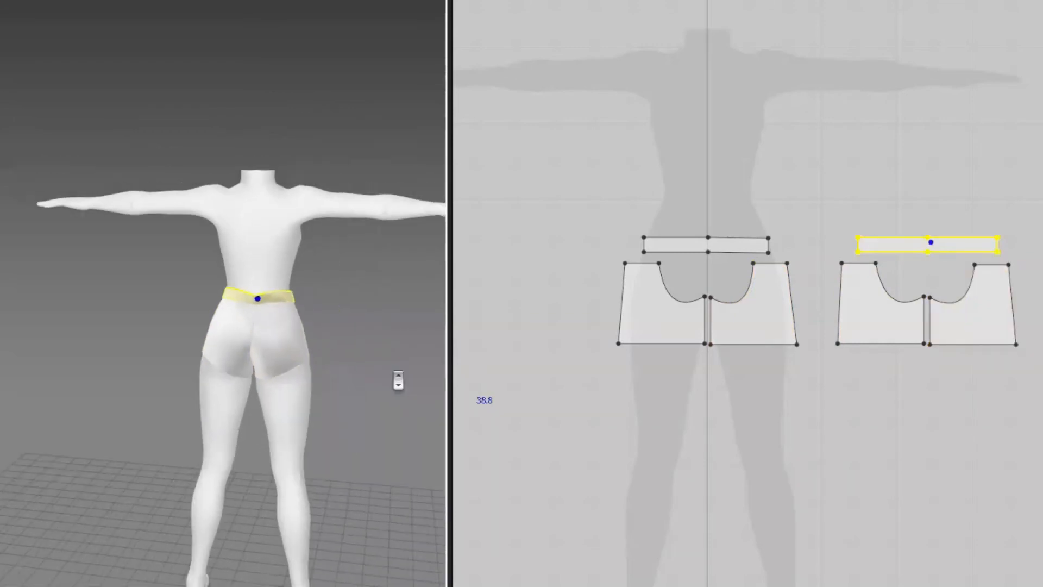
{"action": "scroll", "coordinate": [398, 380], "scroll_direction": "up", "scroll_amount": 4}
{"action": "middle_click_drag", "start_coordinate": [373, 401], "coordinate": [312, 389]}
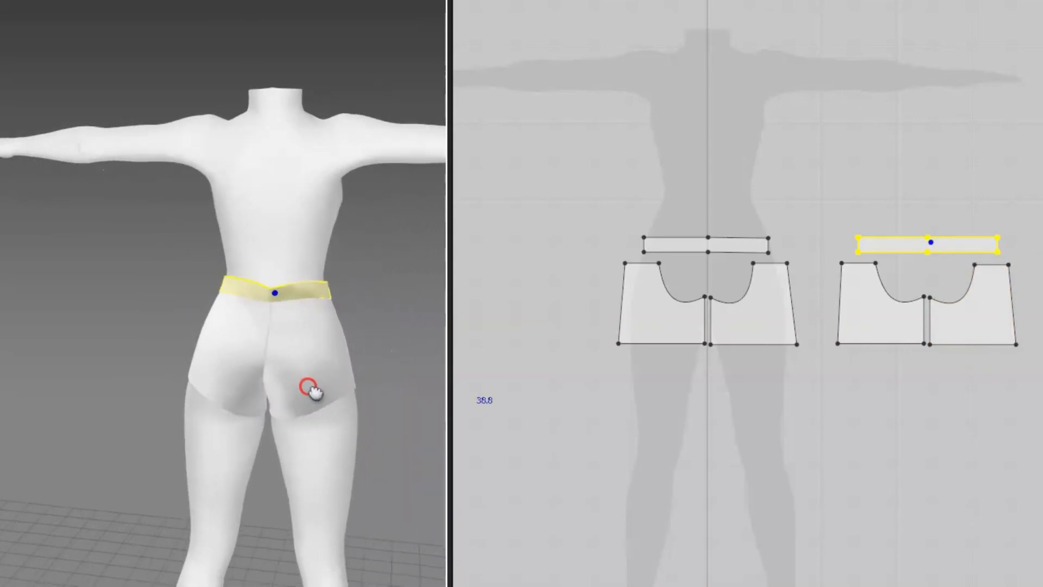
{"action": "scroll", "coordinate": [311, 388], "scroll_direction": "up", "scroll_amount": 1}
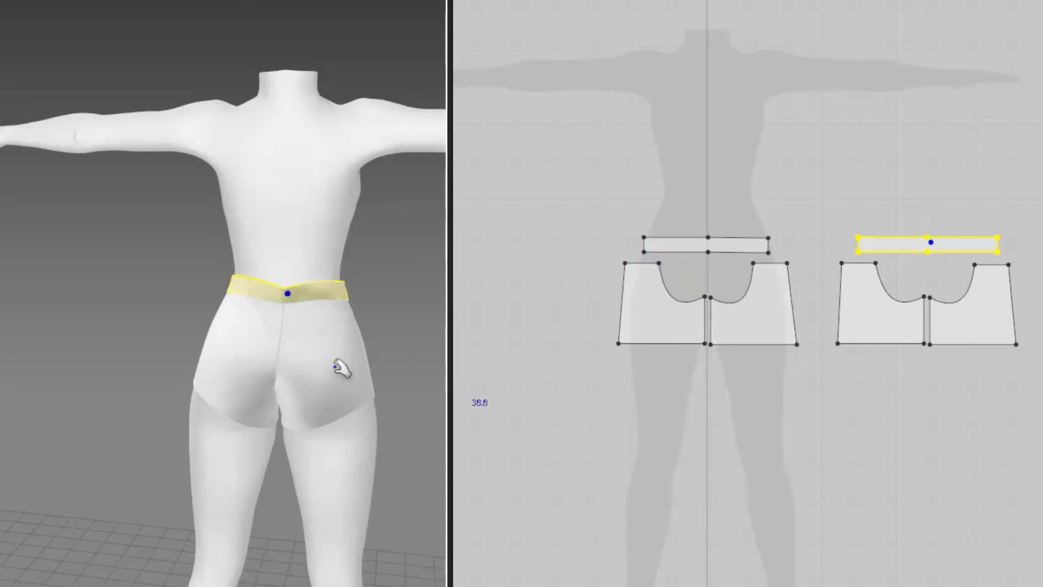
Try extending the front leg on the avatar's right into a long trouser leg by moving its hem down, and undo it.
{"action": "right_click_drag", "start_coordinate": [341, 379], "coordinate": [696, 386]}
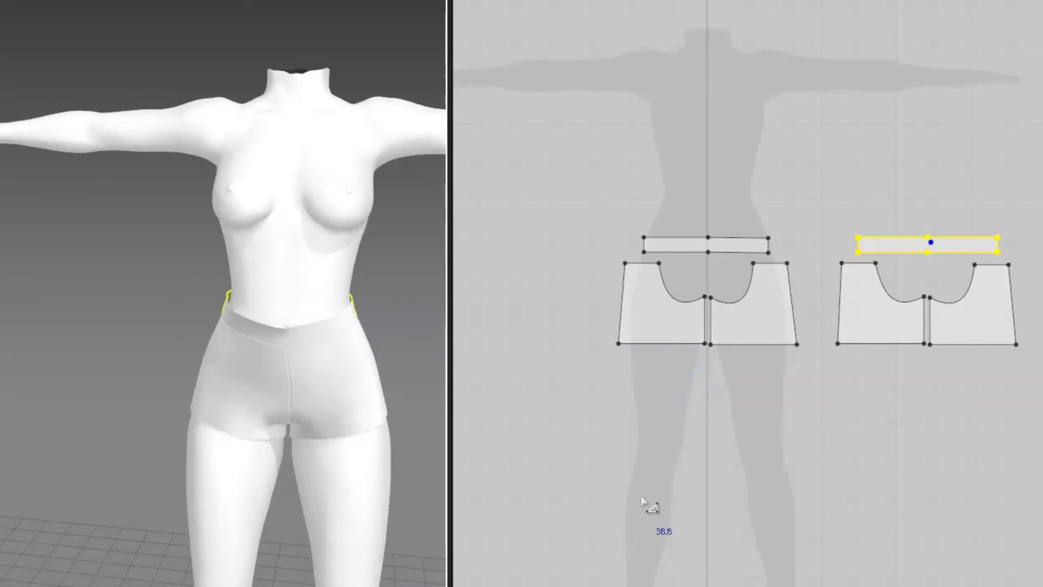
{"action": "left_click_drag", "start_coordinate": [667, 344], "coordinate": [651, 578]}
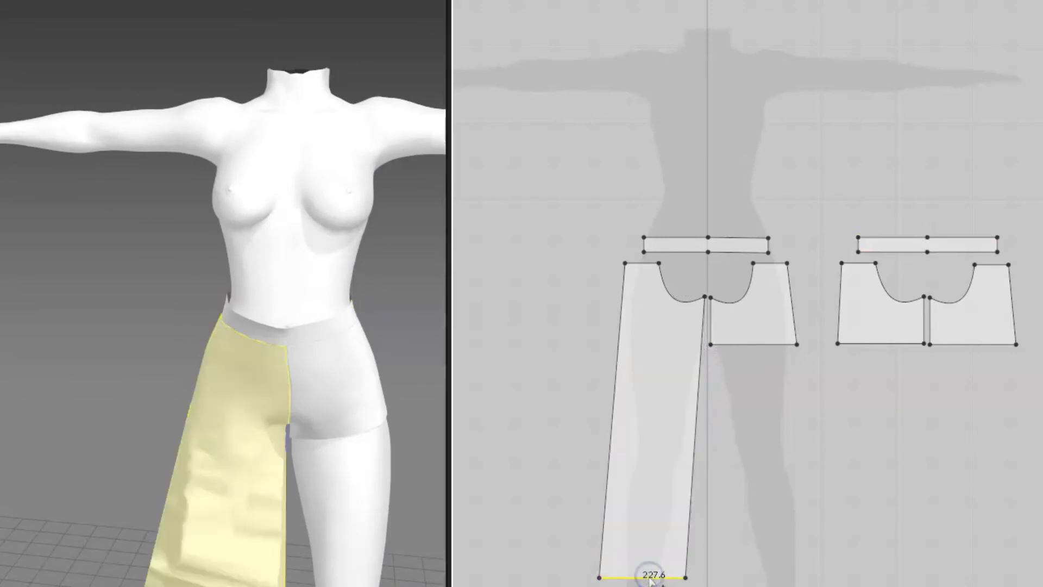
{"action": "scroll", "coordinate": [439, 466], "scroll_direction": "up", "scroll_amount": 3}
{"action": "scroll", "coordinate": [440, 460], "scroll_direction": "down", "scroll_amount": 5}
{"action": "scroll", "coordinate": [439, 460], "scroll_direction": "down", "scroll_amount": 3}
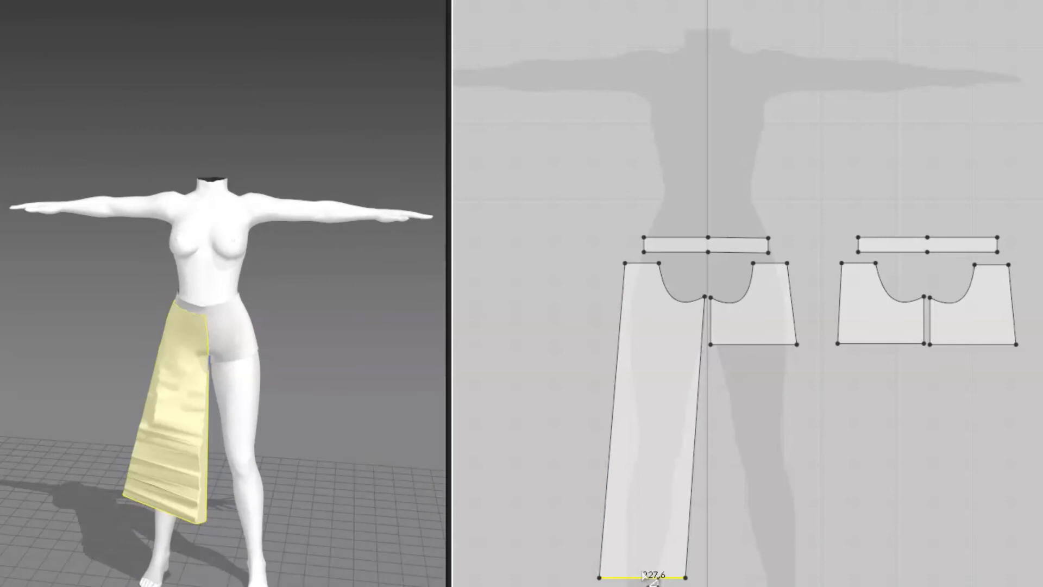
{"action": "key", "text": "ctrl+z"}
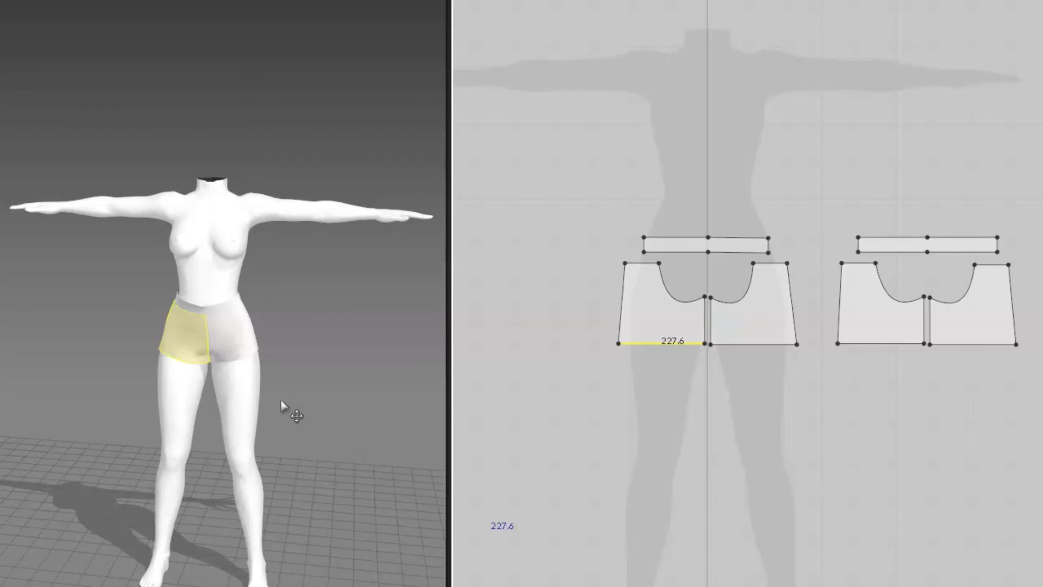
Tug the front leg on the avatar's right at the hip and side hem during simulation to smooth the fabric over the body.
{"action": "middle_click_drag", "start_coordinate": [309, 390], "coordinate": [308, 390]}
{"action": "right_click_drag", "start_coordinate": [308, 390], "coordinate": [396, 381]}
{"action": "scroll", "coordinate": [209, 352], "scroll_direction": "up", "scroll_amount": 6}
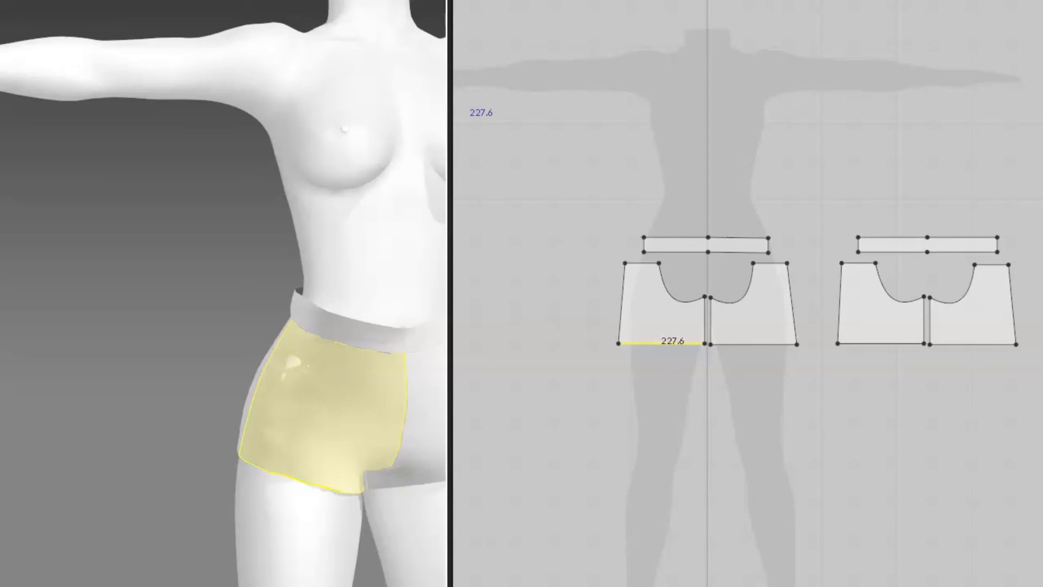
{"action": "left_click_drag", "start_coordinate": [308, 370], "coordinate": [276, 352]}
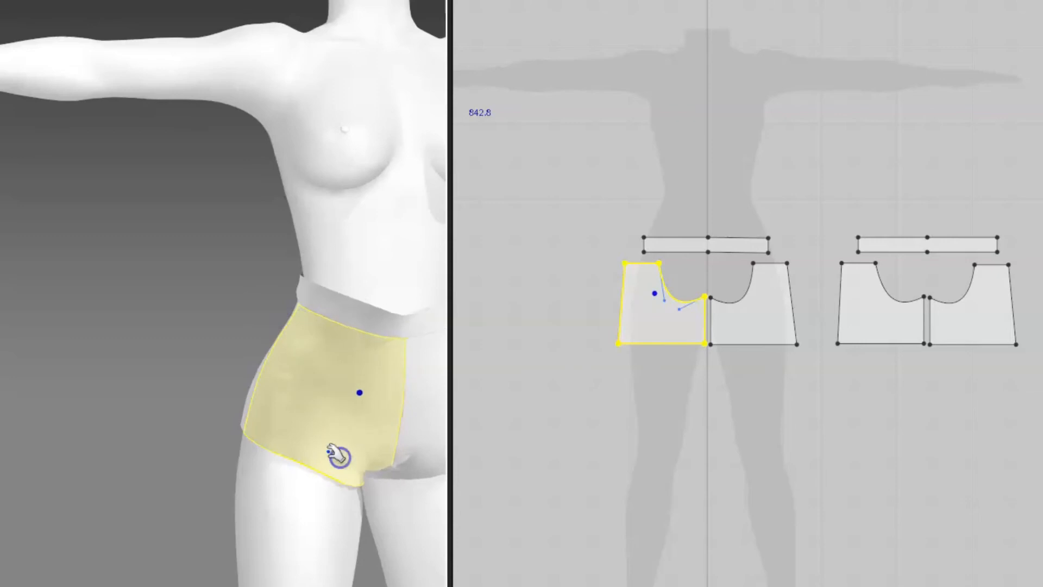
{"action": "left_click_drag", "start_coordinate": [273, 440], "coordinate": [267, 451]}
{"action": "scroll", "coordinate": [344, 408], "scroll_direction": "up", "scroll_amount": 3}
{"action": "scroll", "coordinate": [344, 409], "scroll_direction": "down", "scroll_amount": 4}
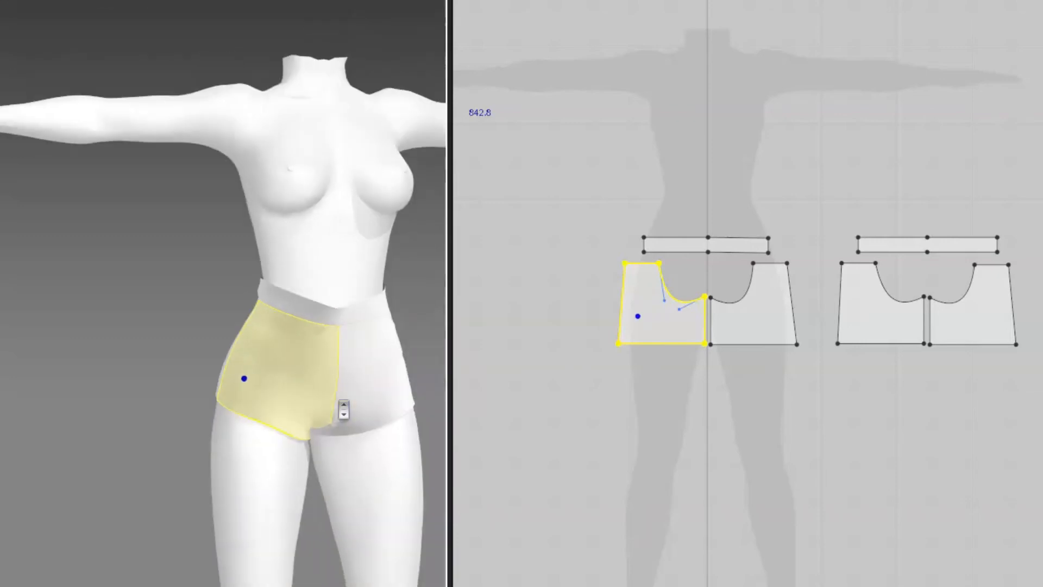
Pull both front legs downward at the sides, hems and crotch to settle them evenly on the avatar.
{"action": "left_click_drag", "start_coordinate": [373, 364], "coordinate": [419, 433]}
{"action": "left_click_drag", "start_coordinate": [384, 391], "coordinate": [391, 419]}
{"action": "left_click_drag", "start_coordinate": [322, 347], "coordinate": [313, 389]}
{"action": "left_click_drag", "start_coordinate": [244, 330], "coordinate": [253, 431]}
{"action": "left_click_drag", "start_coordinate": [232, 381], "coordinate": [217, 418]}
{"action": "left_click_drag", "start_coordinate": [315, 383], "coordinate": [329, 434]}
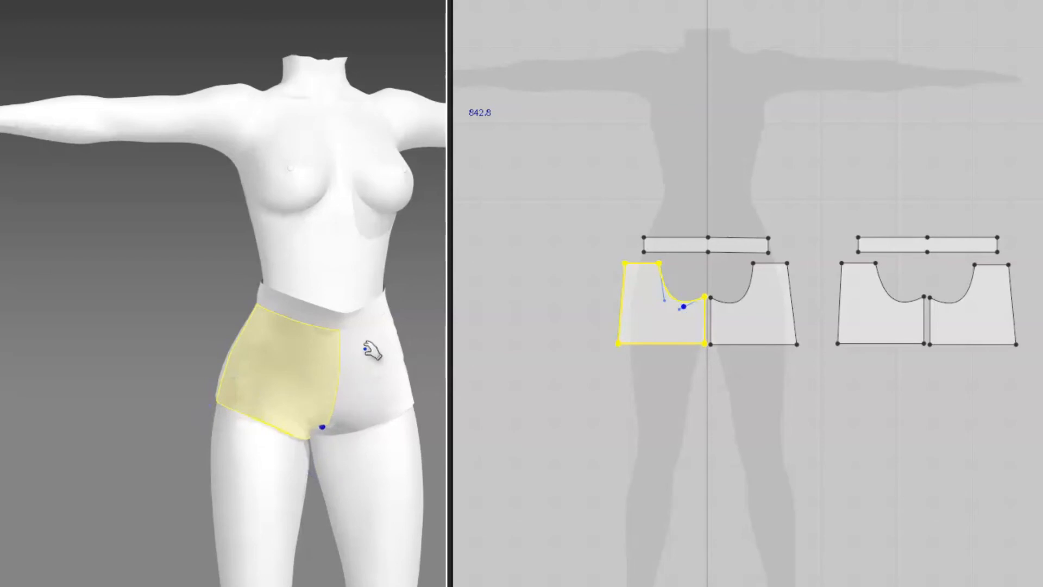
Pull the back leg hems down over the buttocks and tug the centre back seam into line.
{"action": "middle_click_drag", "start_coordinate": [372, 349], "coordinate": [296, 380]}
{"action": "right_click_drag", "start_coordinate": [291, 376], "coordinate": [41, 424]}
{"action": "left_click_drag", "start_coordinate": [232, 463], "coordinate": [224, 537]}
{"action": "left_click_drag", "start_coordinate": [262, 478], "coordinate": [270, 582]}
{"action": "left_click_drag", "start_coordinate": [208, 478], "coordinate": [198, 568]}
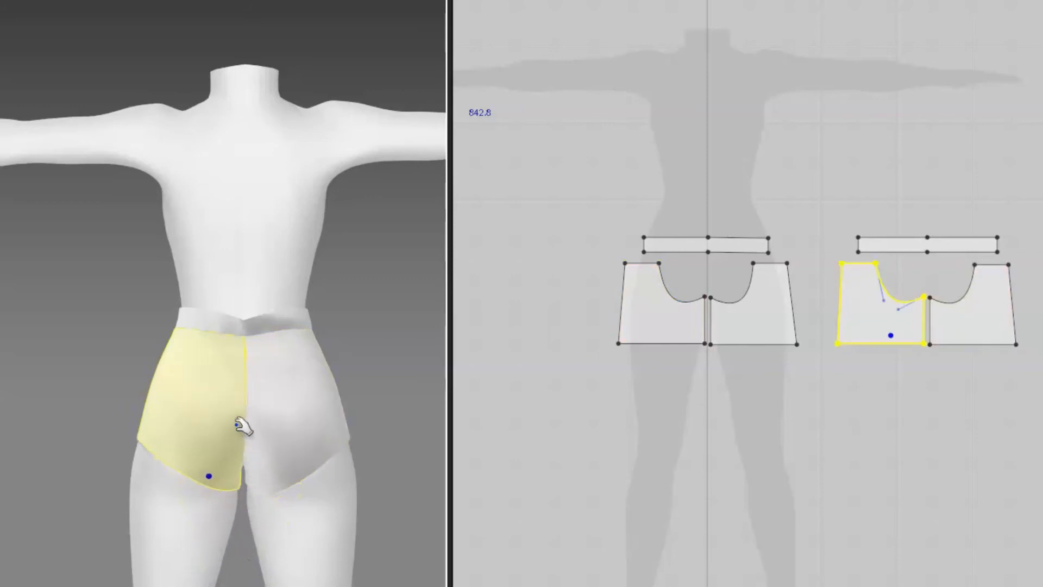
{"action": "left_click", "coordinate": [239, 398]}
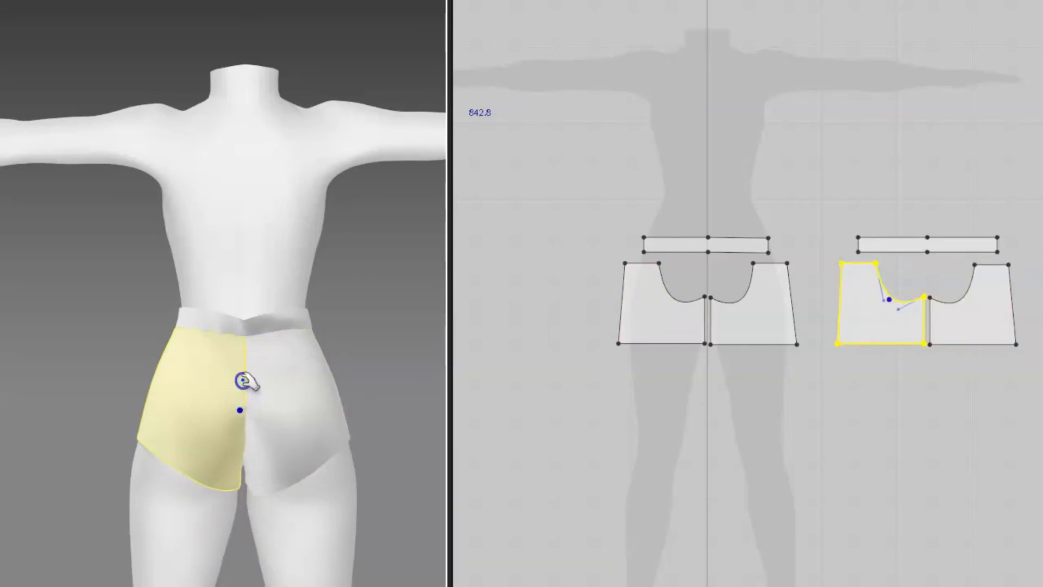
{"action": "left_click", "coordinate": [246, 380]}
Pull the back centre seam far upward, and try to tug the bunched back legs down over the buttocks.
{"action": "left_click_drag", "start_coordinate": [245, 350], "coordinate": [242, 6]}
{"action": "left_click_drag", "start_coordinate": [261, 326], "coordinate": [248, 586]}
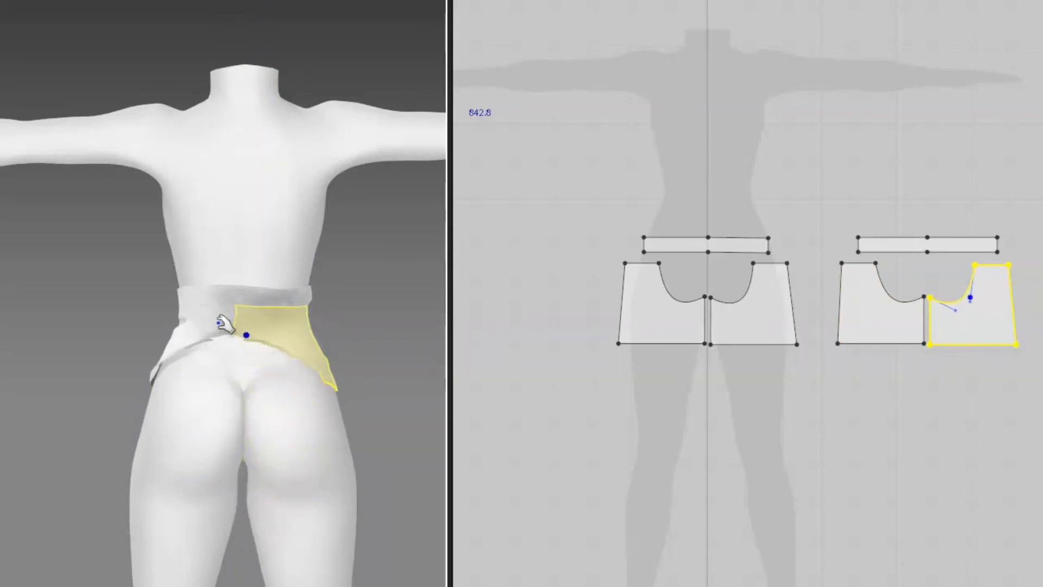
{"action": "left_click_drag", "start_coordinate": [233, 340], "coordinate": [252, 585]}
{"action": "left_click_drag", "start_coordinate": [258, 350], "coordinate": [230, 586]}
{"action": "left_click", "coordinate": [239, 345]}
{"action": "left_click", "coordinate": [253, 336]}
{"action": "left_click", "coordinate": [227, 332]}
Undo the recent simulation tugs until the back legs cover the buttocks again.
{"action": "key", "text": "ctrl+z"}
{"action": "key", "text": "ctrl+z"}
{"action": "key", "text": "ctrl+z"}
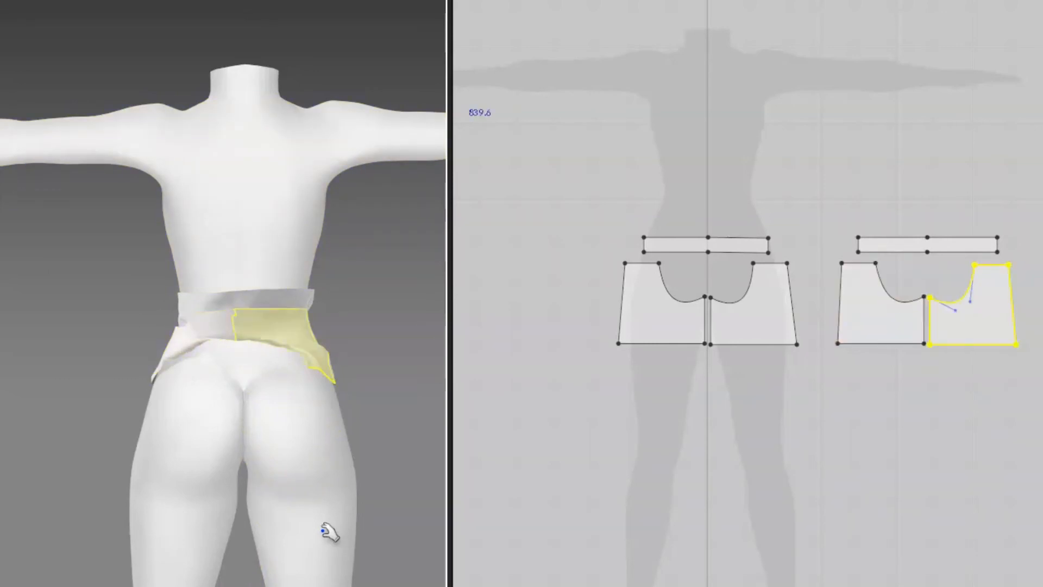
{"action": "key", "text": "ctrl+z"}
{"action": "key", "text": "ctrl+z"}
{"action": "key", "text": "ctrl+z"}
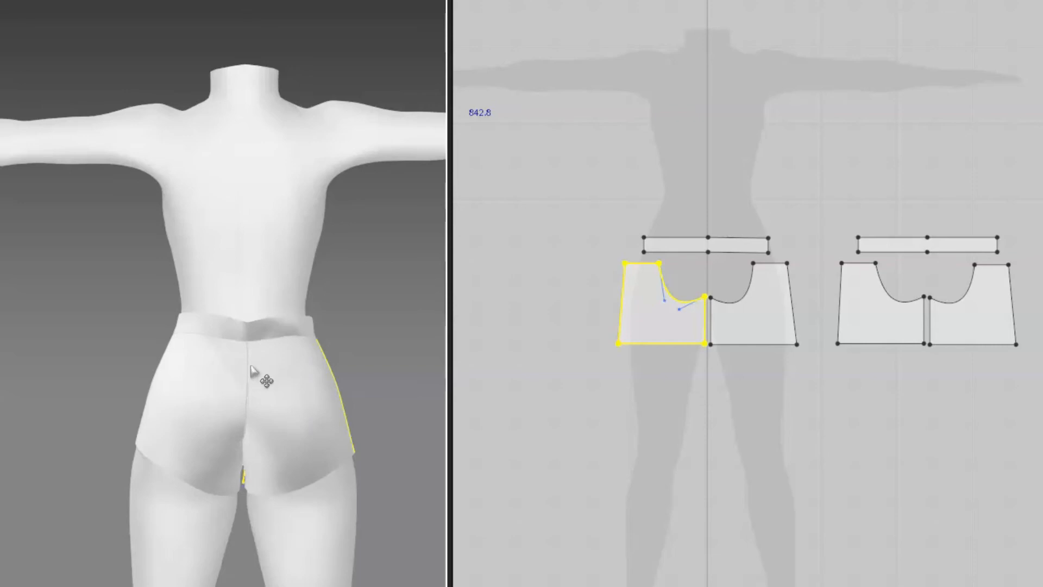
Place one button on each front leg piece just below the waistband using the Button tool.
{"action": "right_click_drag", "start_coordinate": [207, 375], "coordinate": [570, 372]}
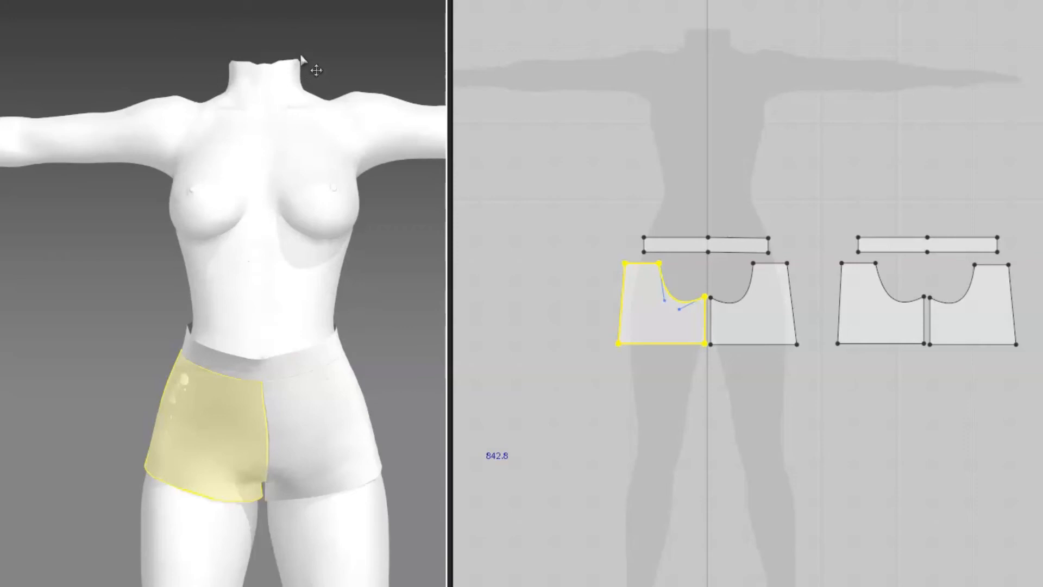
{"action": "right_click_drag", "start_coordinate": [386, 390], "coordinate": [402, 420]}
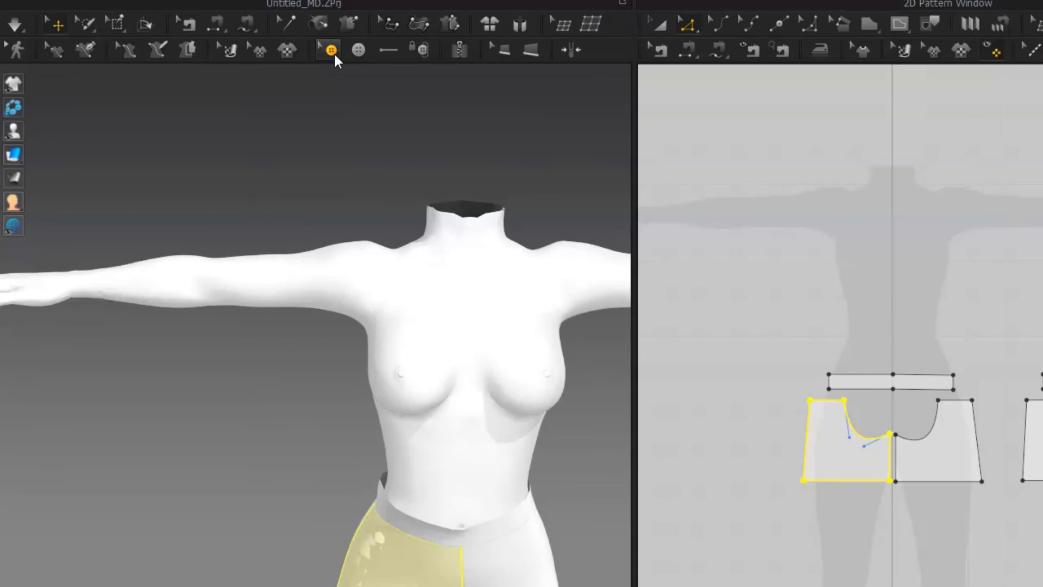
{"action": "left_click", "coordinate": [343, 106]}
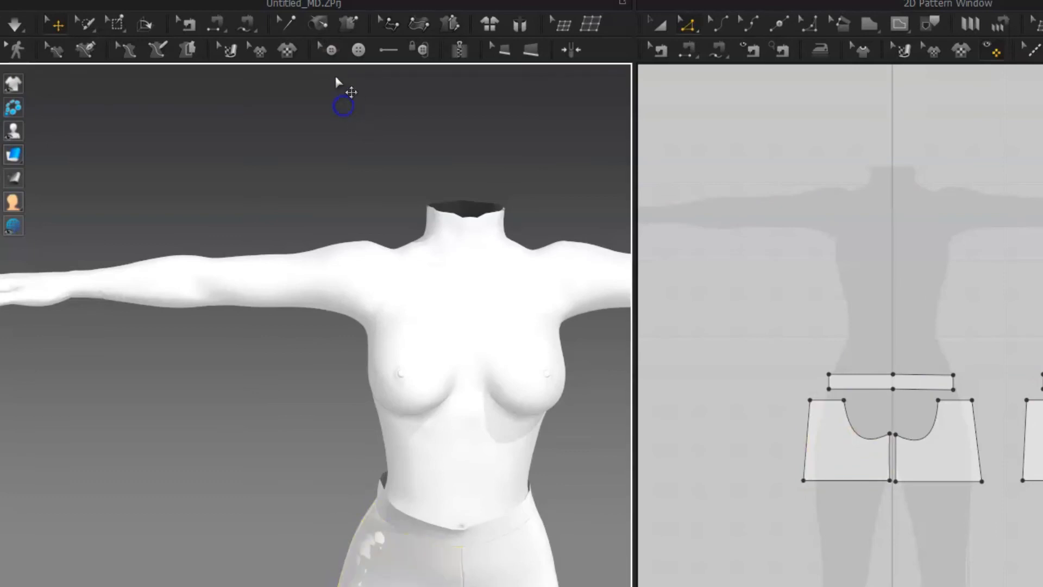
{"action": "left_click", "coordinate": [332, 54]}
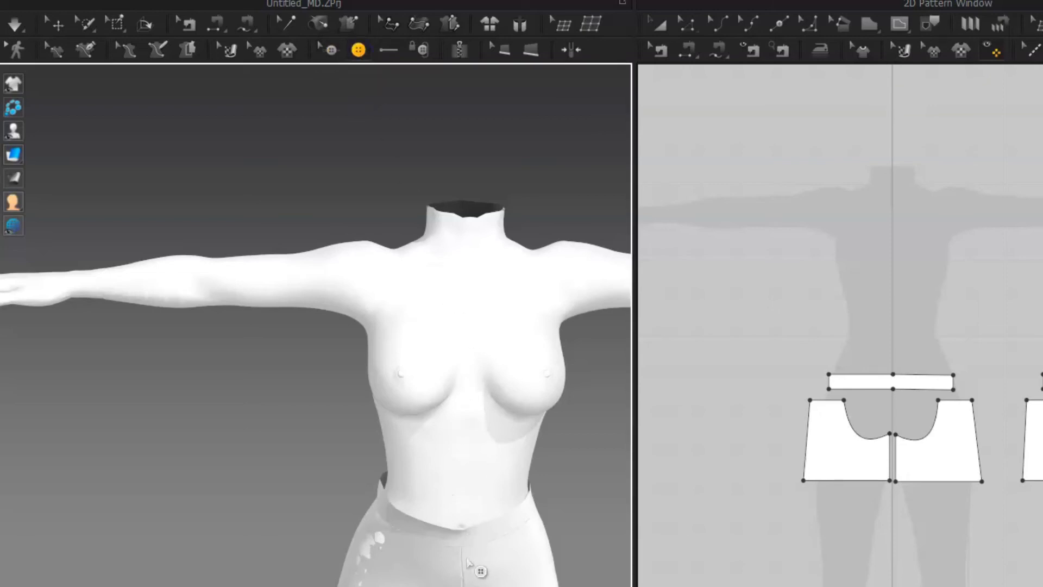
{"action": "left_click", "coordinate": [410, 552]}
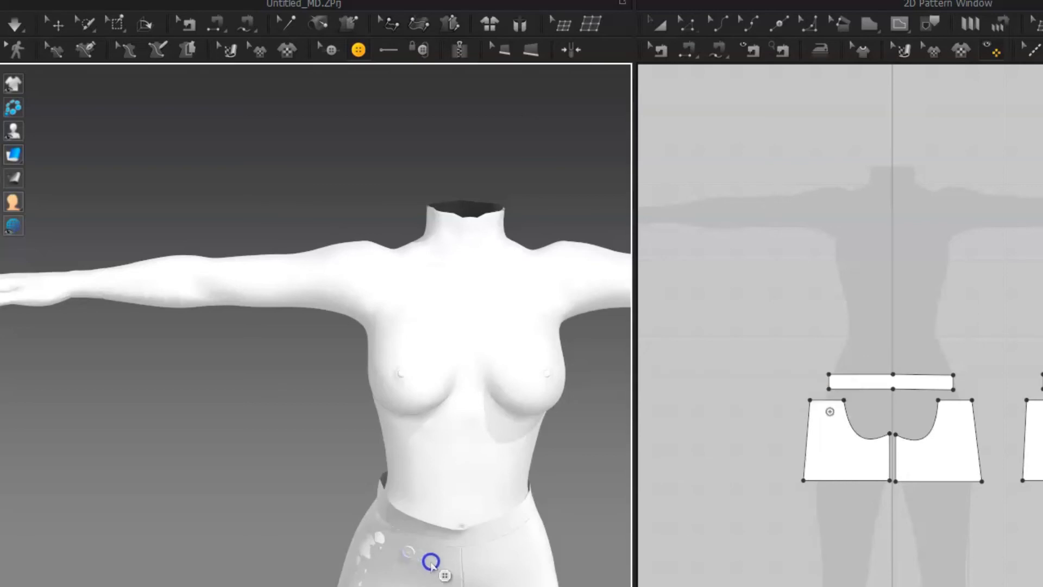
{"action": "left_click", "coordinate": [506, 555]}
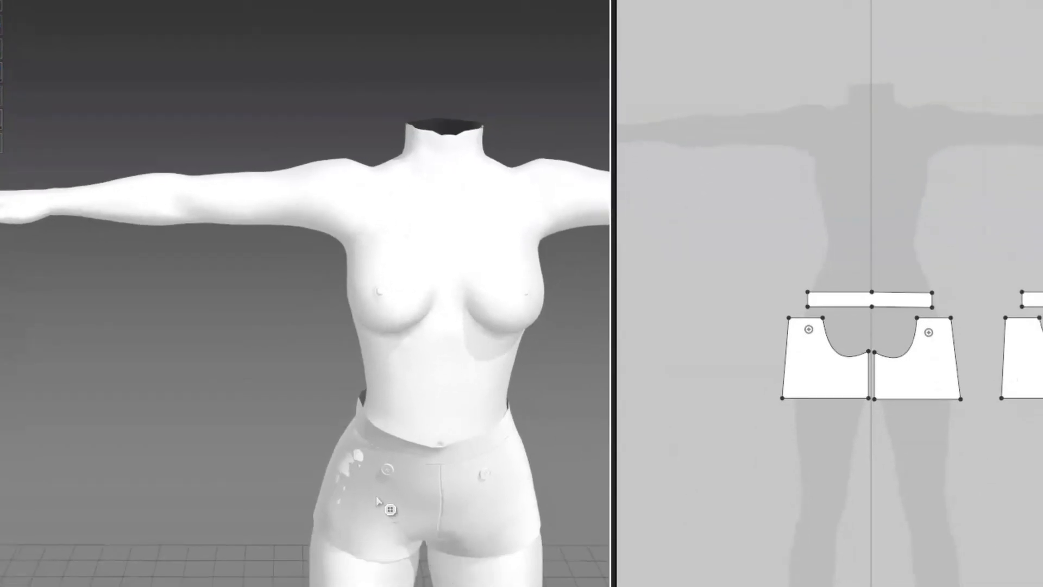
Place a second button below the first on each front leg piece and run the simulation.
{"action": "left_click", "coordinate": [380, 502]}
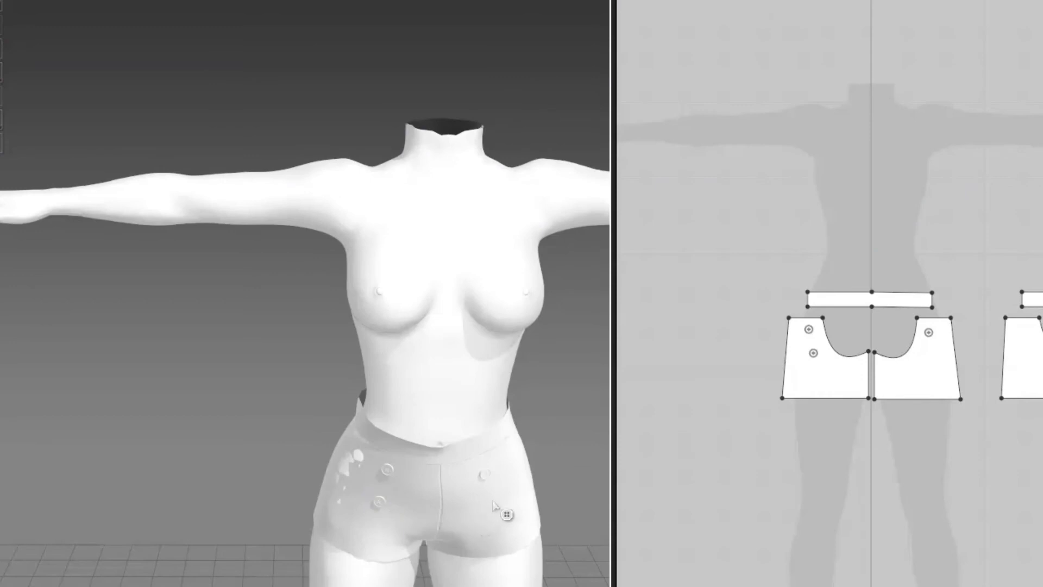
{"action": "left_click", "coordinate": [492, 502]}
{"action": "left_click", "coordinate": [443, 0]}
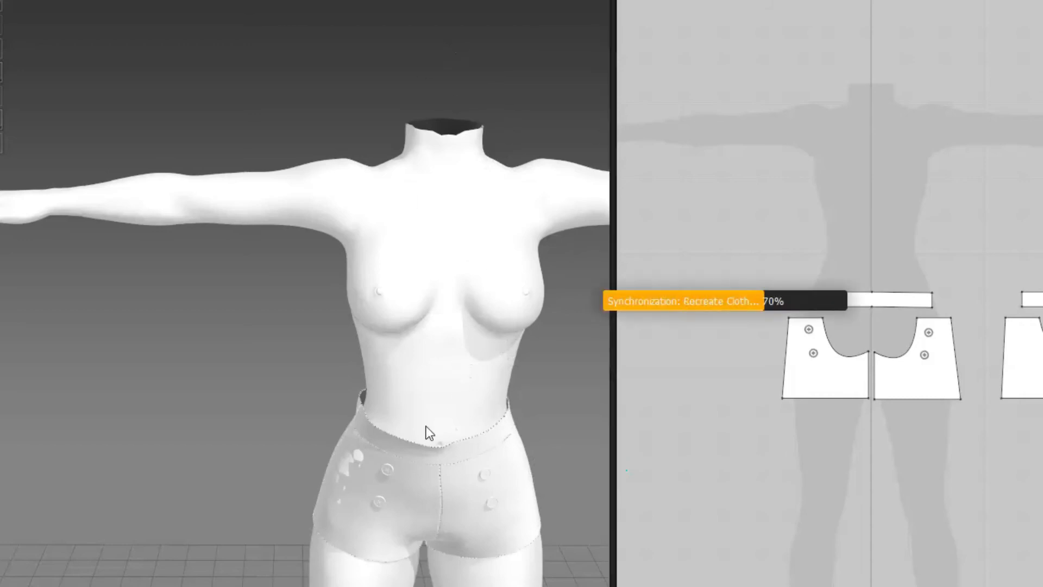
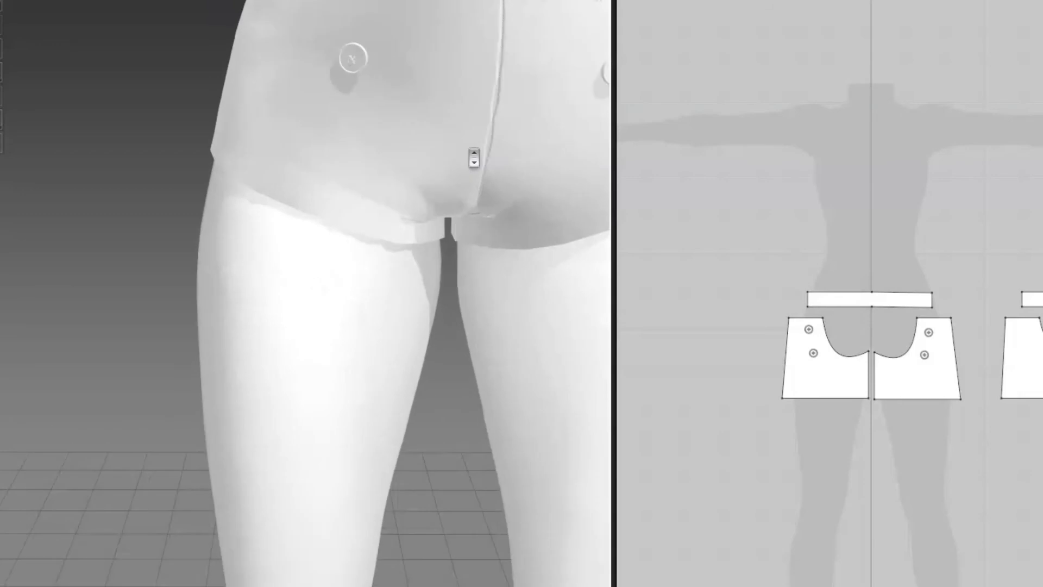
Tug the front centre seam sideways and down towards the crotch while the simulation runs.
{"action": "scroll", "coordinate": [509, 102], "scroll_direction": "down", "scroll_amount": 5}
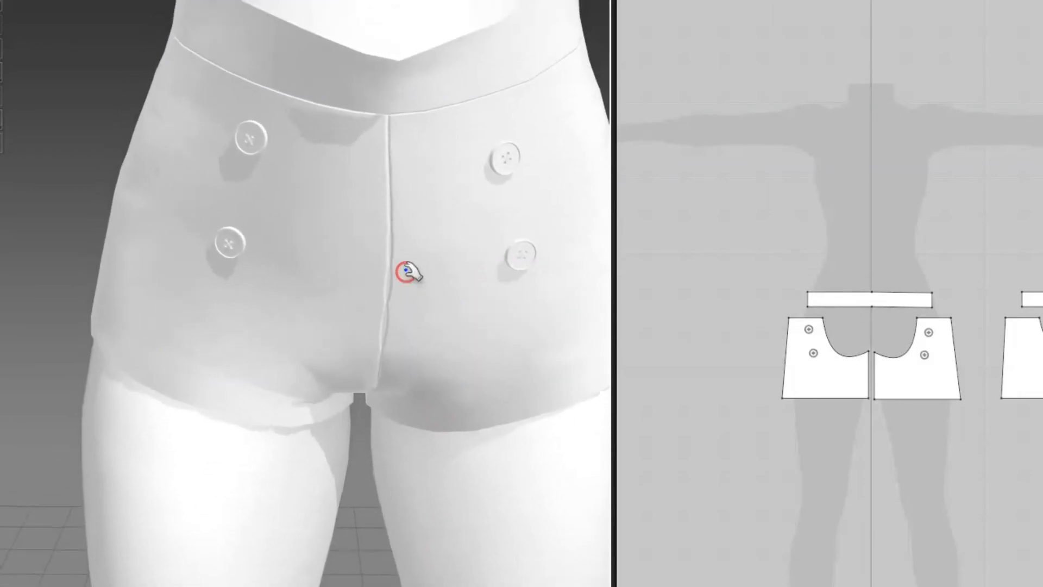
{"action": "scroll", "coordinate": [415, 262], "scroll_direction": "up", "scroll_amount": 5}
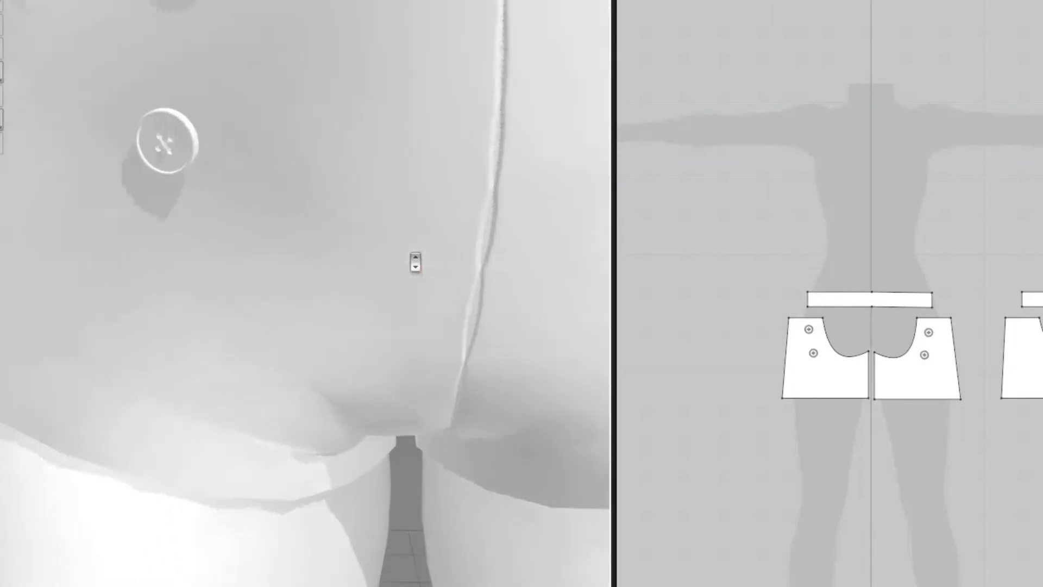
{"action": "scroll", "coordinate": [415, 262], "scroll_direction": "down", "scroll_amount": 3}
{"action": "scroll", "coordinate": [415, 262], "scroll_direction": "up", "scroll_amount": 3}
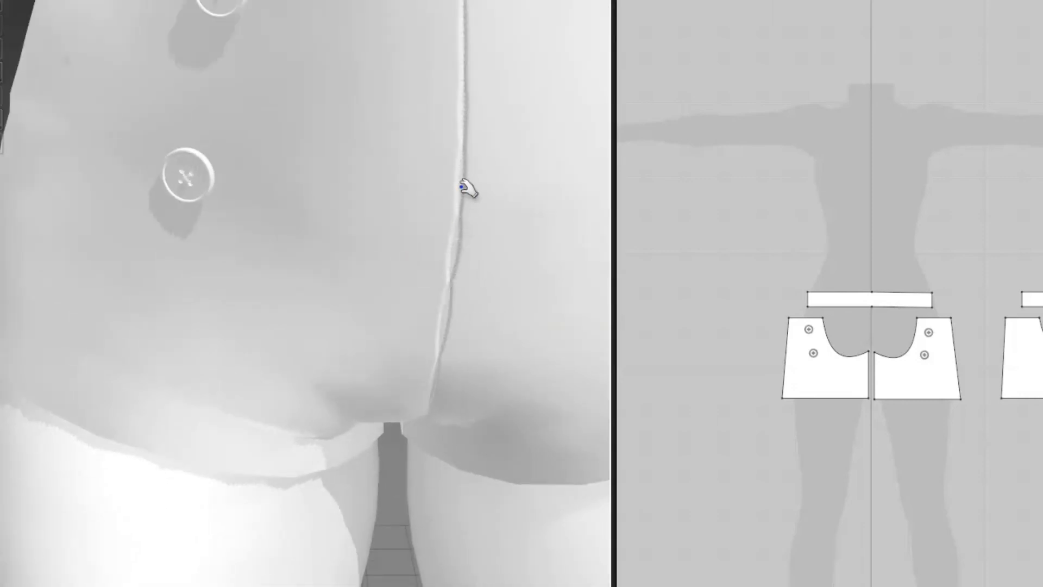
{"action": "left_click", "coordinate": [472, 158]}
{"action": "left_click", "coordinate": [536, 145]}
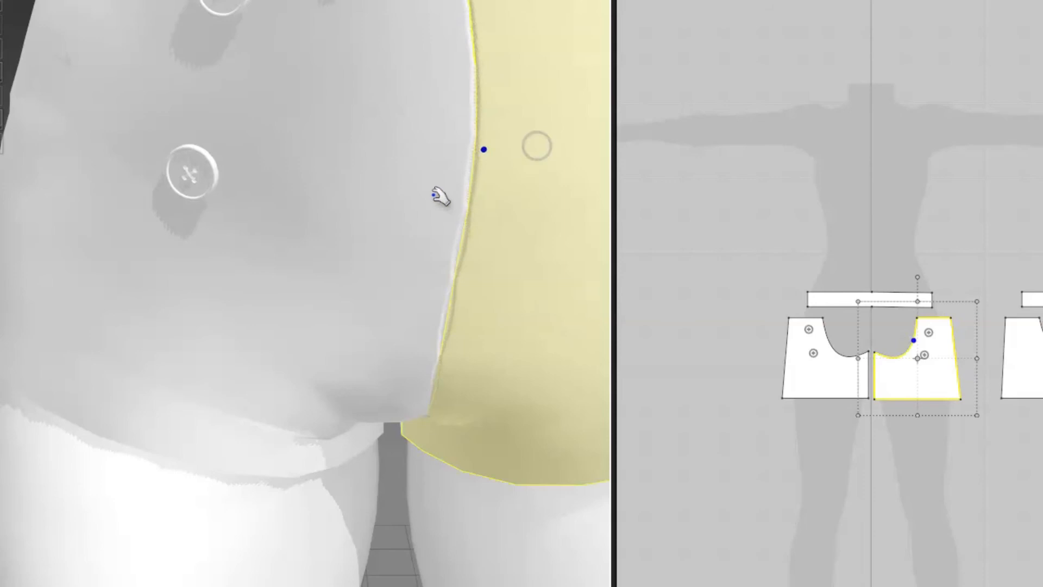
{"action": "left_click", "coordinate": [311, 208]}
{"action": "left_click", "coordinate": [485, 182]}
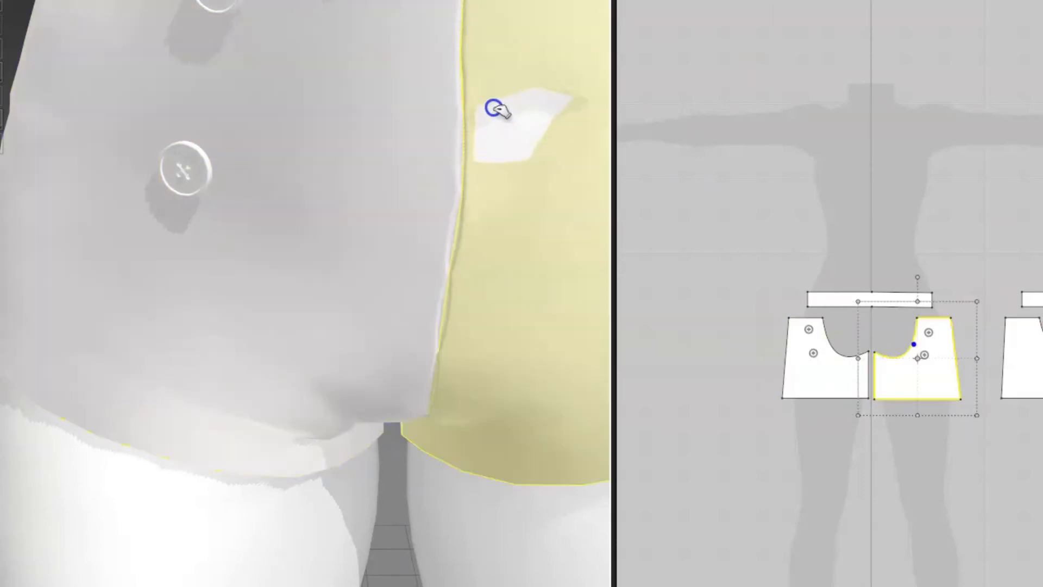
{"action": "left_click_drag", "start_coordinate": [468, 175], "coordinate": [396, 584]}
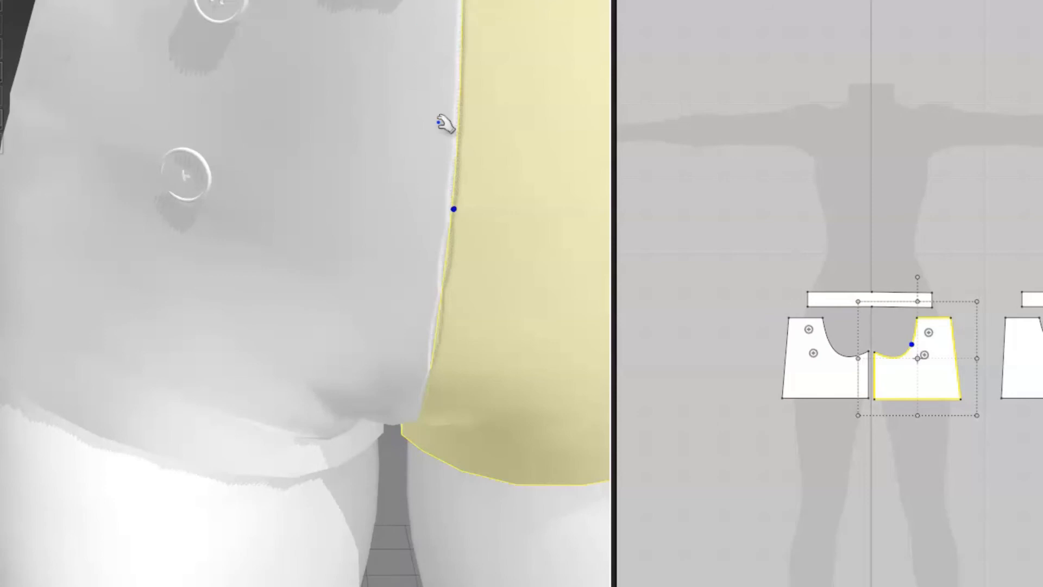
Tug the front legs' outer sides and centre seam downward, and lift the front waistline at the centre.
{"action": "scroll", "coordinate": [525, 229], "scroll_direction": "up", "scroll_amount": 4}
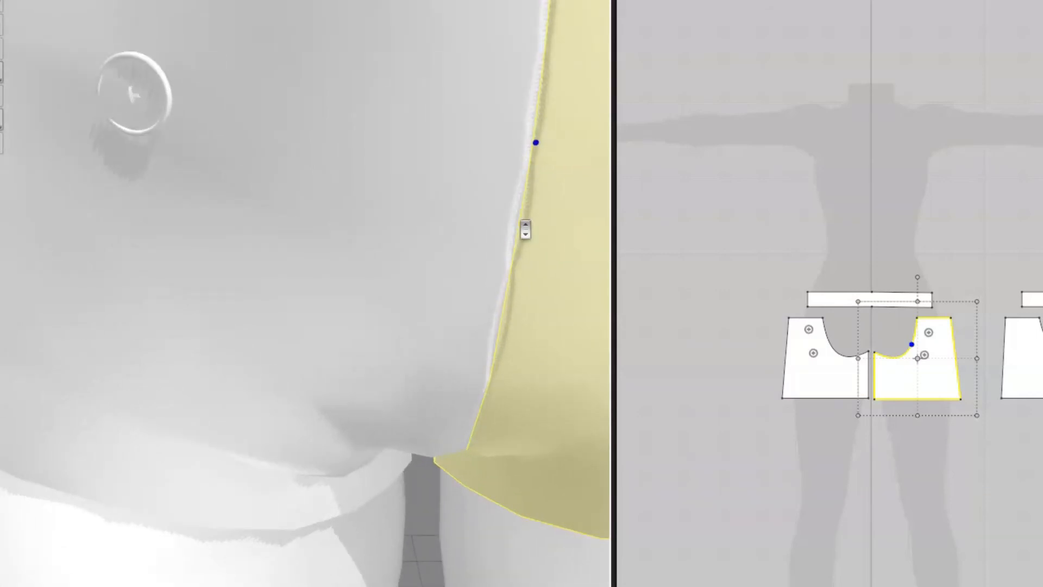
{"action": "scroll", "coordinate": [524, 230], "scroll_direction": "down", "scroll_amount": 5}
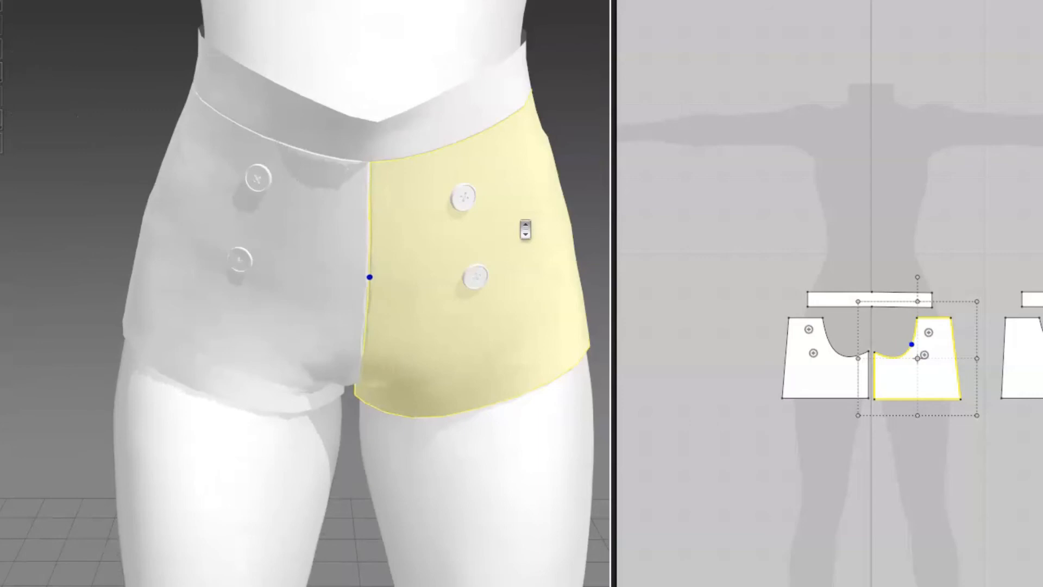
{"action": "left_click", "coordinate": [533, 139]}
{"action": "left_click_drag", "start_coordinate": [167, 228], "coordinate": [109, 440]}
{"action": "left_click_drag", "start_coordinate": [548, 332], "coordinate": [555, 408]}
{"action": "left_click_drag", "start_coordinate": [348, 158], "coordinate": [381, 60]}
{"action": "left_click_drag", "start_coordinate": [366, 170], "coordinate": [366, 348]}
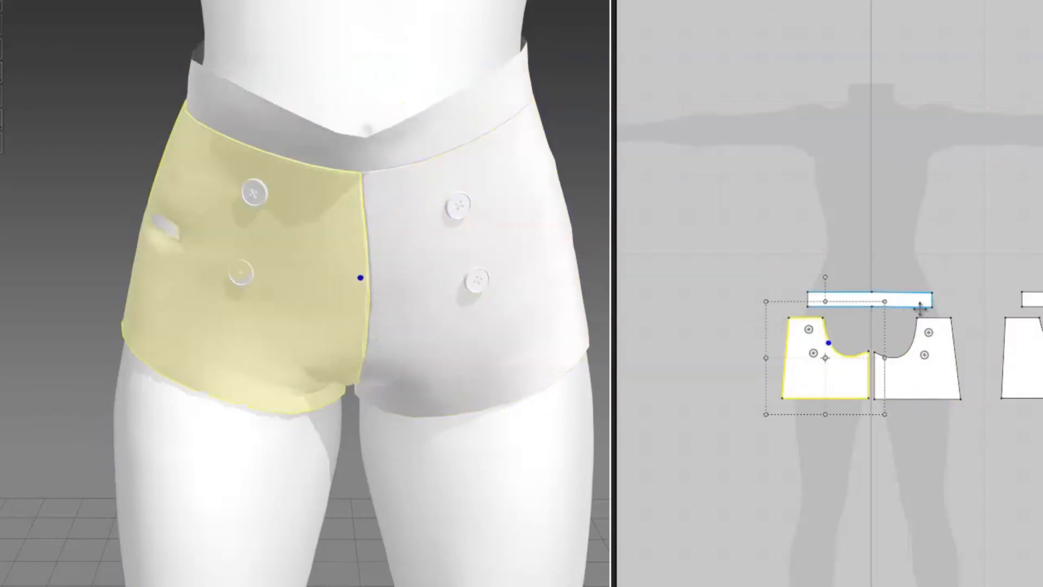
{"action": "left_click_drag", "start_coordinate": [384, 145], "coordinate": [359, 434]}
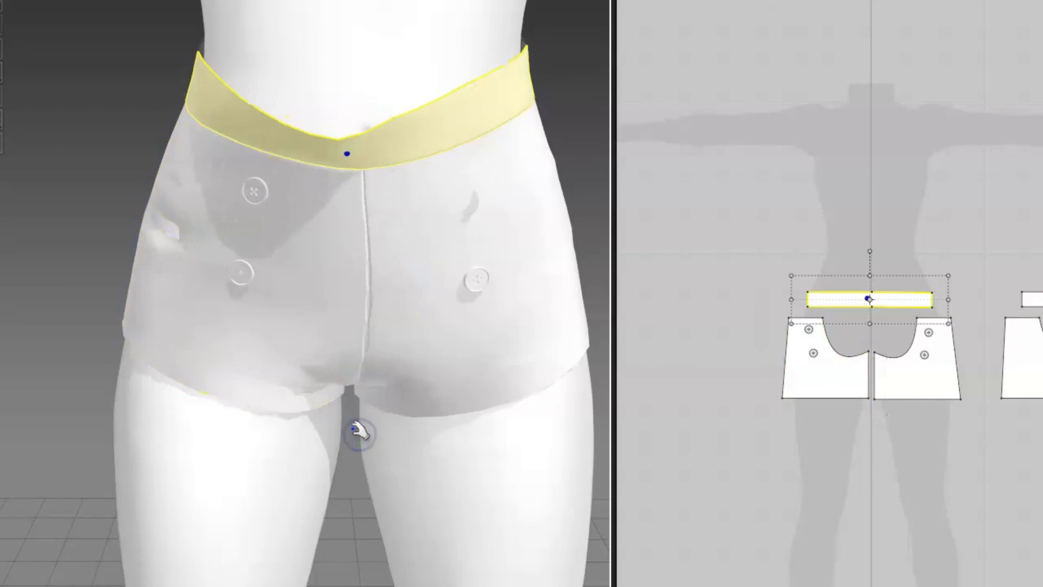
Try to tug the upper button on the avatar's left front leg out of the fabric.
{"action": "scroll", "coordinate": [503, 223], "scroll_direction": "down", "scroll_amount": 3}
{"action": "scroll", "coordinate": [503, 229], "scroll_direction": "up", "scroll_amount": 3}
{"action": "left_click_drag", "start_coordinate": [452, 201], "coordinate": [429, 263]}
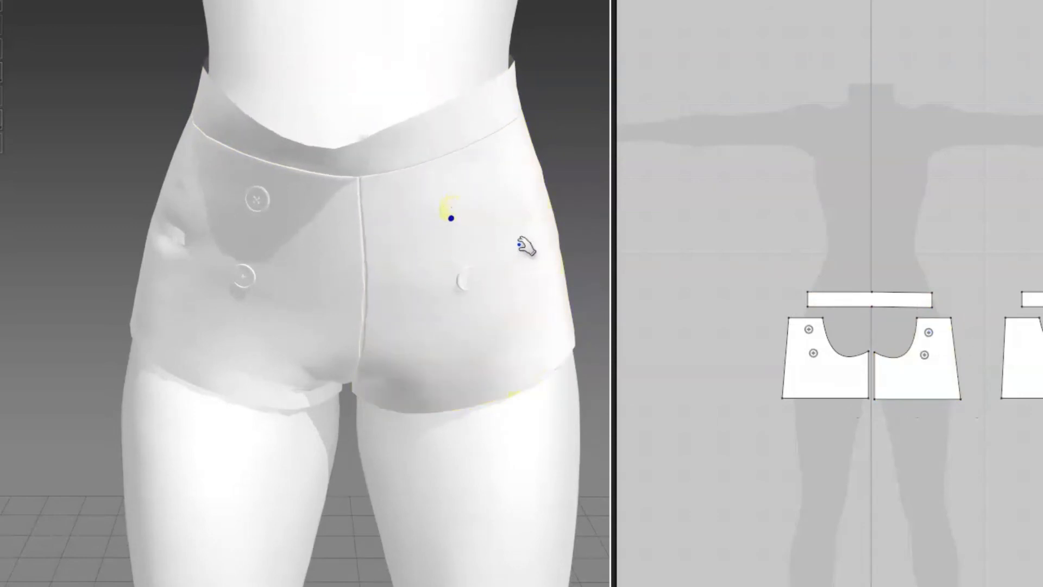
{"action": "middle_click_drag", "start_coordinate": [516, 228], "coordinate": [428, 265]}
{"action": "scroll", "coordinate": [428, 265], "scroll_direction": "down", "scroll_amount": 1}
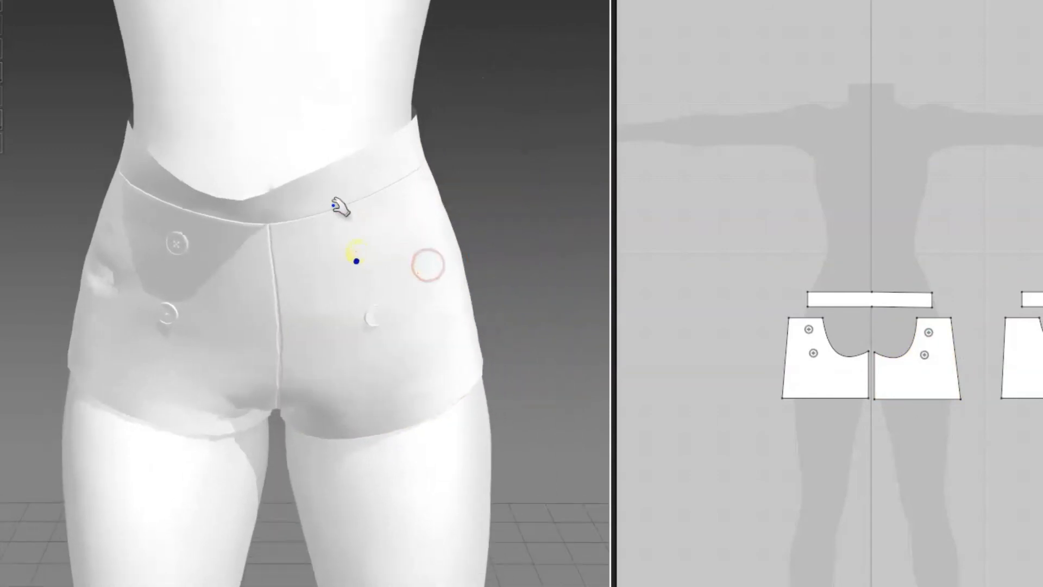
{"action": "left_click", "coordinate": [356, 261]}
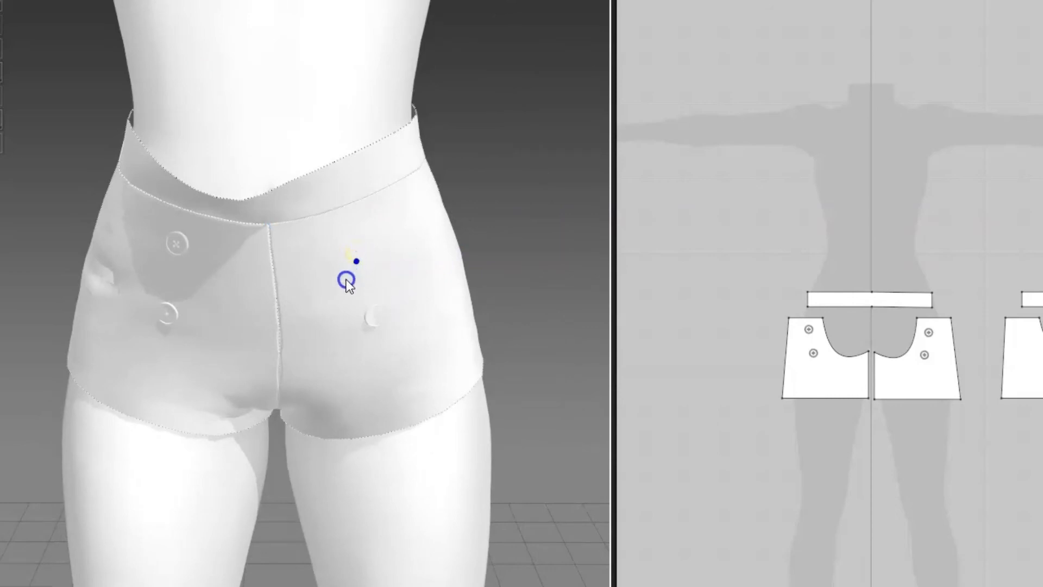
Pull the two sunken buttons on the avatar's left front leg outward from the body during simulation.
{"action": "scroll", "coordinate": [400, 275], "scroll_direction": "down", "scroll_amount": 2}
{"action": "scroll", "coordinate": [400, 276], "scroll_direction": "up", "scroll_amount": 4}
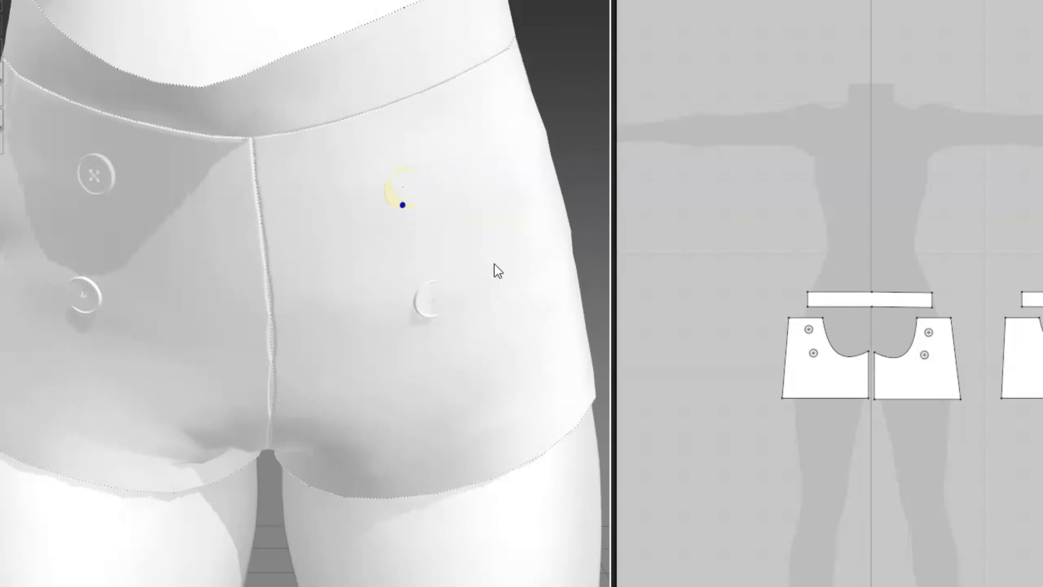
{"action": "right_click_drag", "start_coordinate": [484, 270], "coordinate": [304, 296]}
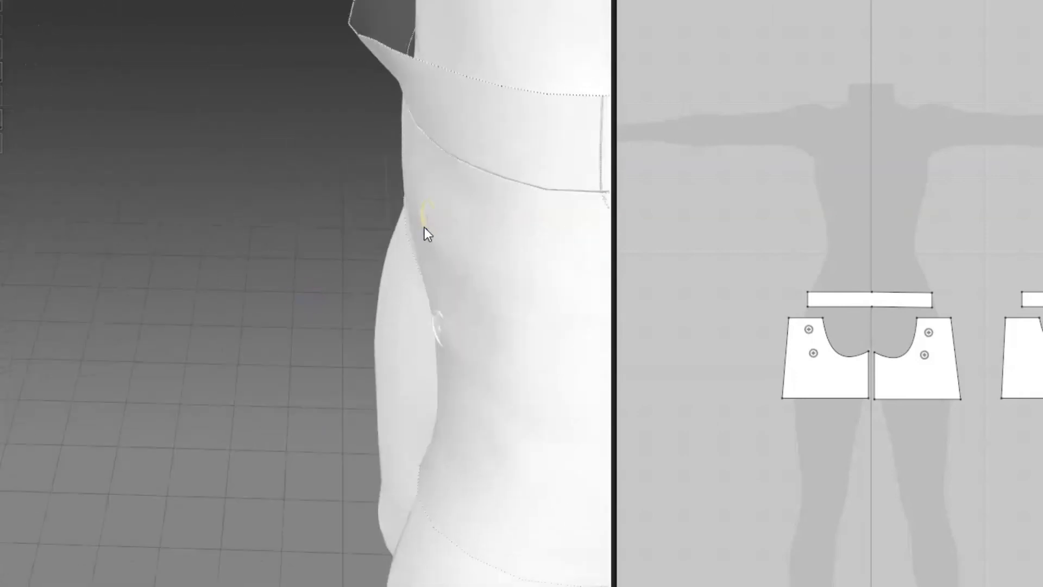
{"action": "right_click_drag", "start_coordinate": [421, 208], "coordinate": [474, 215]}
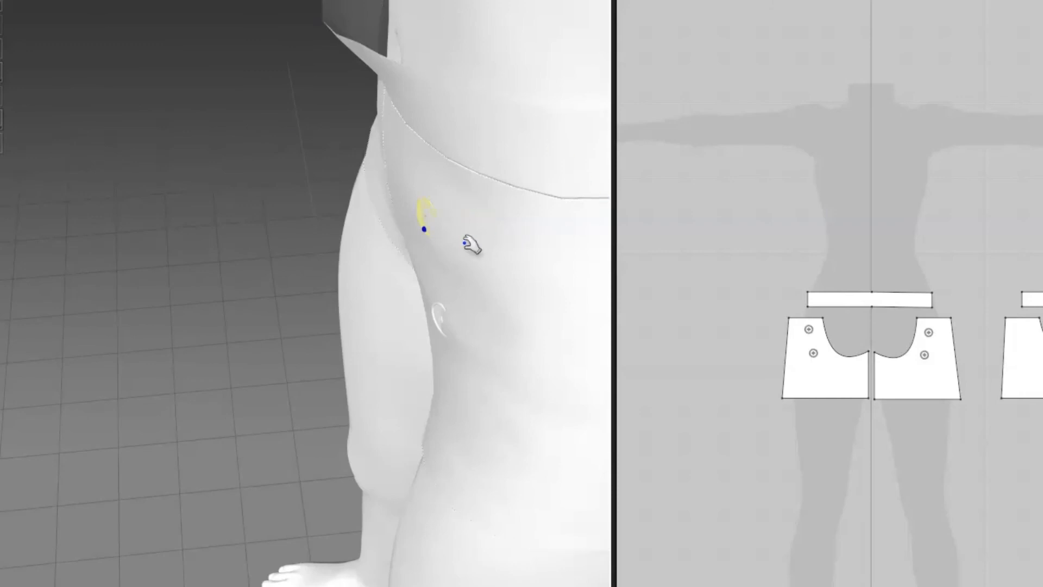
{"action": "left_click", "coordinate": [465, 243]}
{"action": "left_click_drag", "start_coordinate": [427, 221], "coordinate": [340, 240]}
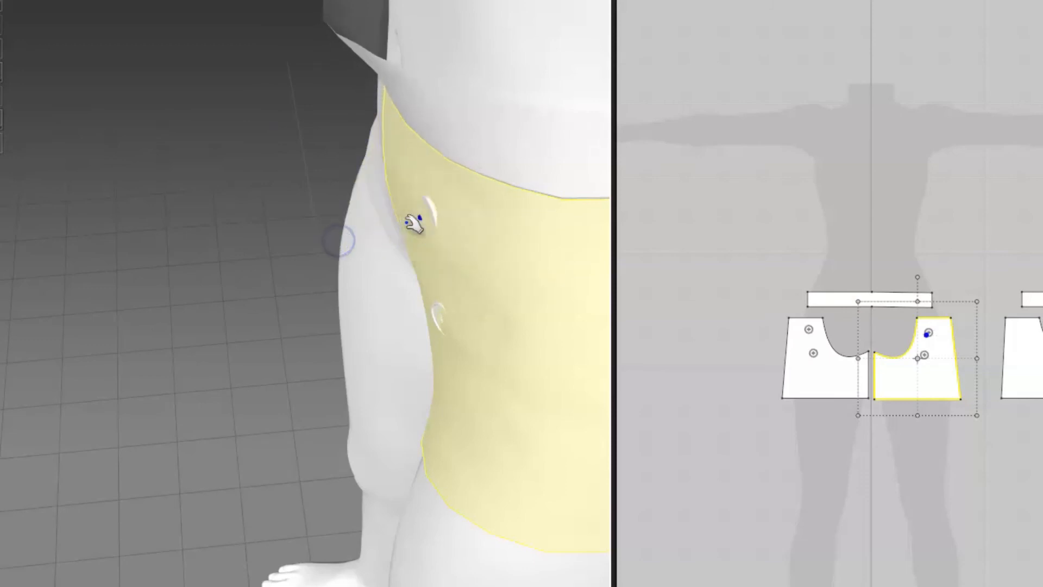
{"action": "left_click_drag", "start_coordinate": [428, 208], "coordinate": [189, 269]}
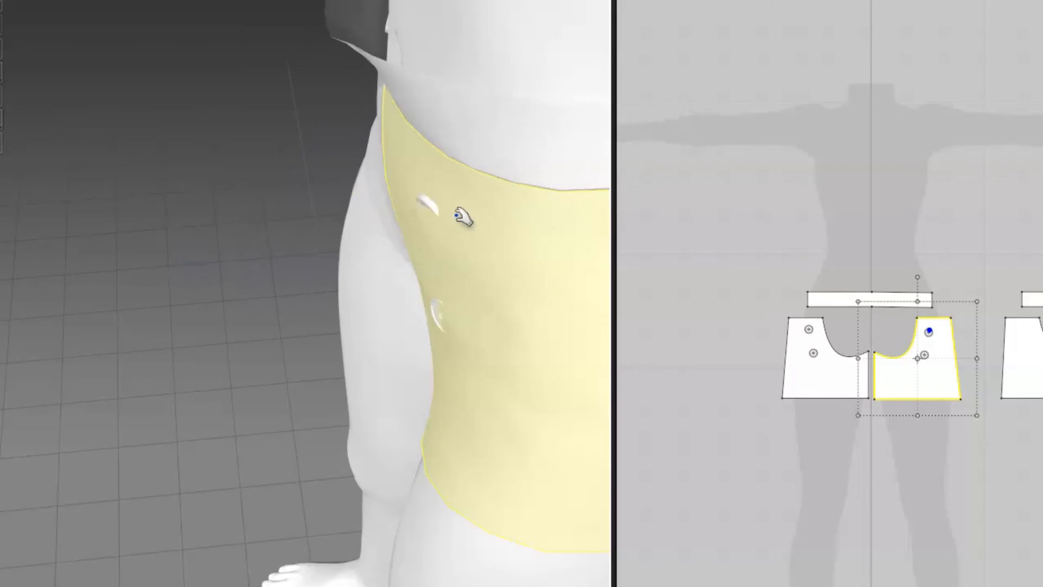
{"action": "mouse_move", "coordinate": [426, 213]}
{"action": "left_mouse_down"}
{"action": "mouse_move", "coordinate": [385, 231]}
{"action": "mouse_move", "coordinate": [419, 228]}
{"action": "left_mouse_up"}
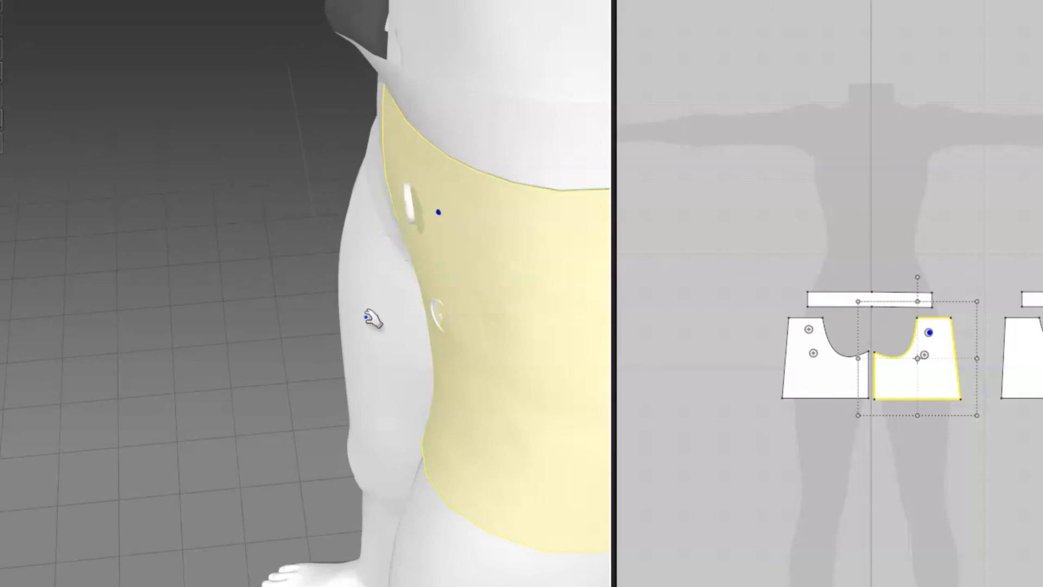
{"action": "left_click_drag", "start_coordinate": [436, 317], "coordinate": [413, 326]}
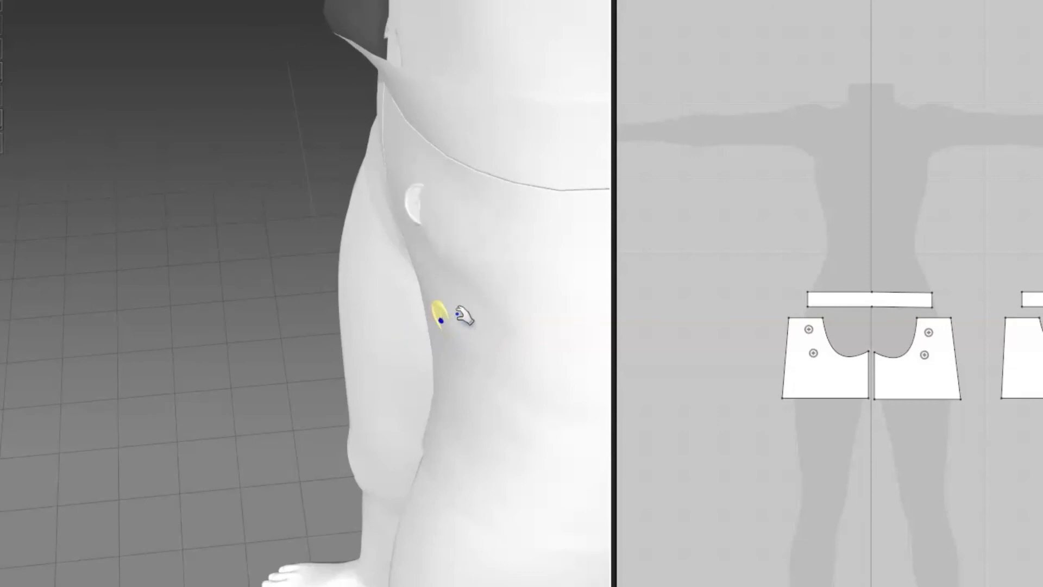
Tug the front leg fabric clear of the avatar's right hip, and pull the front waist up and crotch seam down.
{"action": "right_click_drag", "start_coordinate": [488, 341], "coordinate": [554, 236]}
{"action": "scroll", "coordinate": [556, 237], "scroll_direction": "up", "scroll_amount": 3}
{"action": "scroll", "coordinate": [455, 305], "scroll_direction": "down", "scroll_amount": 5}
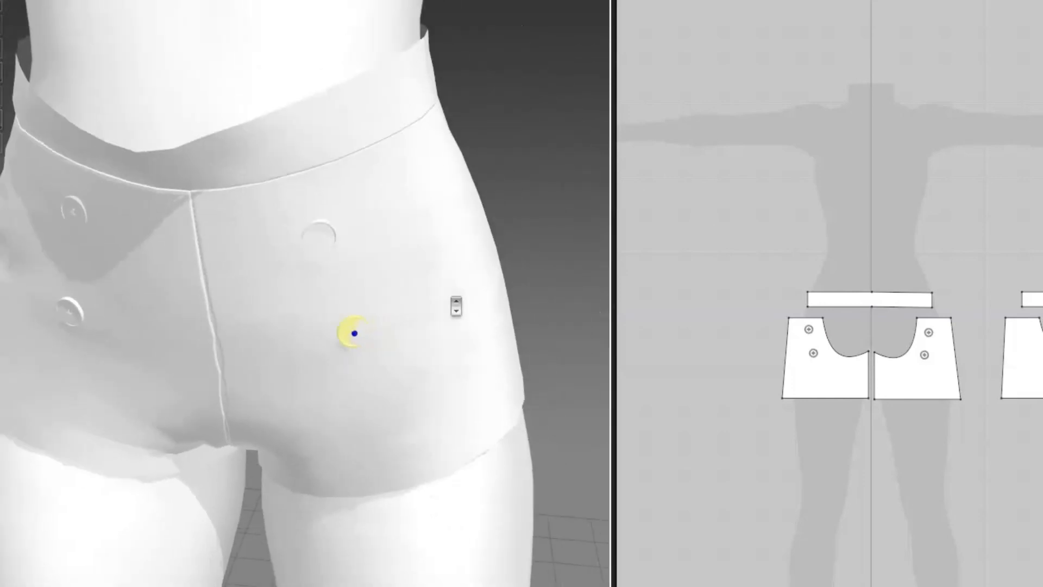
{"action": "right_click_drag", "start_coordinate": [194, 300], "coordinate": [226, 302]}
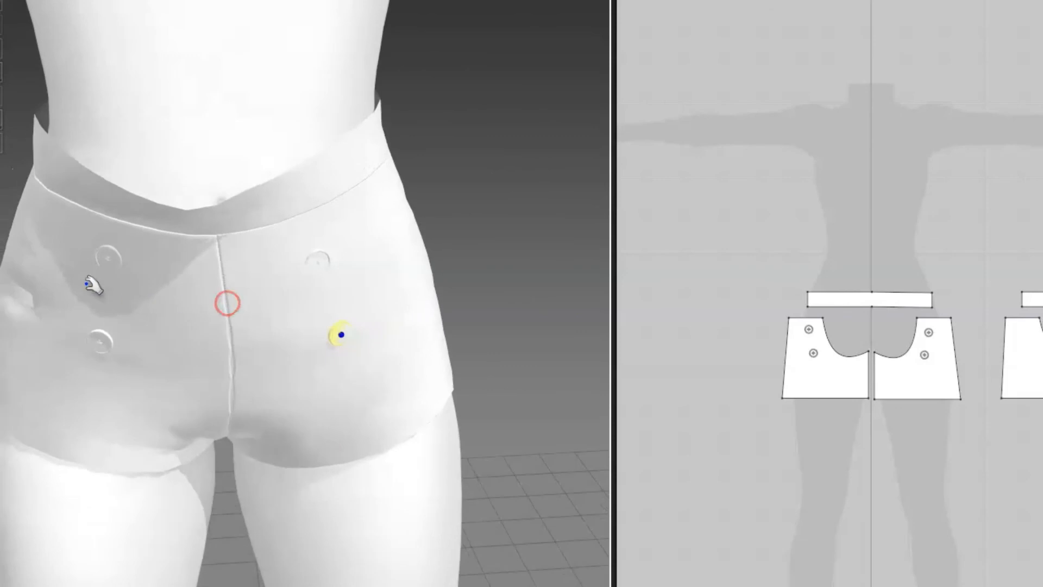
{"action": "left_click", "coordinate": [19, 297]}
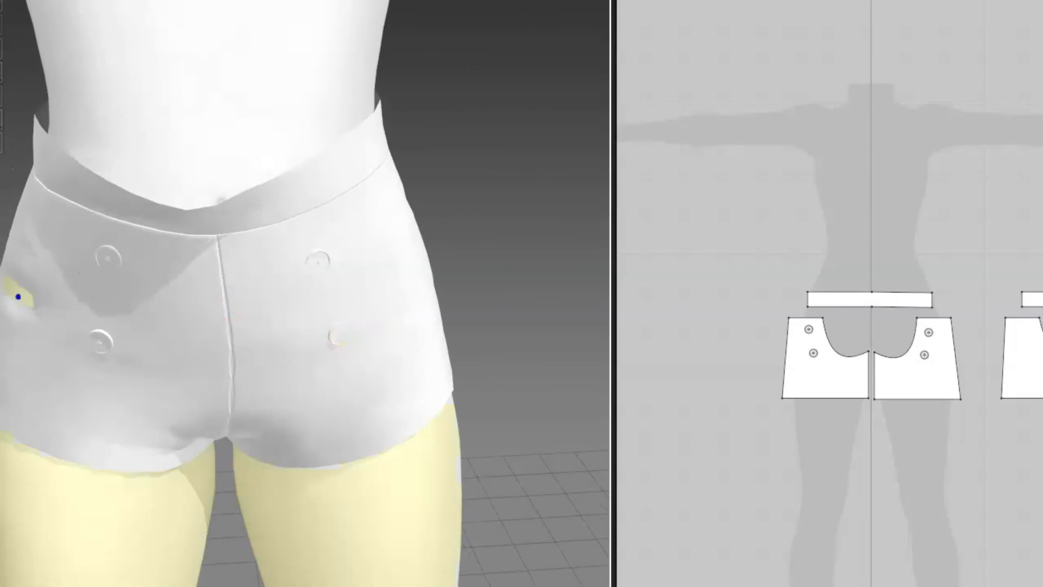
{"action": "left_click", "coordinate": [27, 292]}
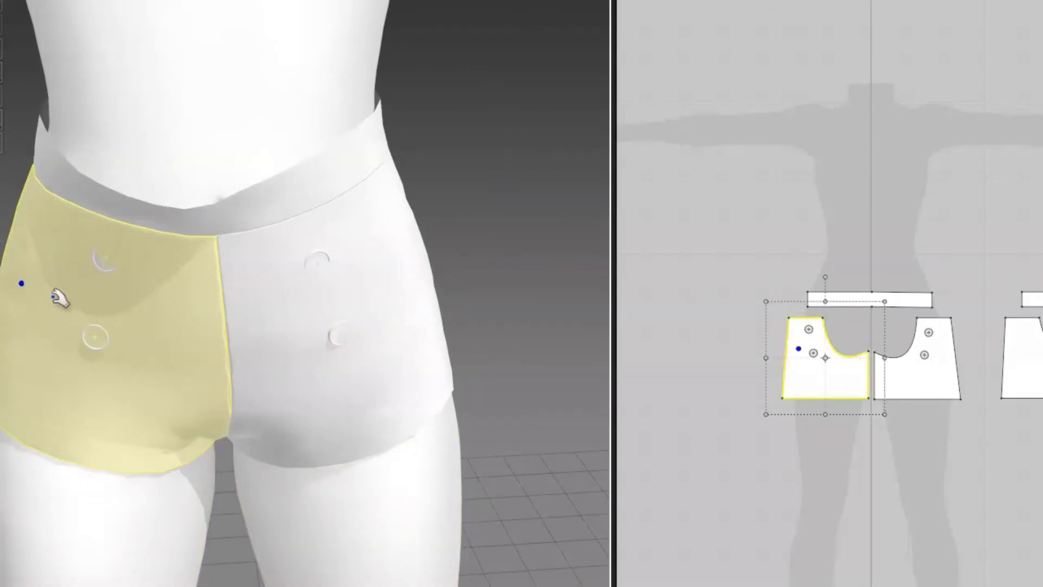
{"action": "left_click_drag", "start_coordinate": [146, 240], "coordinate": [182, 110]}
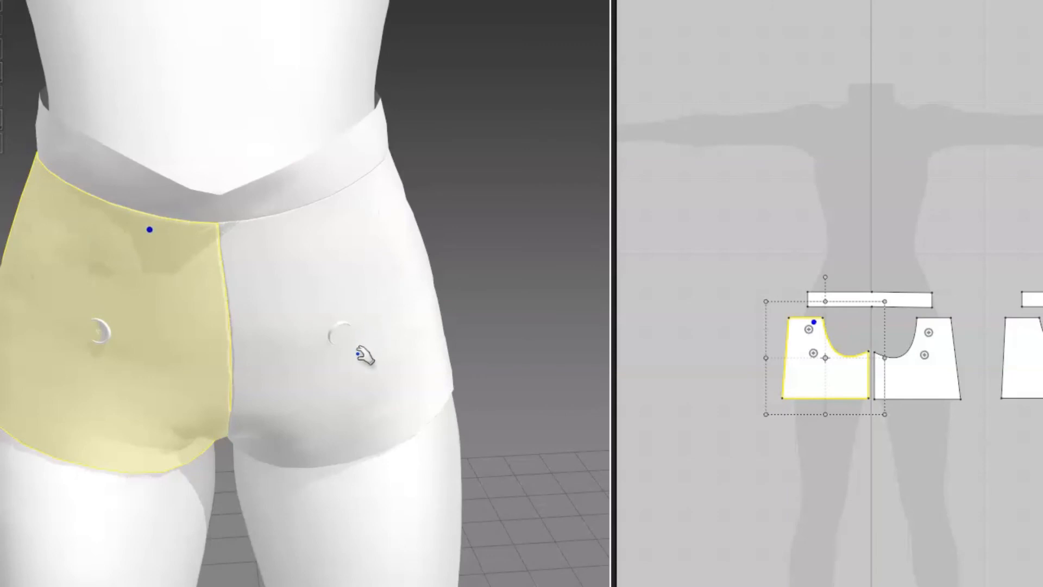
{"action": "left_click_drag", "start_coordinate": [227, 271], "coordinate": [170, 263]}
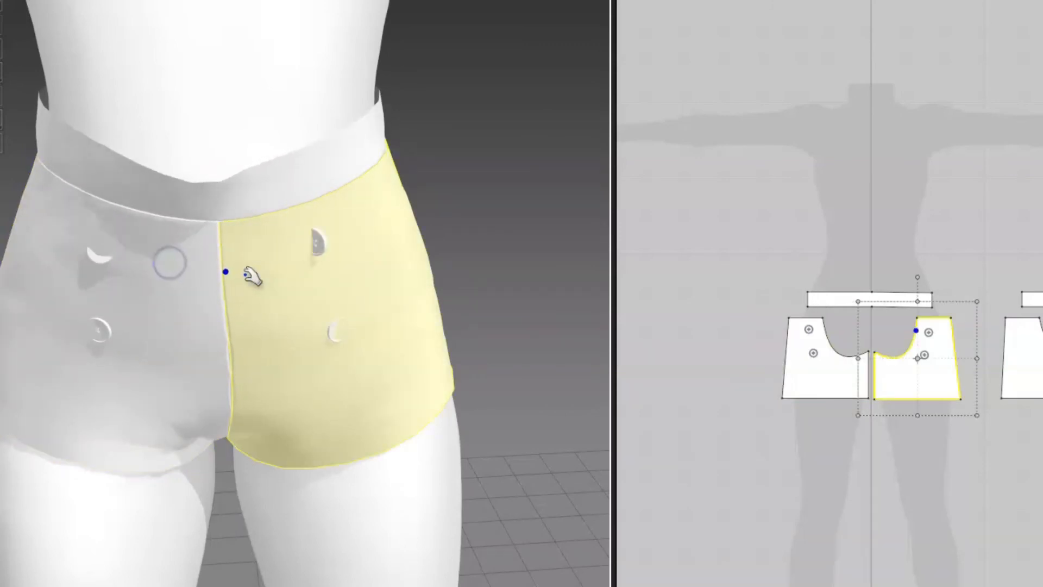
{"action": "left_click_drag", "start_coordinate": [223, 390], "coordinate": [239, 482]}
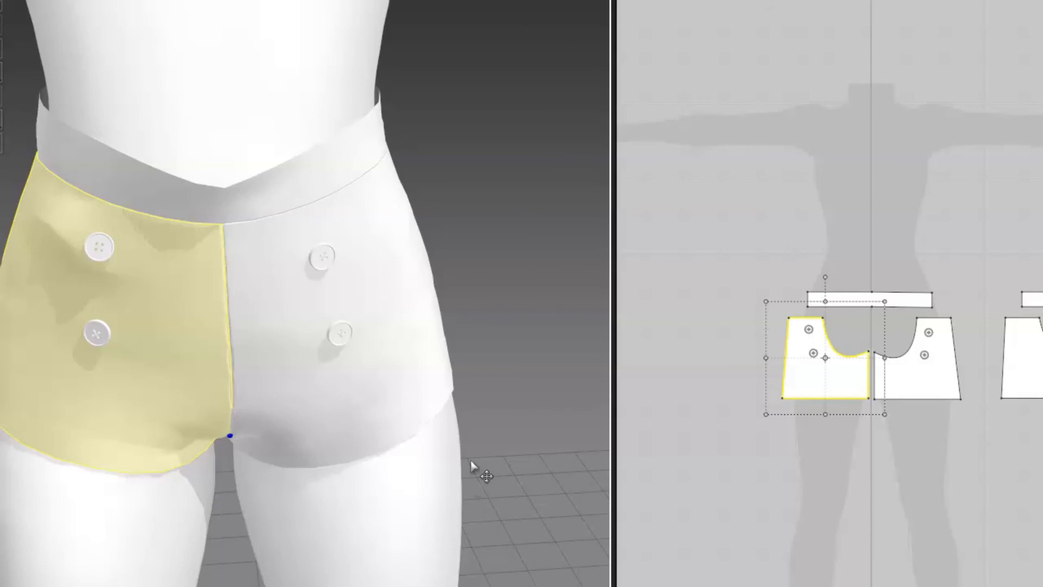
Pull the back centre seam and the adjoining back leg fabric down over the buttocks.
{"action": "right_click_drag", "start_coordinate": [488, 280], "coordinate": [146, 256]}
{"action": "right_click_drag", "start_coordinate": [168, 338], "coordinate": [88, 328]}
{"action": "left_click_drag", "start_coordinate": [105, 403], "coordinate": [100, 424]}
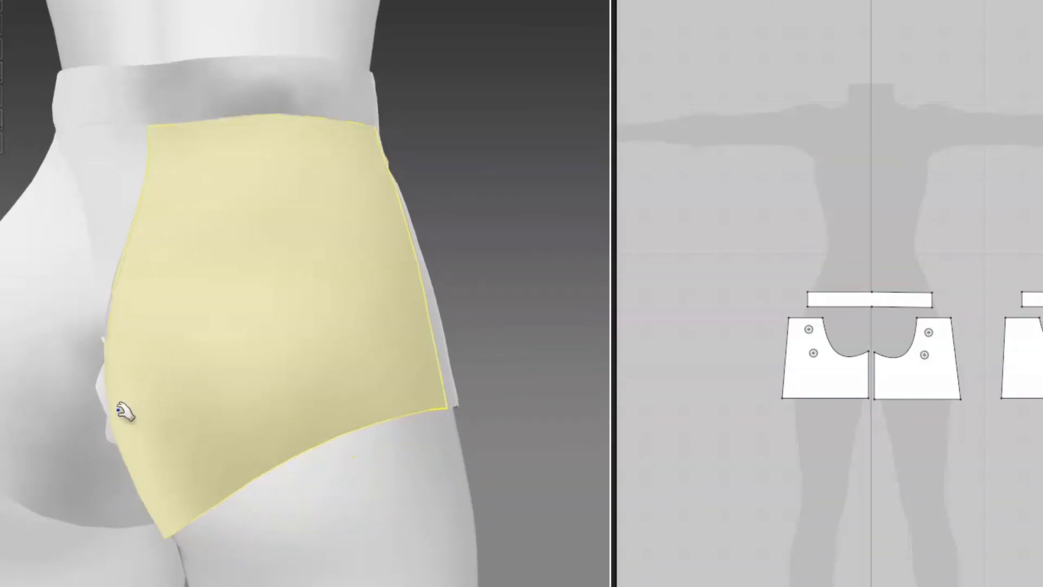
{"action": "left_click_drag", "start_coordinate": [105, 417], "coordinate": [54, 509]}
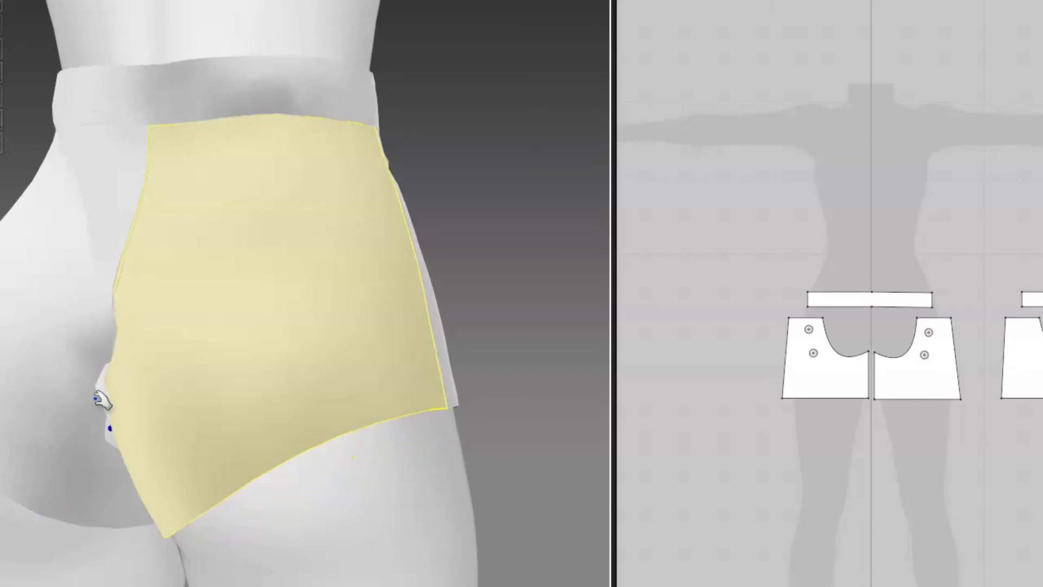
{"action": "left_click_drag", "start_coordinate": [100, 401], "coordinate": [64, 539]}
{"action": "left_click_drag", "start_coordinate": [109, 451], "coordinate": [112, 580]}
{"action": "left_click_drag", "start_coordinate": [91, 472], "coordinate": [218, 586]}
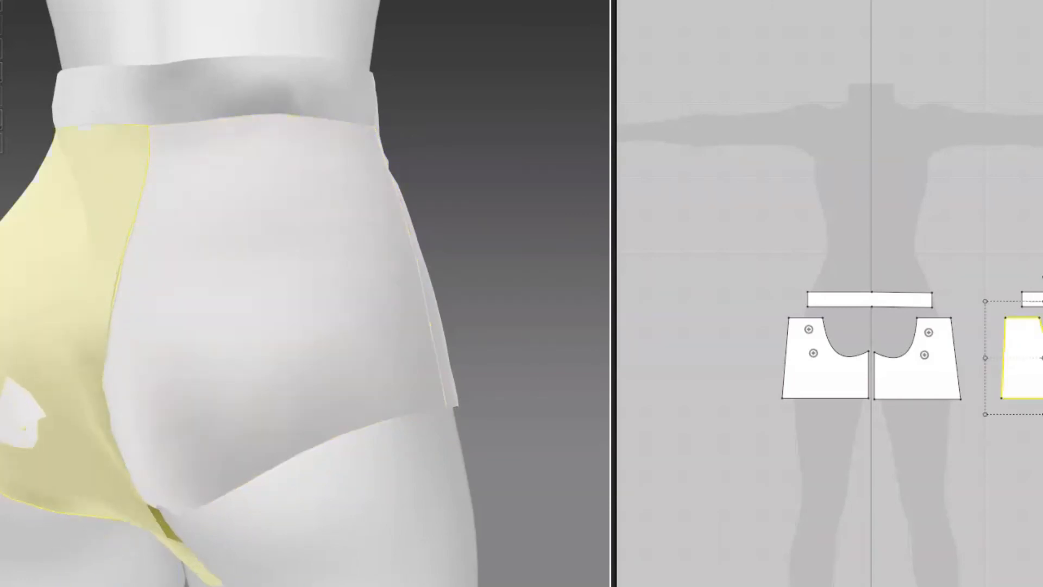
Examine the front of the shorts up close, checking the four buttons and the centre seam.
{"action": "middle_click_drag", "start_coordinate": [399, 416], "coordinate": [513, 463]}
{"action": "scroll", "coordinate": [513, 462], "scroll_direction": "down", "scroll_amount": 1}
{"action": "right_click_drag", "start_coordinate": [536, 414], "coordinate": [223, 395]}
{"action": "scroll", "coordinate": [222, 399], "scroll_direction": "up", "scroll_amount": 4}
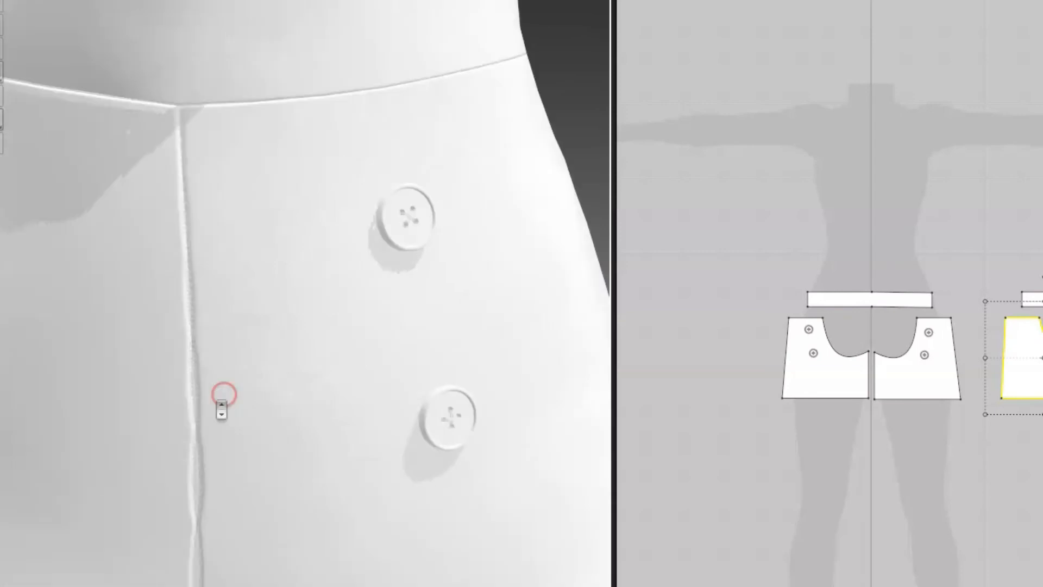
{"action": "scroll", "coordinate": [221, 410], "scroll_direction": "down", "scroll_amount": 2}
{"action": "scroll", "coordinate": [221, 410], "scroll_direction": "up", "scroll_amount": 3}
{"action": "scroll", "coordinate": [221, 410], "scroll_direction": "down", "scroll_amount": 3}
{"action": "scroll", "coordinate": [221, 410], "scroll_direction": "down", "scroll_amount": 2}
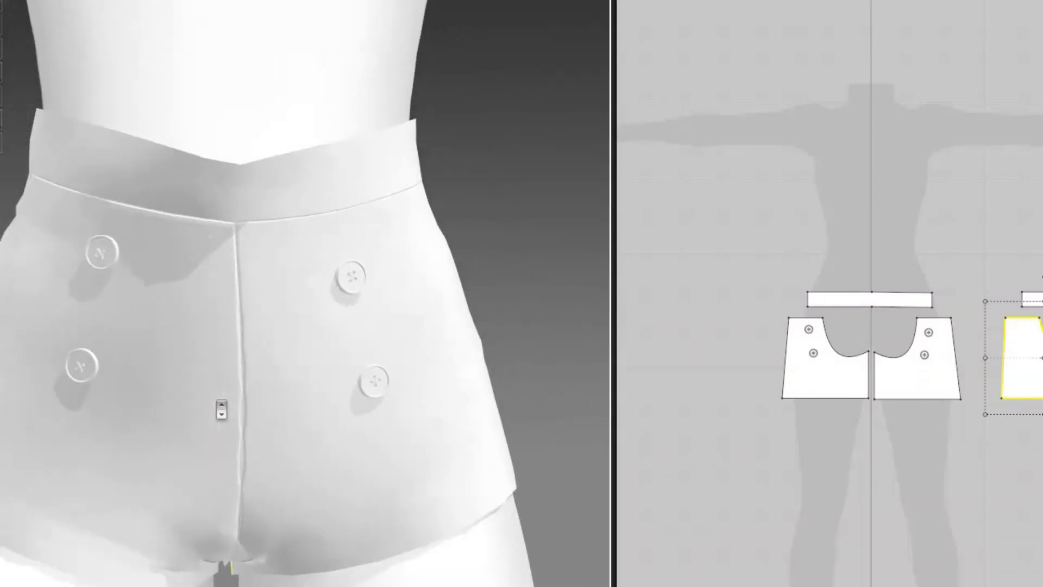
Tug the crotch corners of both front leg panels at the bottom of the centre seam to straighten the fabric between the legs.
{"action": "scroll", "coordinate": [221, 410], "scroll_direction": "up", "scroll_amount": 5}
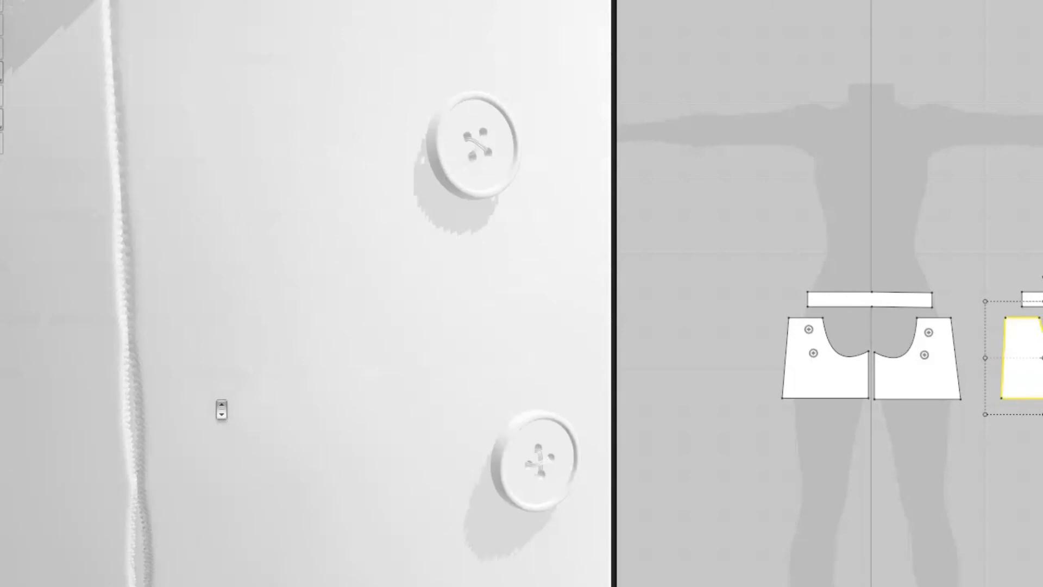
{"action": "scroll", "coordinate": [221, 410], "scroll_direction": "up", "scroll_amount": 1}
{"action": "scroll", "coordinate": [221, 410], "scroll_direction": "down", "scroll_amount": 4}
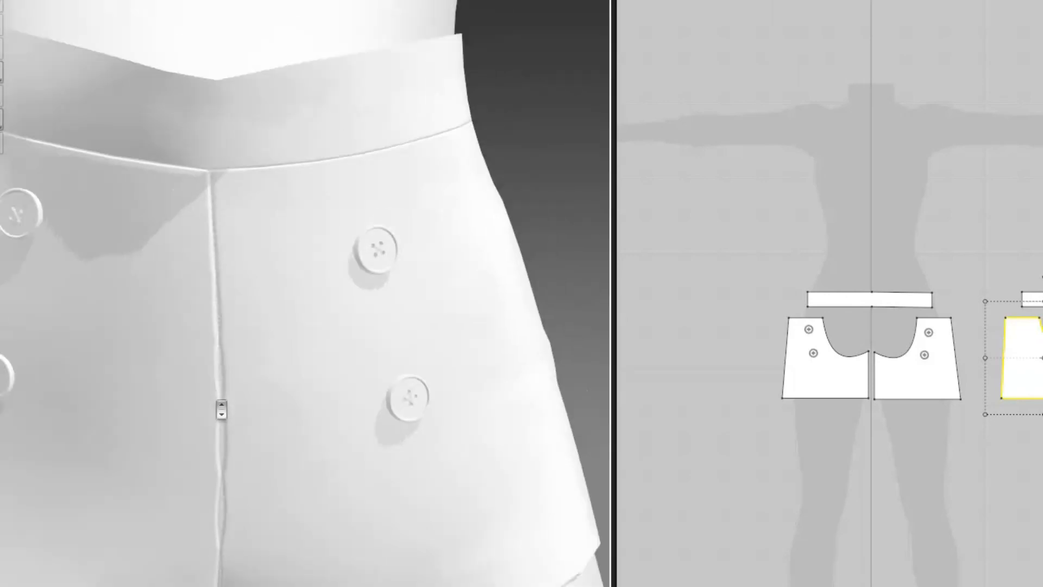
{"action": "scroll", "coordinate": [221, 411], "scroll_direction": "down", "scroll_amount": 3}
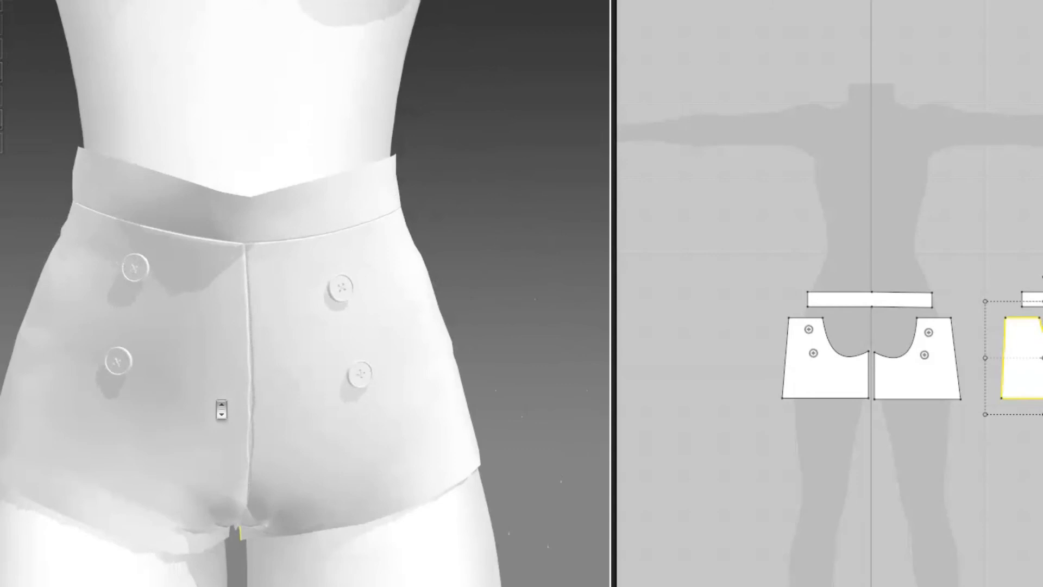
{"action": "scroll", "coordinate": [221, 410], "scroll_direction": "up", "scroll_amount": 1}
{"action": "left_click", "coordinate": [255, 548]}
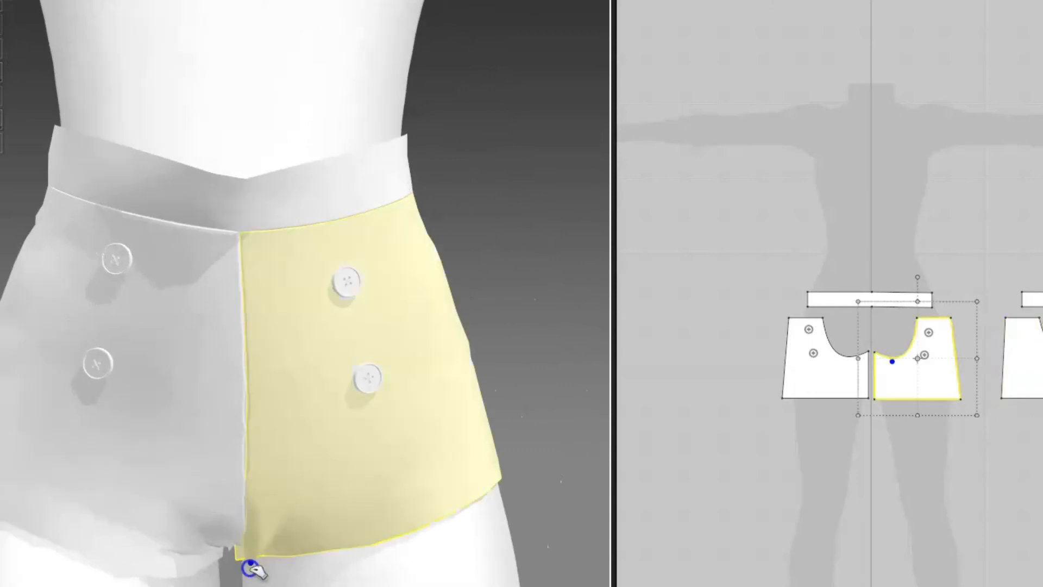
{"action": "left_click", "coordinate": [239, 542]}
{"action": "left_click_drag", "start_coordinate": [234, 586], "coordinate": [231, 544]}
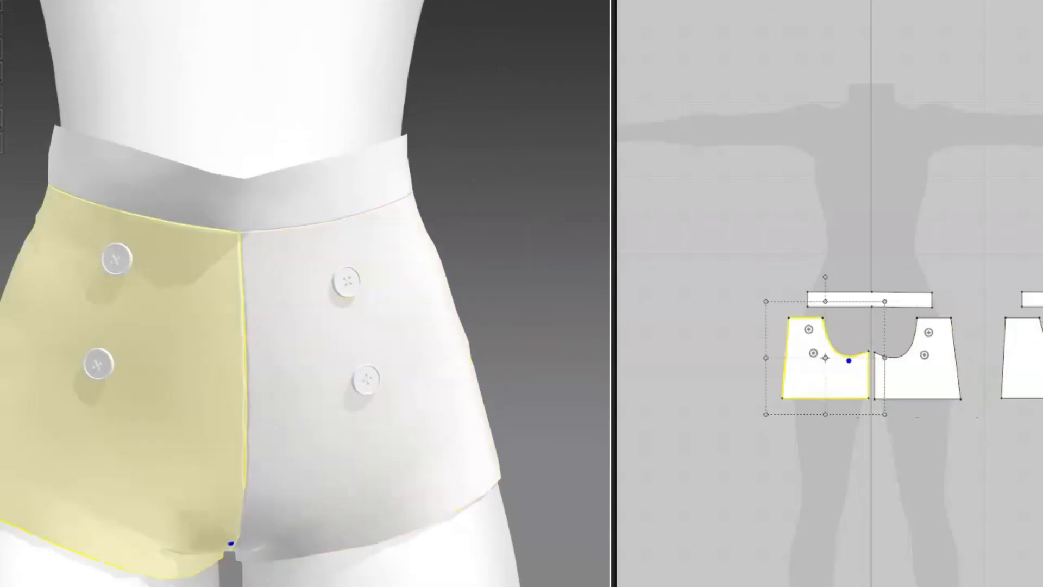
Pull the inner hems of both front legs down over the thighs, working mostly on the avatar's left leg.
{"action": "left_click_drag", "start_coordinate": [282, 571], "coordinate": [281, 585]}
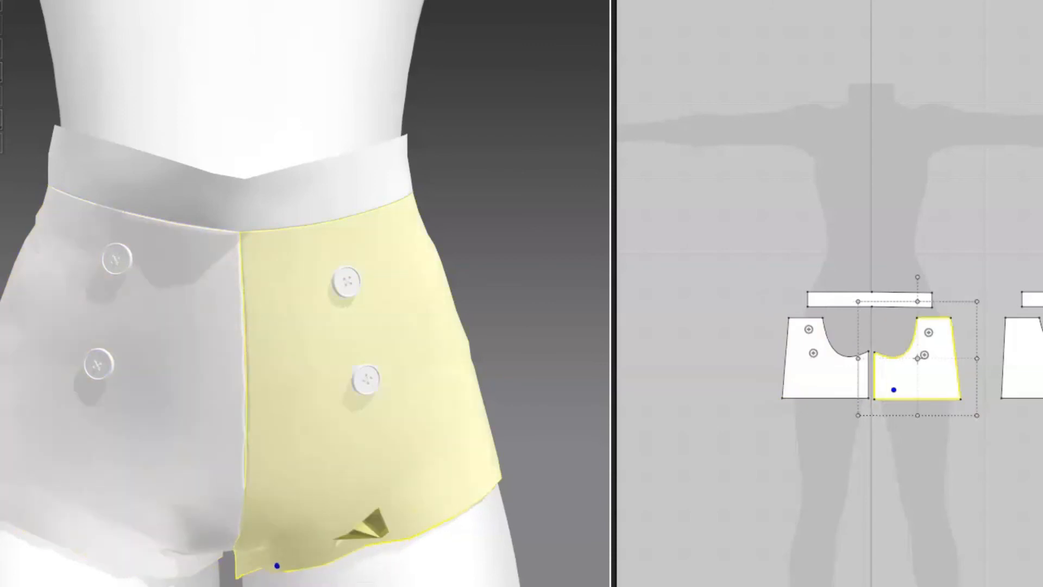
{"action": "left_click_drag", "start_coordinate": [330, 554], "coordinate": [342, 586]}
{"action": "left_click_drag", "start_coordinate": [196, 551], "coordinate": [203, 586]}
{"action": "left_click_drag", "start_coordinate": [308, 553], "coordinate": [314, 586]}
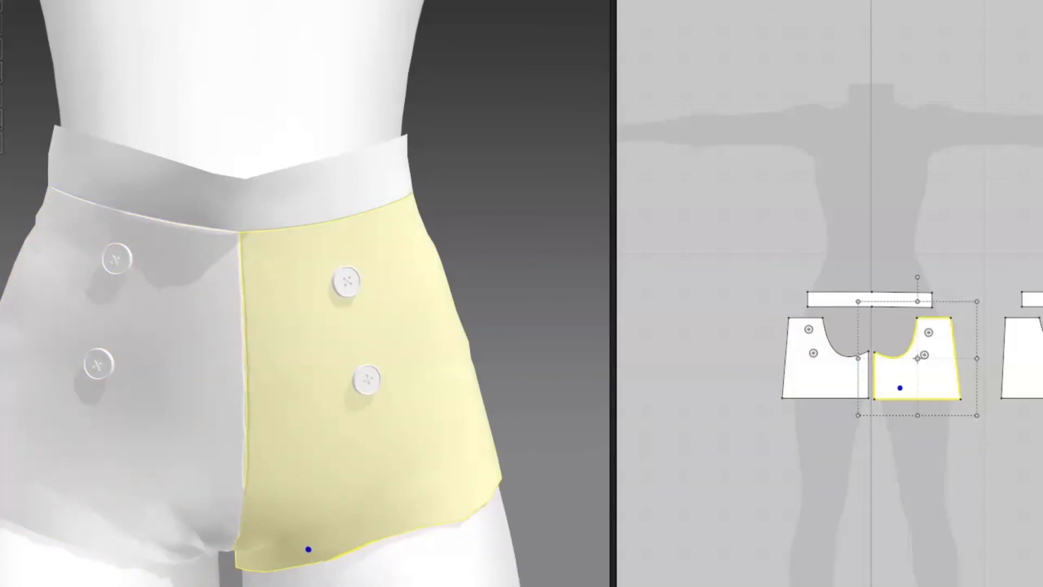
Deselect the front leg panel and examine the fit of the shorts on the full avatar.
{"action": "scroll", "coordinate": [423, 339], "scroll_direction": "down", "scroll_amount": 5}
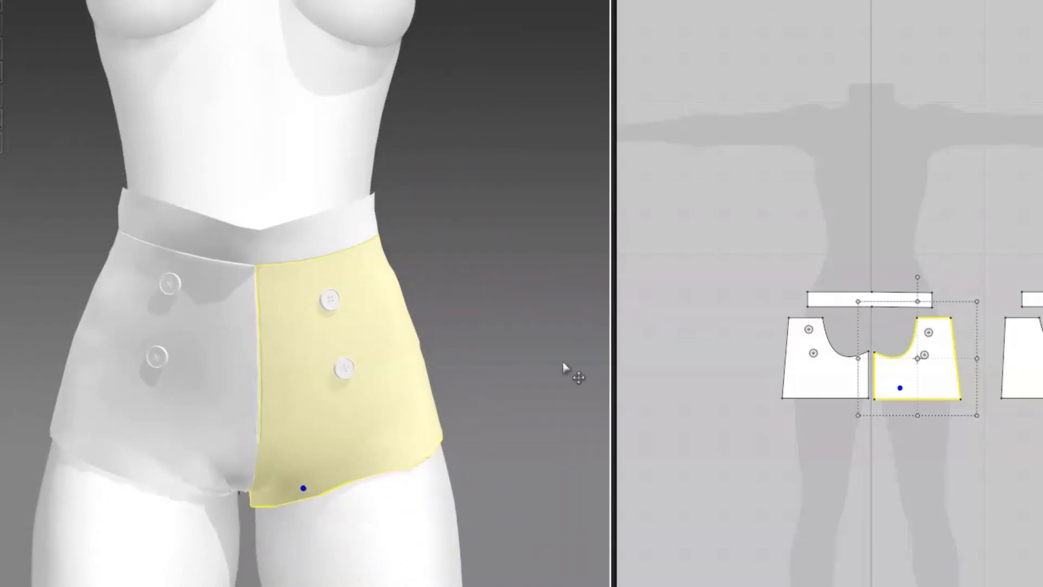
{"action": "left_click", "coordinate": [763, 435]}
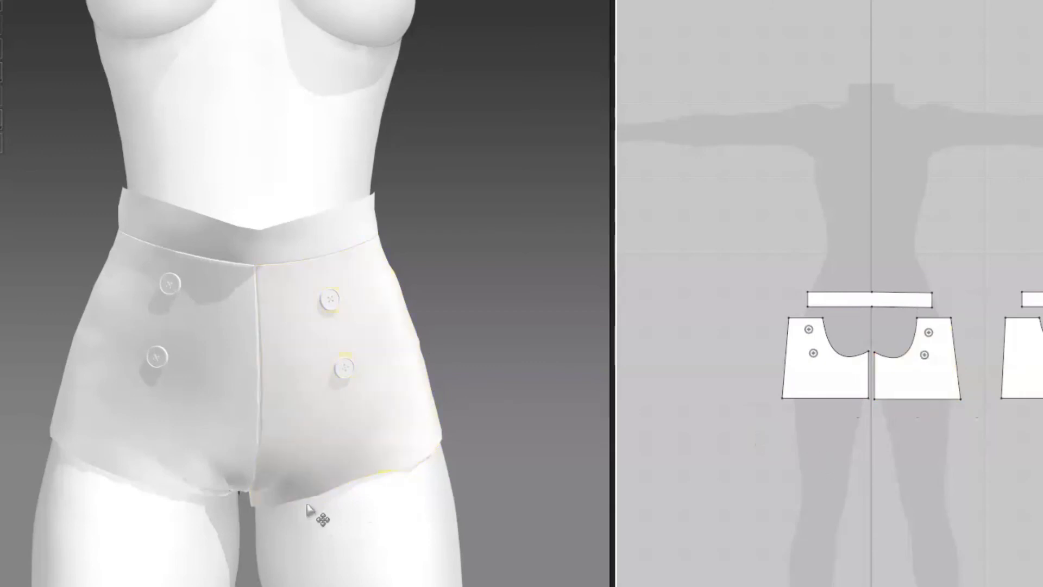
{"action": "scroll", "coordinate": [525, 373], "scroll_direction": "up", "scroll_amount": 2}
{"action": "scroll", "coordinate": [525, 373], "scroll_direction": "down", "scroll_amount": 10}
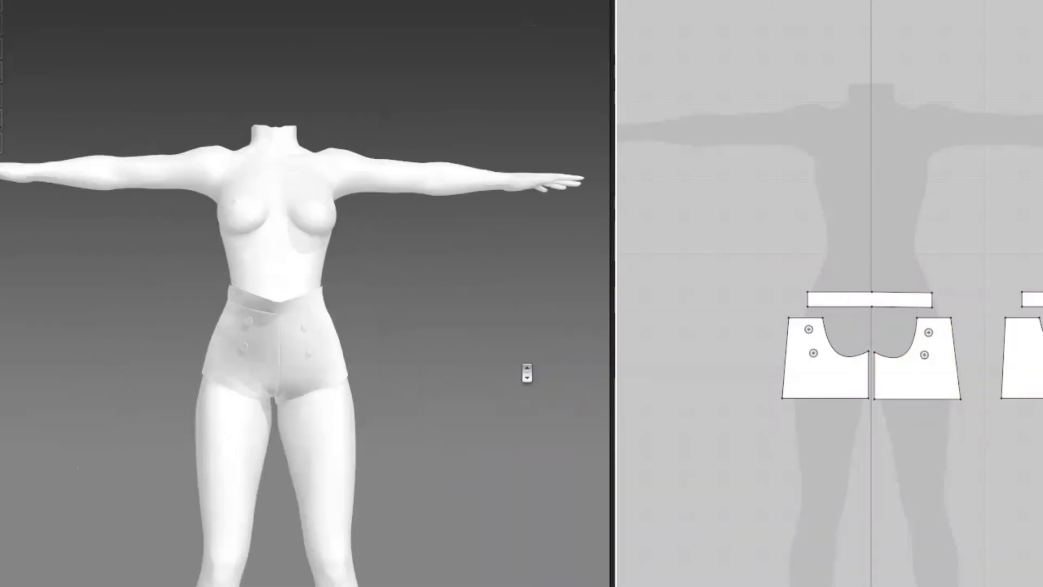
{"action": "scroll", "coordinate": [528, 373], "scroll_direction": "down", "scroll_amount": 2}
{"action": "scroll", "coordinate": [527, 372], "scroll_direction": "up", "scroll_amount": 2}
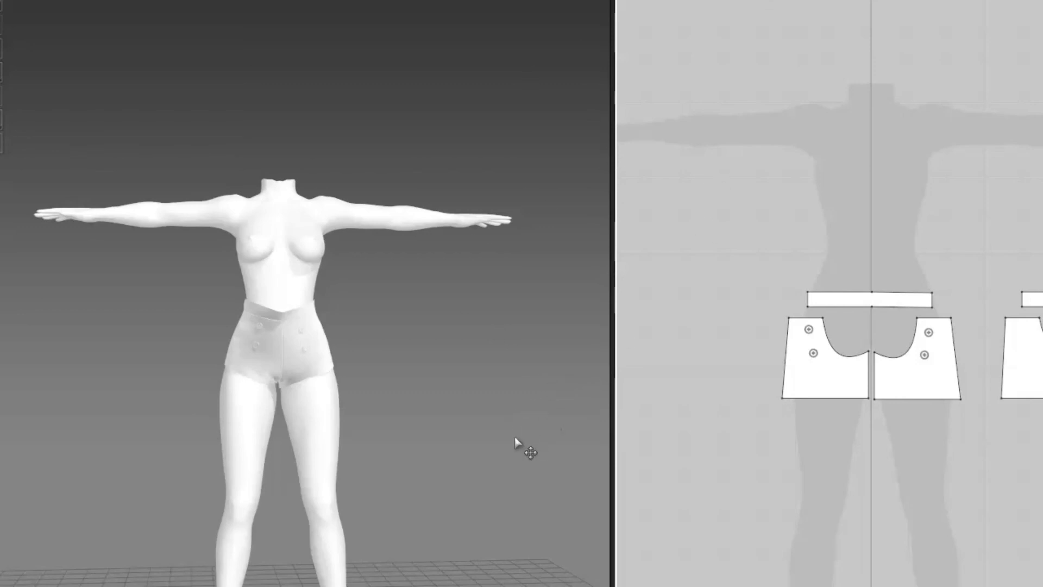
{"action": "left_click_drag", "start_coordinate": [517, 391], "coordinate": [581, 392]}
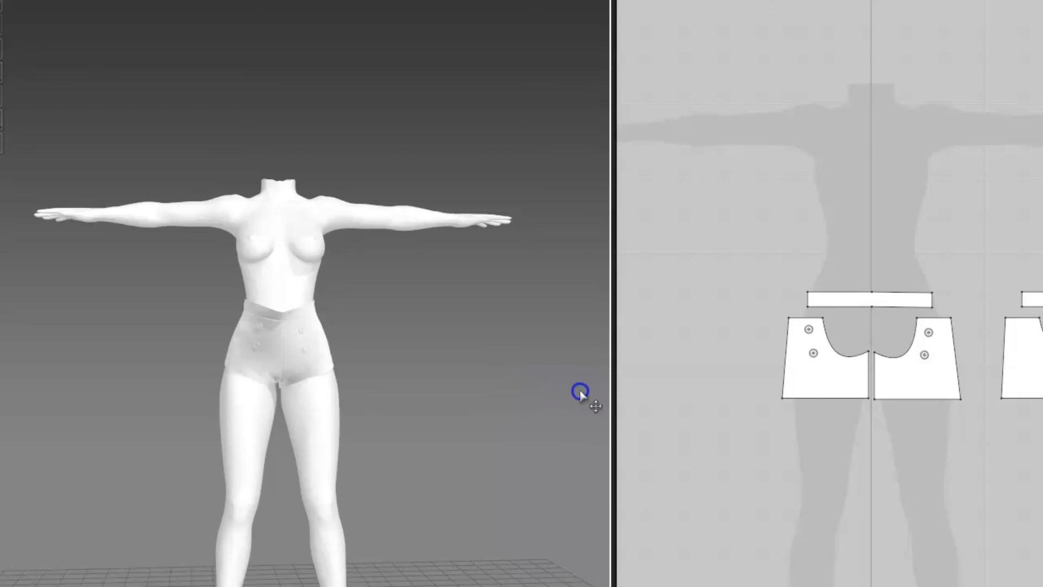